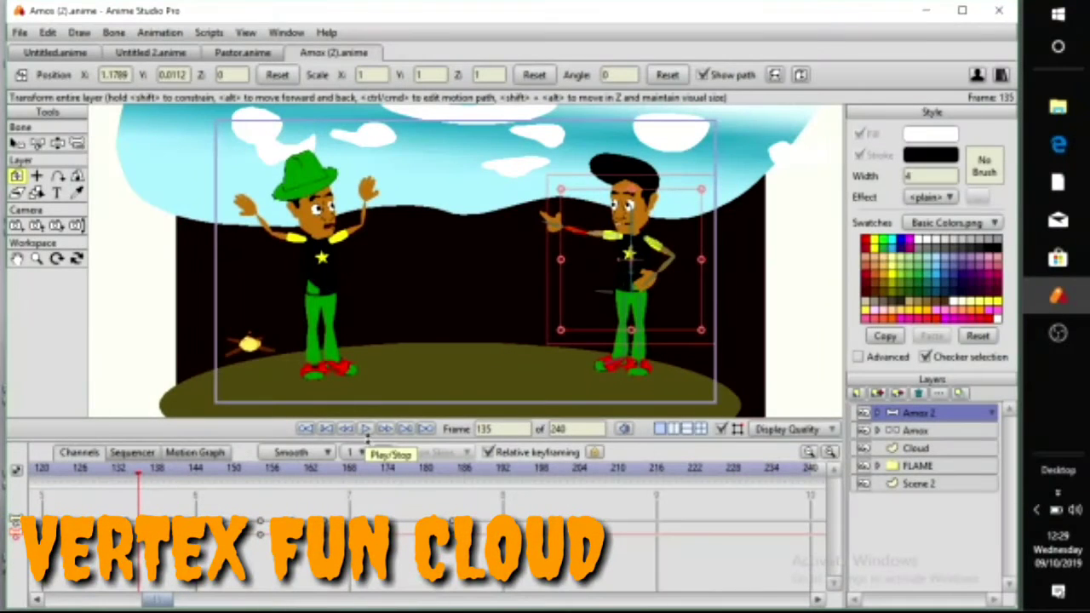
# Test the character rig in Pastor.anime by raising both arms and tilting the mouth control bone with Manipulate Bones
pyautogui.click(305, 429)
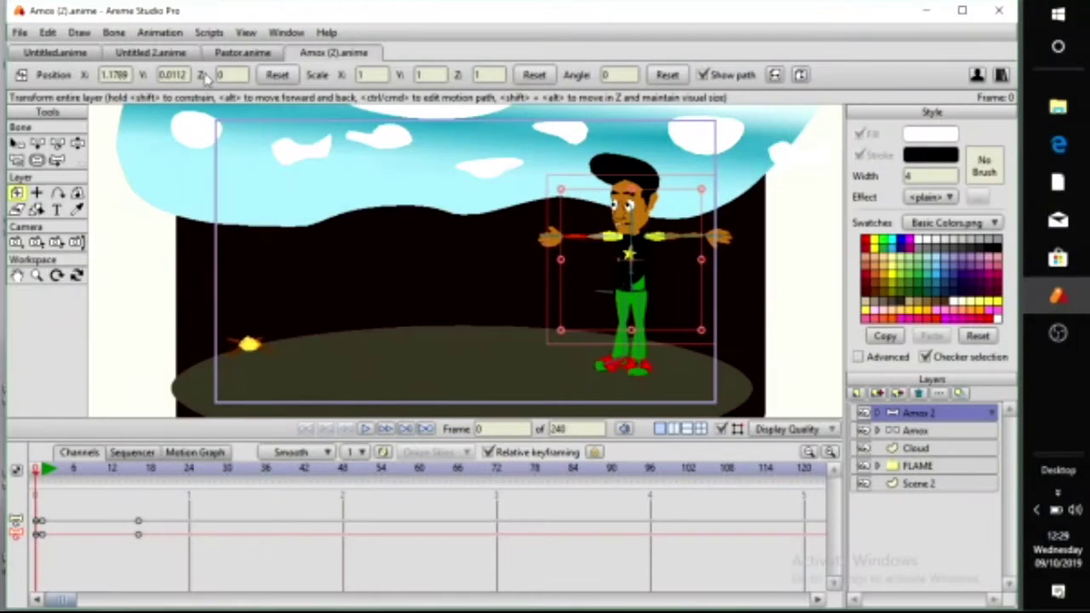
pyautogui.click(172, 52)
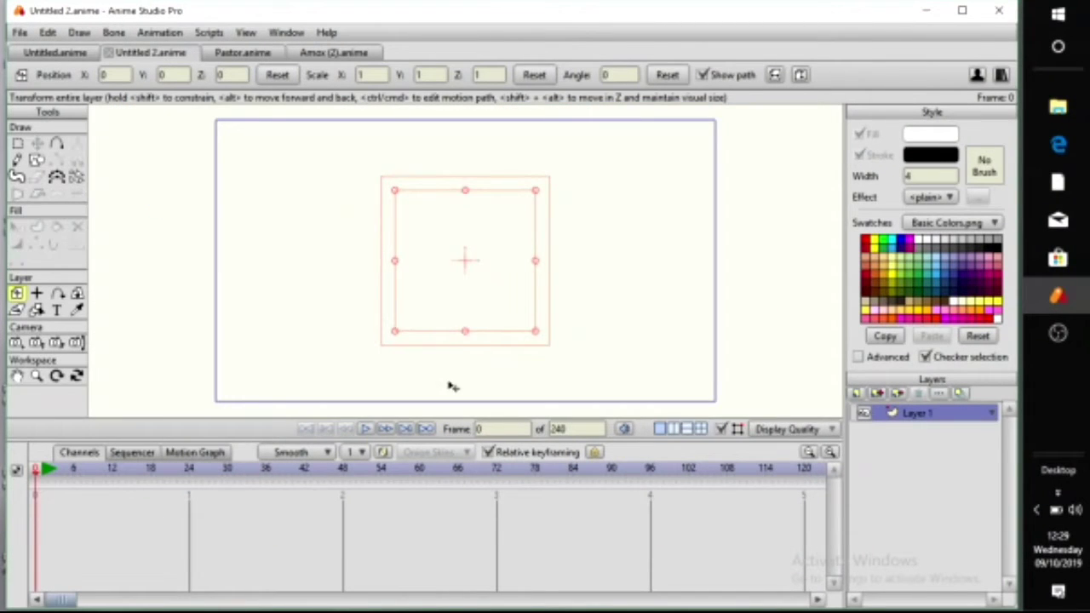
pyautogui.click(213, 53)
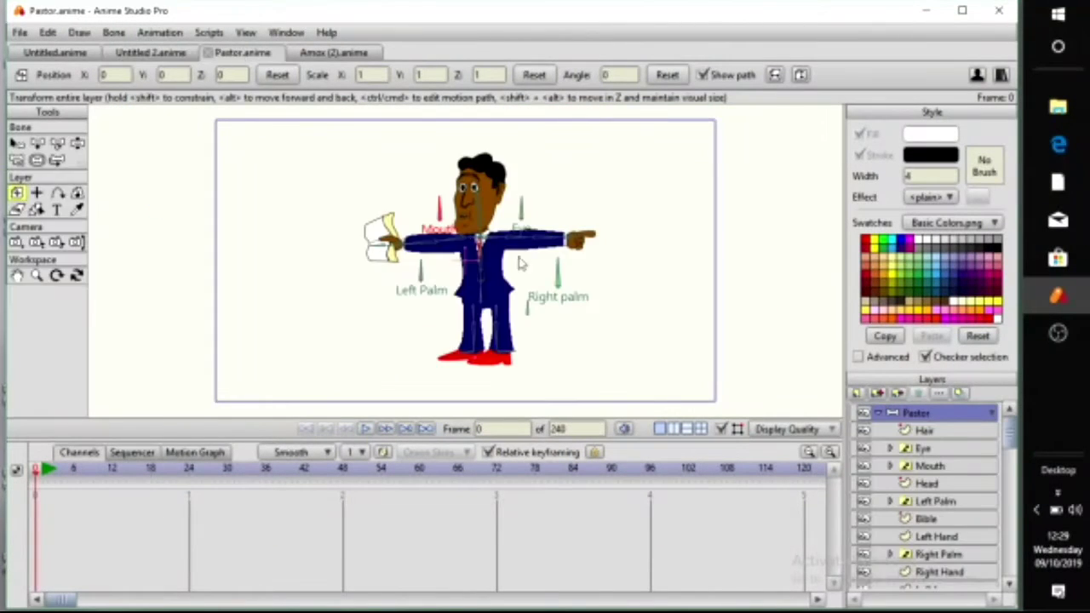
pyautogui.click(78, 144)
pyautogui.scroll(3, 451, 252)
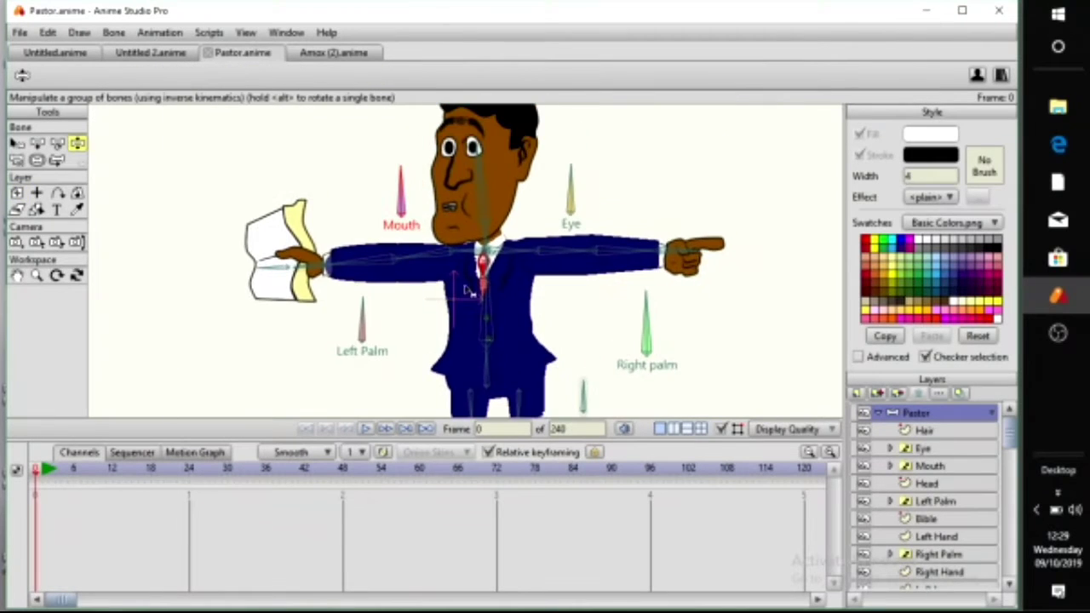
pyautogui.moveTo(647, 247); pyautogui.dragTo(606, 235)
pyautogui.moveTo(406, 181); pyautogui.dragTo(381, 172)
pyautogui.moveTo(356, 260); pyautogui.dragTo(431, 204)
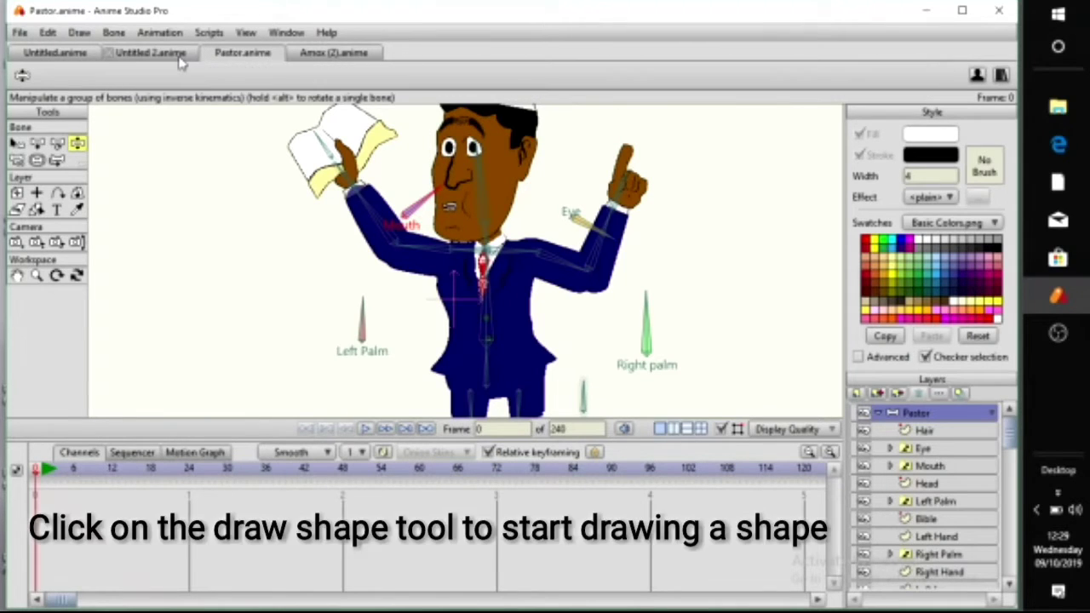
# In Untitled 2.anime, draw a small brown filled rectangle above and left of the centre, and round its corners with Curvature
pyautogui.click(150, 53)
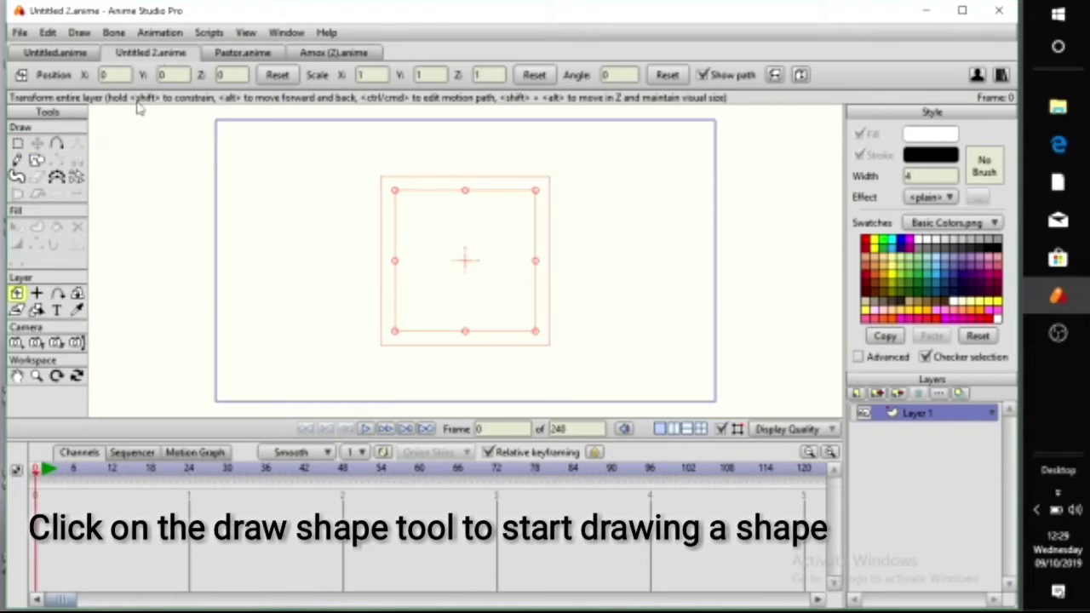
pyautogui.click(37, 161)
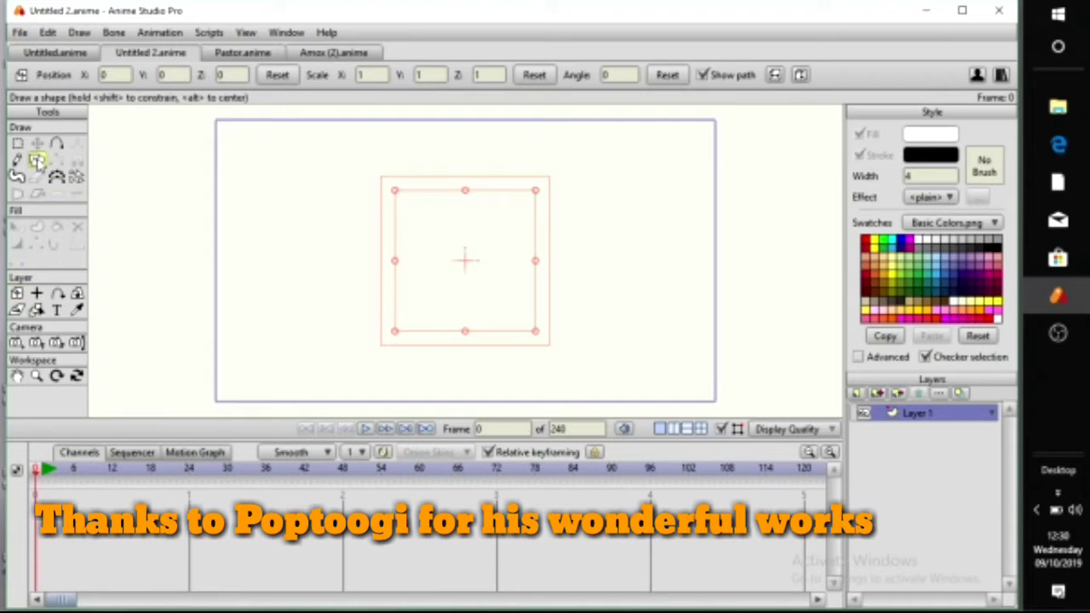
pyautogui.click(886, 296)
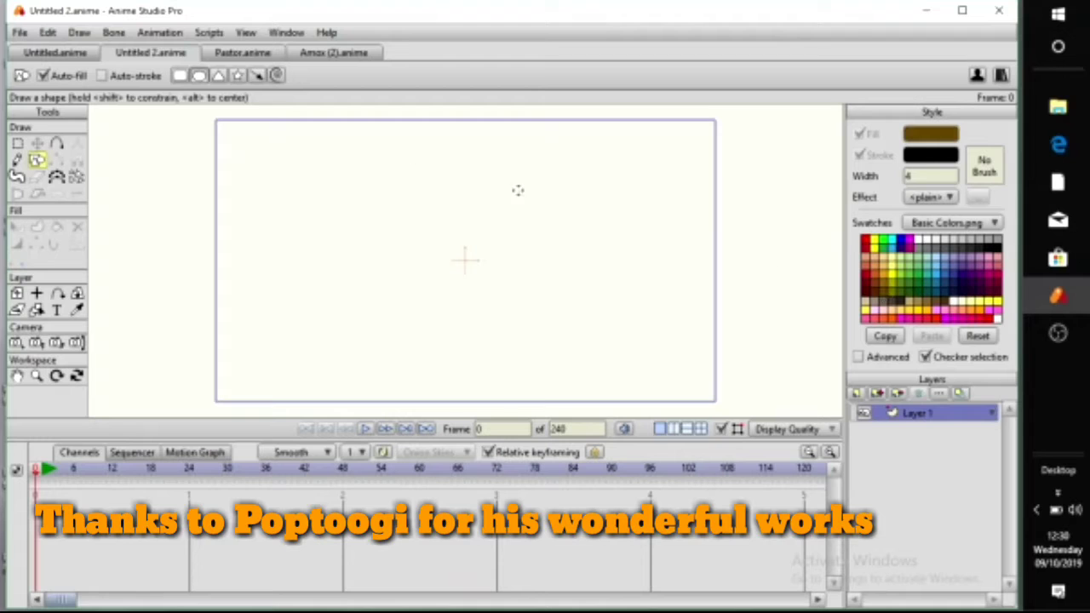
pyautogui.click(180, 75)
pyautogui.moveTo(370, 167)
pyautogui.mouseDown()
pyautogui.moveTo(436, 229)
pyautogui.moveTo(432, 213)
pyautogui.mouseUp()
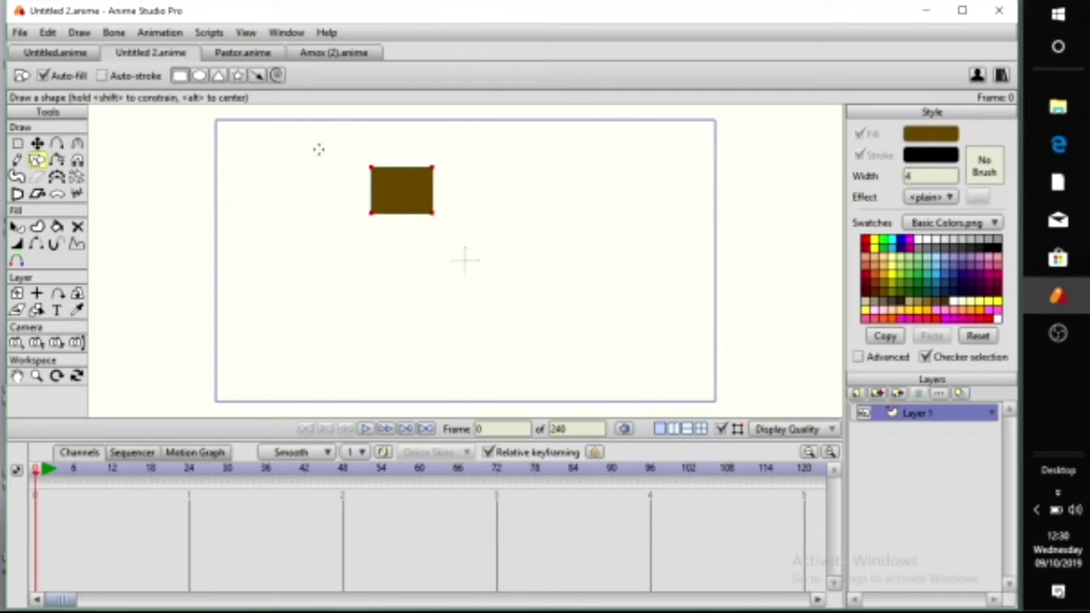
pyautogui.click(77, 145)
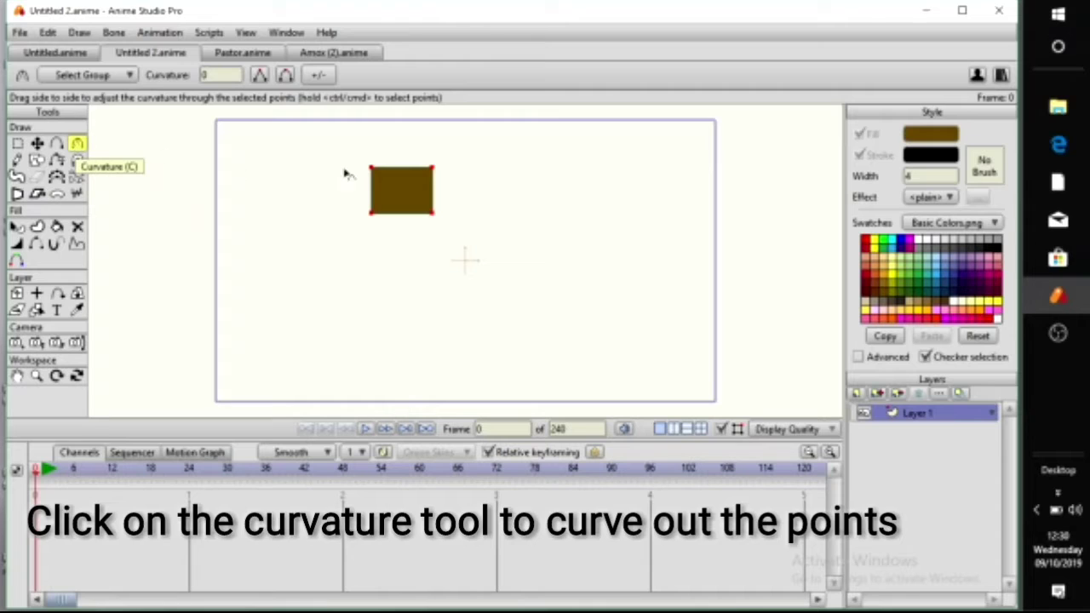
pyautogui.moveTo(436, 173); pyautogui.dragTo(684, 185)
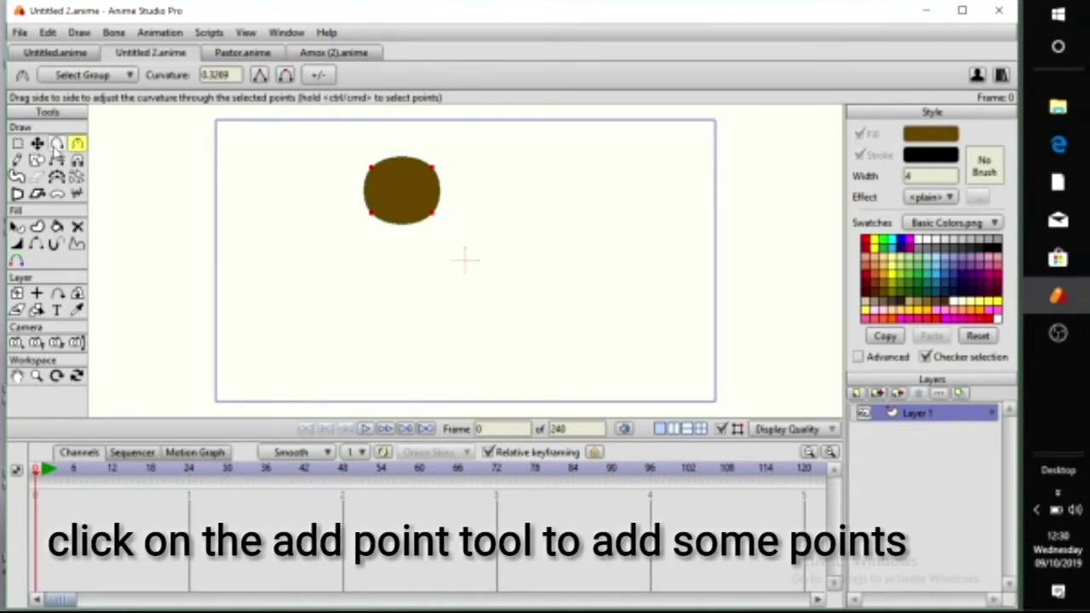
# Add points on the shape's right and lower edges and pull them out to form a nose and two lower corners of the face
pyautogui.click(56, 145)
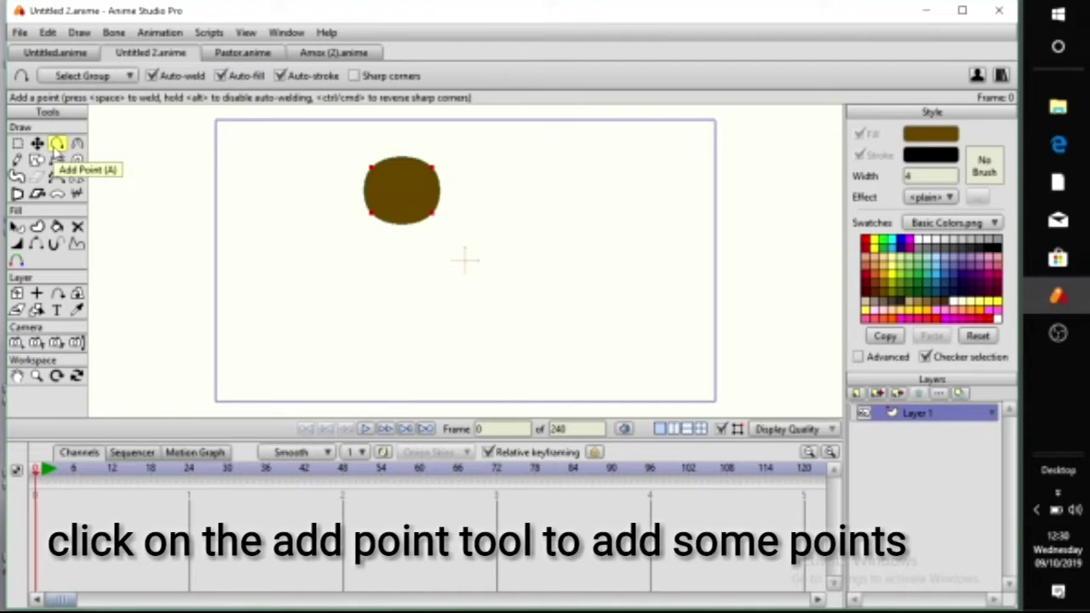
pyautogui.scroll(3, 379, 219)
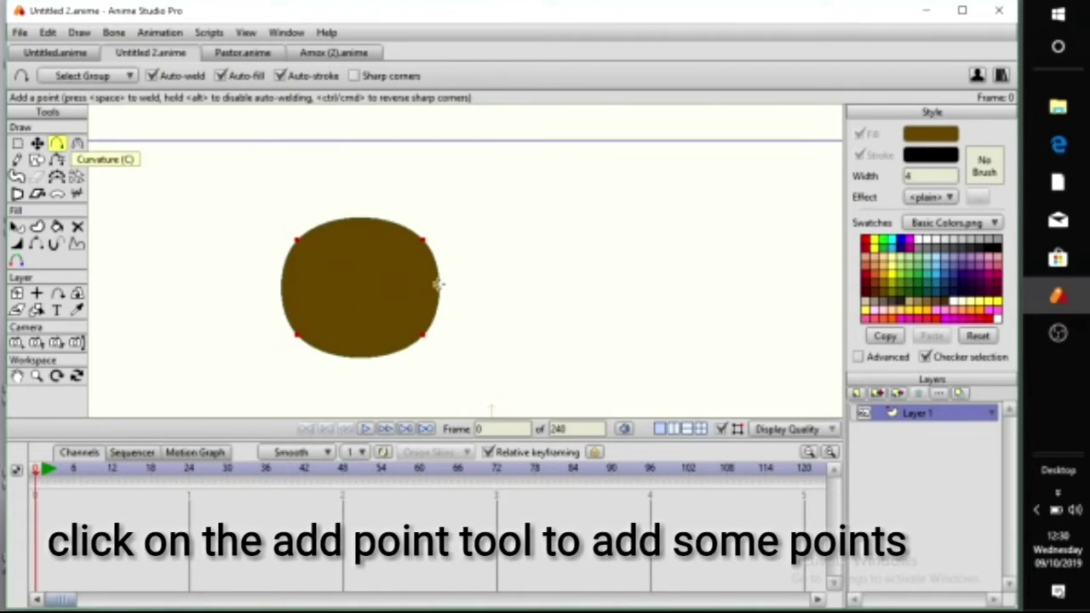
pyautogui.moveTo(442, 280); pyautogui.dragTo(464, 298)
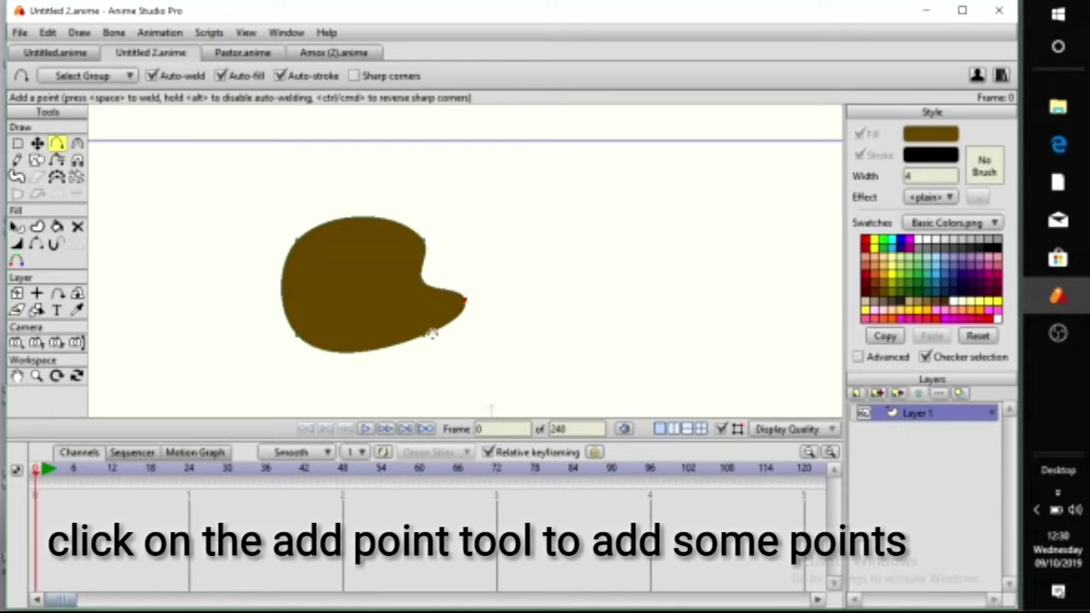
pyautogui.moveTo(388, 346); pyautogui.dragTo(441, 282)
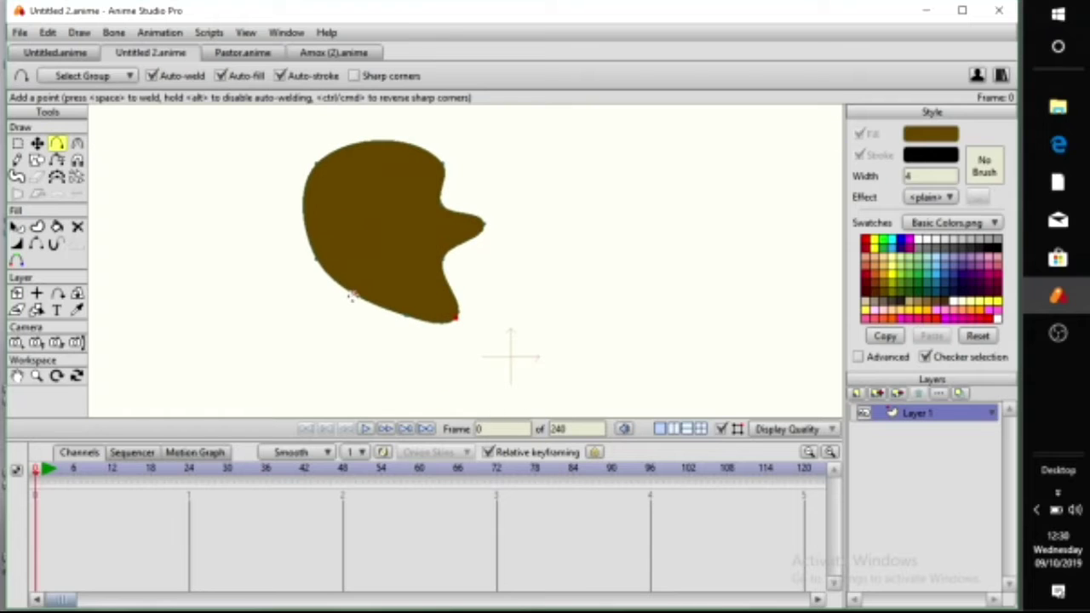
pyautogui.moveTo(351, 296); pyautogui.dragTo(300, 332)
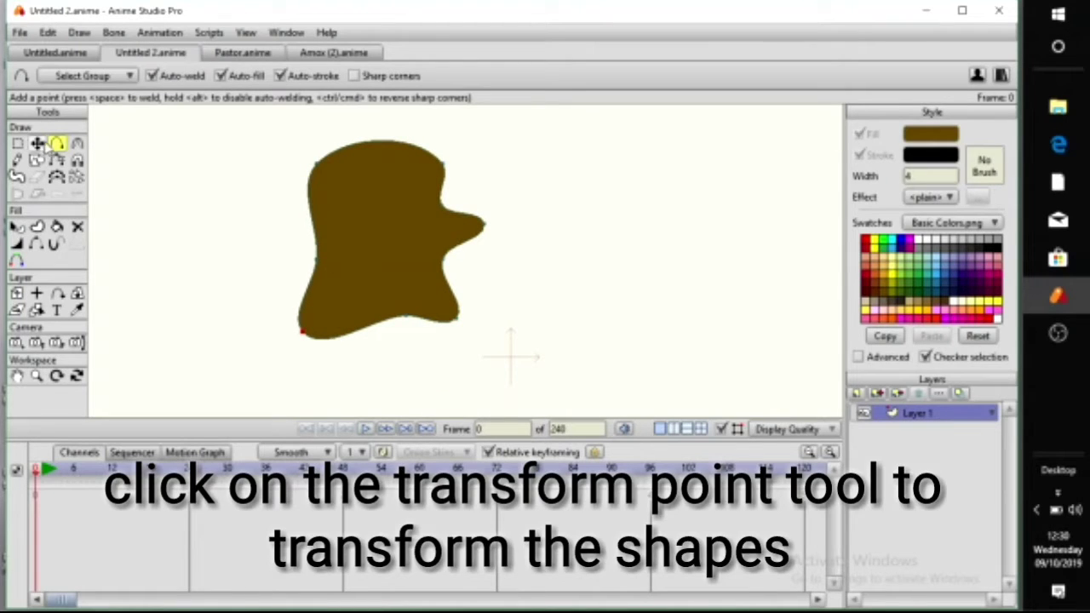
# Transform the head's points to slope the nose downward, widen the jaw, and push the back and top of the head outward
pyautogui.click(37, 145)
pyautogui.moveTo(481, 227); pyautogui.dragTo(462, 258)
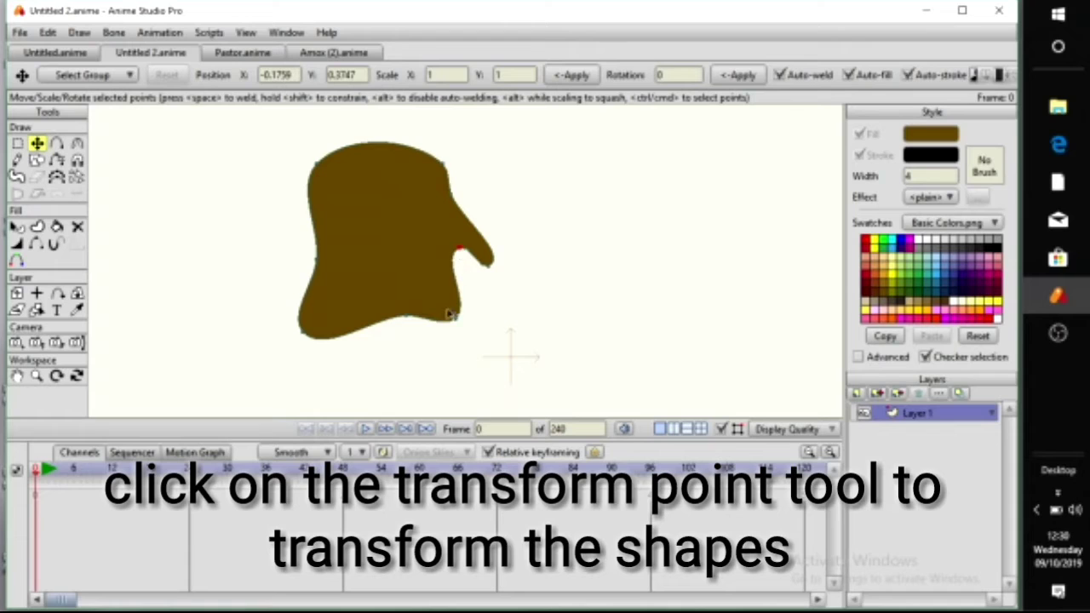
pyautogui.moveTo(448, 312); pyautogui.dragTo(494, 312)
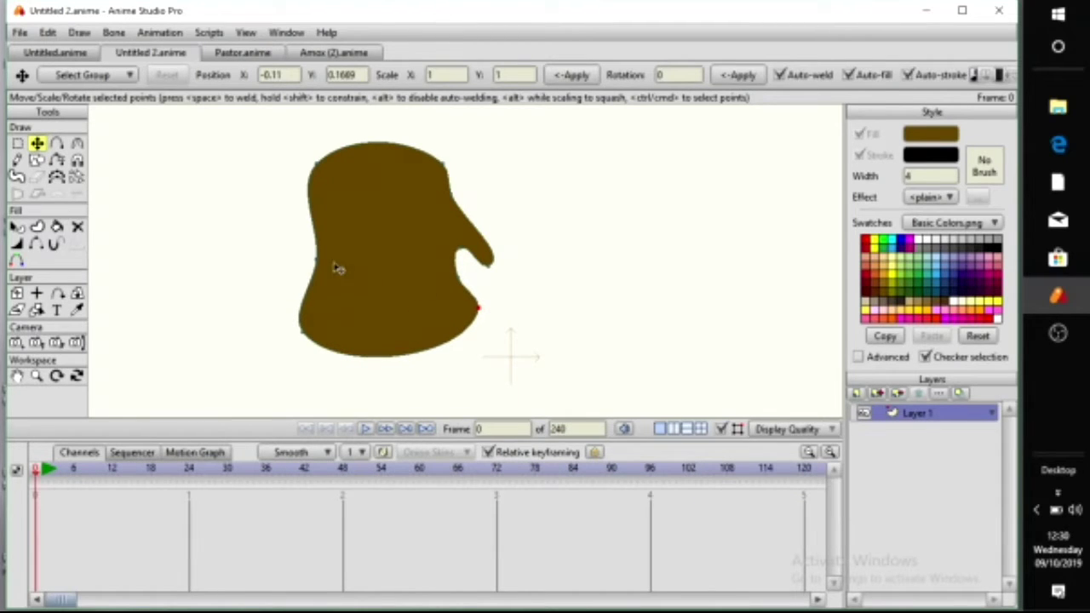
pyautogui.moveTo(338, 267); pyautogui.dragTo(311, 256)
pyautogui.moveTo(319, 170); pyautogui.dragTo(305, 131)
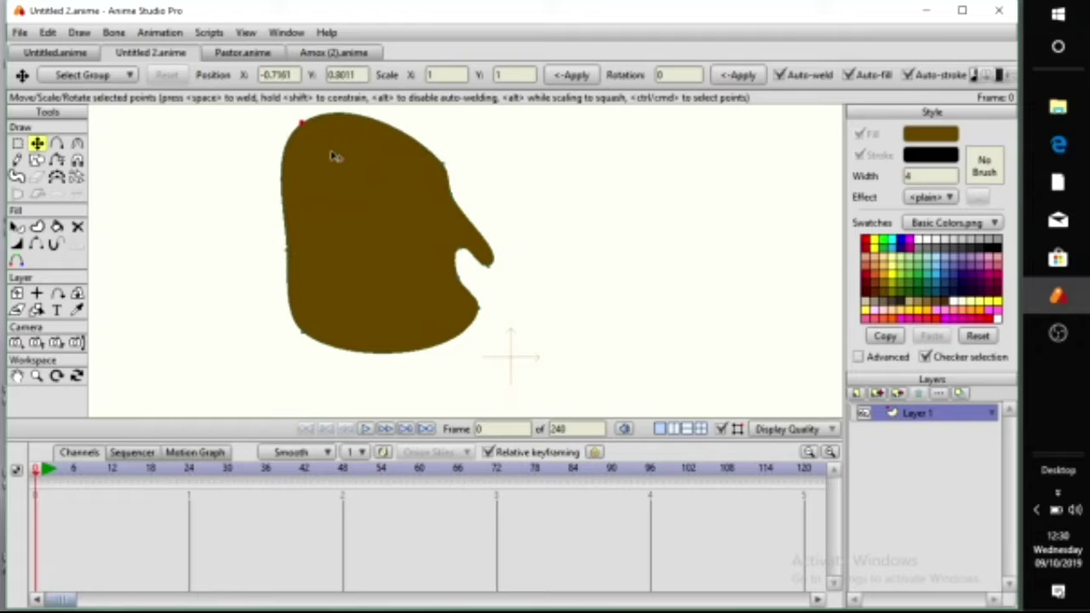
pyautogui.moveTo(452, 197)
pyautogui.mouseDown()
pyautogui.moveTo(448, 208)
pyautogui.moveTo(431, 162)
pyautogui.moveTo(465, 200)
pyautogui.mouseUp()
# Add a point on the nose's upper edge to extend its tip, and another on the bottom edge to round out the chin
pyautogui.click(56, 143)
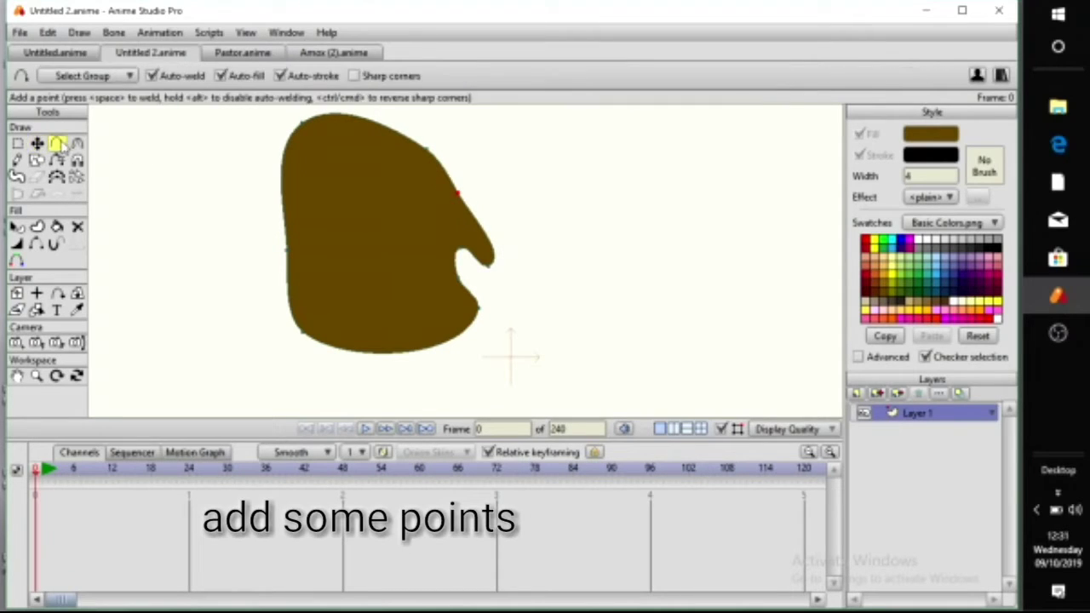
pyautogui.moveTo(473, 215); pyautogui.dragTo(493, 240)
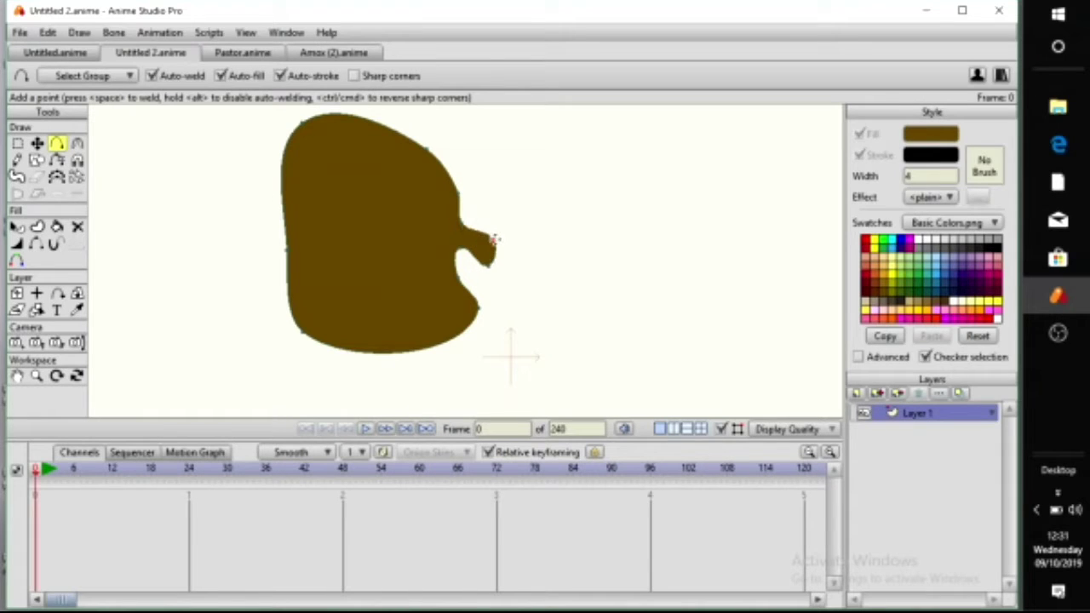
pyautogui.moveTo(425, 319)
pyautogui.mouseDown()
pyautogui.moveTo(440, 267)
pyautogui.moveTo(417, 329)
pyautogui.mouseUp()
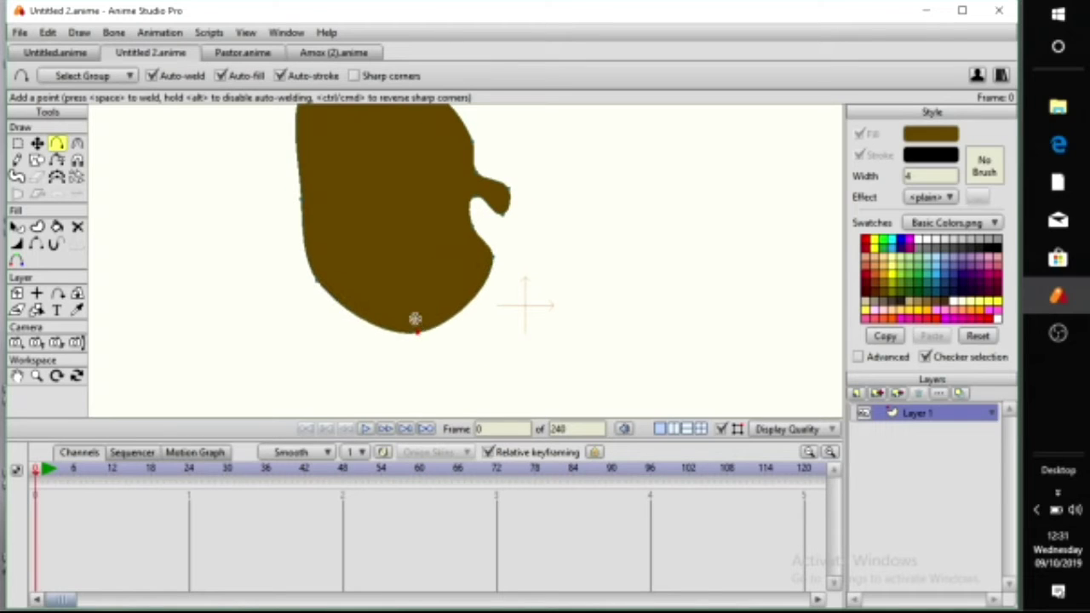
pyautogui.scroll(-2, 414, 319)
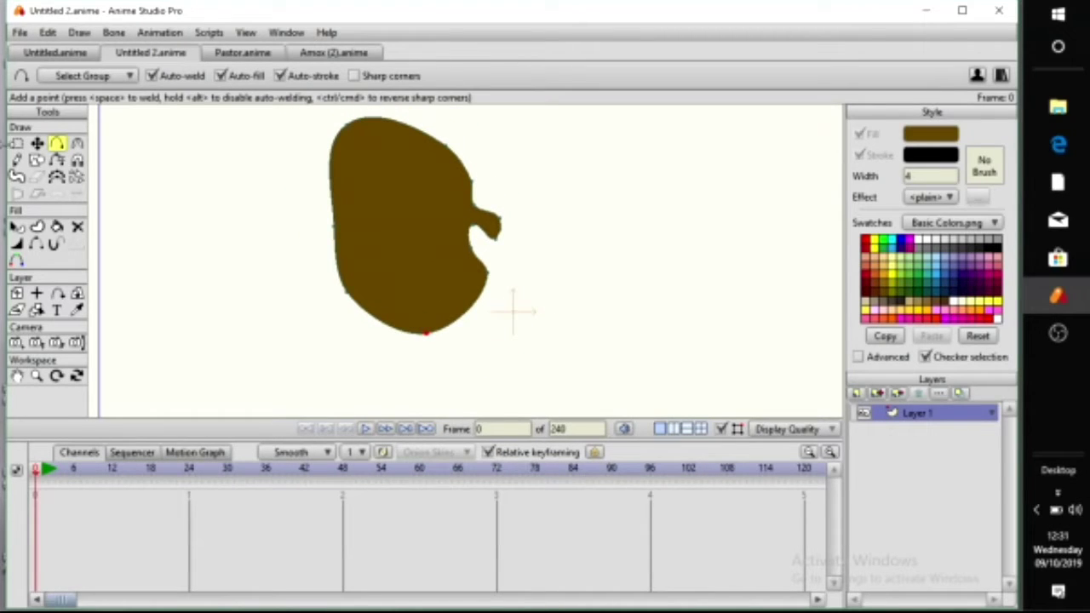
# Scale all the head's points so it is shorter and wider in proportion, and pull the nose tip down
pyautogui.click(37, 143)
pyautogui.hotkey('ctrl', 'a')
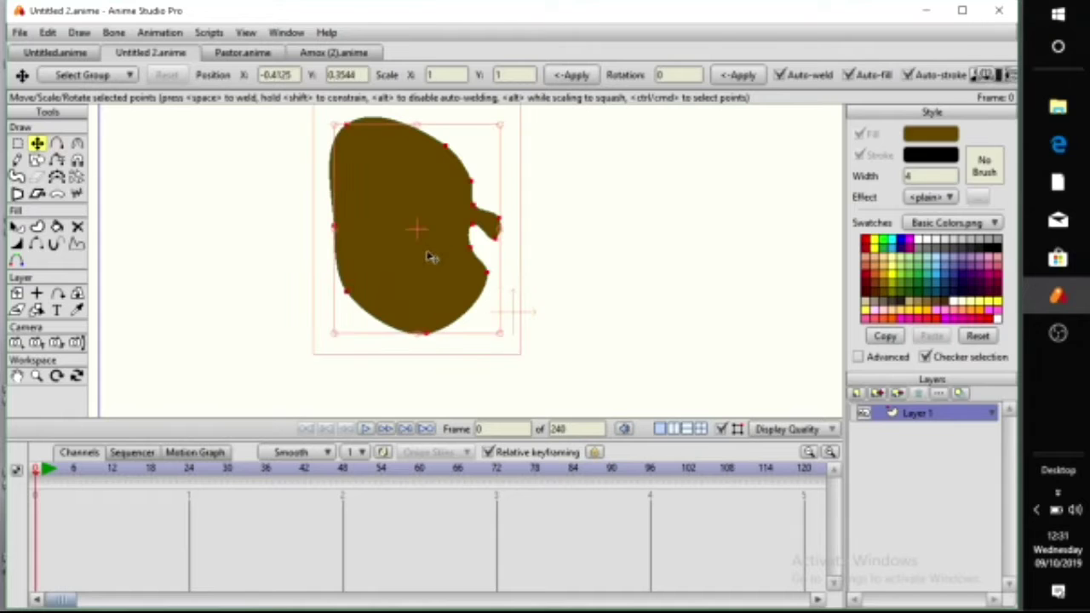
pyautogui.moveTo(418, 337); pyautogui.dragTo(417, 296)
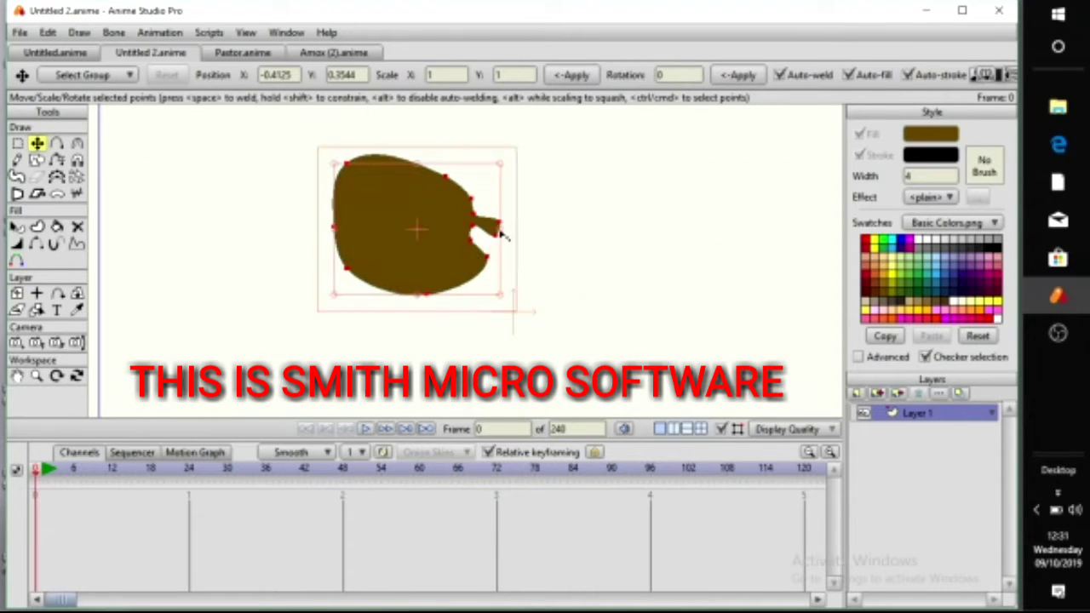
pyautogui.moveTo(503, 234); pyautogui.dragTo(477, 230)
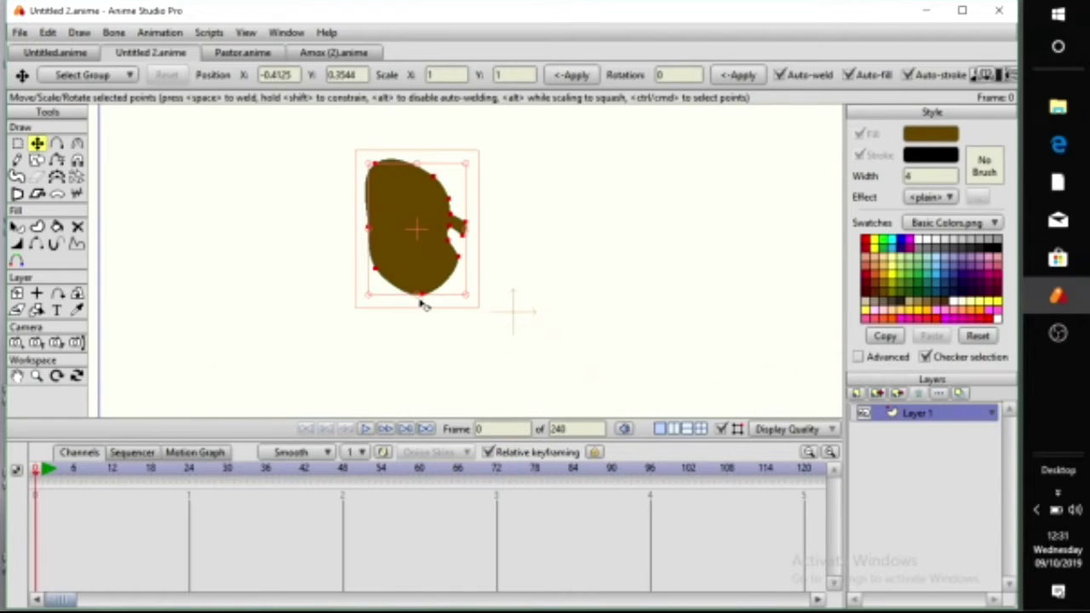
pyautogui.moveTo(417, 297); pyautogui.dragTo(463, 332)
pyautogui.scroll(3, 416, 275)
pyautogui.scroll(1, 466, 300)
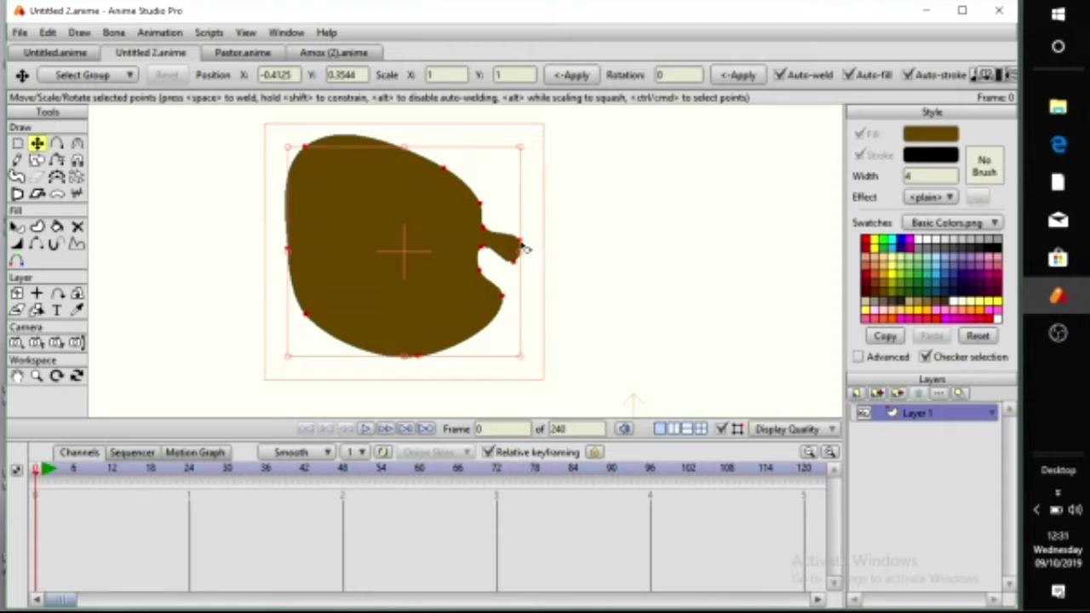
pyautogui.moveTo(523, 247); pyautogui.dragTo(535, 277)
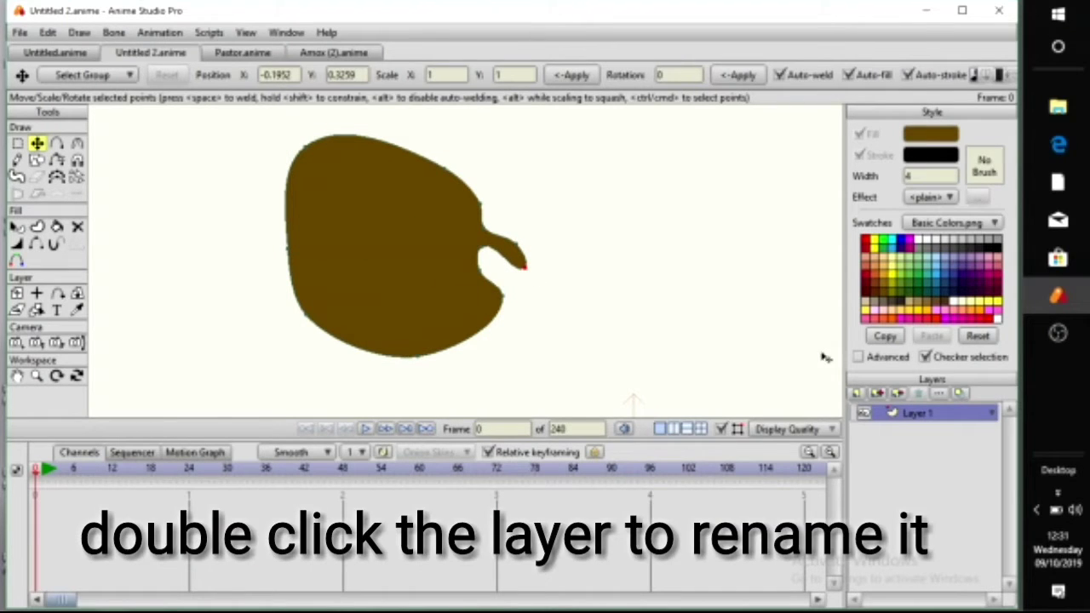
# Rename Layer 1 as "head"
pyautogui.doubleClick(937, 413)
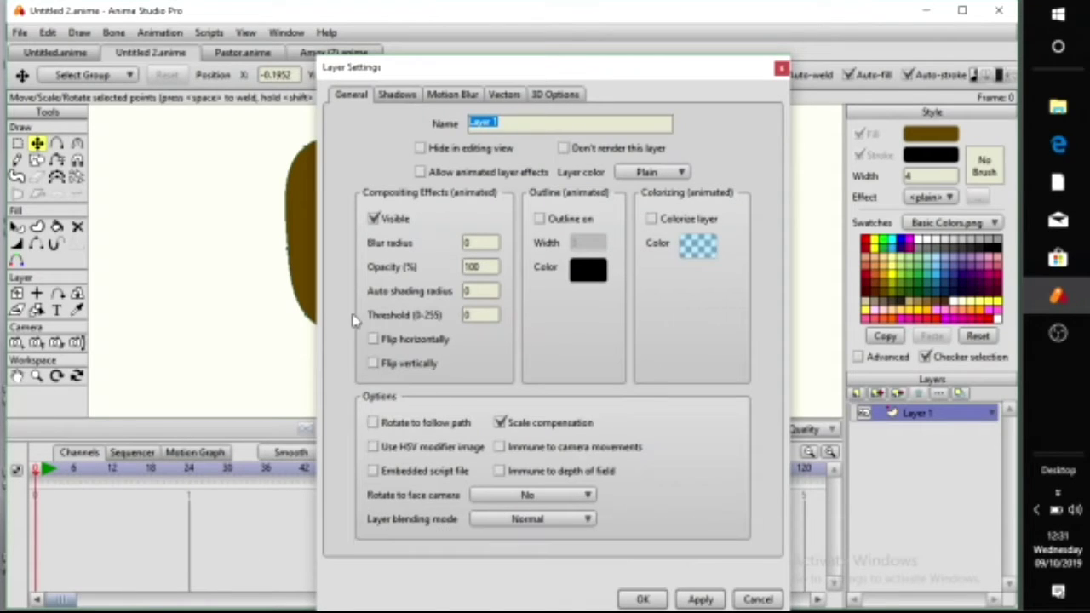
pyautogui.write('N')
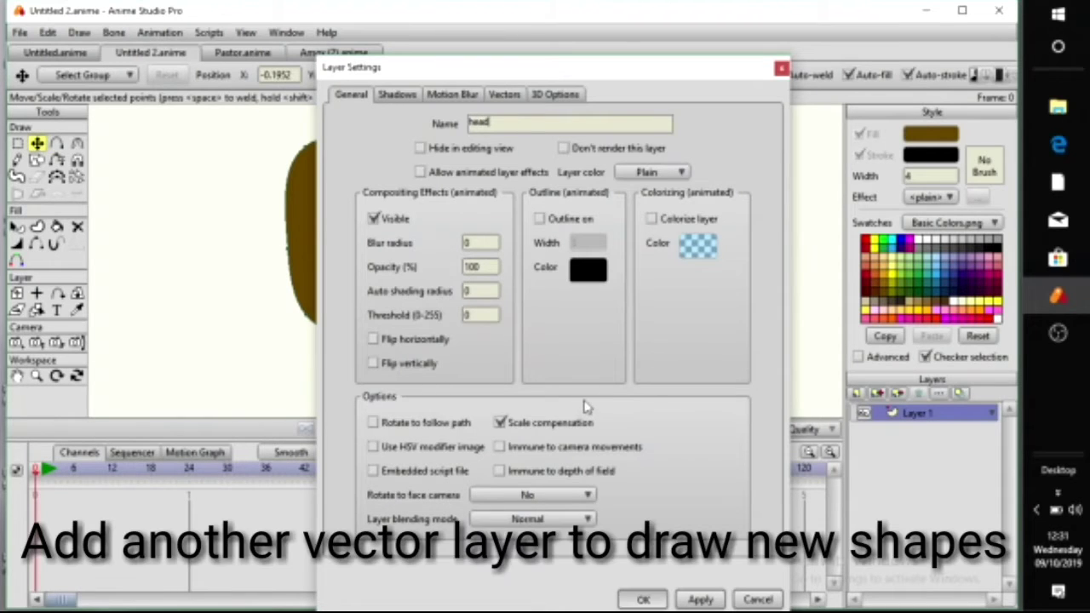
pyautogui.press('Return')
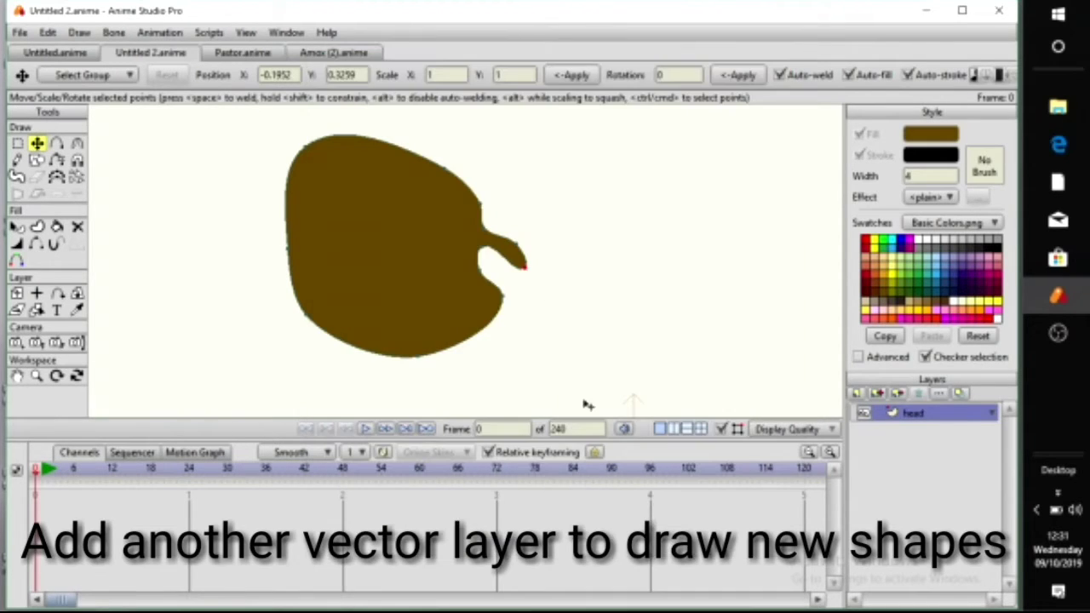
# Add a new vector layer named "torso" and place it below the head layer
pyautogui.click(857, 394)
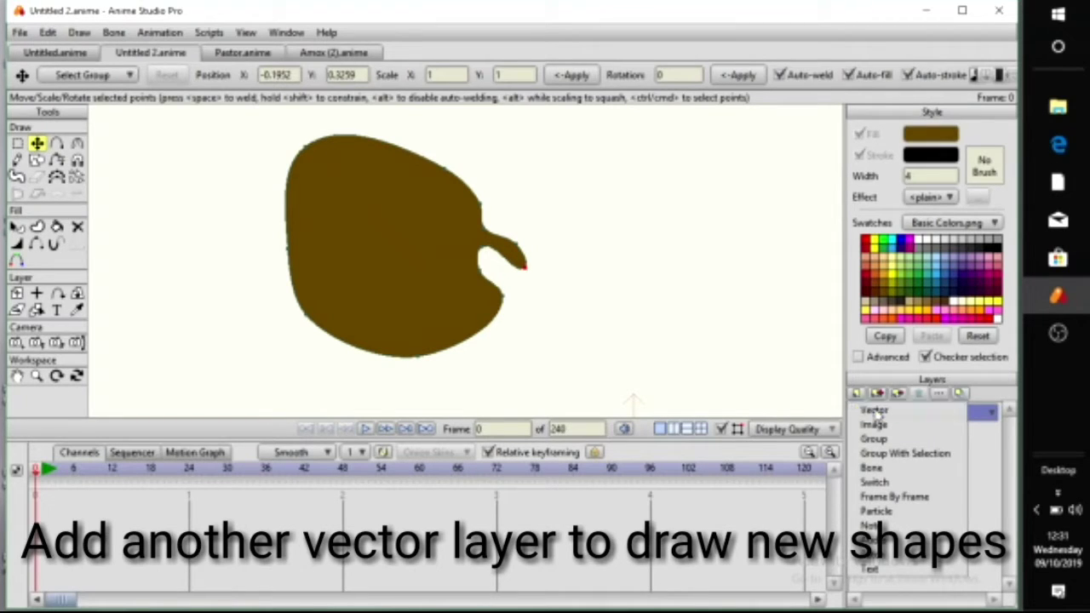
pyautogui.click(875, 410)
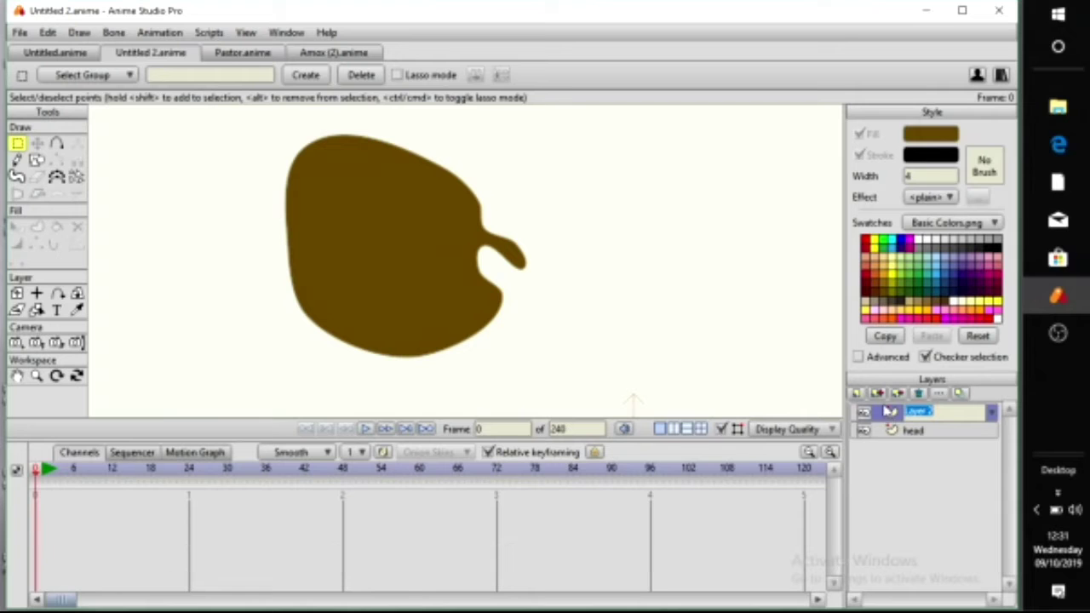
pyautogui.write('ha')
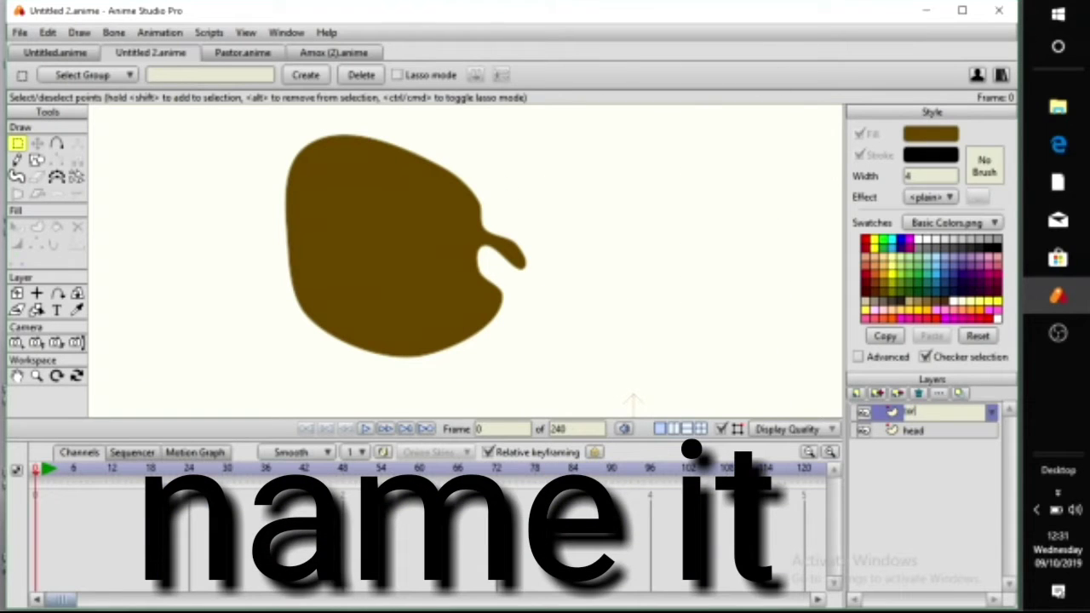
pyautogui.write('rso')
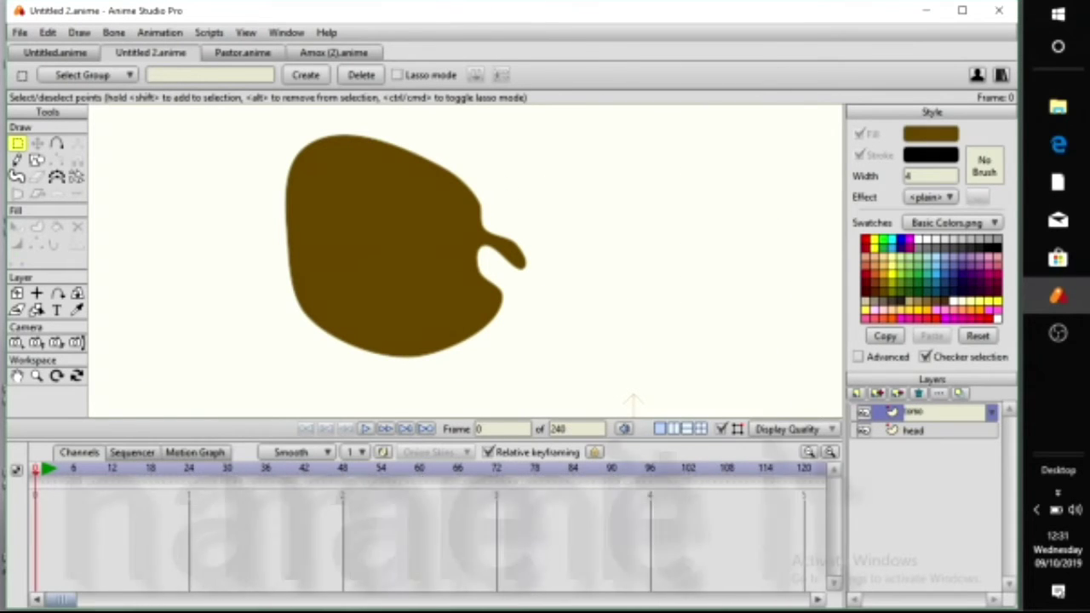
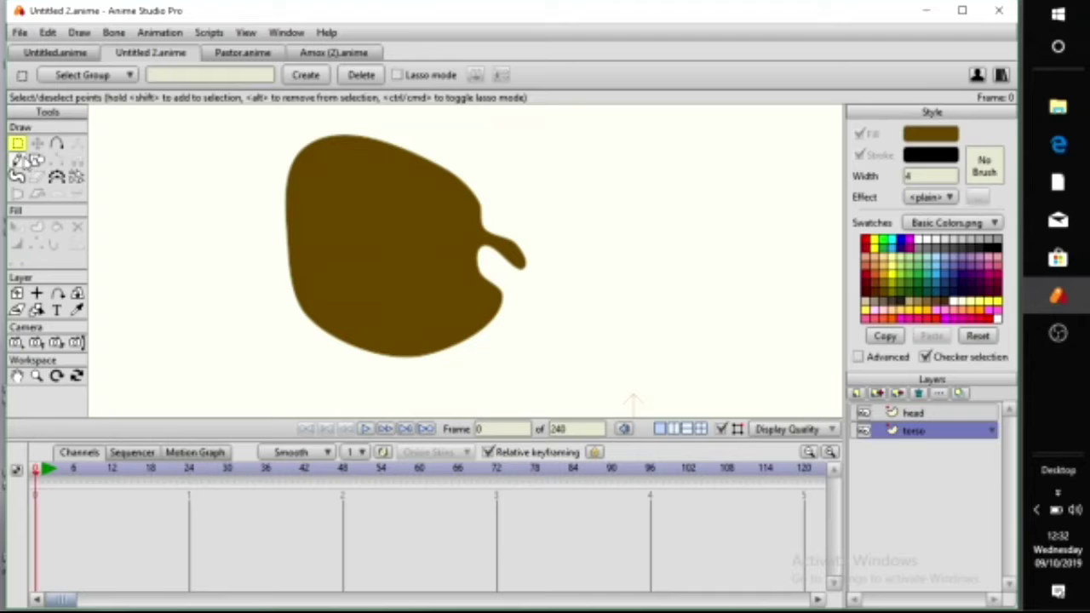
# Draw a narrow upright rectangle as the neck under the head, and add a point on its upper edge to round it
pyautogui.click(36, 160)
pyautogui.scroll(-3, 336, 253)
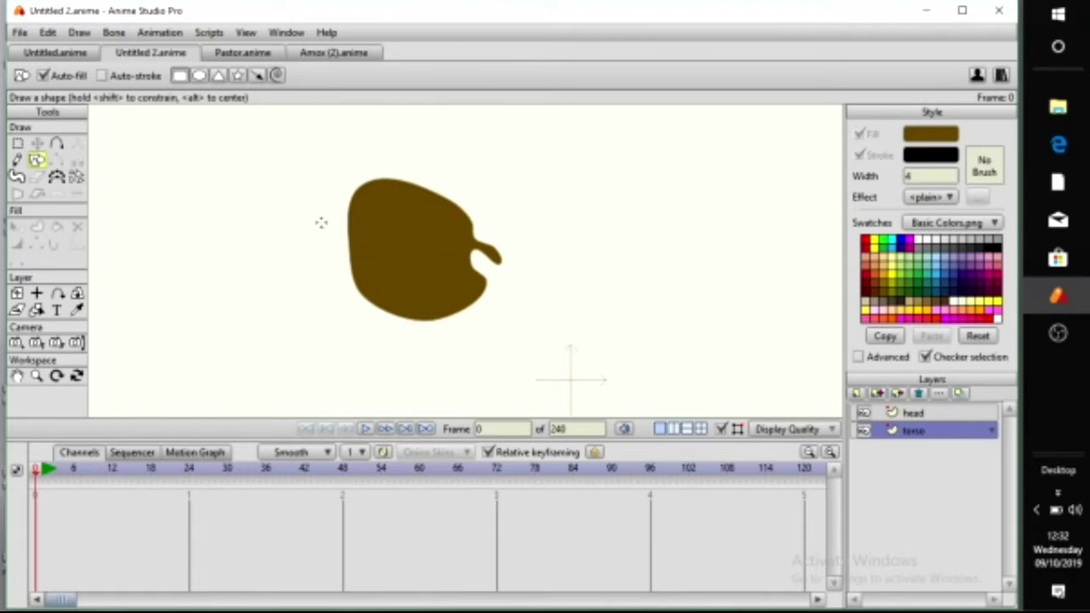
pyautogui.scroll(3, 411, 290)
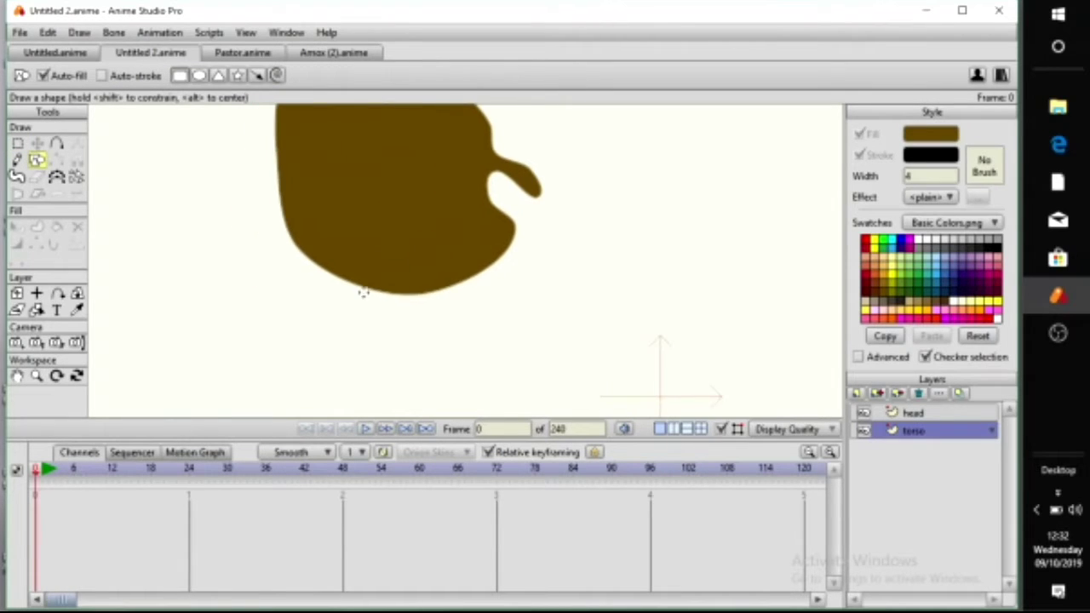
pyautogui.moveTo(392, 284)
pyautogui.mouseDown()
pyautogui.moveTo(445, 343)
pyautogui.moveTo(431, 355)
pyautogui.mouseUp()
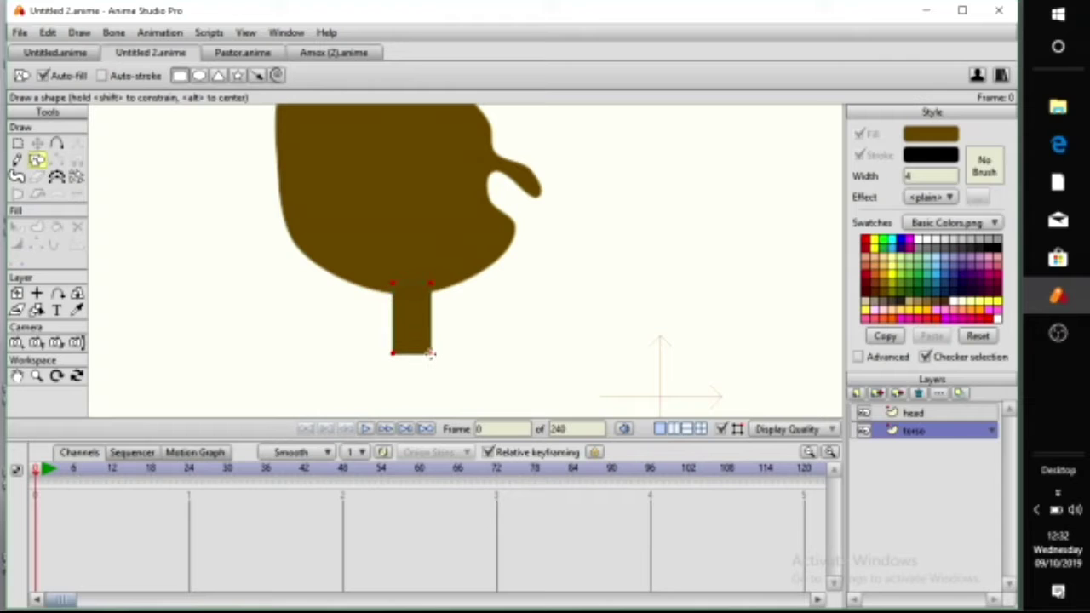
pyautogui.click(57, 143)
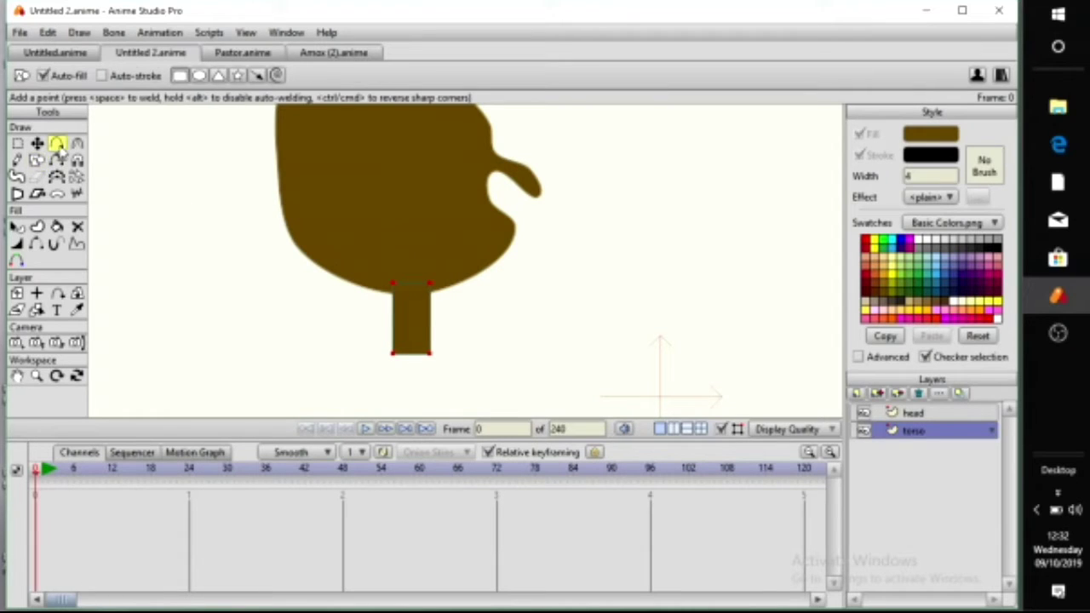
pyautogui.moveTo(413, 283); pyautogui.dragTo(414, 274)
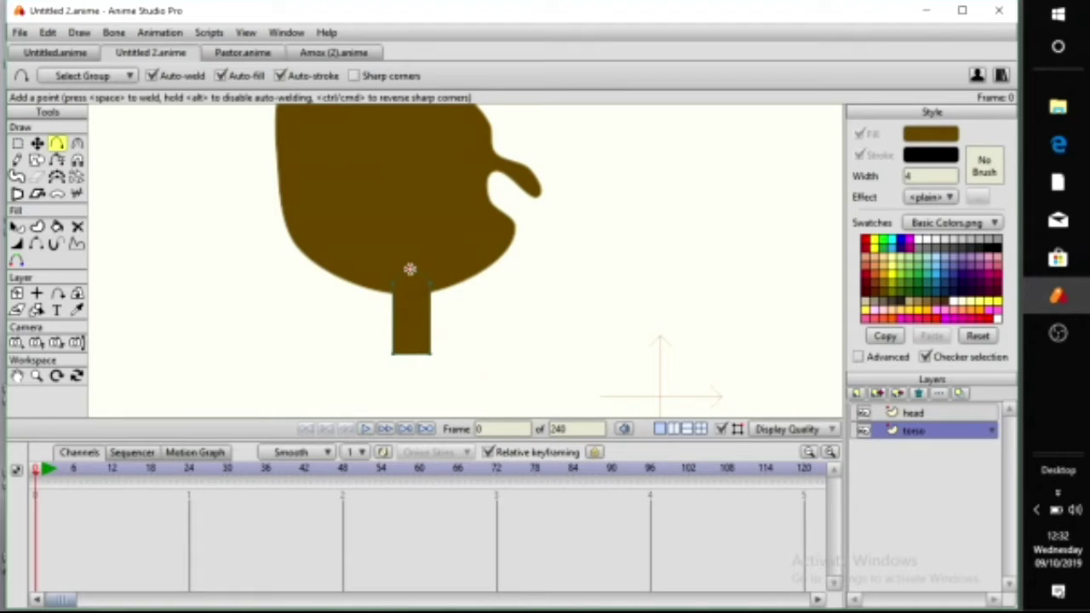
pyautogui.click(77, 143)
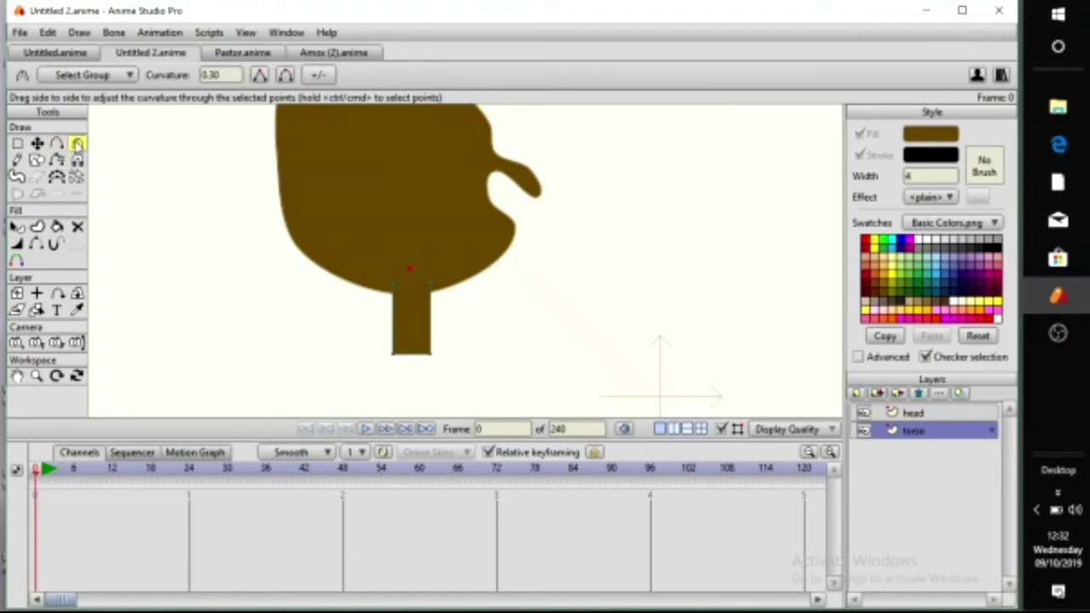
pyautogui.click(409, 270)
# Draw a wide rectangle below the head, round its corners to a curvature of about 0.16, and move it down clear of the neck
pyautogui.click(36, 161)
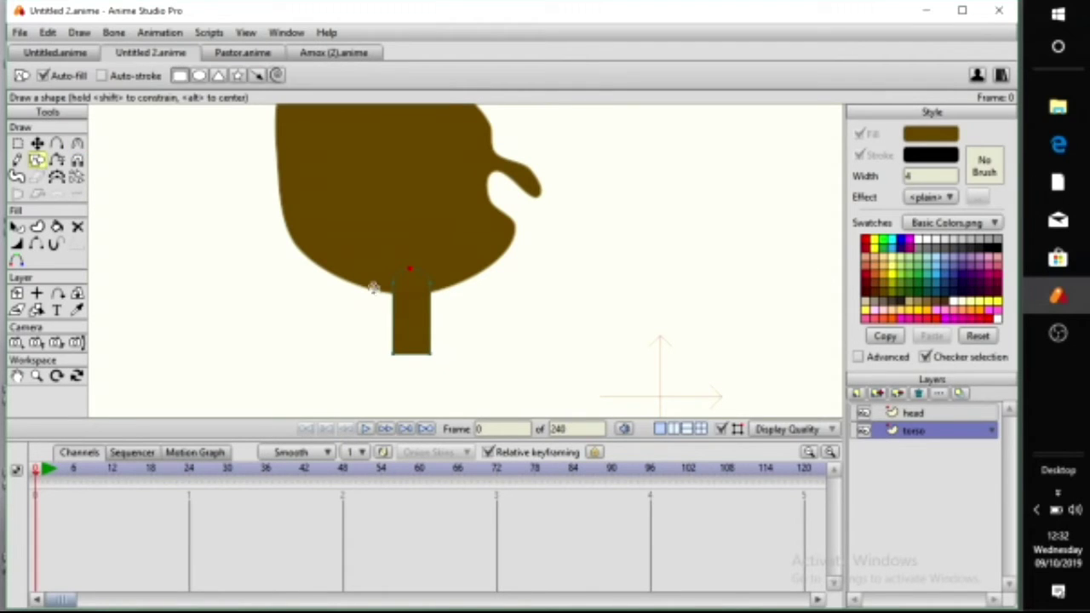
pyautogui.scroll(-3, 449, 261)
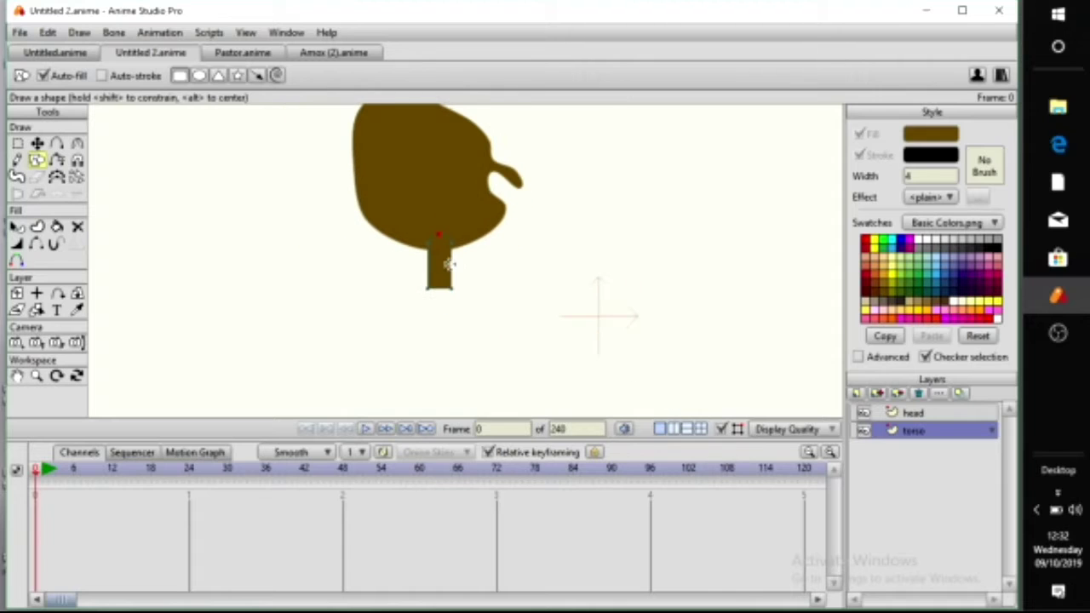
pyautogui.moveTo(356, 271)
pyautogui.mouseDown()
pyautogui.moveTo(468, 287)
pyautogui.moveTo(533, 366)
pyautogui.mouseUp()
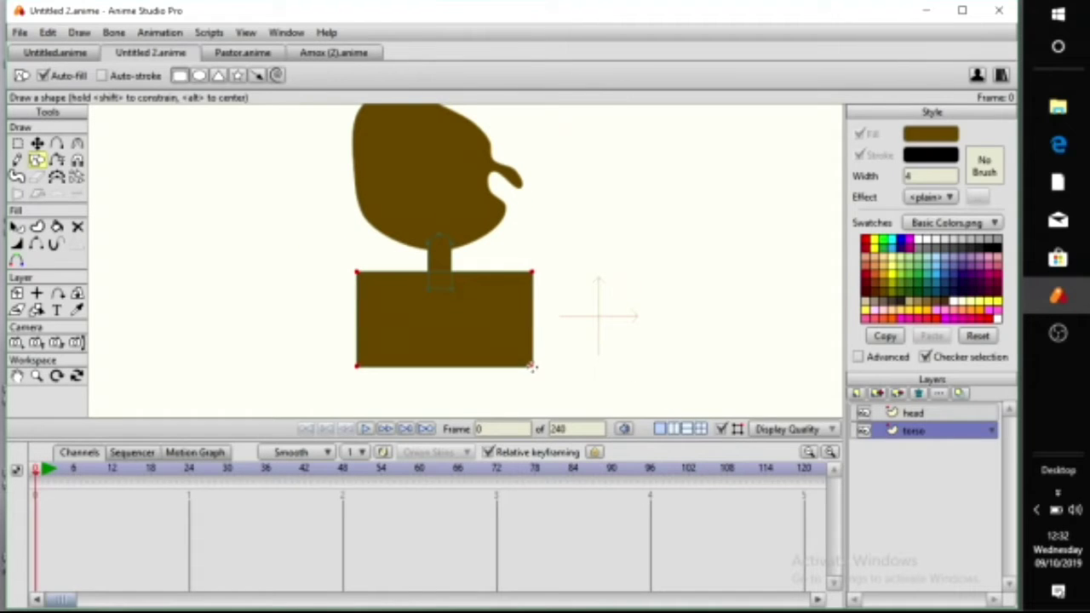
pyautogui.click(77, 143)
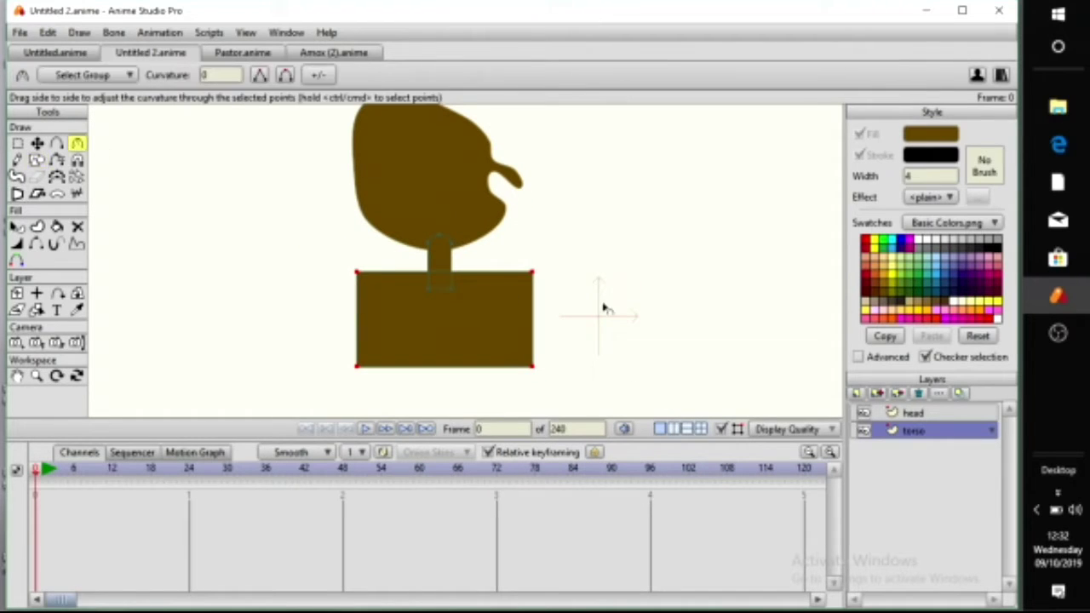
pyautogui.moveTo(534, 273); pyautogui.dragTo(654, 294)
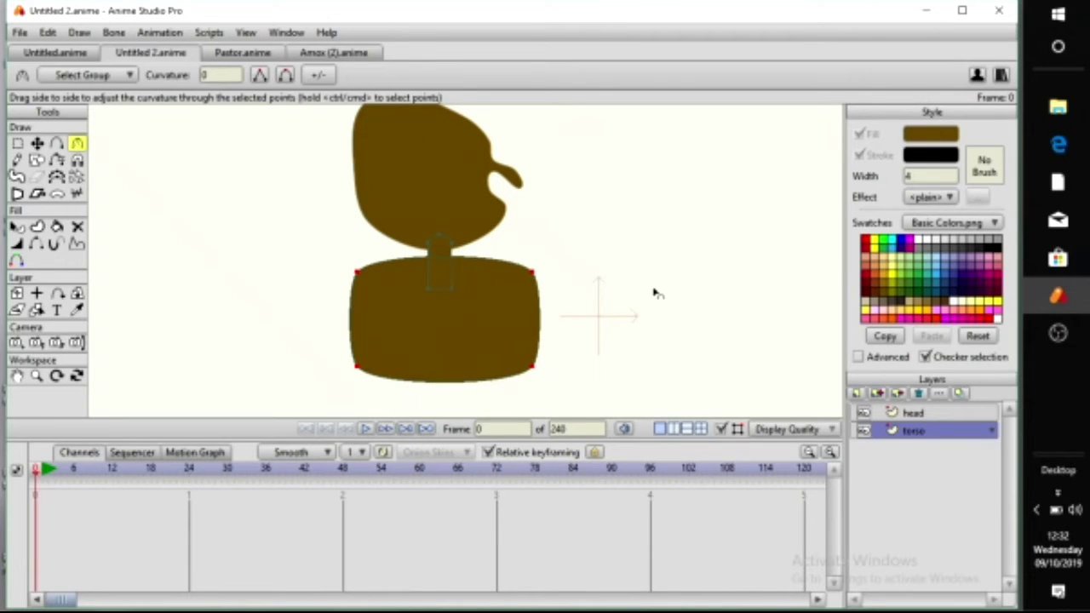
pyautogui.moveTo(625, 314); pyautogui.dragTo(632, 289)
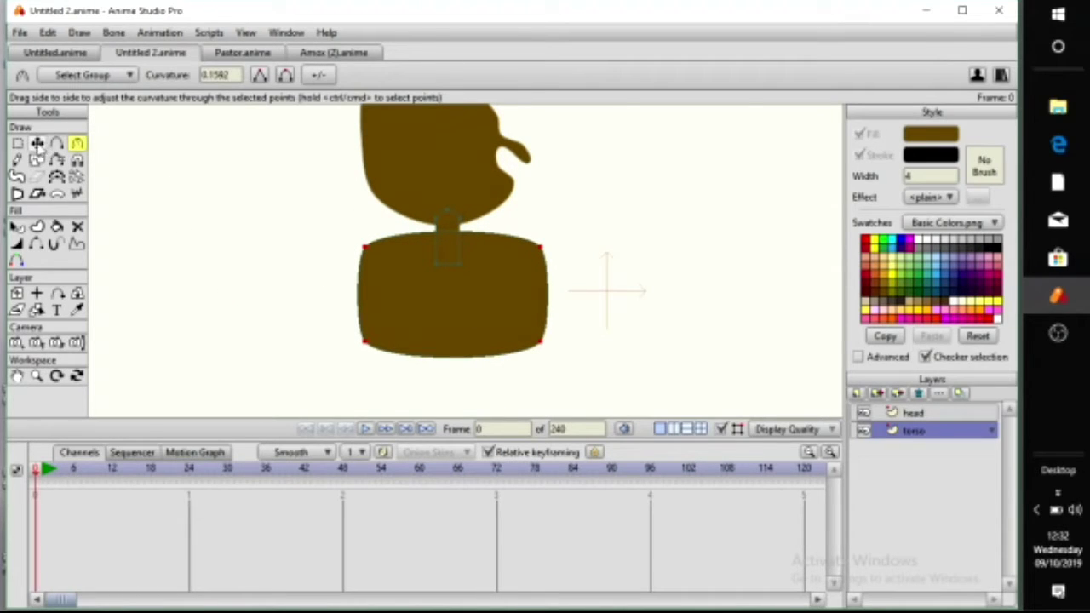
pyautogui.click(38, 145)
pyautogui.moveTo(454, 284); pyautogui.dragTo(458, 363)
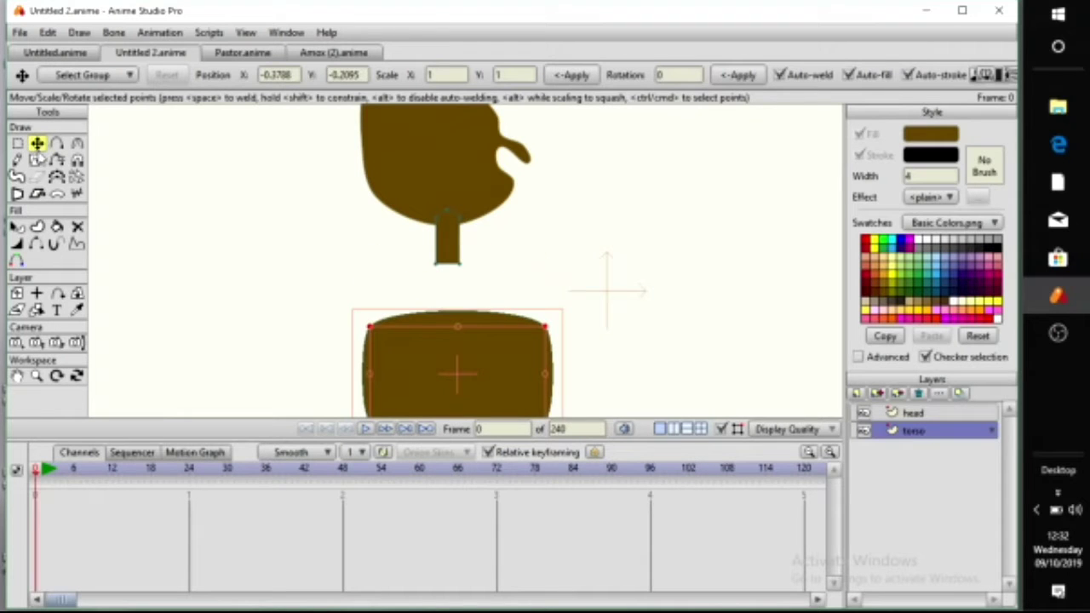
# Draw a second rectangle between the neck and the lower block, and round its corners to a curvature of about 0.25
pyautogui.click(37, 160)
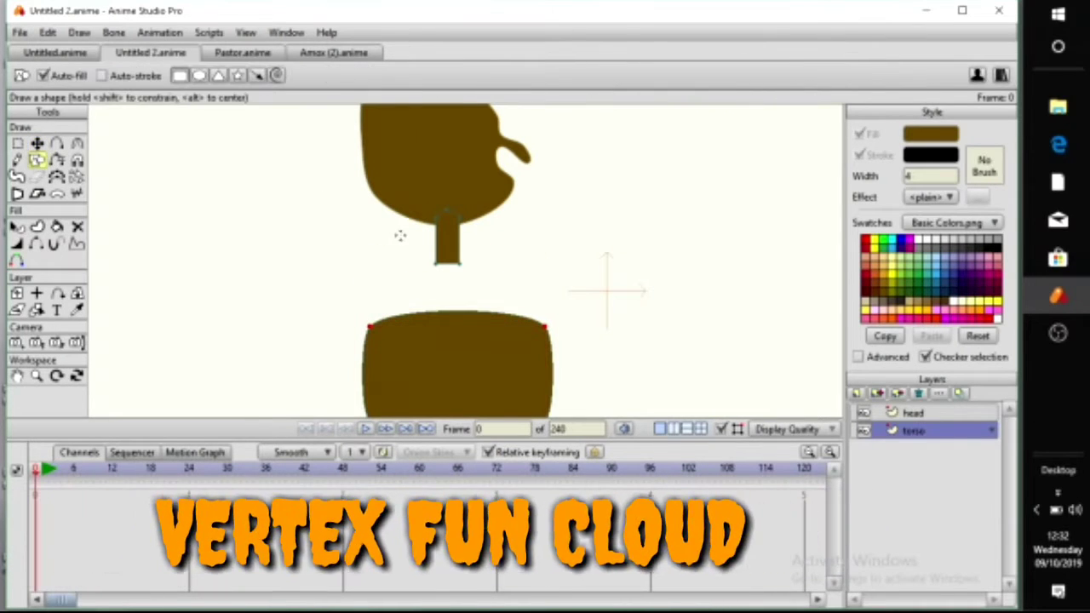
pyautogui.moveTo(377, 248)
pyautogui.mouseDown()
pyautogui.moveTo(480, 276)
pyautogui.moveTo(543, 339)
pyautogui.moveTo(574, 333)
pyautogui.moveTo(529, 335)
pyautogui.mouseUp()
pyautogui.click(77, 143)
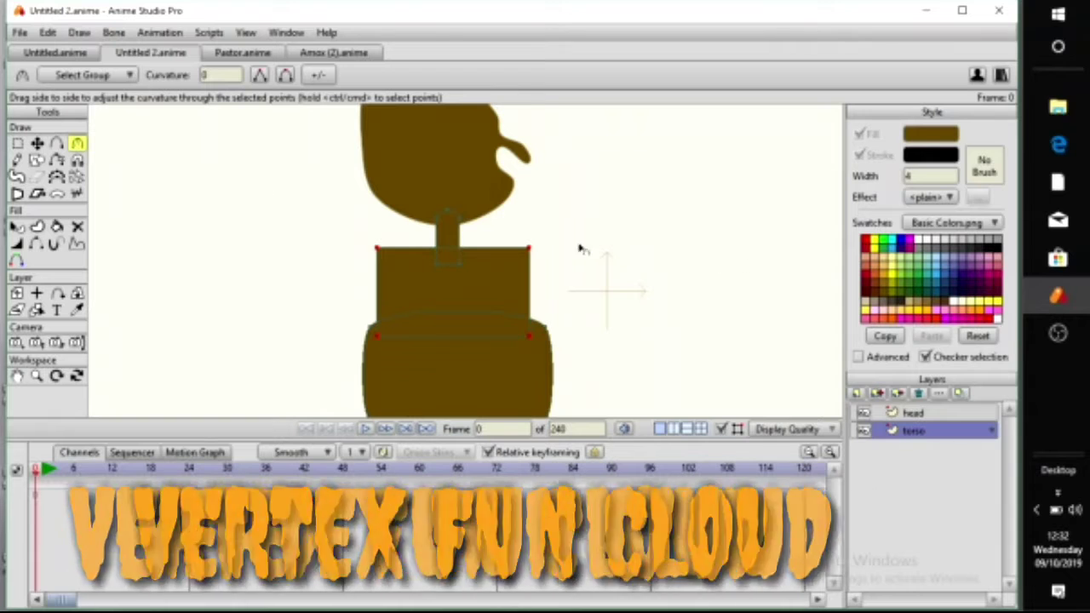
pyautogui.moveTo(528, 248); pyautogui.dragTo(448, 295)
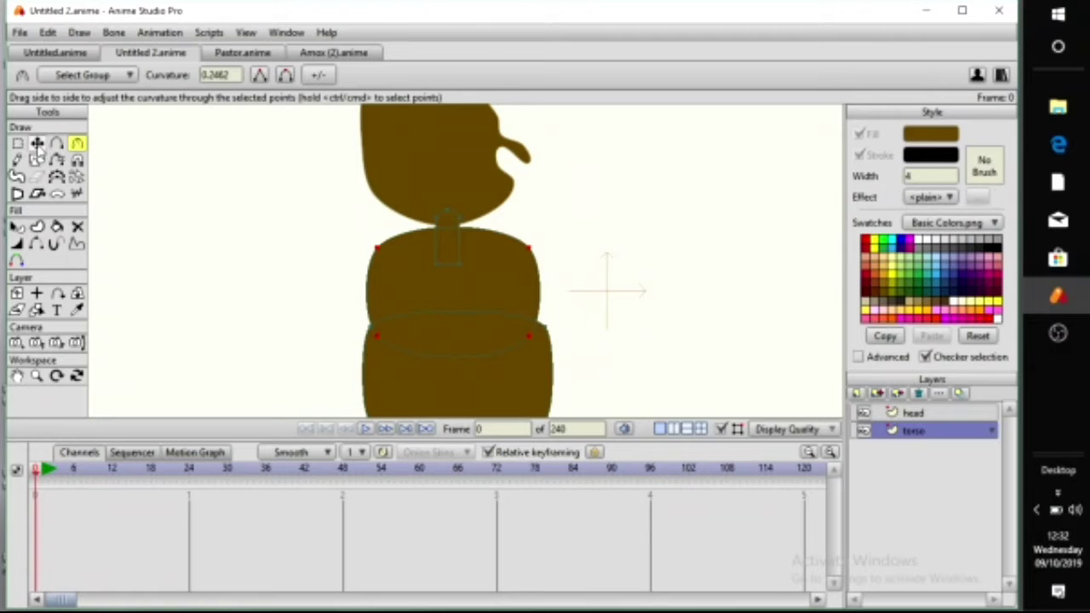
# Pull the four corner points of the upper torso shape outward and down to widen the chest
pyautogui.click(38, 145)
pyautogui.click(376, 247)
pyautogui.moveTo(375, 247); pyautogui.dragTo(330, 293)
pyautogui.moveTo(532, 249); pyautogui.dragTo(569, 289)
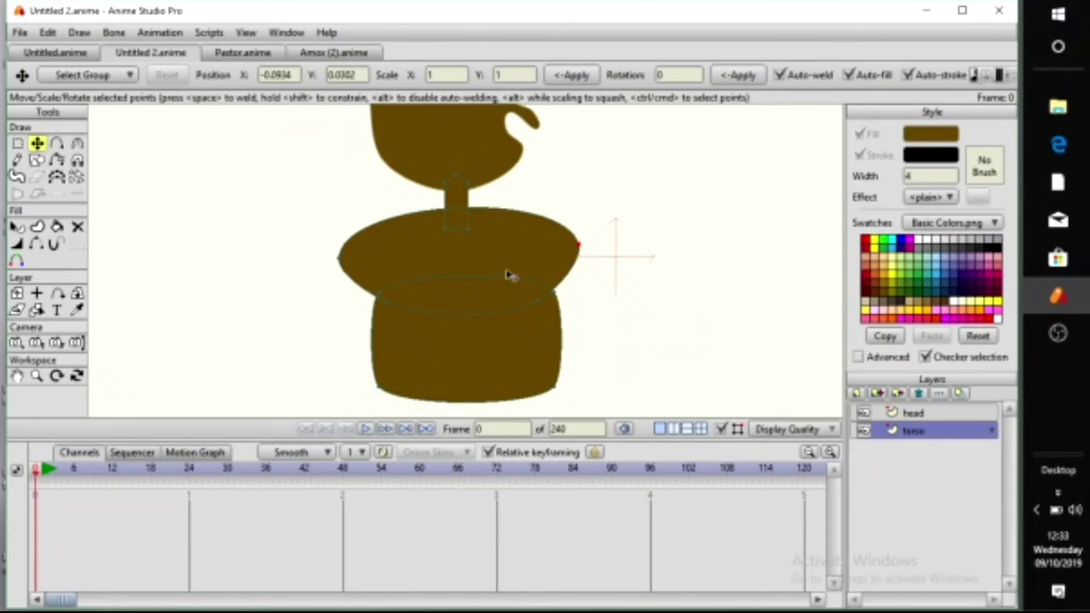
pyautogui.moveTo(385, 300); pyautogui.dragTo(356, 345)
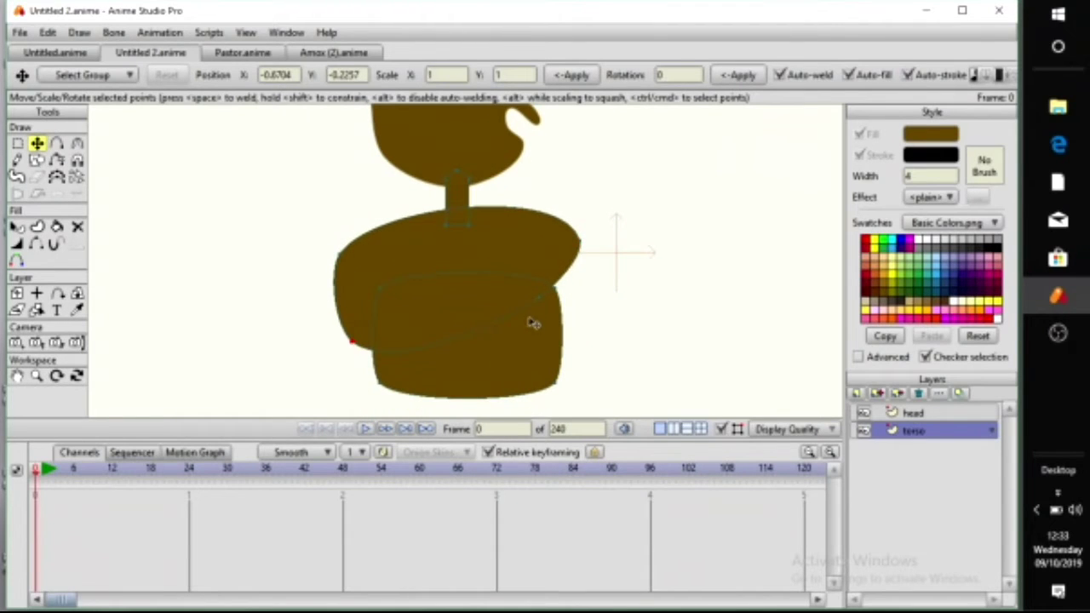
pyautogui.moveTo(550, 312); pyautogui.dragTo(572, 333)
# Move the lower torso block down and shift the chest's upper-left corner point up and inward
pyautogui.hotkey('ctrl', 'a')
pyautogui.moveTo(498, 329); pyautogui.dragTo(464, 368)
pyautogui.click(470, 401)
pyautogui.doubleClick(462, 341)
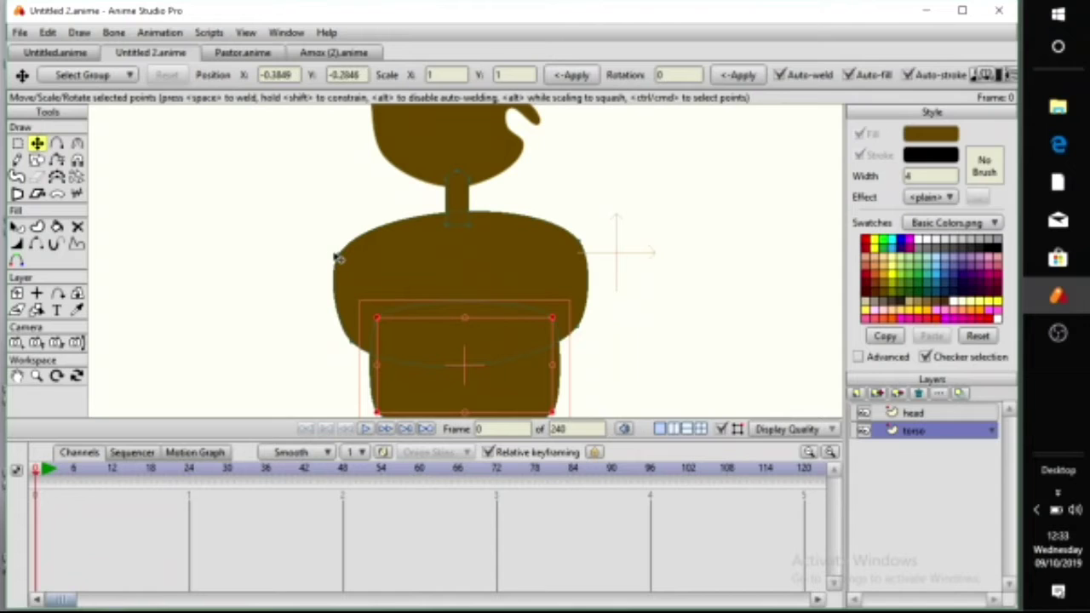
pyautogui.moveTo(339, 257); pyautogui.dragTo(355, 232)
# Add points on both sides of the chest to pinch it inward, and along its upper edge to slope the shoulders from the neck
pyautogui.click(56, 143)
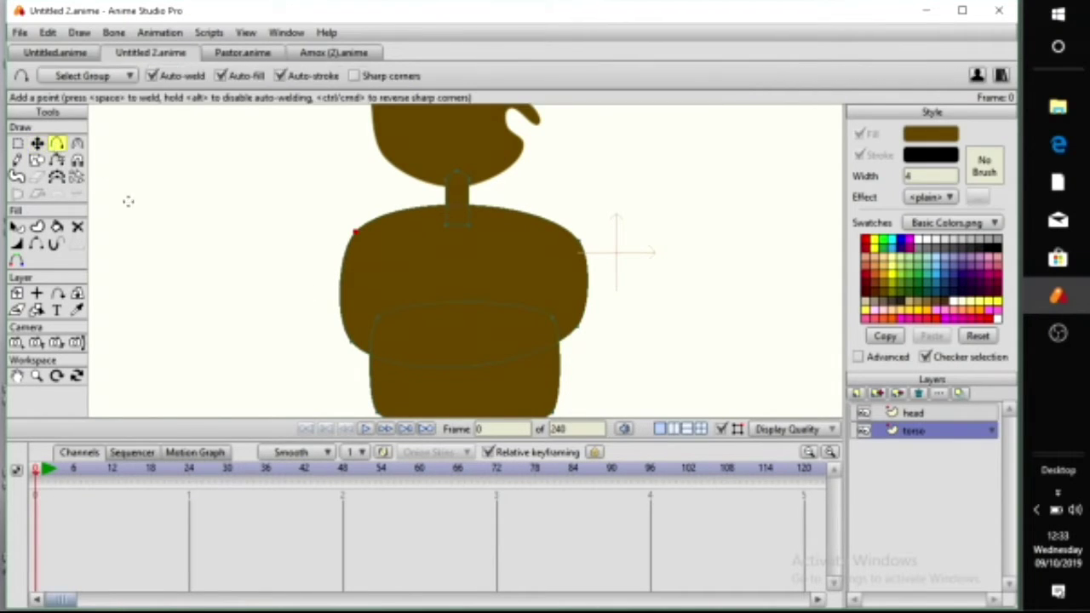
pyautogui.moveTo(343, 293); pyautogui.dragTo(366, 283)
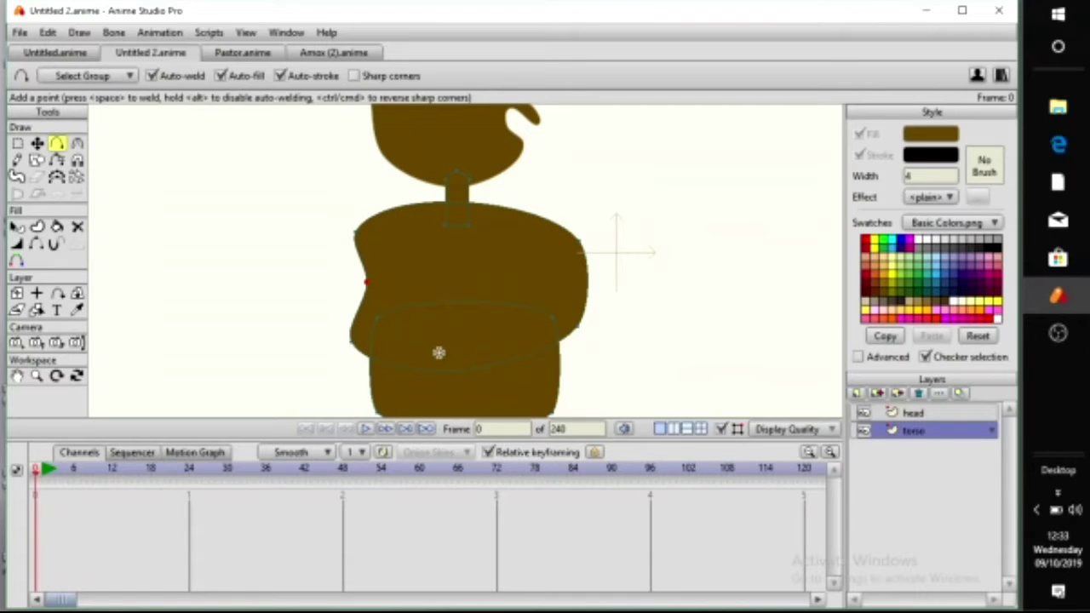
pyautogui.moveTo(584, 280)
pyautogui.mouseDown()
pyautogui.moveTo(550, 277)
pyautogui.moveTo(567, 274)
pyautogui.mouseUp()
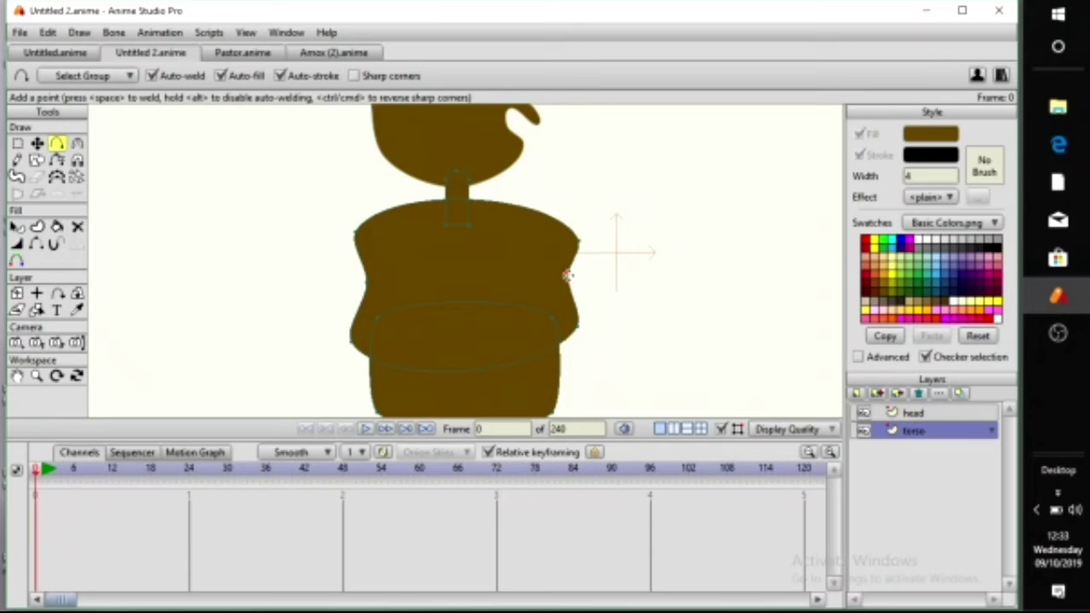
pyautogui.moveTo(542, 218); pyautogui.dragTo(527, 228)
pyautogui.moveTo(418, 213); pyautogui.dragTo(458, 213)
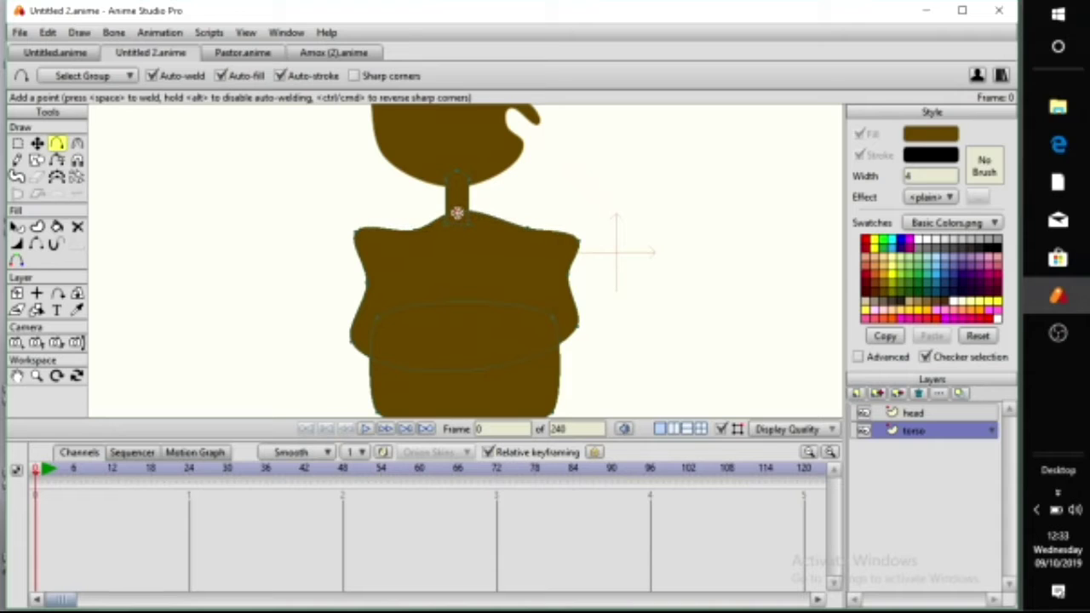
# Reshape the lower torso block by lowering its upper corner points and flaring its bottom corner points outward
pyautogui.scroll(-2, 472, 280)
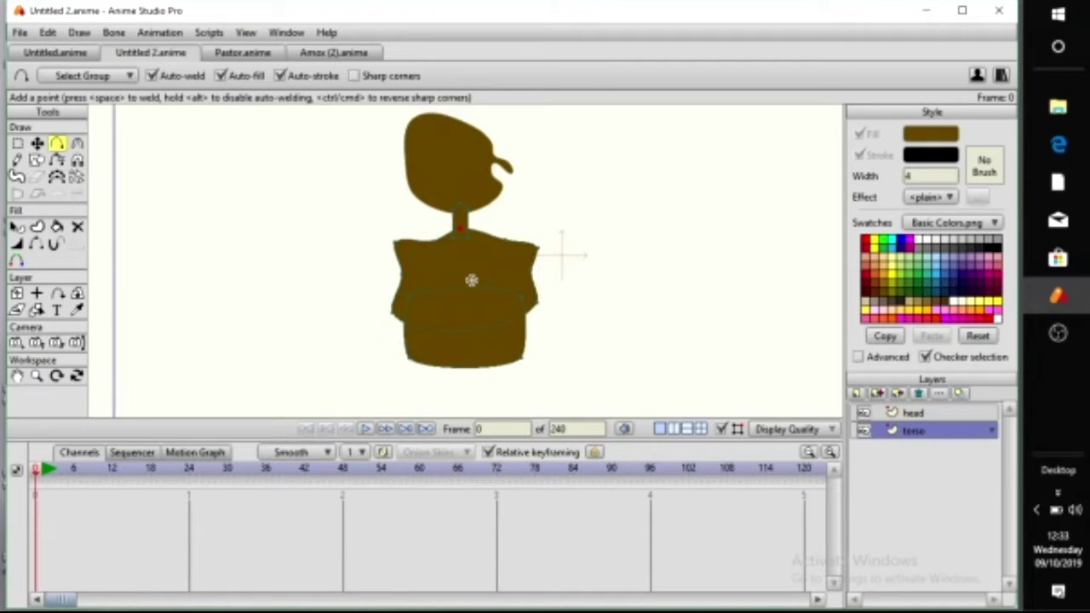
pyautogui.click(37, 143)
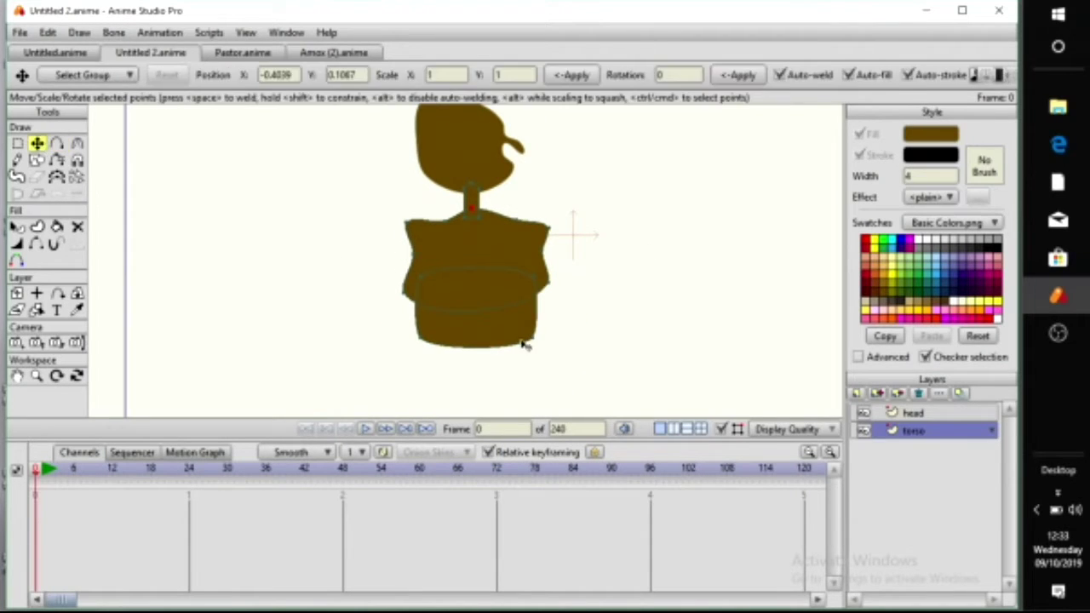
pyautogui.click(421, 337)
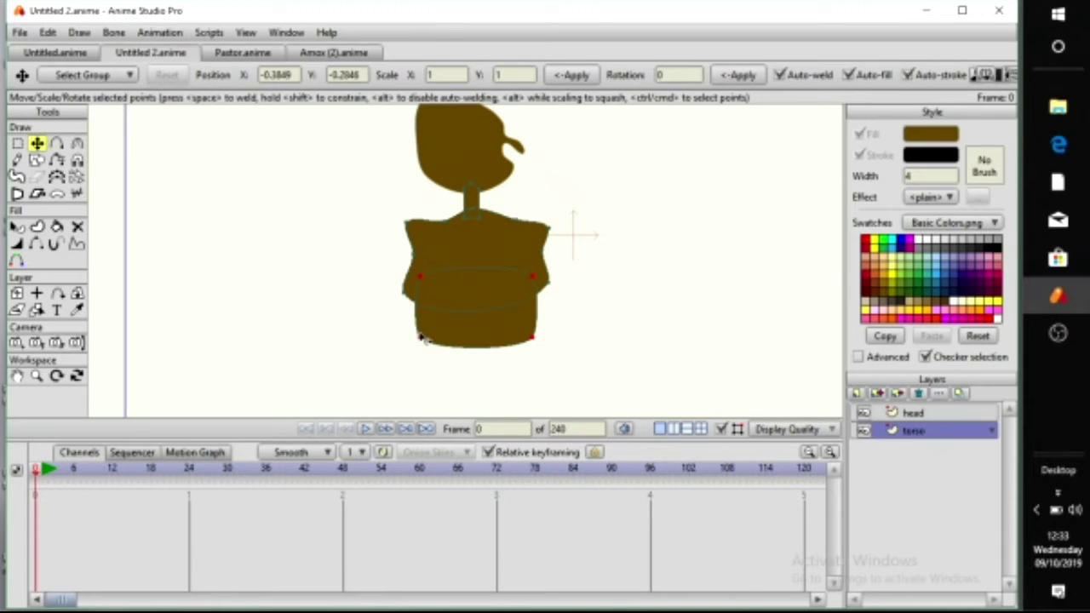
pyautogui.moveTo(420, 277); pyautogui.dragTo(425, 297)
pyautogui.moveTo(535, 279)
pyautogui.mouseDown()
pyautogui.moveTo(533, 298)
pyautogui.moveTo(531, 287)
pyautogui.mouseUp()
pyautogui.click(430, 297)
pyautogui.click(424, 333)
pyautogui.moveTo(423, 333); pyautogui.dragTo(404, 338)
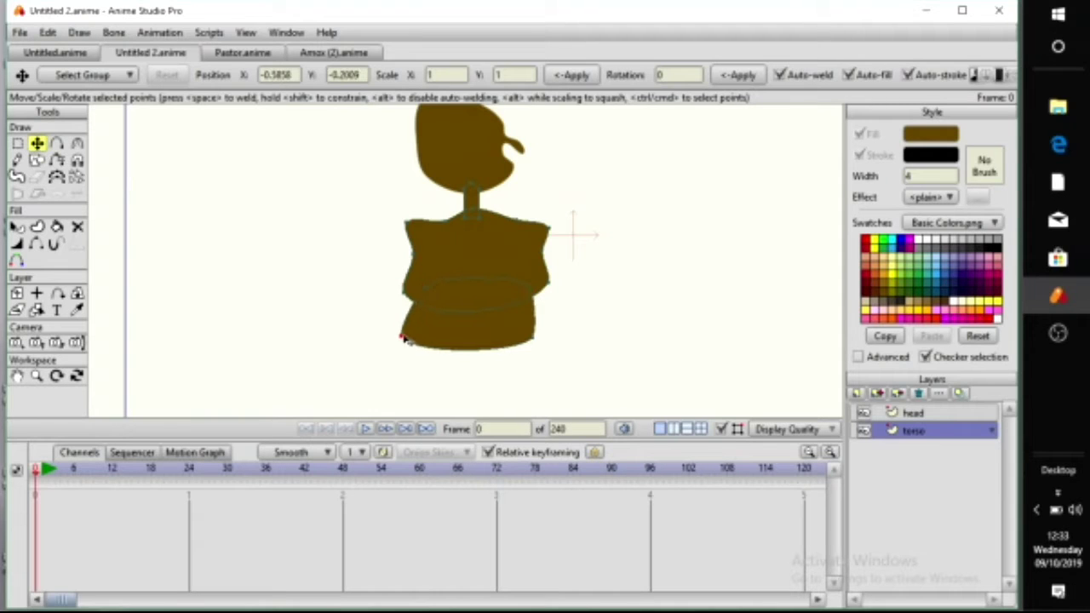
pyautogui.moveTo(532, 344); pyautogui.dragTo(571, 339)
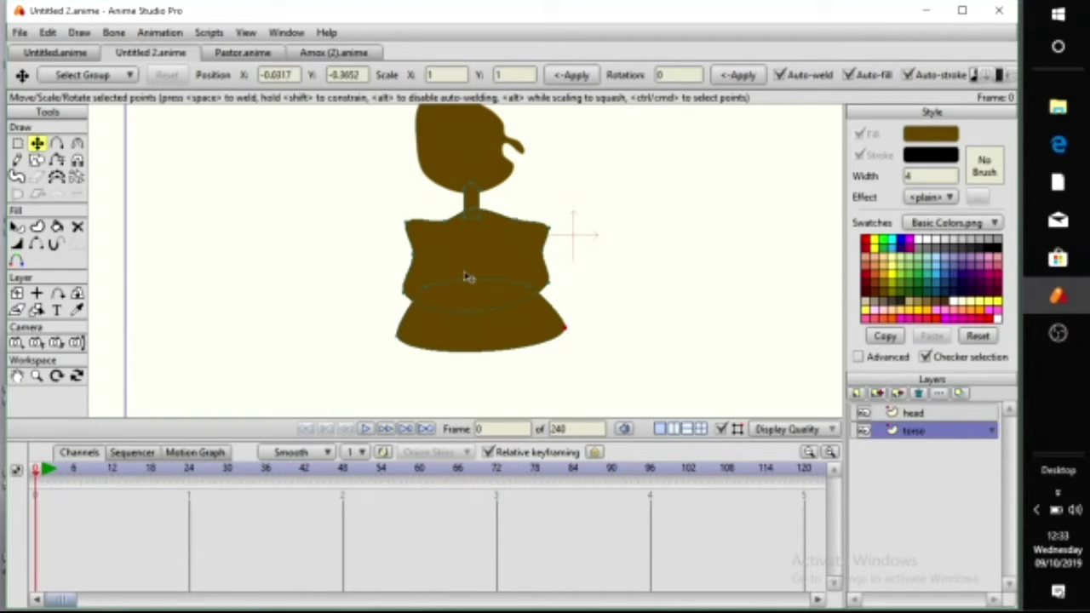
# Lower the chest's upper-edge point slightly at the base of the neck
pyautogui.click(442, 225)
pyautogui.moveTo(441, 228); pyautogui.dragTo(459, 327)
pyautogui.scroll(2, 442, 223)
pyautogui.moveTo(499, 251); pyautogui.dragTo(496, 259)
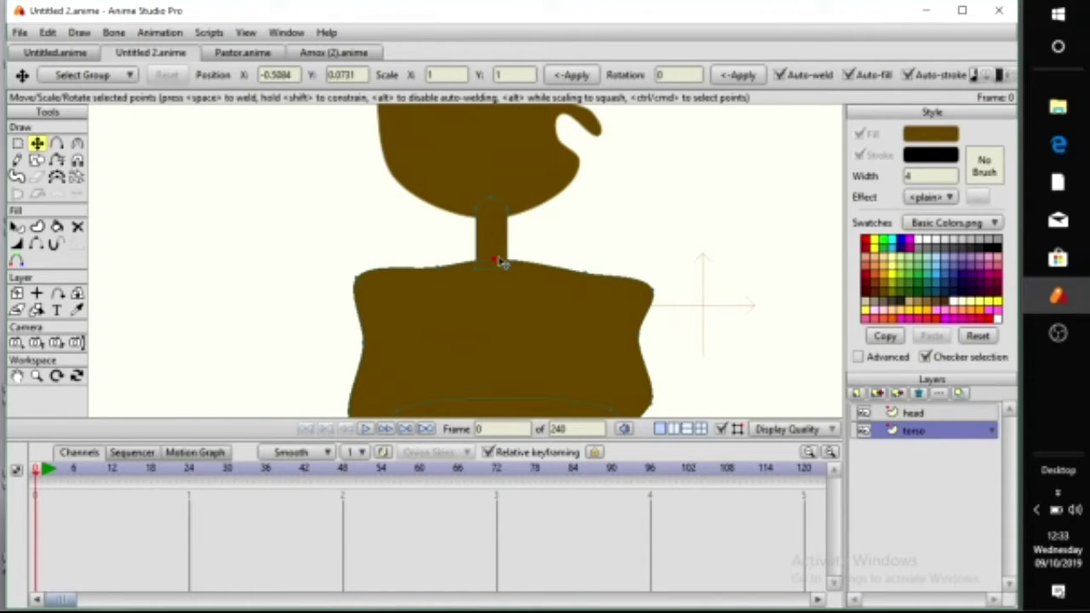
pyautogui.click(358, 283)
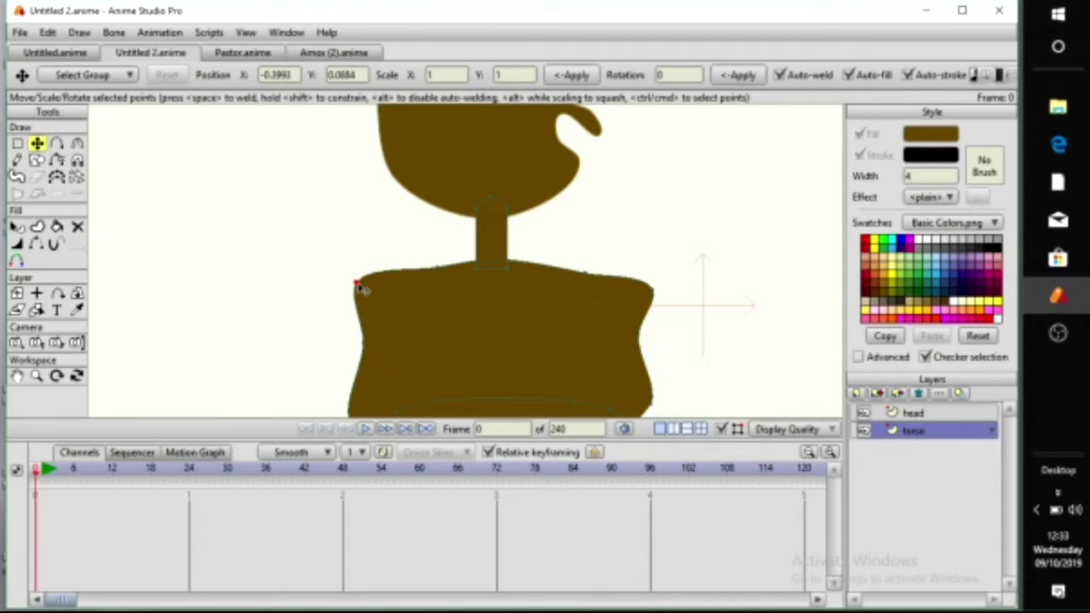
pyautogui.click(362, 342)
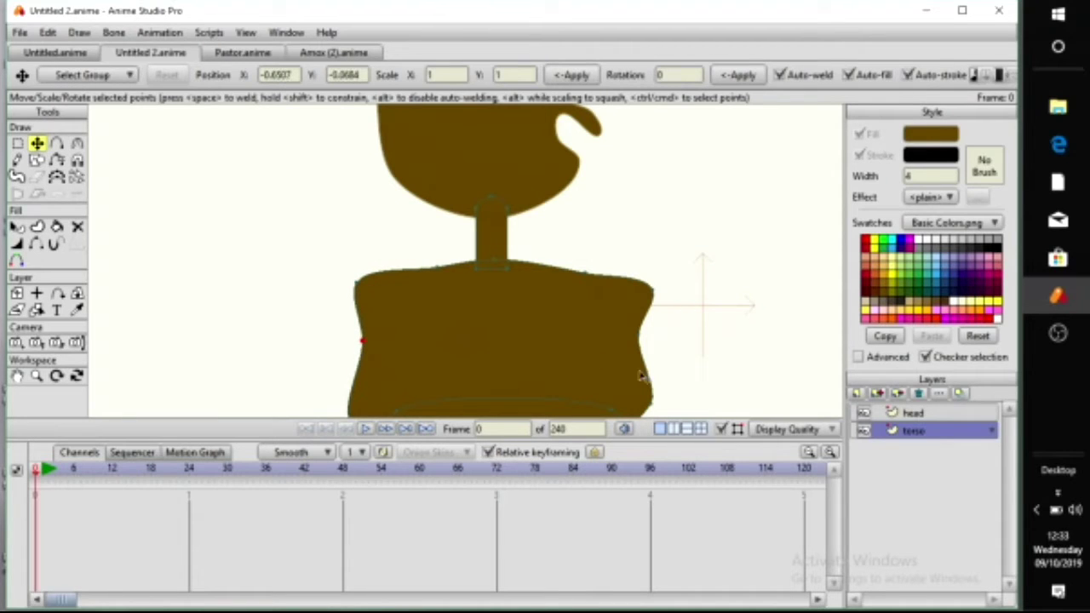
# Pull both lower corner points of the chest outward to widen it above the lower torso block
pyautogui.moveTo(668, 337); pyautogui.dragTo(679, 327)
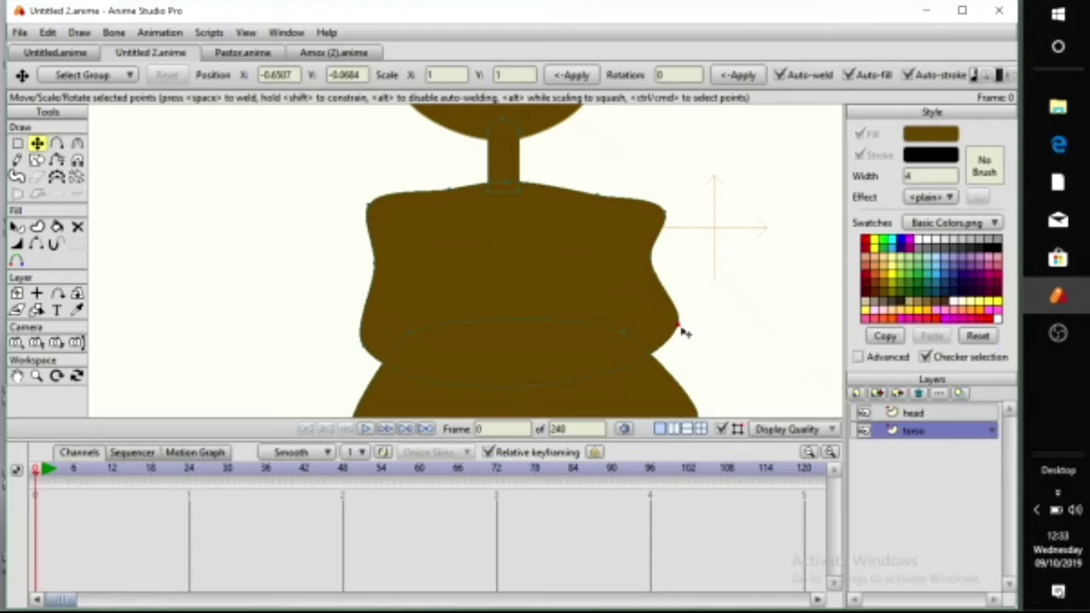
pyautogui.moveTo(359, 337); pyautogui.dragTo(351, 351)
pyautogui.scroll(-3, 515, 349)
pyautogui.moveTo(517, 341); pyautogui.dragTo(517, 309)
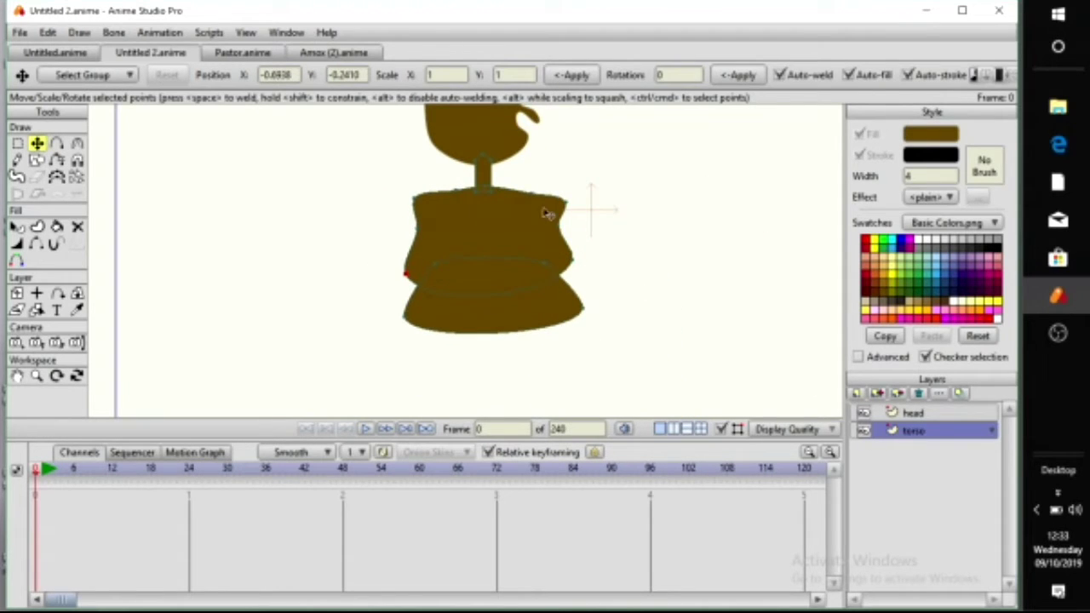
pyautogui.moveTo(494, 218); pyautogui.dragTo(482, 268)
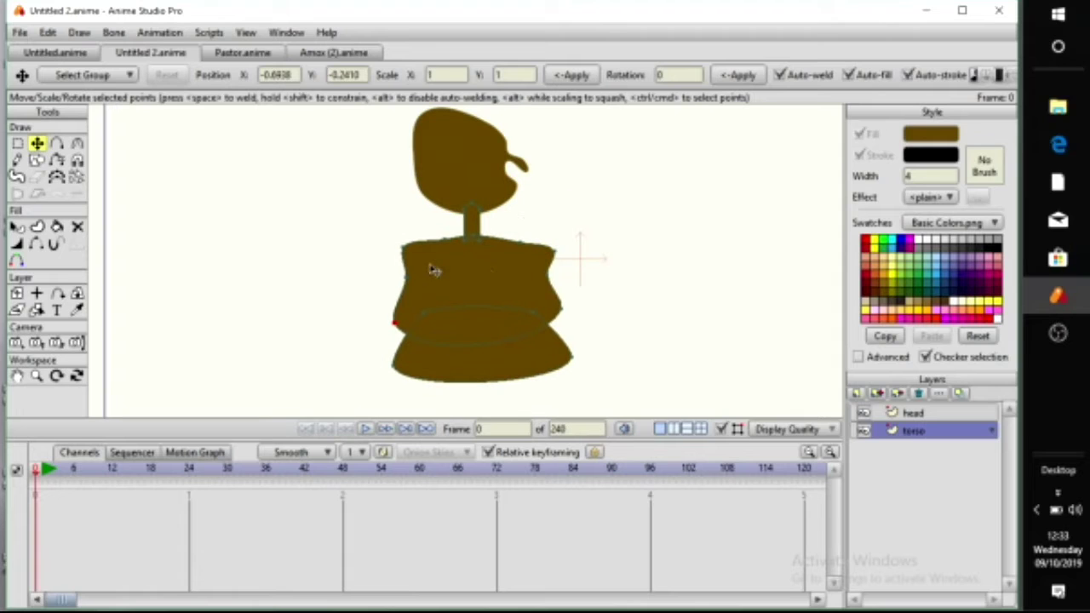
# Draw a white-filled oval eye near the front of the face on the head layer
pyautogui.click(975, 414)
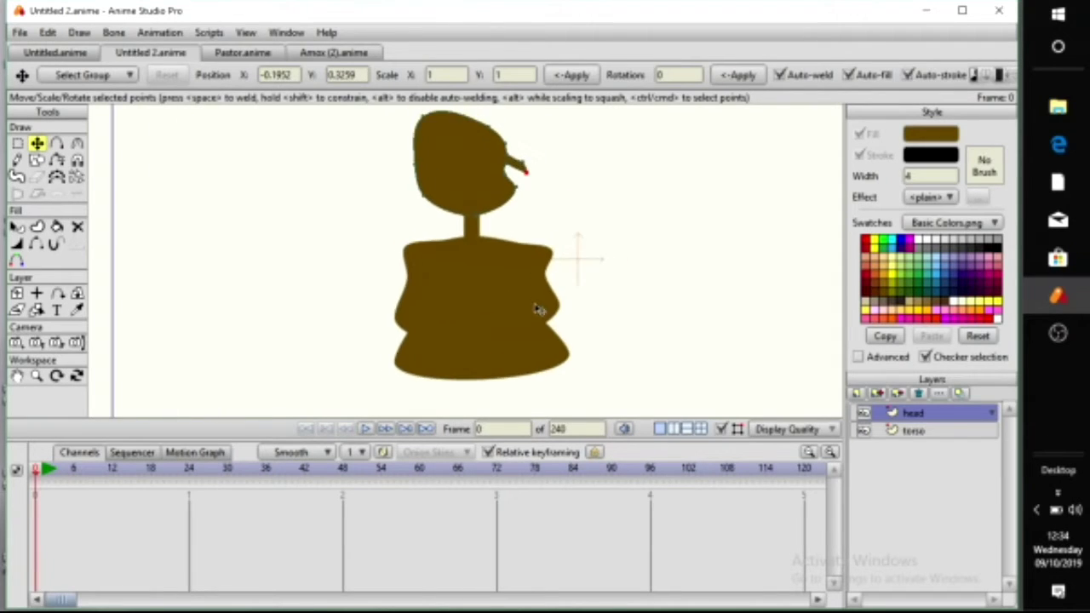
pyautogui.moveTo(540, 309); pyautogui.dragTo(545, 356)
pyautogui.scroll(4, 545, 356)
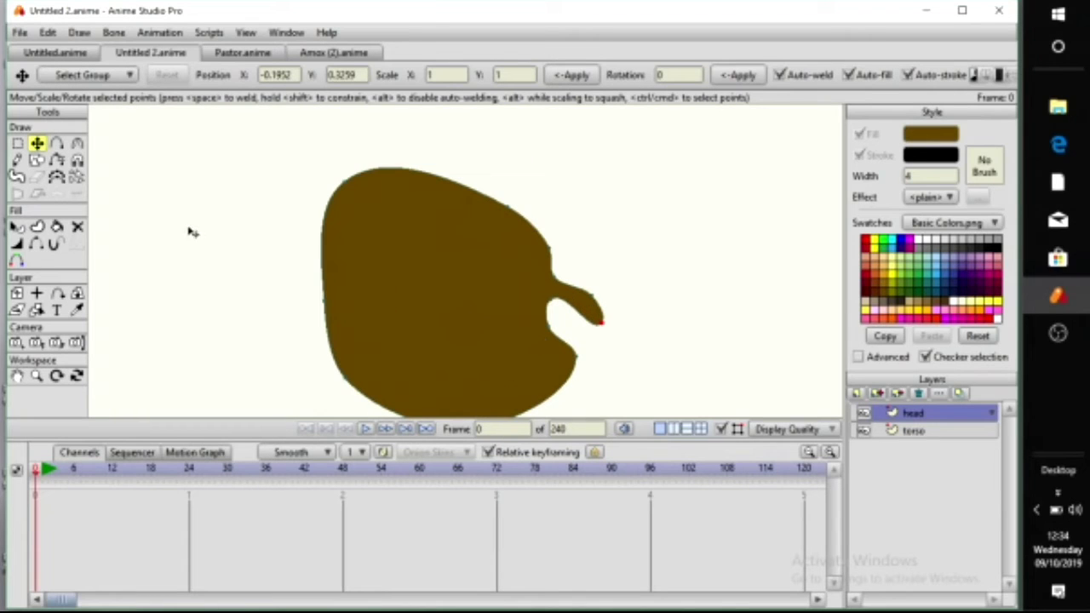
pyautogui.click(38, 162)
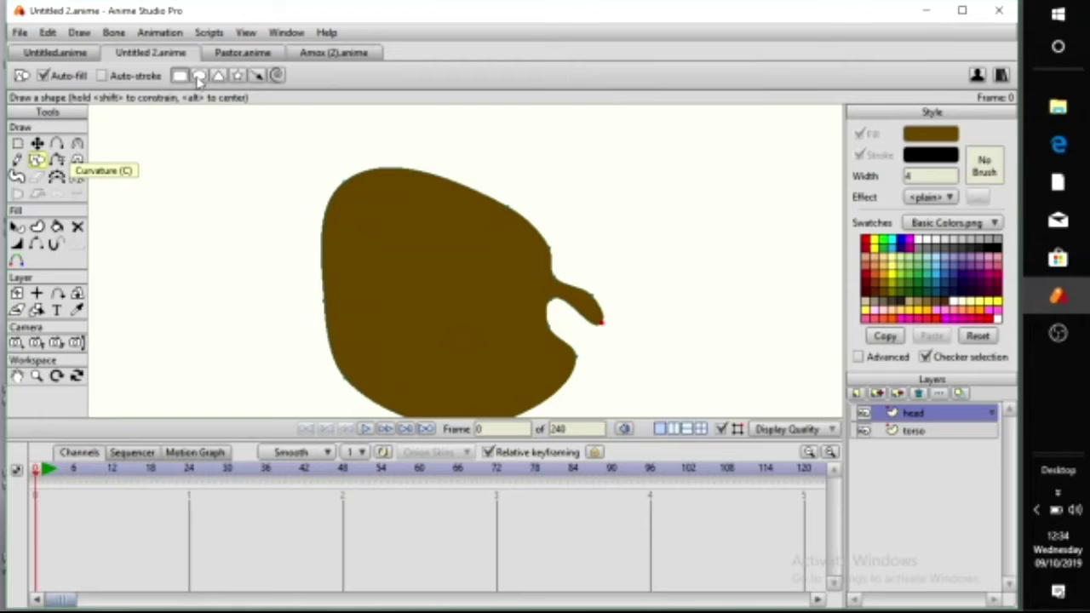
pyautogui.click(200, 76)
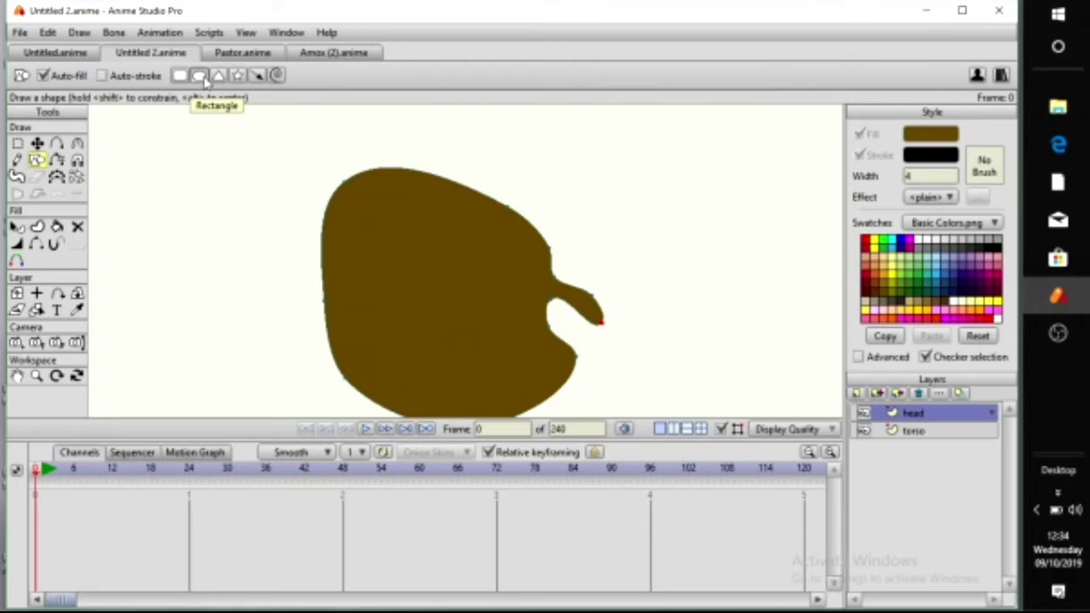
pyautogui.click(922, 242)
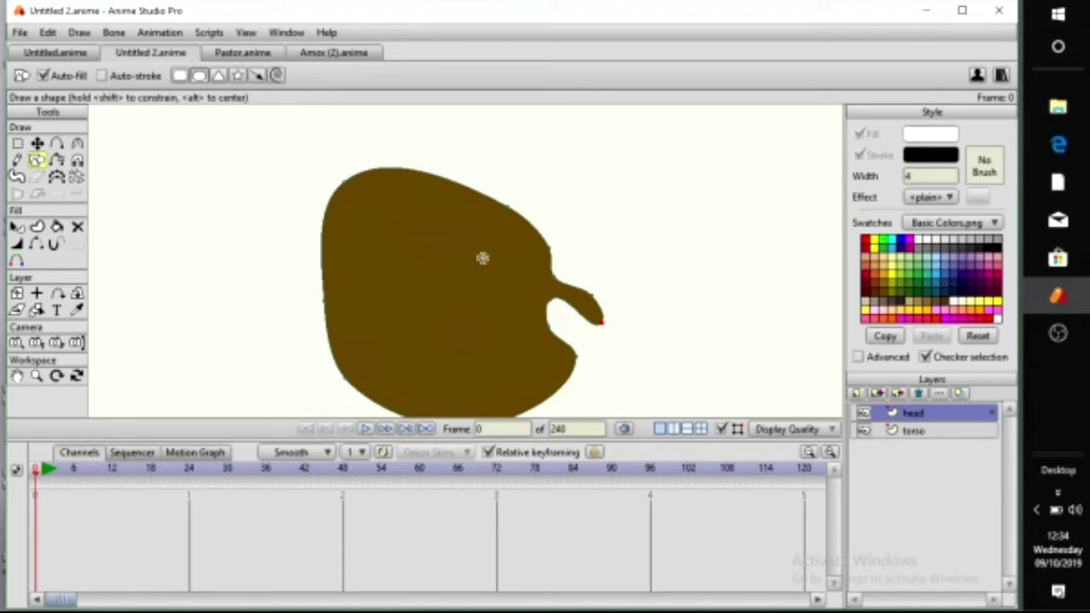
pyautogui.moveTo(480, 248); pyautogui.dragTo(526, 284)
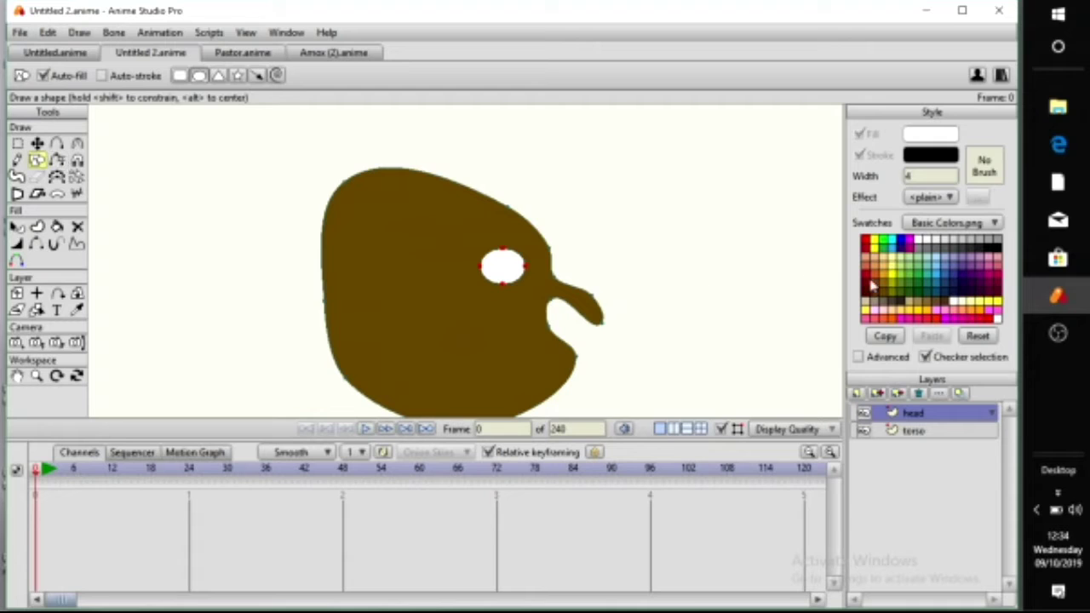
# Change the eye oval's fill color to yellow
pyautogui.click(17, 227)
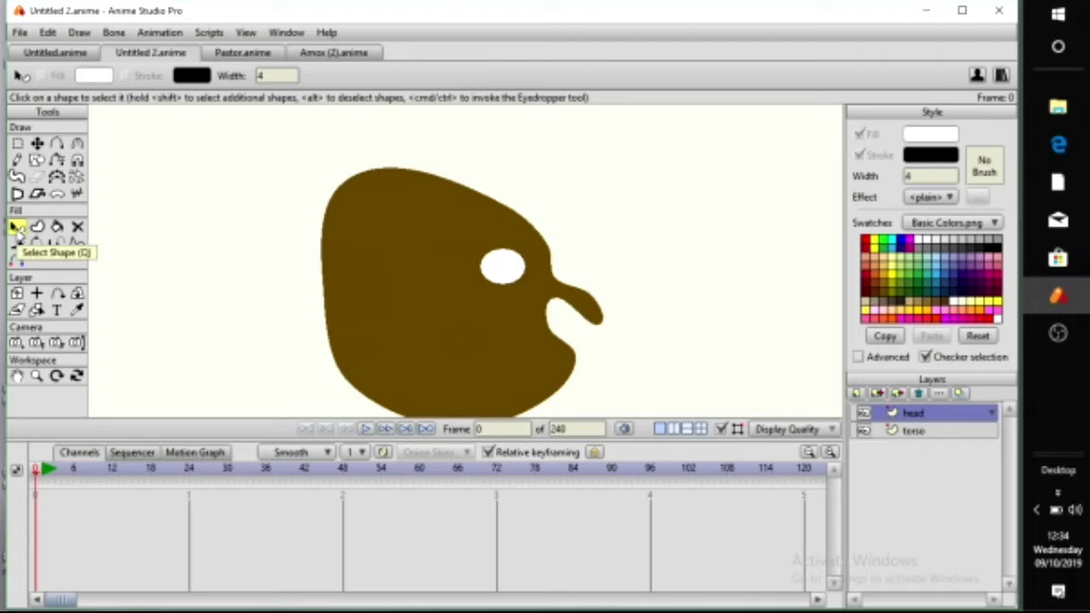
pyautogui.click(498, 270)
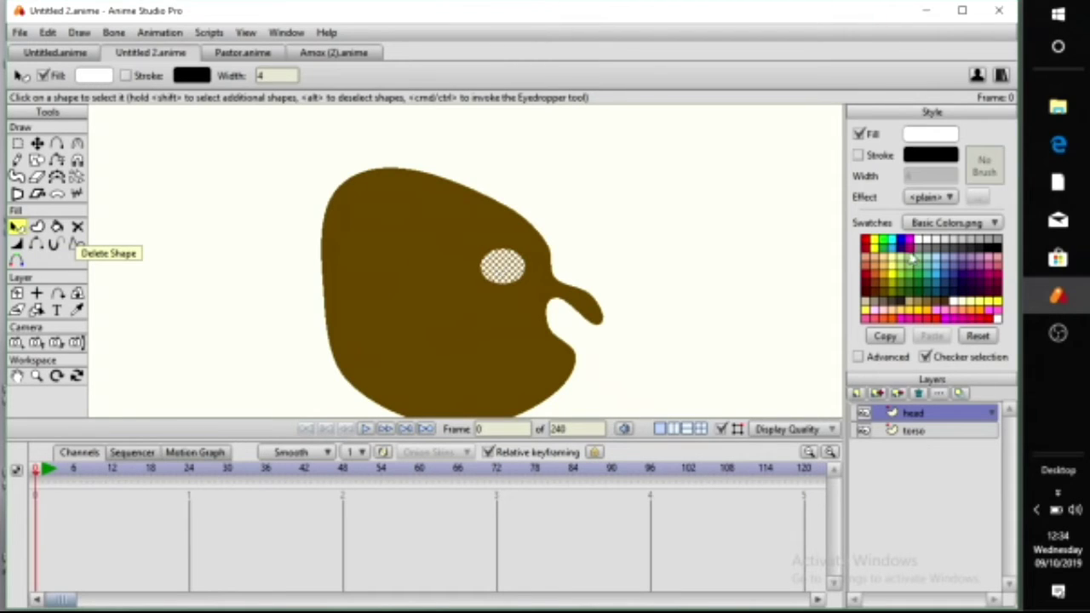
pyautogui.click(878, 244)
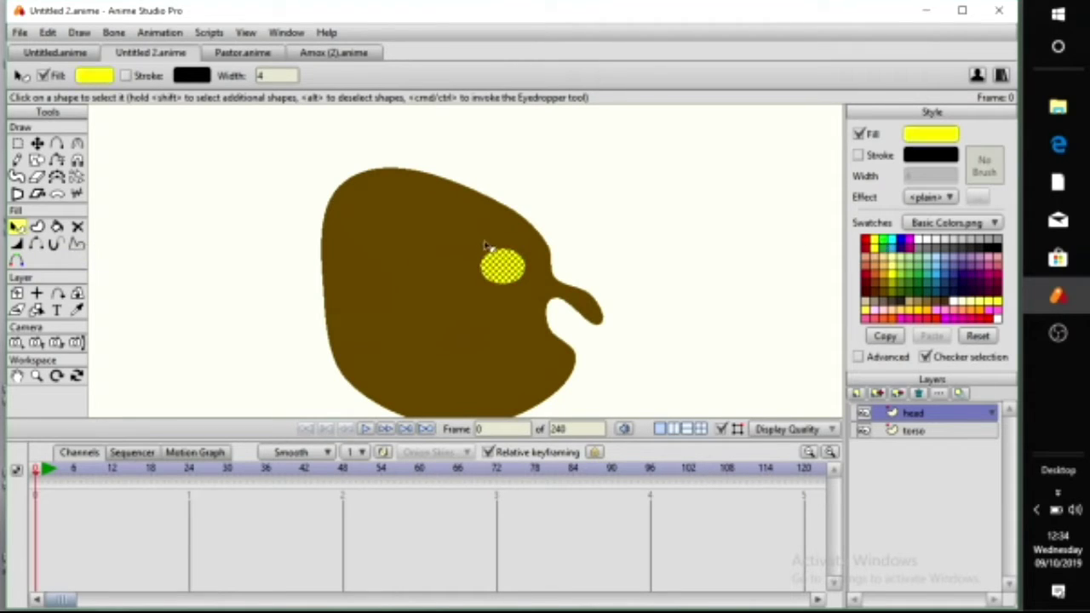
pyautogui.click(610, 201)
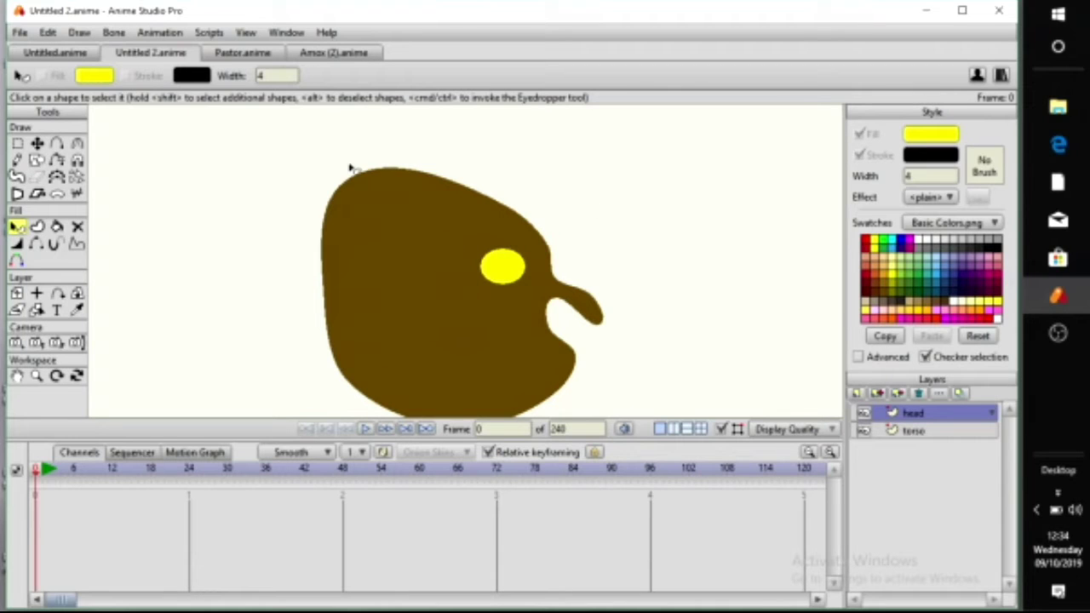
# Draw a small black-filled oval pupil inside the yellow eye
pyautogui.click(36, 162)
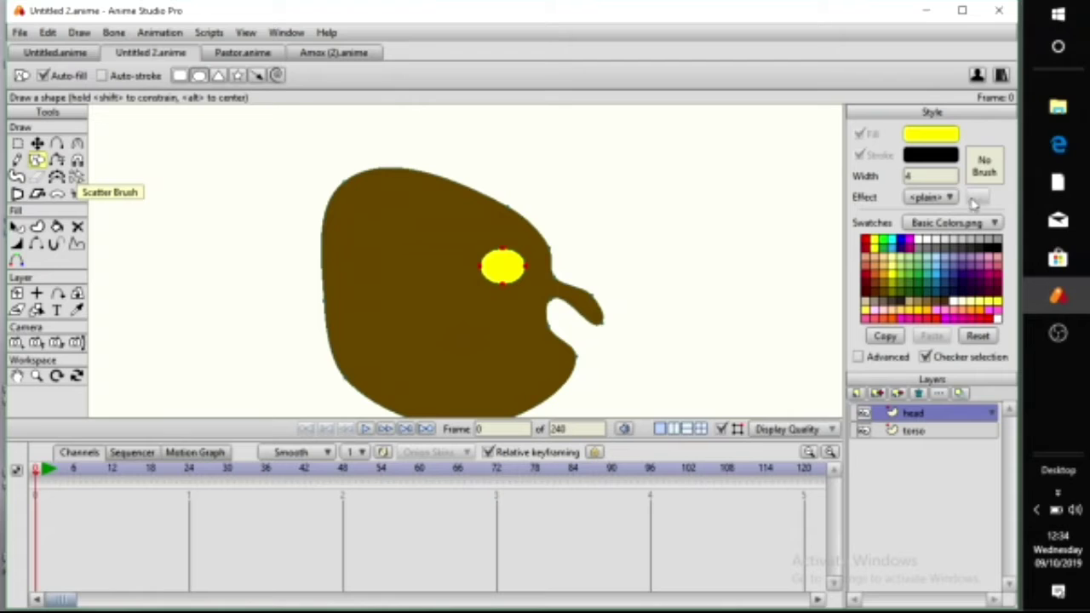
pyautogui.click(945, 138)
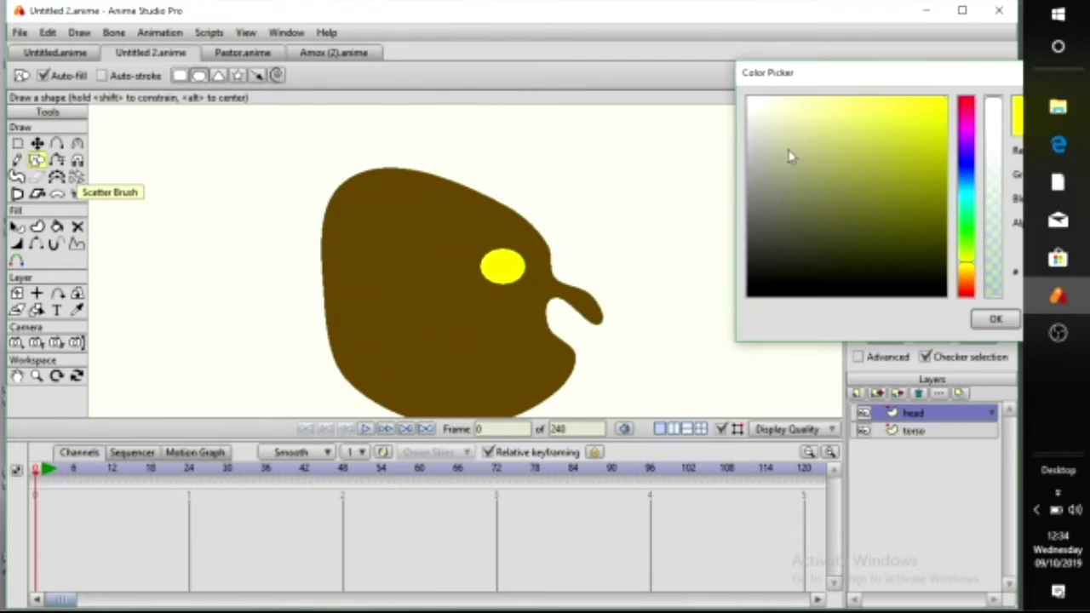
pyautogui.moveTo(945, 121)
pyautogui.mouseDown()
pyautogui.moveTo(932, 202)
pyautogui.moveTo(946, 293)
pyautogui.mouseUp()
pyautogui.moveTo(941, 78); pyautogui.dragTo(812, 110)
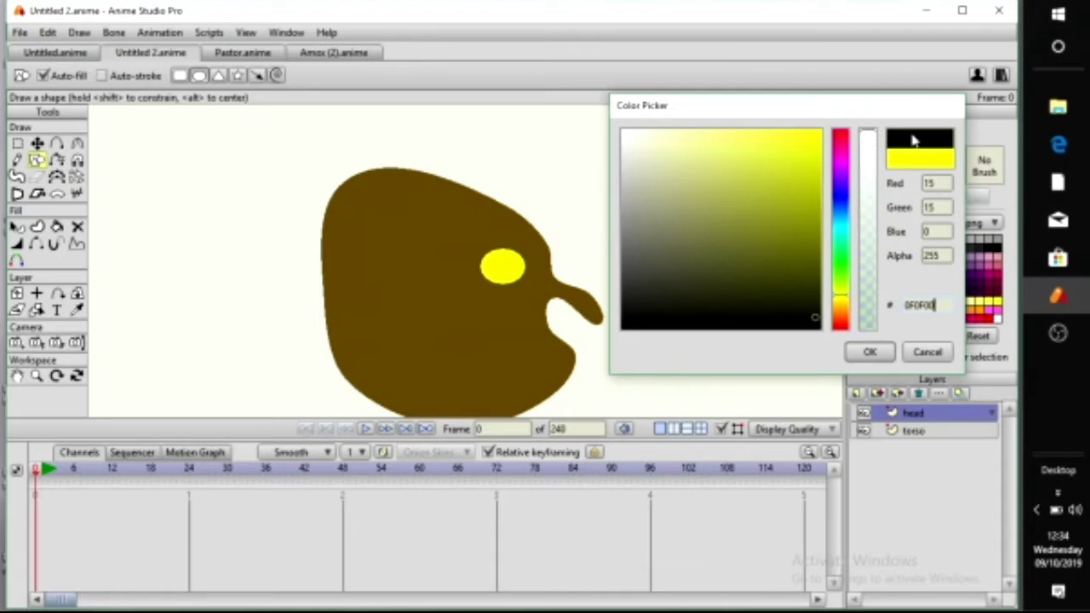
pyautogui.moveTo(814, 305)
pyautogui.mouseDown()
pyautogui.moveTo(752, 222)
pyautogui.moveTo(687, 172)
pyautogui.moveTo(773, 244)
pyautogui.moveTo(818, 336)
pyautogui.mouseUp()
pyautogui.click(867, 352)
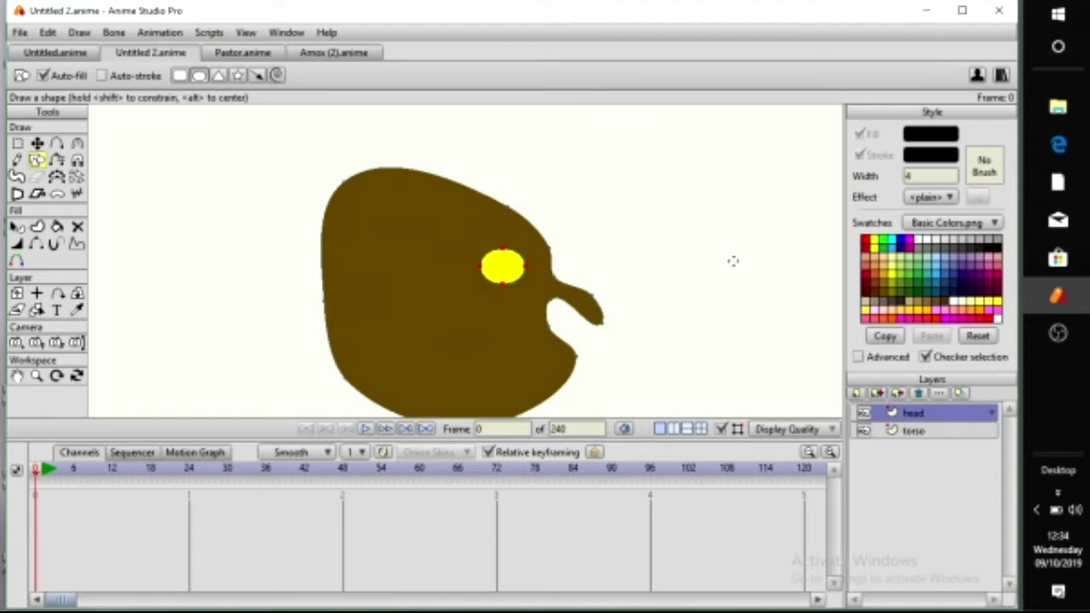
pyautogui.scroll(2, 732, 261)
pyautogui.scroll(1, 638, 250)
pyautogui.moveTo(544, 269); pyautogui.dragTo(573, 288)
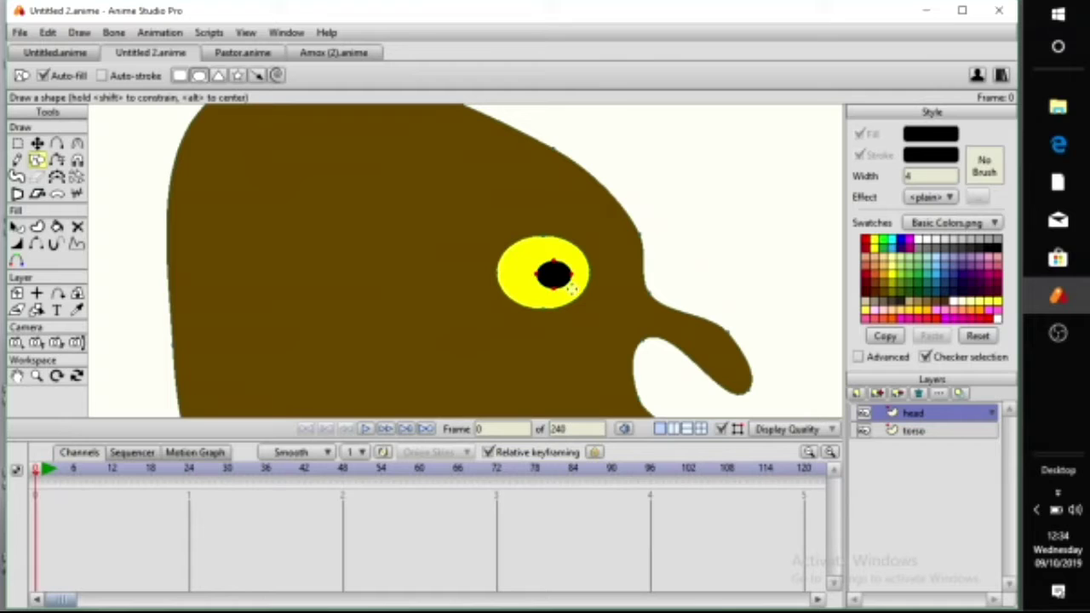
pyautogui.scroll(-3, 607, 250)
pyautogui.moveTo(616, 244); pyautogui.dragTo(649, 187)
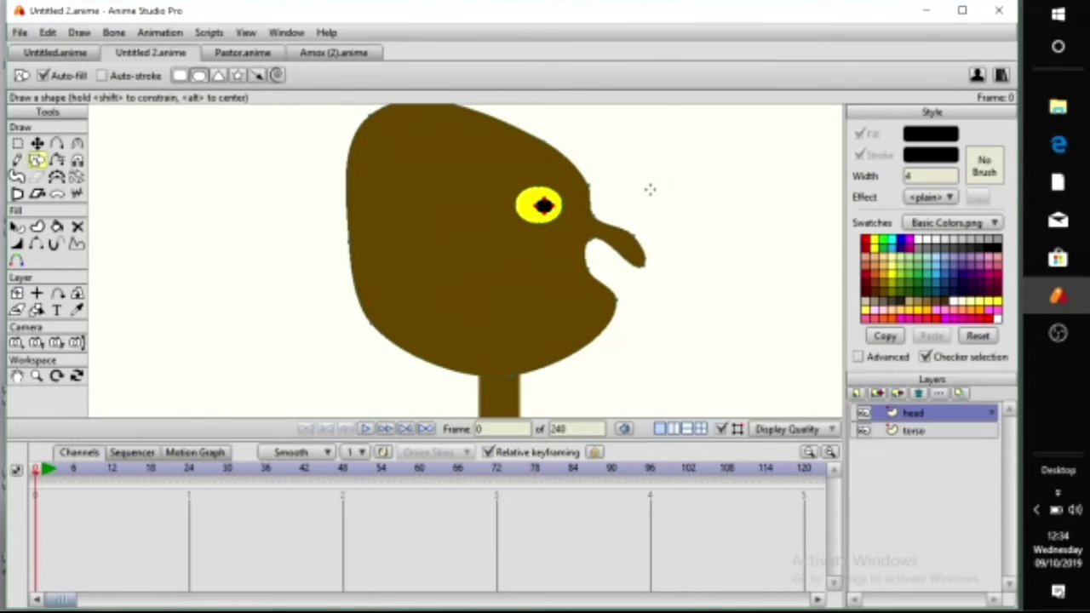
# Add points along the head outline to form the mouth and protruding chin and to extend the back of the head downward
pyautogui.click(56, 144)
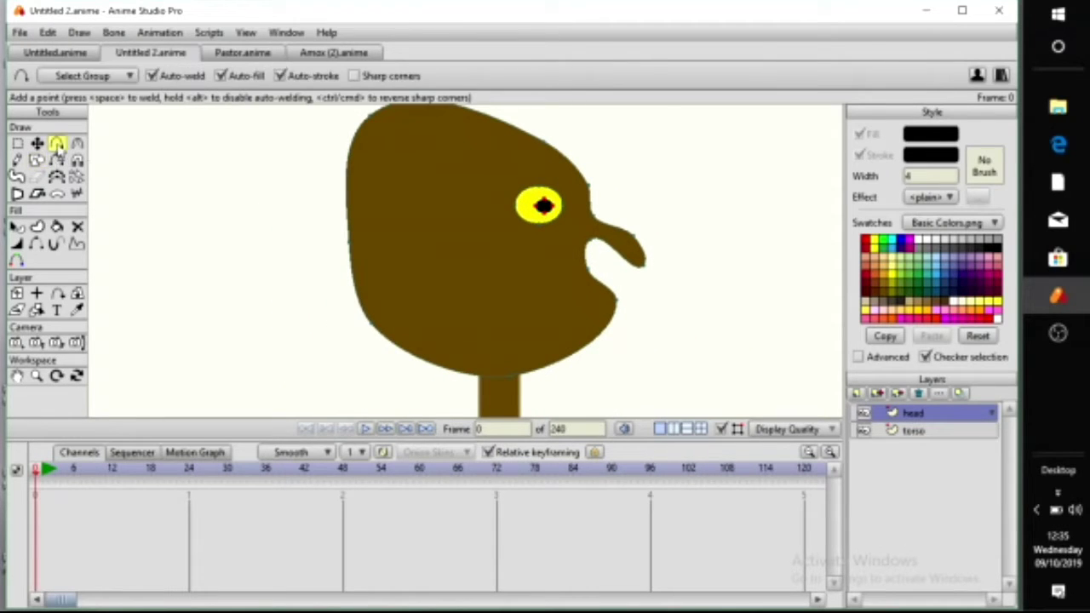
pyautogui.moveTo(616, 311); pyautogui.dragTo(612, 358)
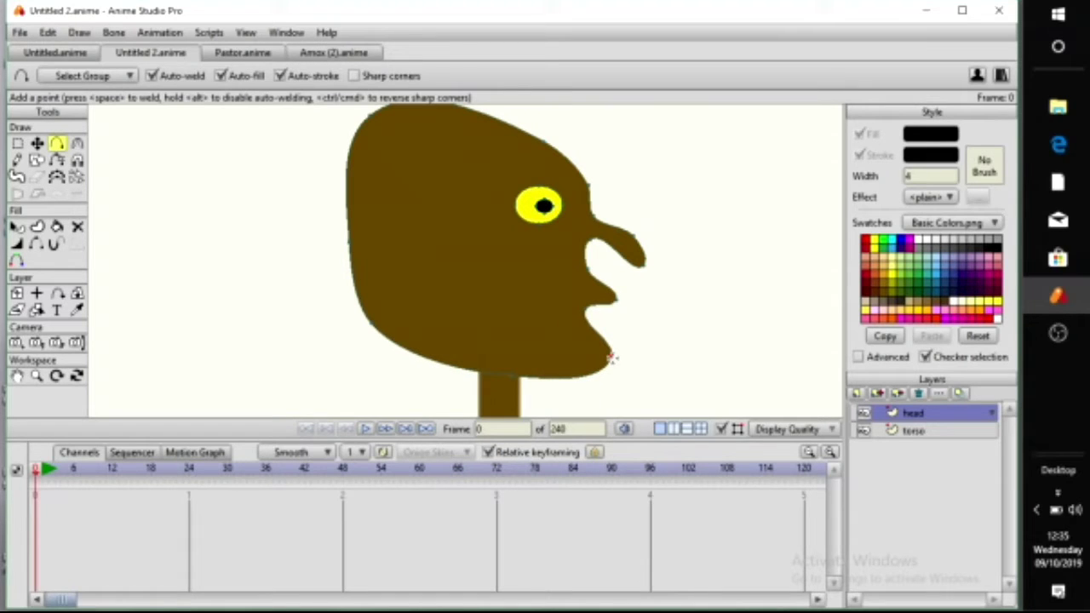
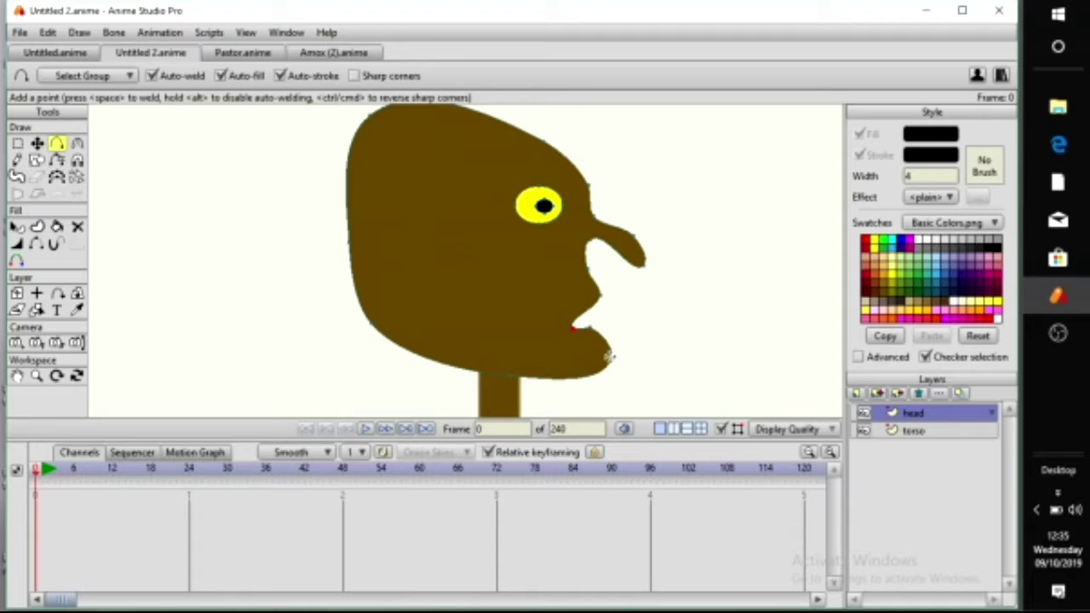
pyautogui.moveTo(585, 375); pyautogui.dragTo(603, 386)
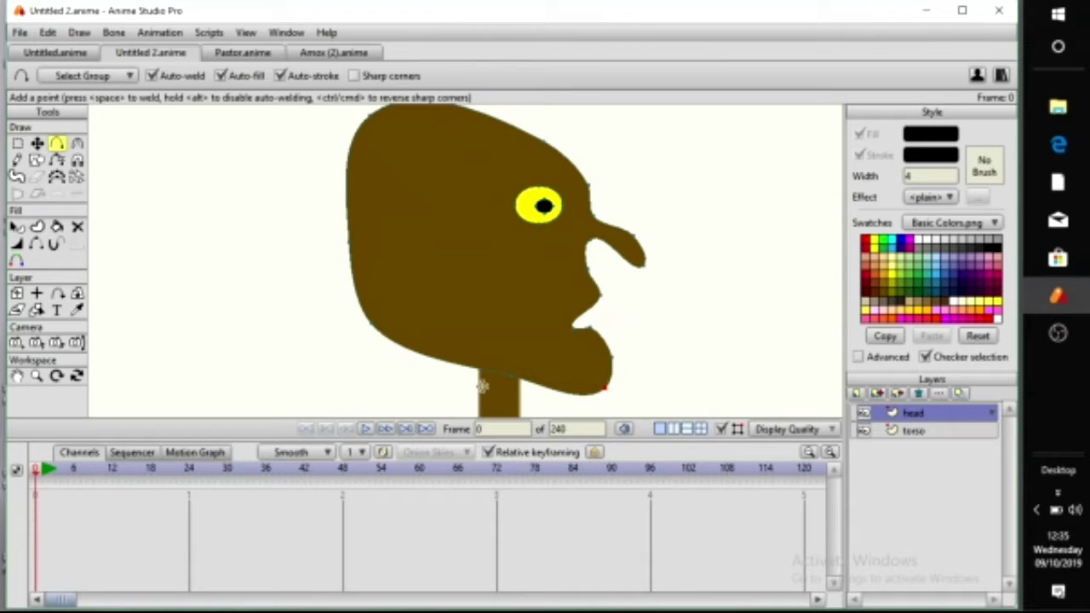
pyautogui.moveTo(427, 372); pyautogui.dragTo(361, 375)
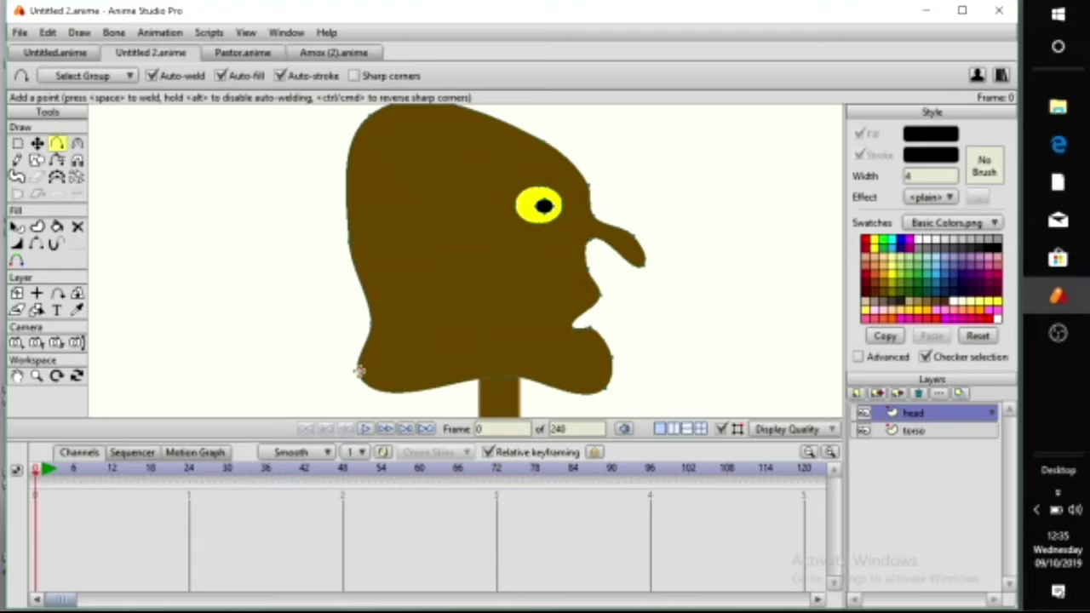
# Create a new vector layer named hand and place it beneath the torso layer
pyautogui.scroll(-3, 421, 307)
pyautogui.moveTo(456, 285); pyautogui.dragTo(445, 196)
pyautogui.scroll(-2, 438, 280)
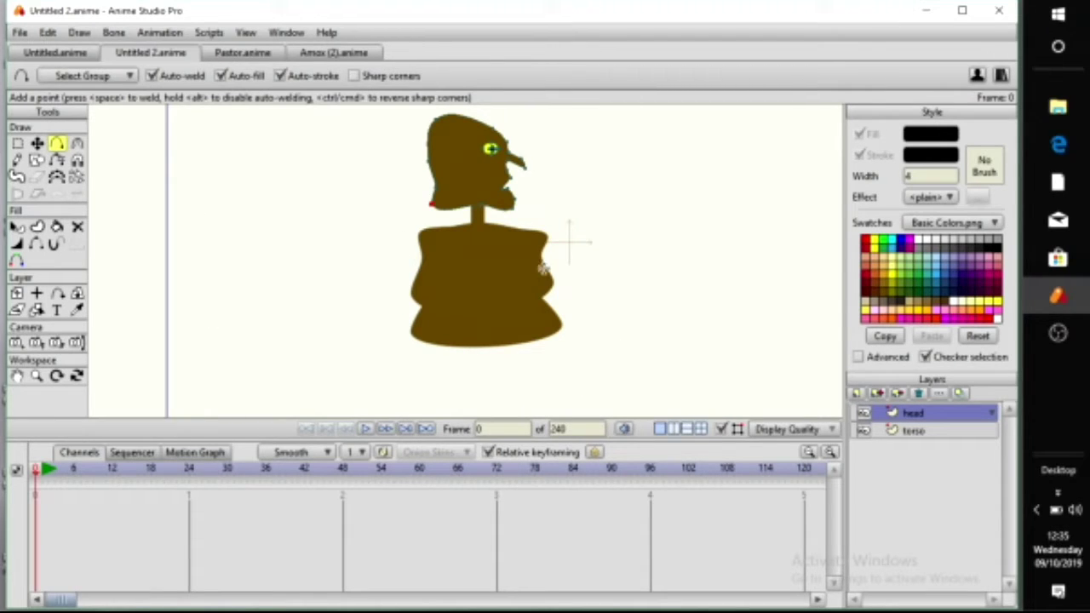
pyautogui.click(913, 431)
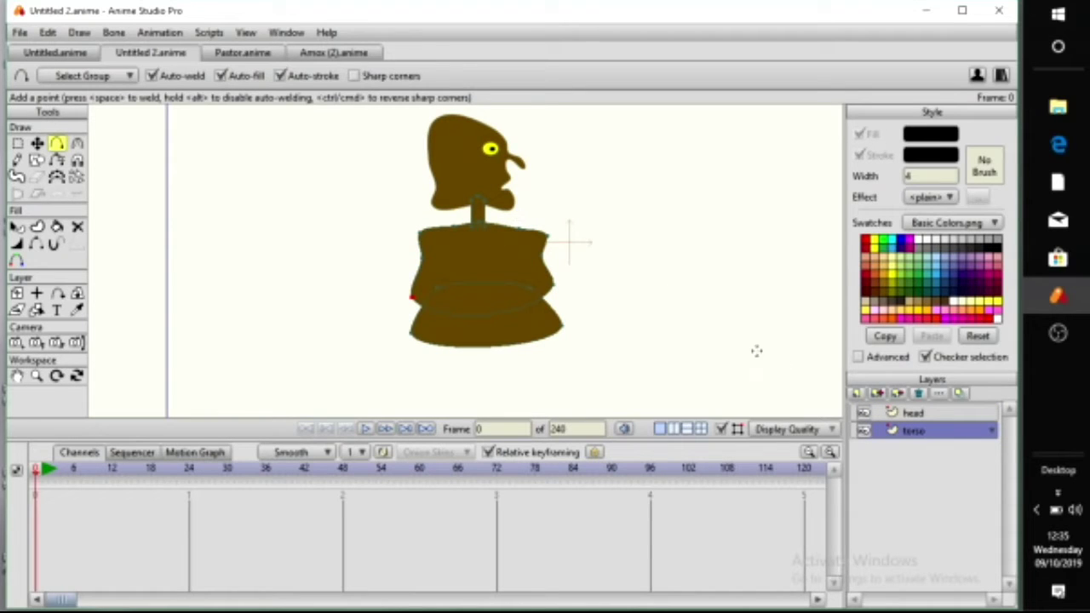
pyautogui.click(857, 394)
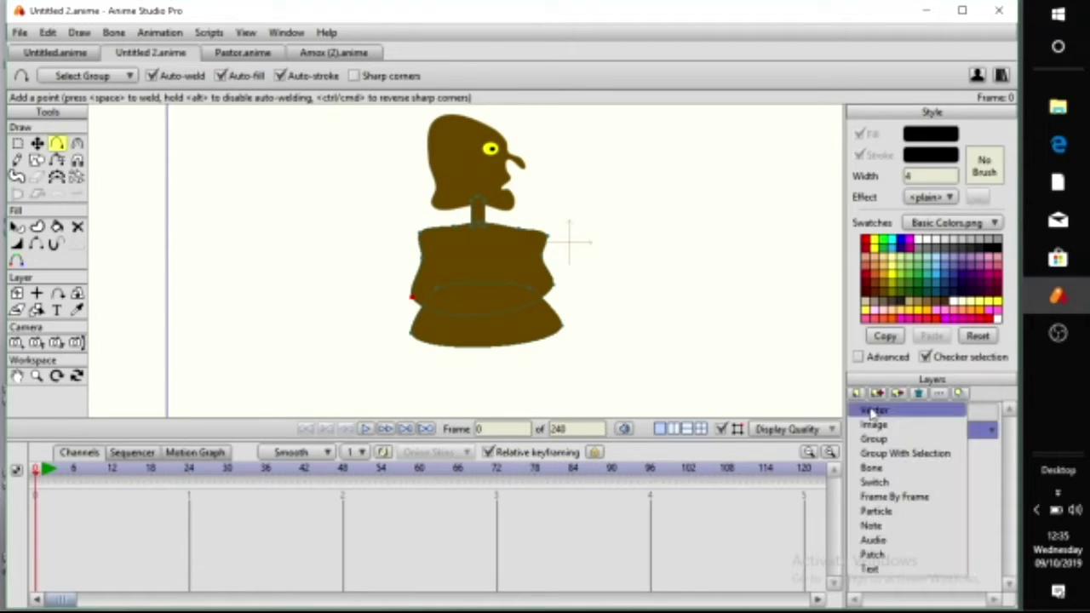
pyautogui.click(873, 411)
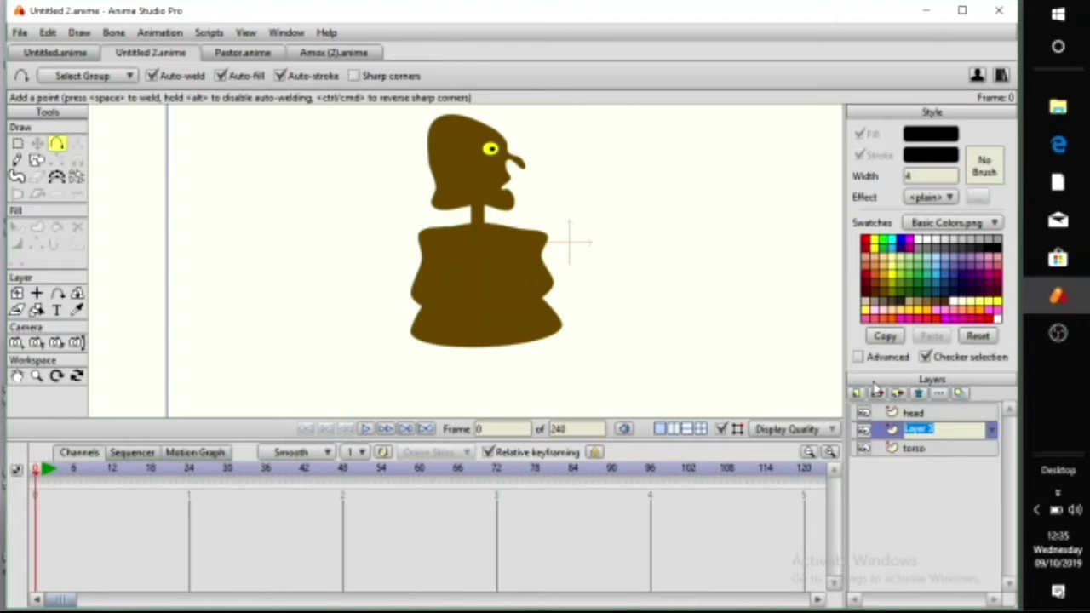
pyautogui.write('nd')
pyautogui.press('Return')
pyautogui.moveTo(924, 452); pyautogui.dragTo(921, 474)
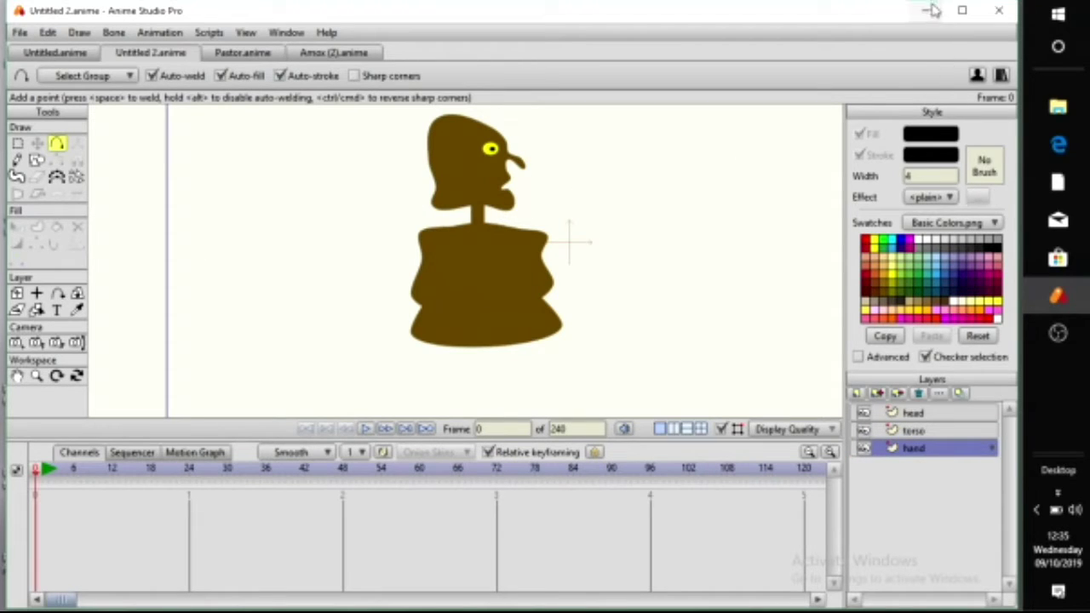
pyautogui.moveTo(1058, 296)
pyautogui.scroll(3, 582, 307)
pyautogui.moveTo(583, 327); pyautogui.dragTo(584, 347)
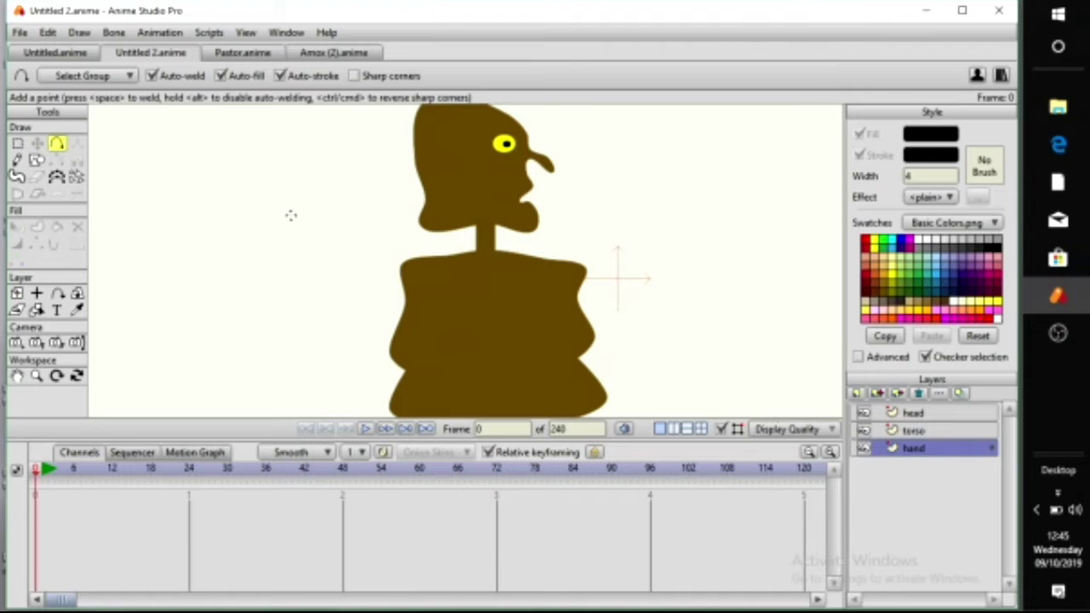
pyautogui.click(36, 162)
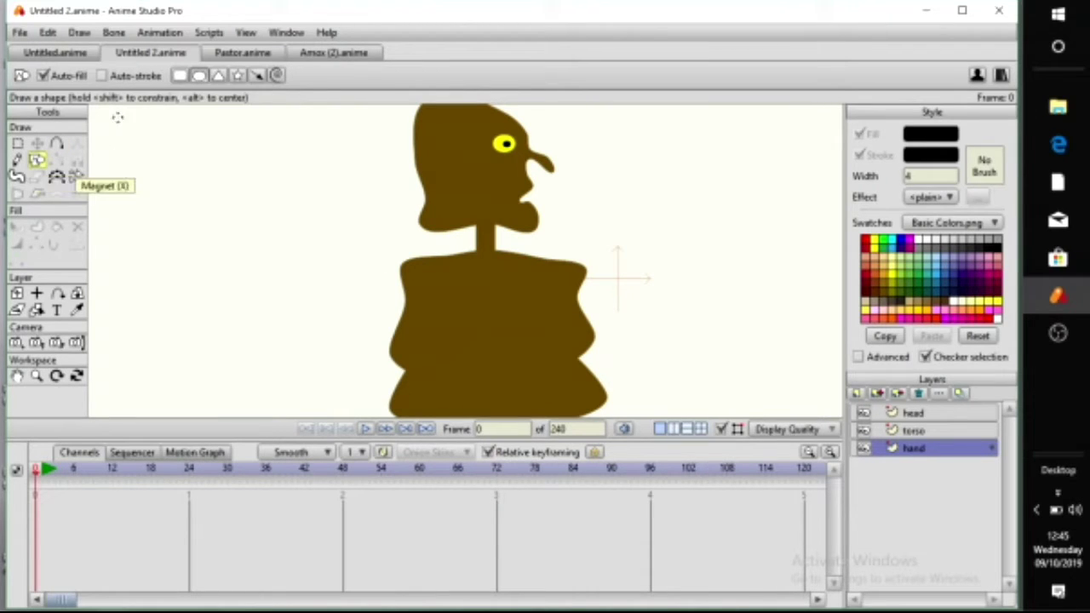
pyautogui.click(185, 77)
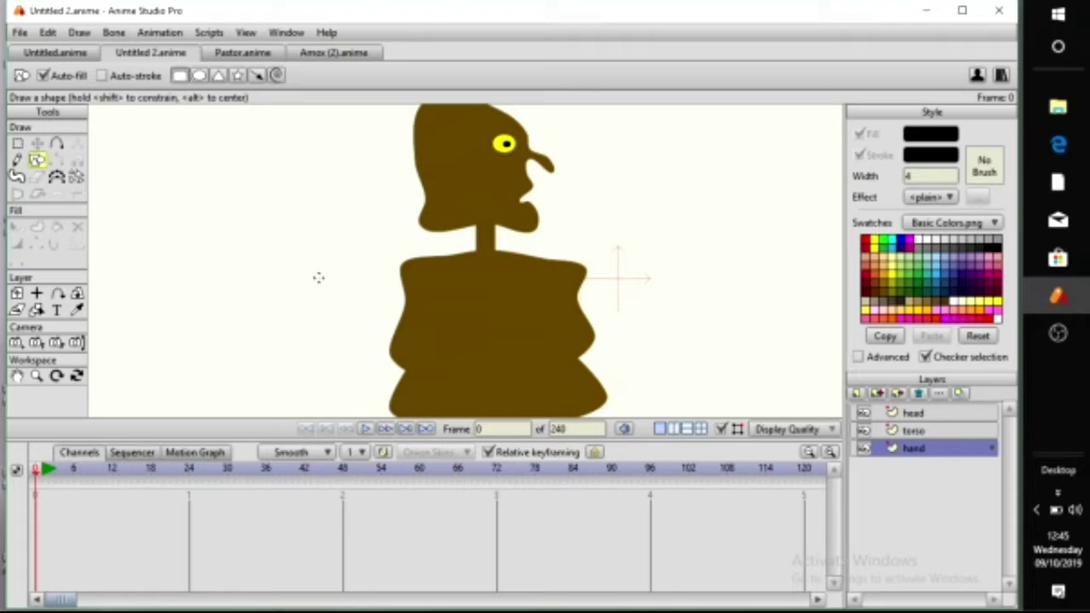
pyautogui.moveTo(317, 269); pyautogui.dragTo(337, 338)
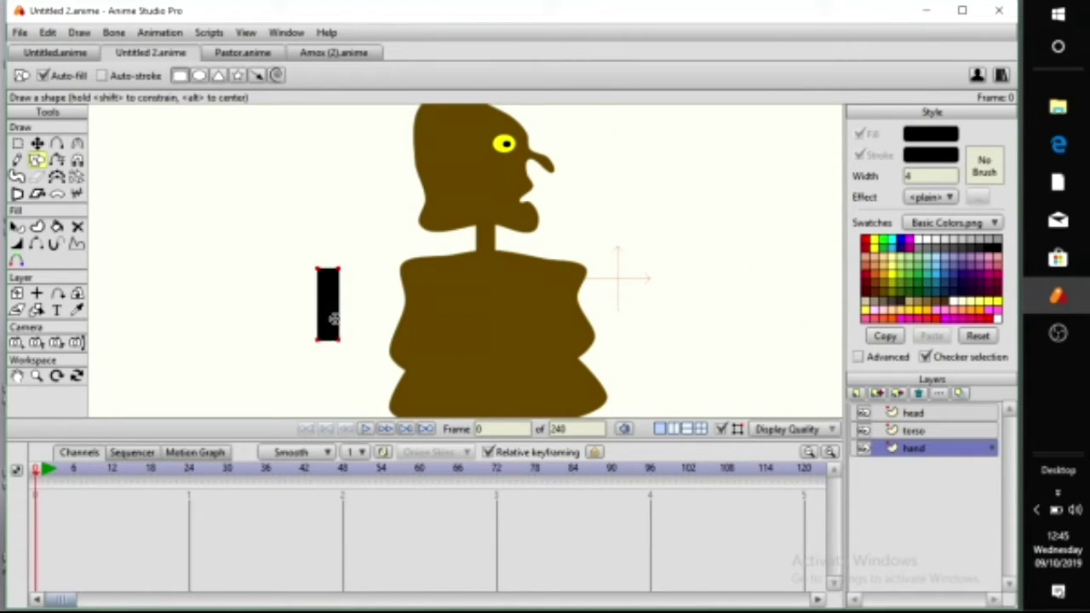
pyautogui.hotkey('ctrl', 'z')
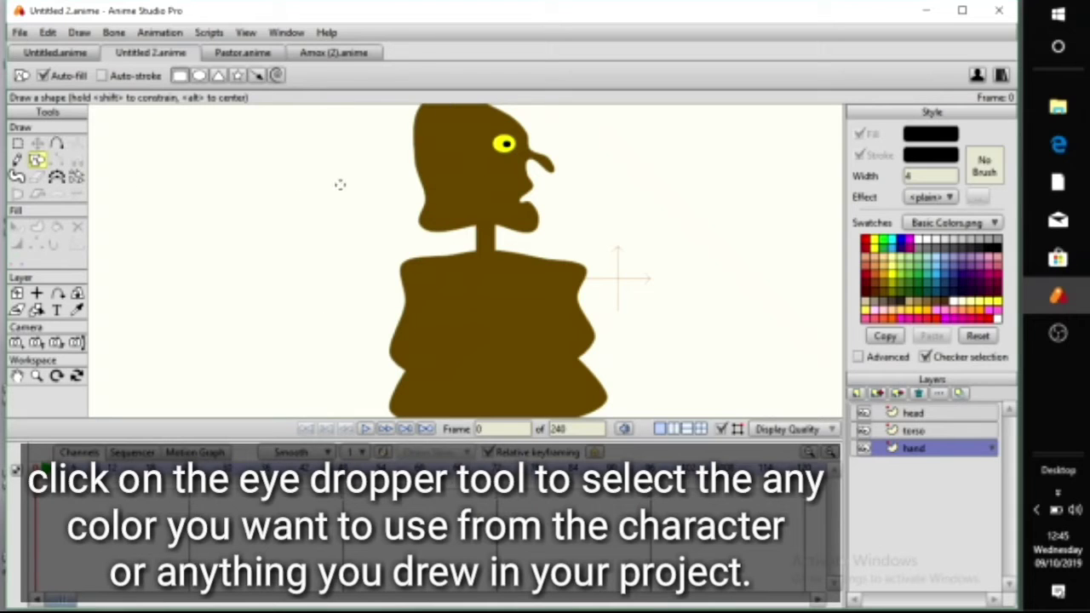
# Sample the torso's brown fill with the Eyedropper and draw a tall narrow rectangle beside the torso on the hand layer
pyautogui.click(77, 312)
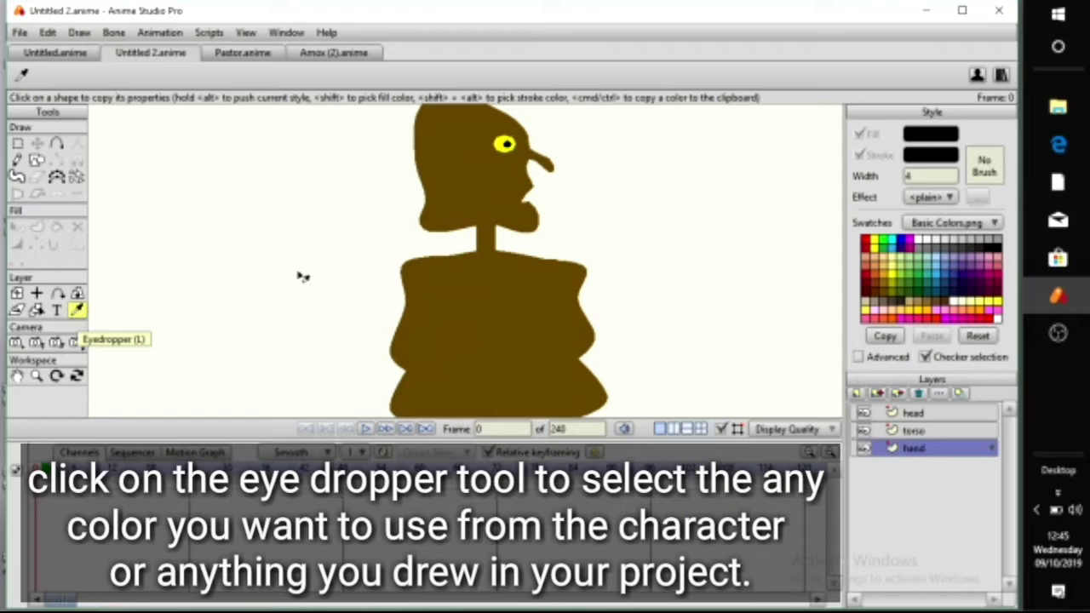
pyautogui.click(499, 292)
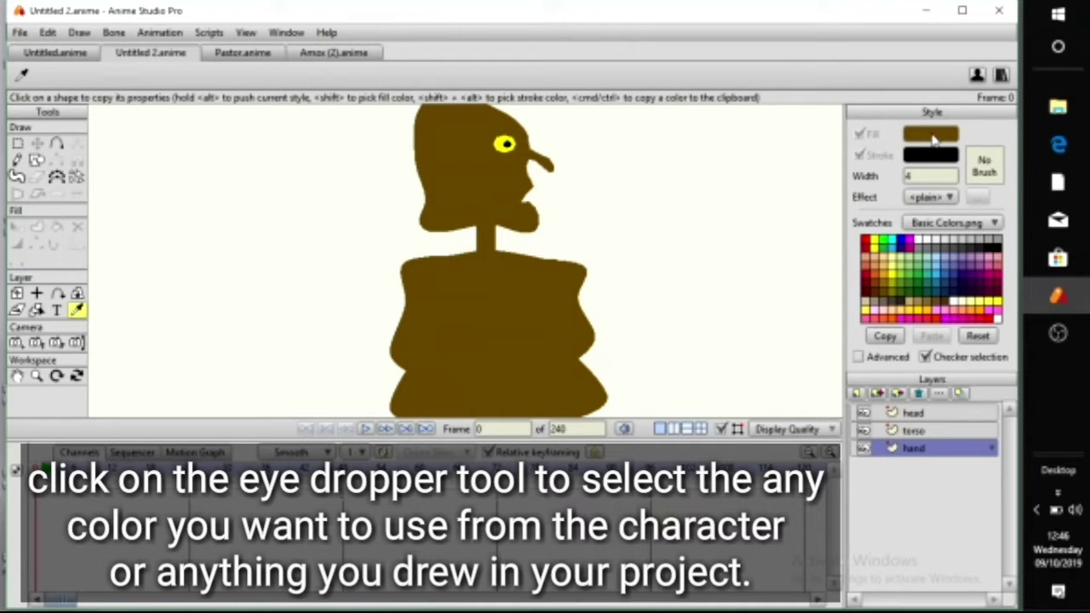
pyautogui.click(37, 162)
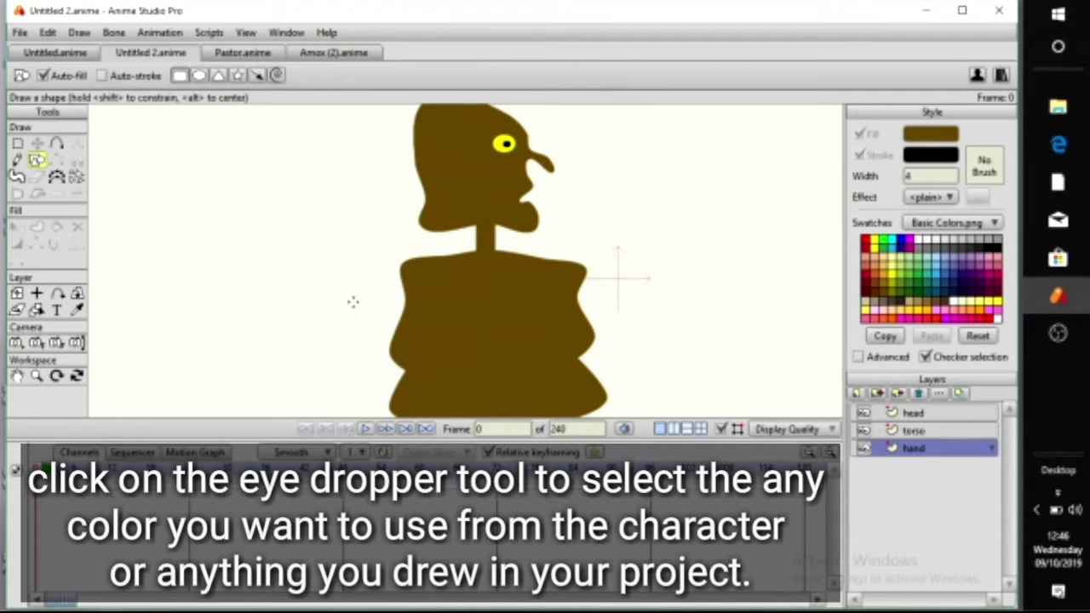
pyautogui.moveTo(249, 269)
pyautogui.mouseDown()
pyautogui.moveTo(271, 303)
pyautogui.moveTo(282, 360)
pyautogui.moveTo(281, 349)
pyautogui.mouseUp()
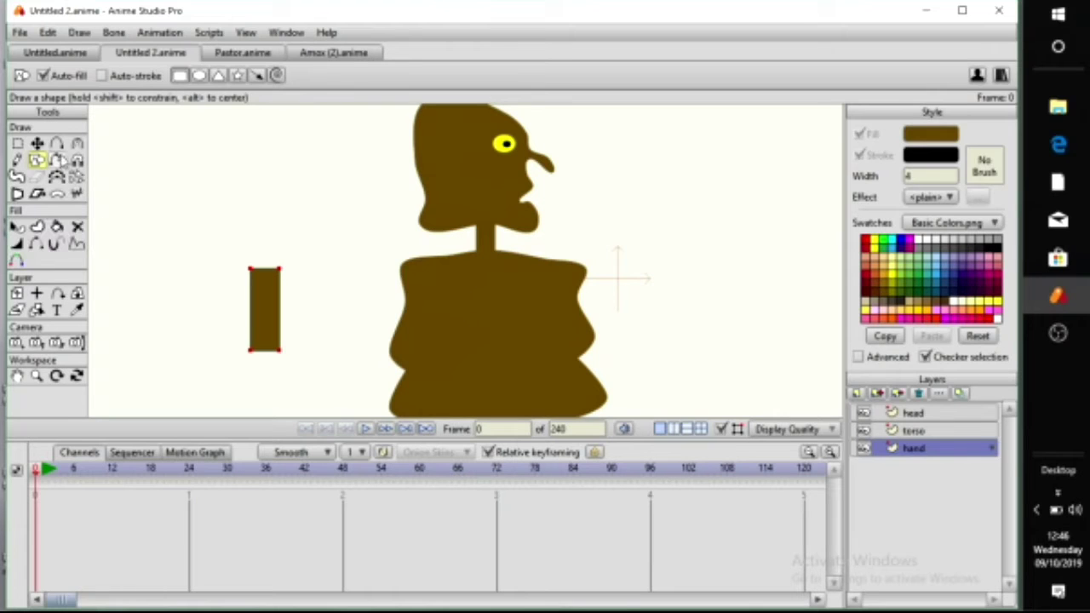
# Add a point in the middle of the rectangle's upper and lower edges, pulling each outward into a tip
pyautogui.click(58, 146)
pyautogui.moveTo(262, 270); pyautogui.dragTo(261, 252)
pyautogui.moveTo(314, 331); pyautogui.dragTo(265, 320)
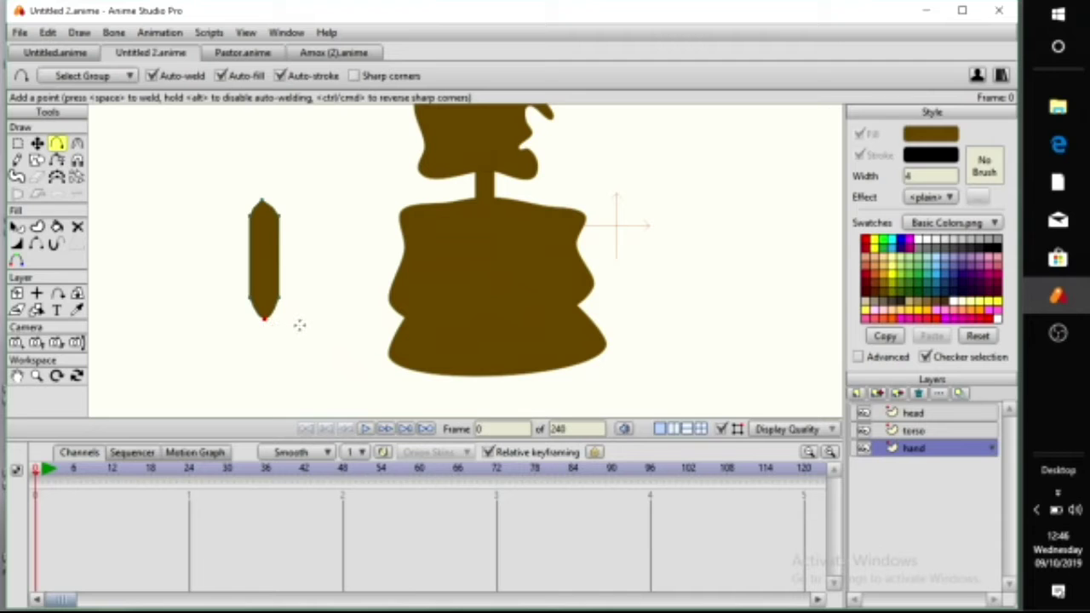
# Show the grid and shift the whole arm shape slightly toward the torso
pyautogui.hotkey('ctrl', 'g')
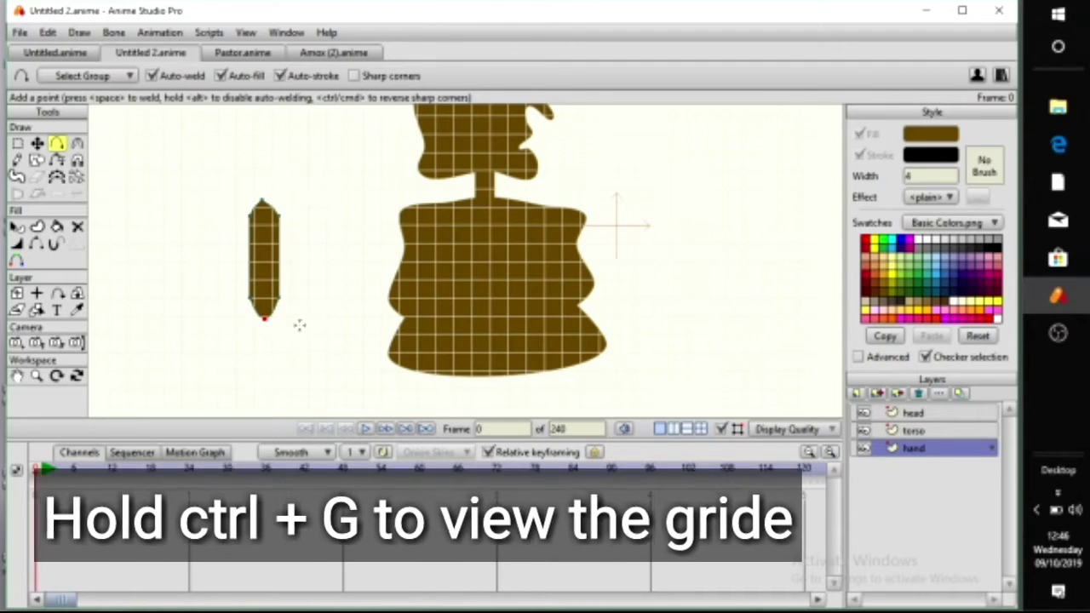
pyautogui.scroll(4, 297, 312)
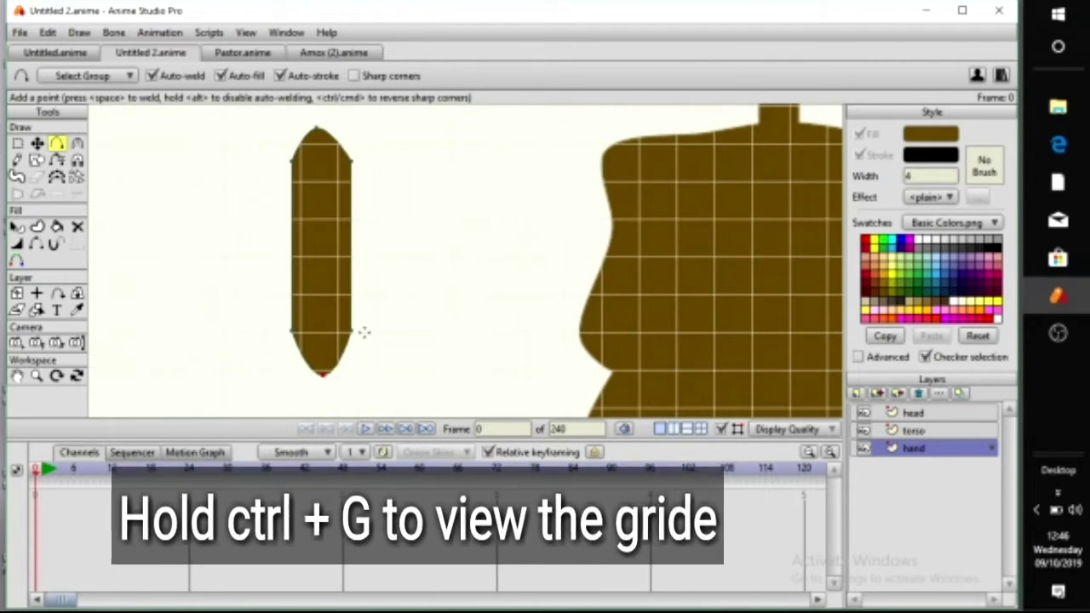
pyautogui.click(37, 145)
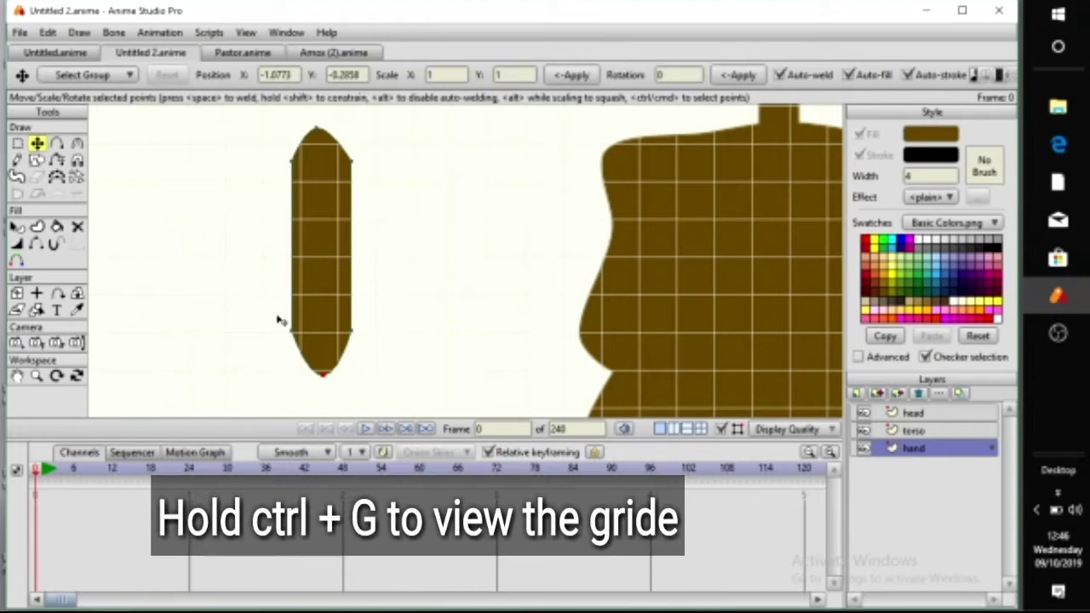
pyautogui.hotkey('ctrl', 'a')
pyautogui.moveTo(315, 302); pyautogui.dragTo(323, 304)
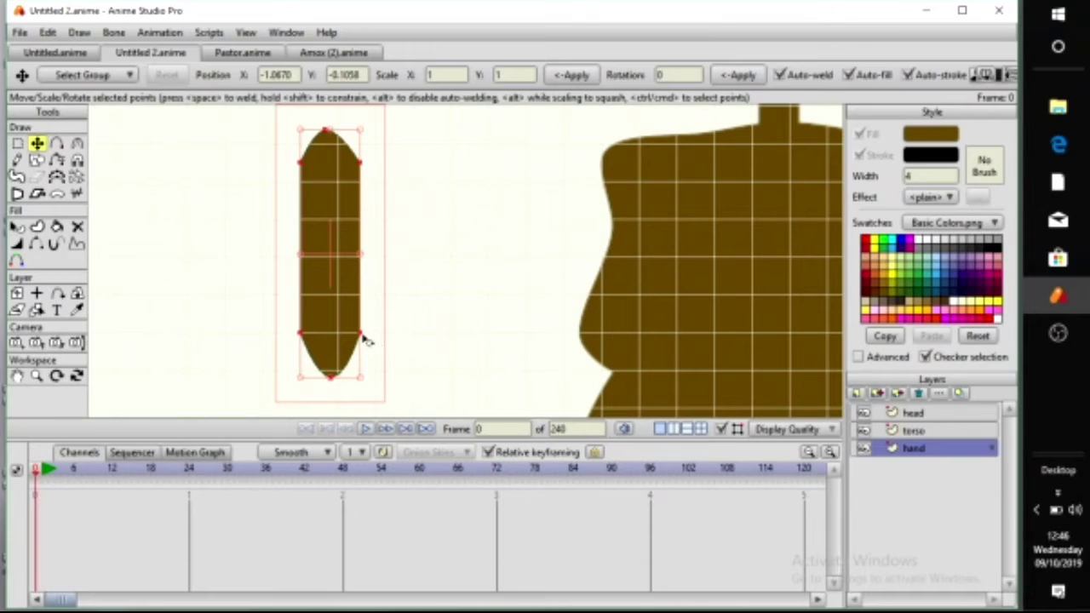
# Align the arm shape's side points and both tip points with the grid so that the shape is symmetrical
pyautogui.moveTo(361, 336); pyautogui.dragTo(370, 332)
pyautogui.moveTo(365, 163); pyautogui.dragTo(369, 163)
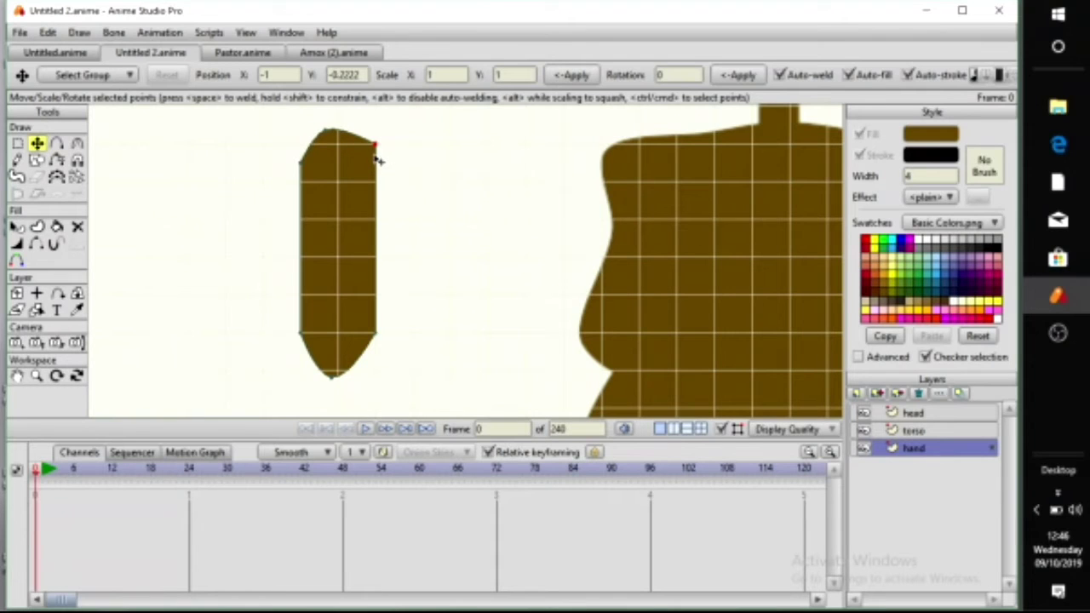
pyautogui.moveTo(303, 165); pyautogui.dragTo(297, 151)
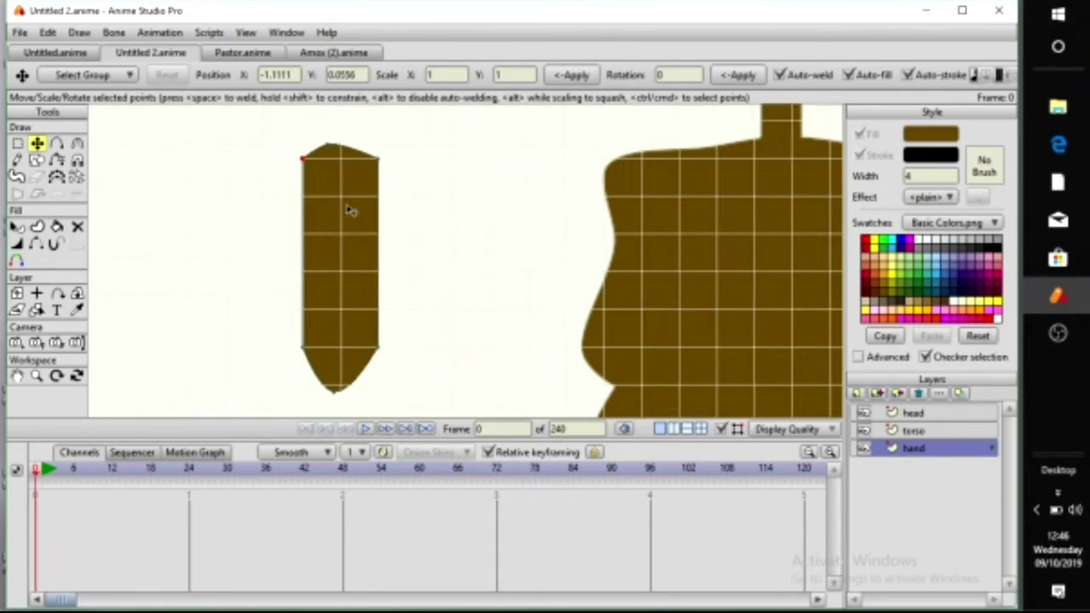
pyautogui.moveTo(333, 211); pyautogui.dragTo(338, 183)
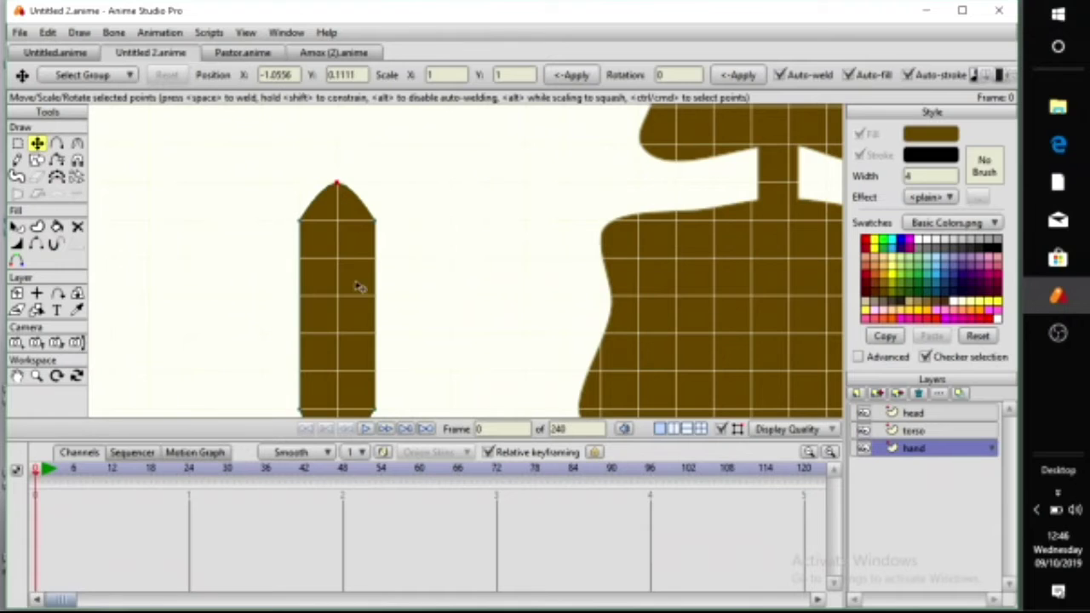
pyautogui.scroll(-3, 360, 292)
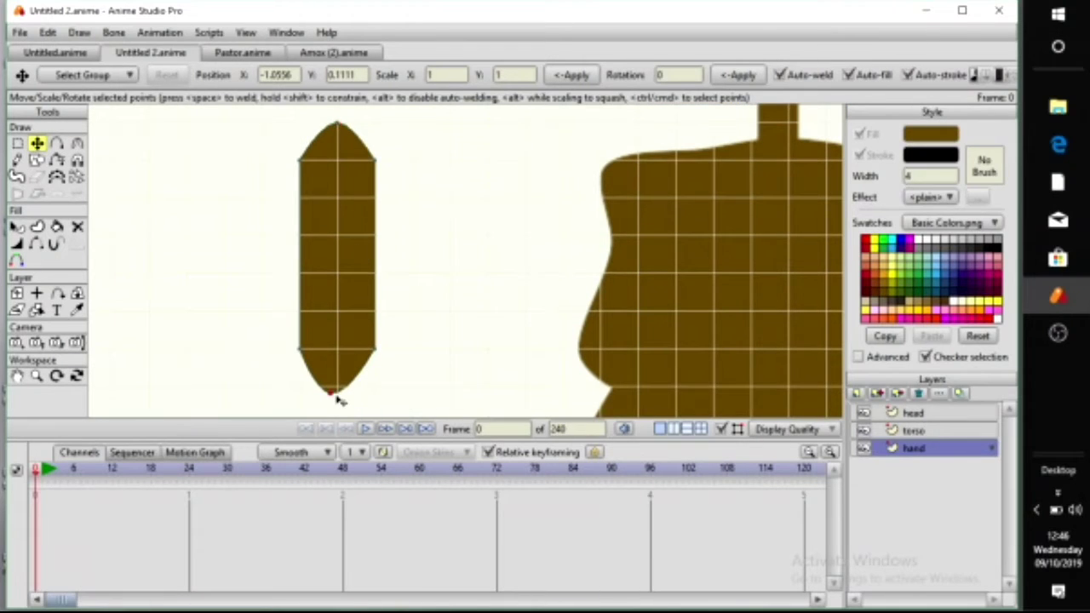
pyautogui.moveTo(338, 401); pyautogui.dragTo(339, 393)
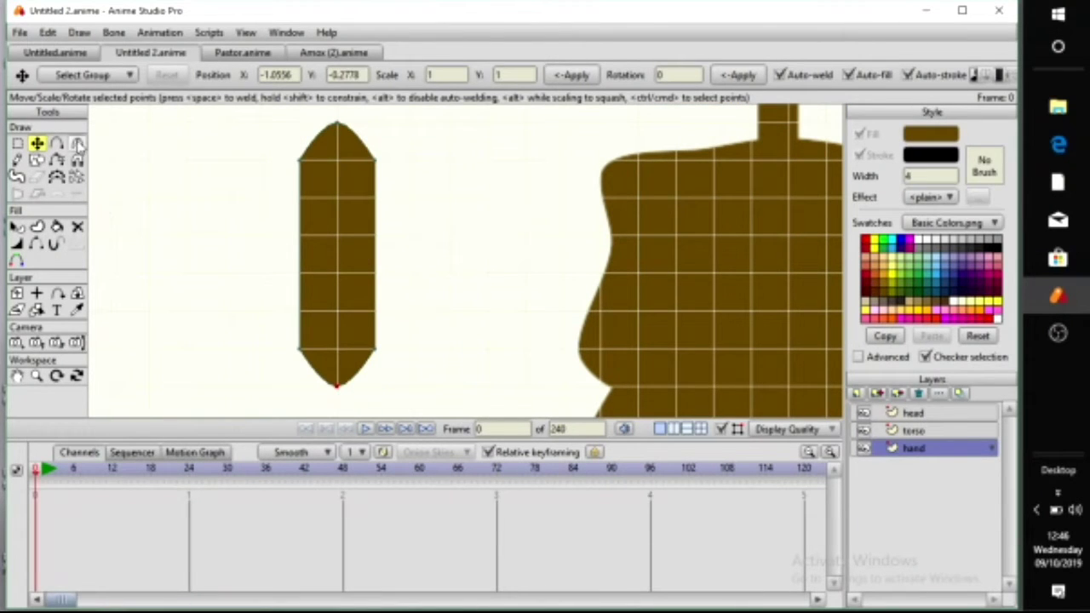
# Increase the curvature of the arm shape's upper and lower tip points to give it round ends
pyautogui.click(77, 145)
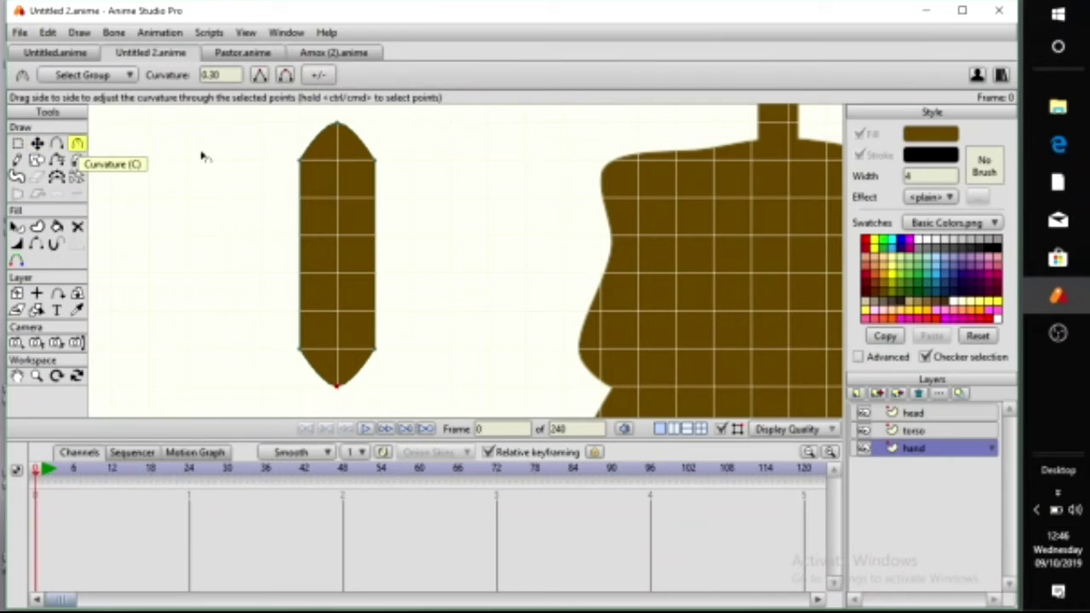
pyautogui.moveTo(424, 396); pyautogui.dragTo(557, 403)
pyautogui.moveTo(346, 122); pyautogui.dragTo(656, 204)
pyautogui.moveTo(332, 395); pyautogui.dragTo(425, 395)
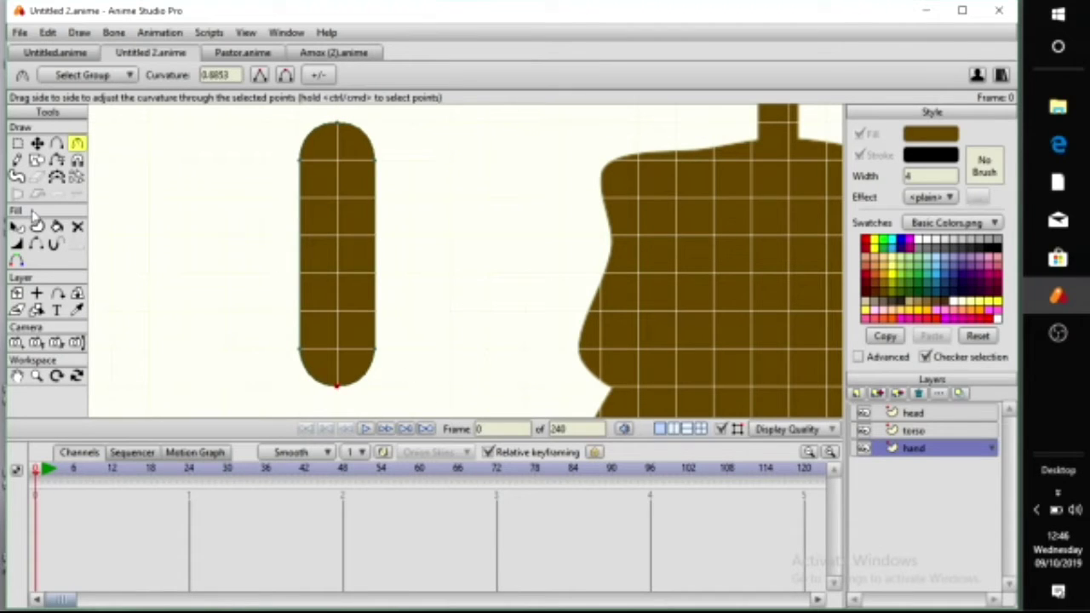
# Duplicate the whole arm segment and move the copy straight down so it overlaps the original's lower round end
pyautogui.click(36, 143)
pyautogui.hotkey('ctrl', 'a')
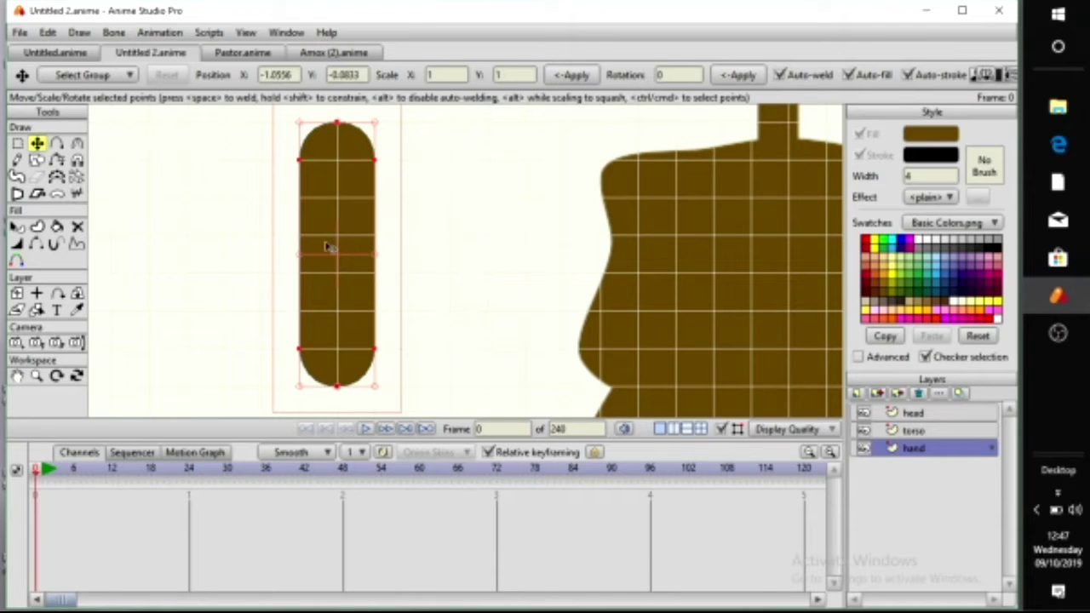
pyautogui.click(46, 34)
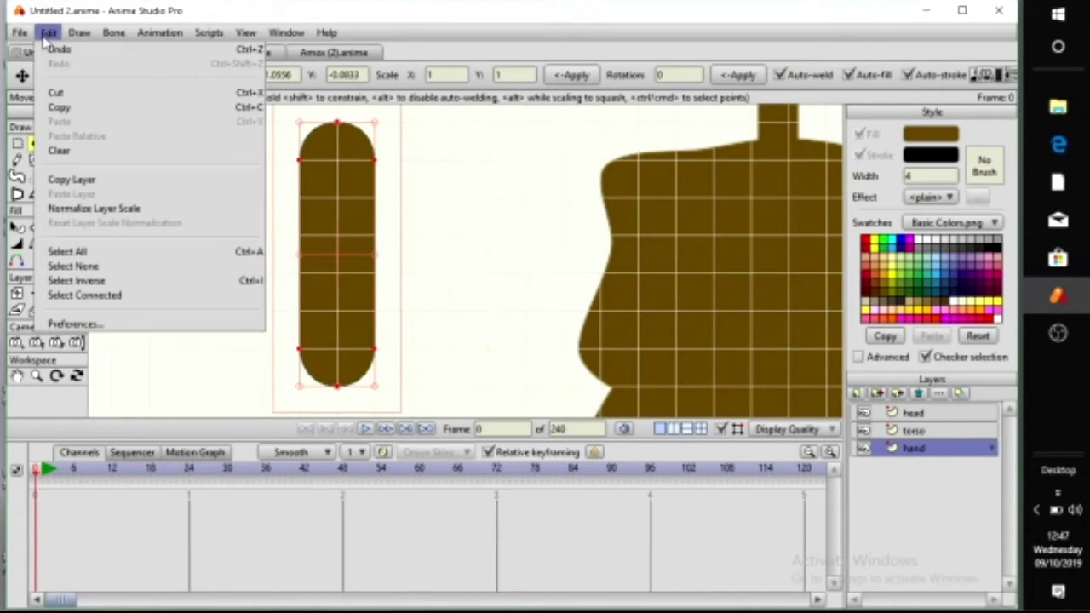
pyautogui.click(69, 108)
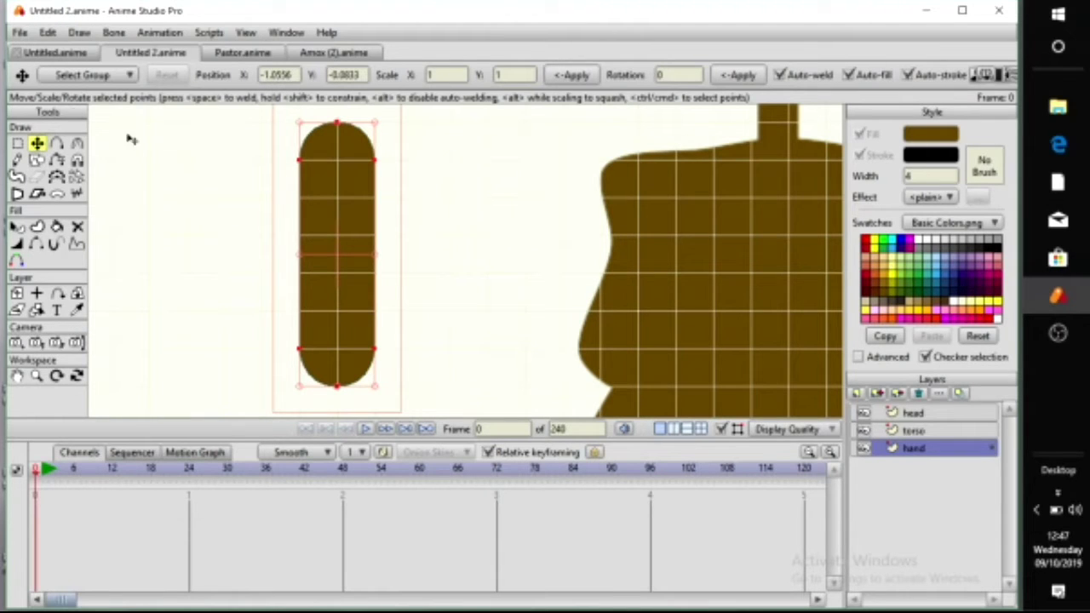
pyautogui.click(49, 34)
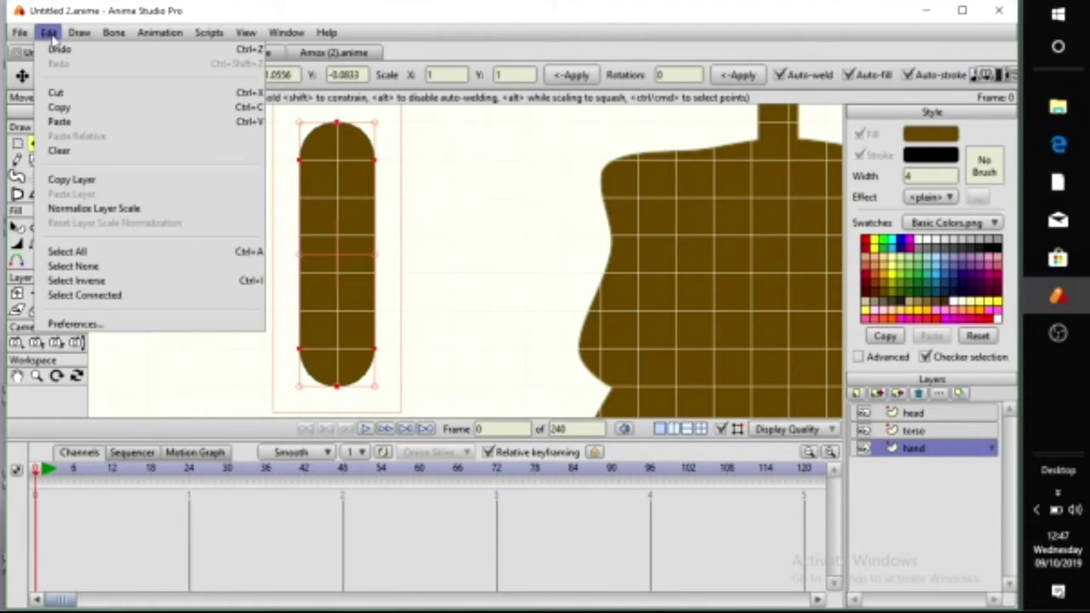
pyautogui.click(61, 123)
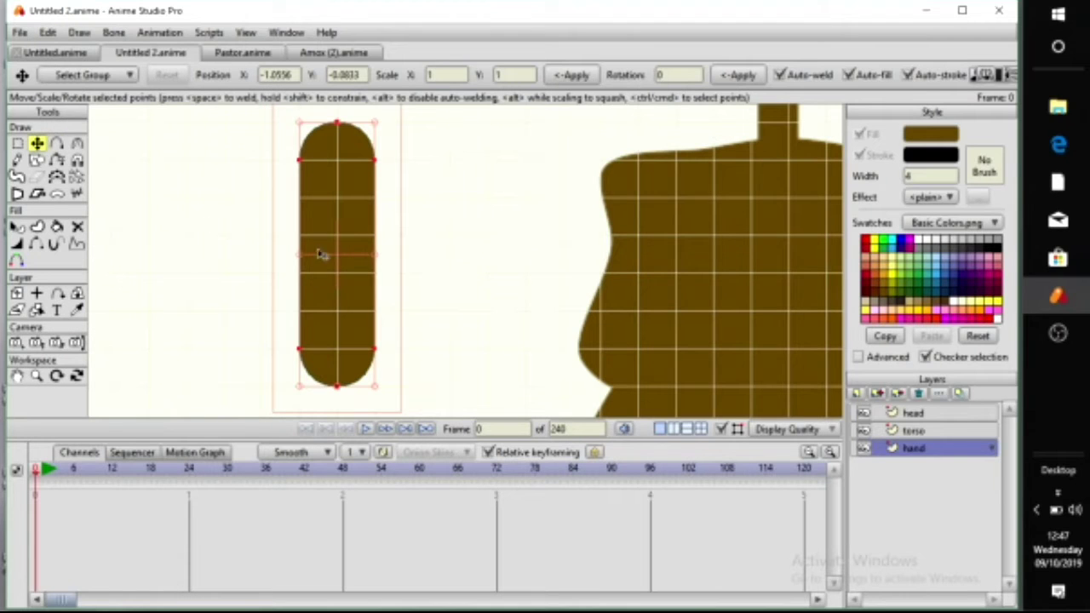
pyautogui.scroll(-2, 337, 327)
pyautogui.moveTo(385, 248); pyautogui.dragTo(390, 373)
pyautogui.scroll(-2, 397, 329)
pyautogui.moveTo(390, 314); pyautogui.dragTo(355, 311)
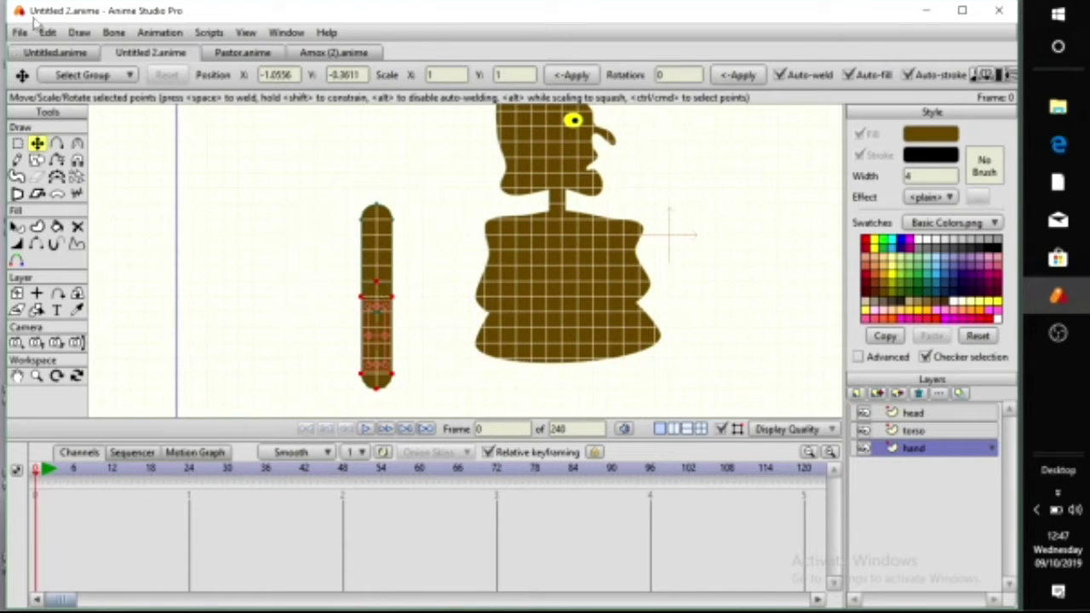
# Hide the grid and create a new vector layer named hand2 above the hand layer
pyautogui.hotkey('ctrl', 'a')
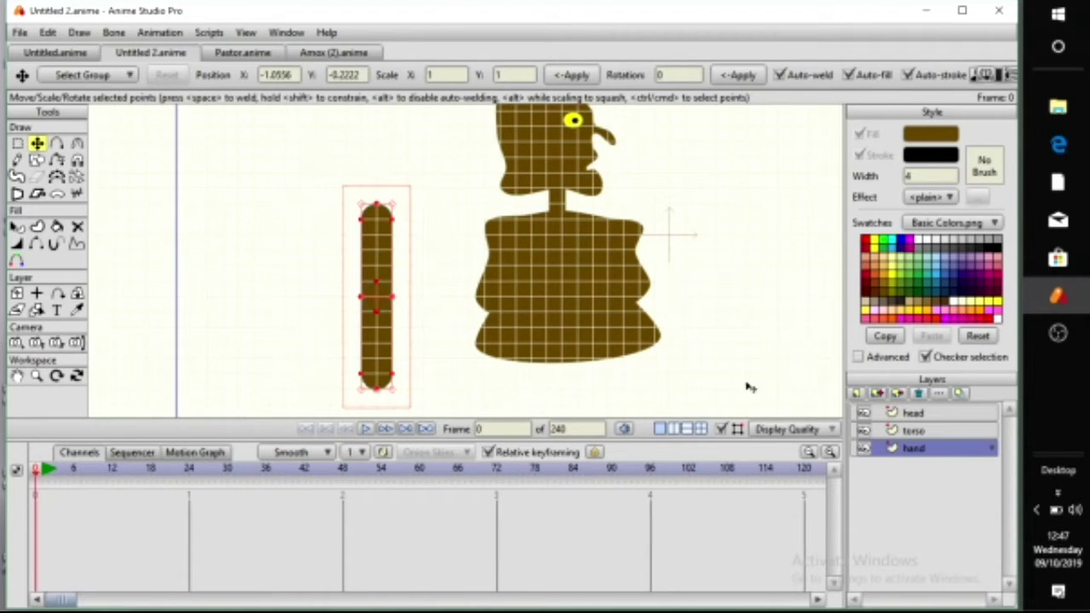
pyautogui.hotkey('ctrl', 'g')
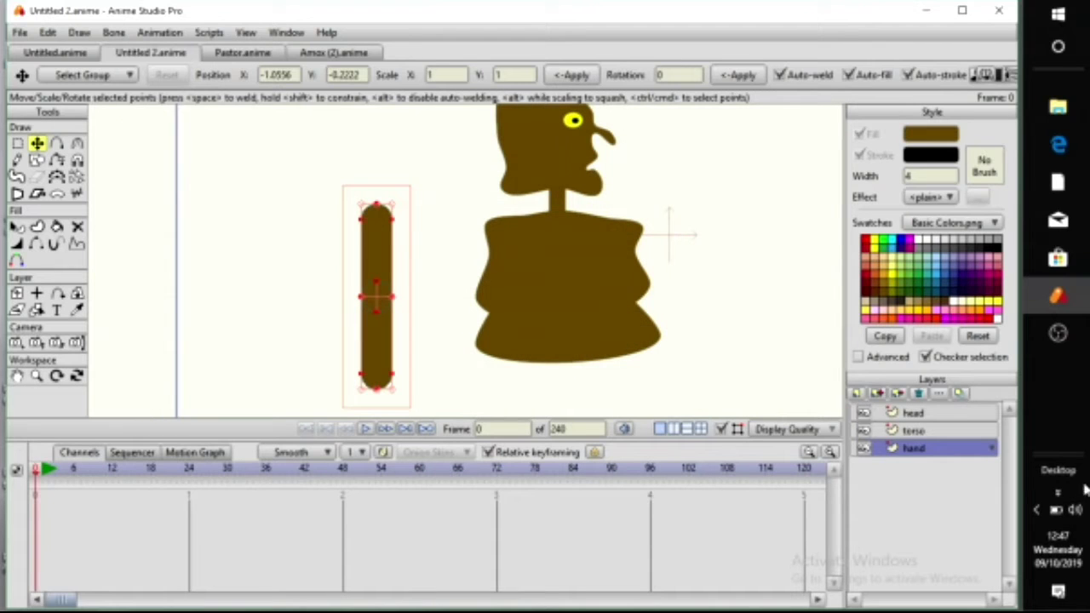
pyautogui.click(857, 395)
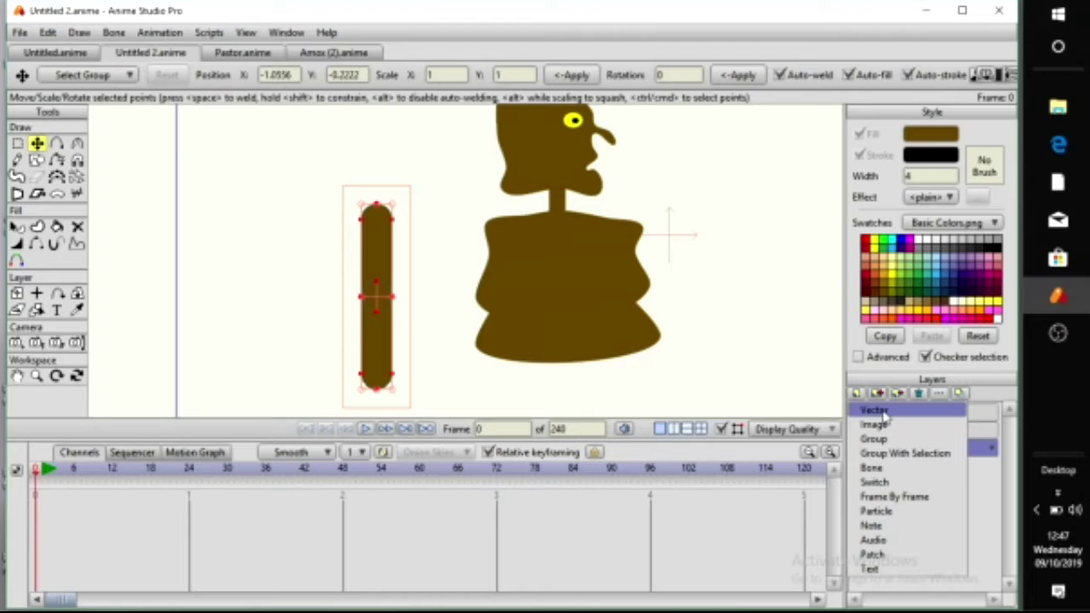
pyautogui.click(878, 411)
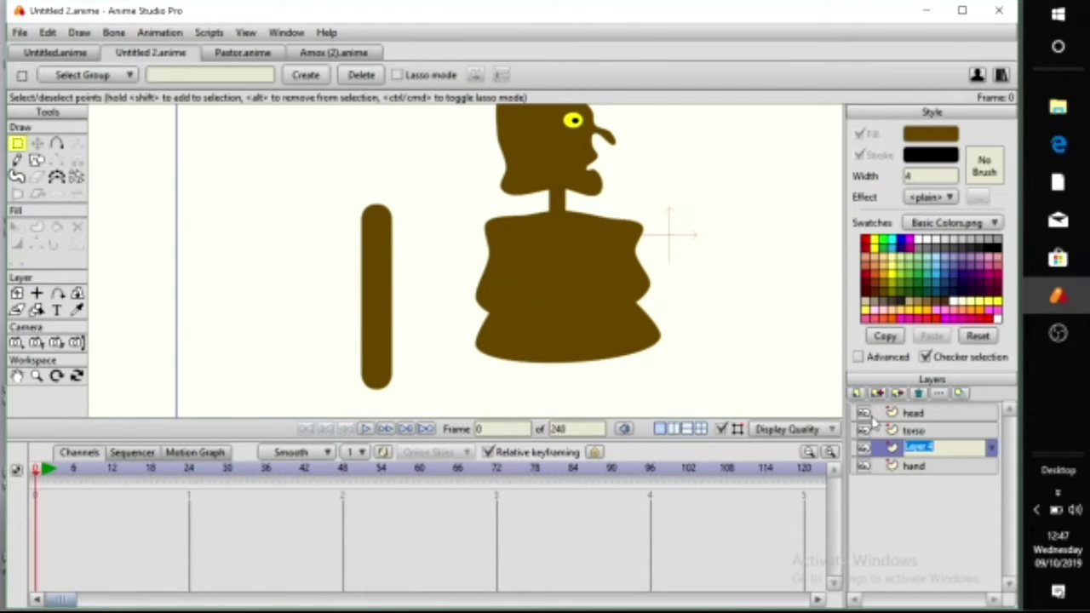
pyautogui.write('N')
pyautogui.press('Return')
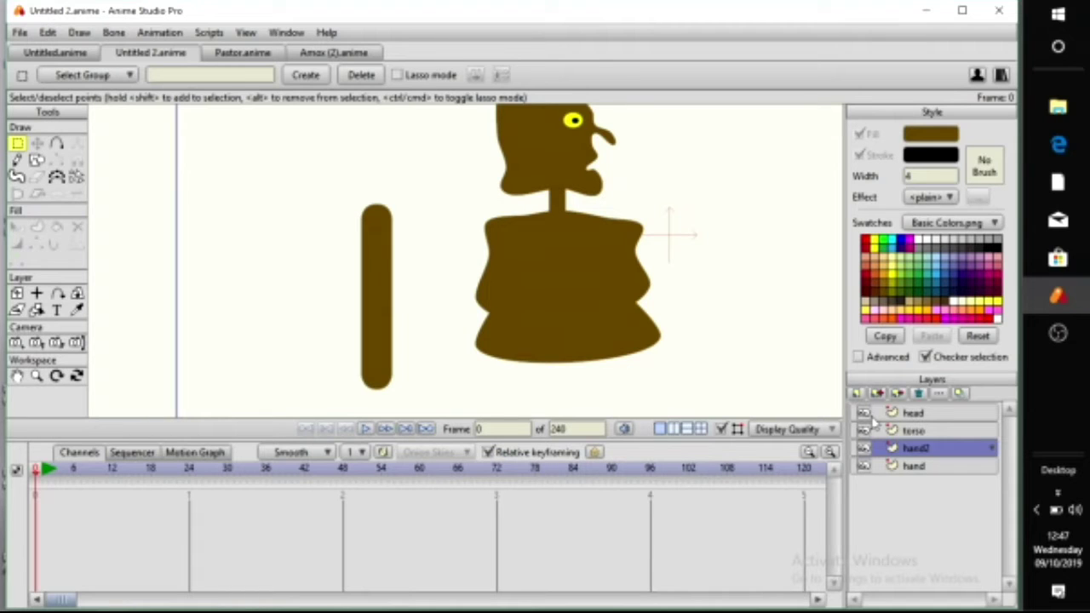
# Copy all points of the arm shape on the hand layer
pyautogui.click(932, 465)
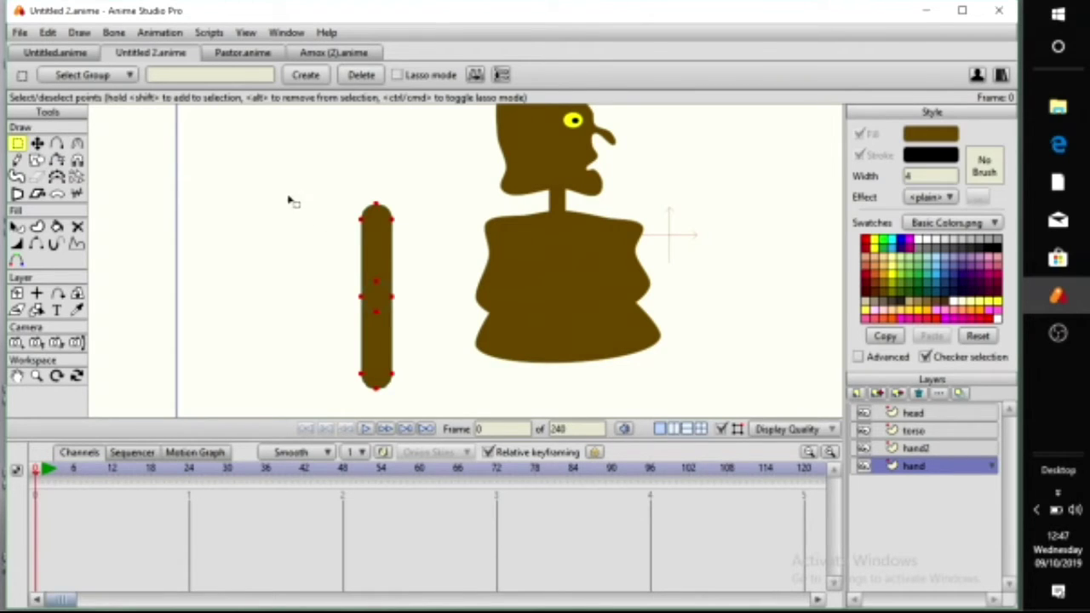
pyautogui.moveTo(292, 174); pyautogui.dragTo(428, 423)
pyautogui.click(36, 143)
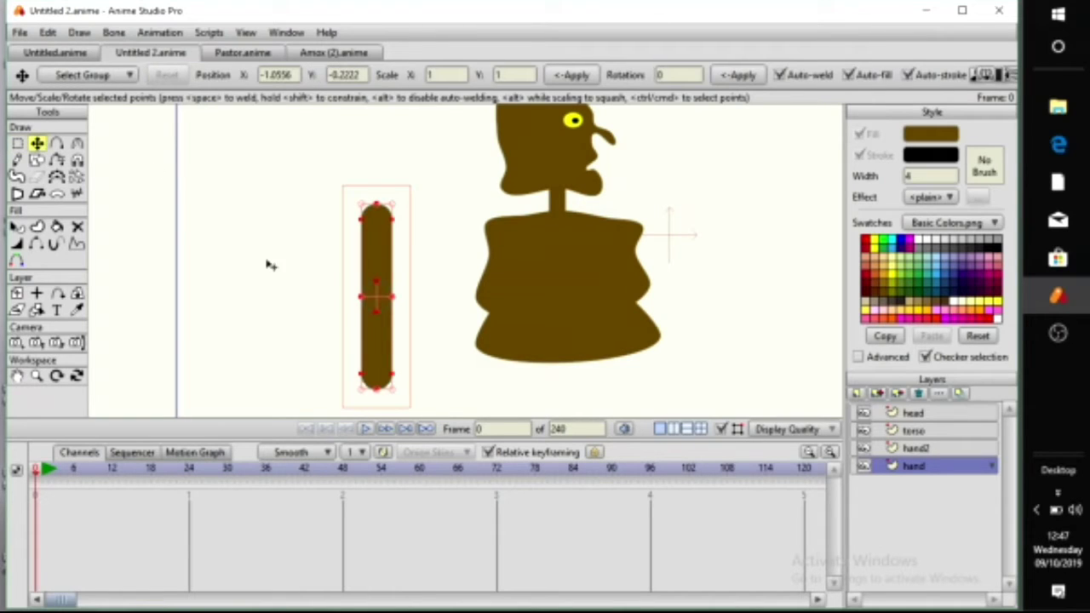
pyautogui.click(49, 33)
pyautogui.click(62, 109)
# Paste the arm onto the hand2 layer and move the copy to the right side of the torso at shoulder height
pyautogui.click(947, 451)
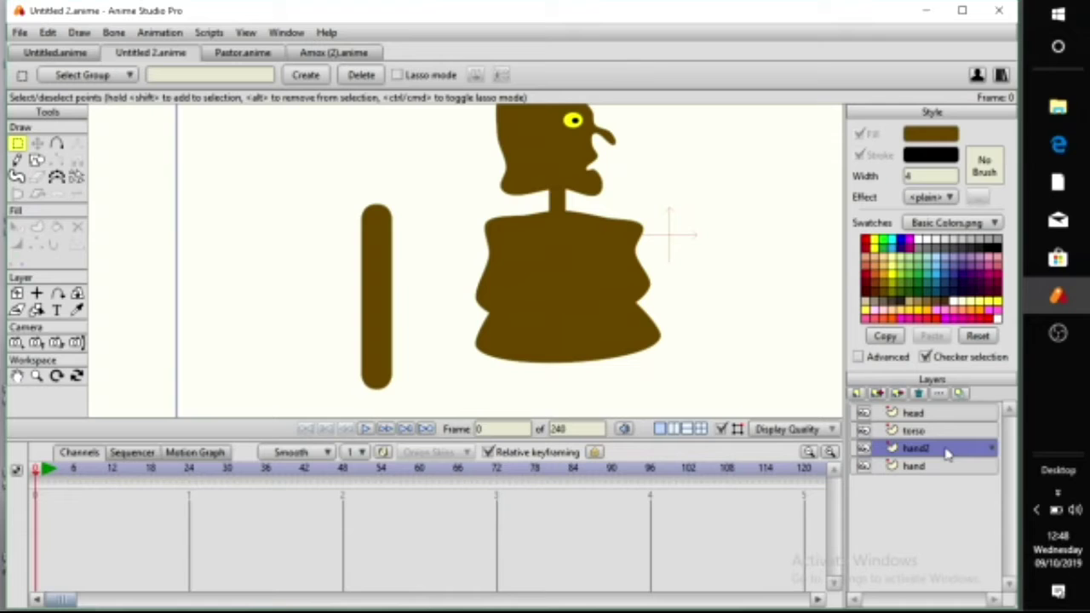
pyautogui.click(48, 32)
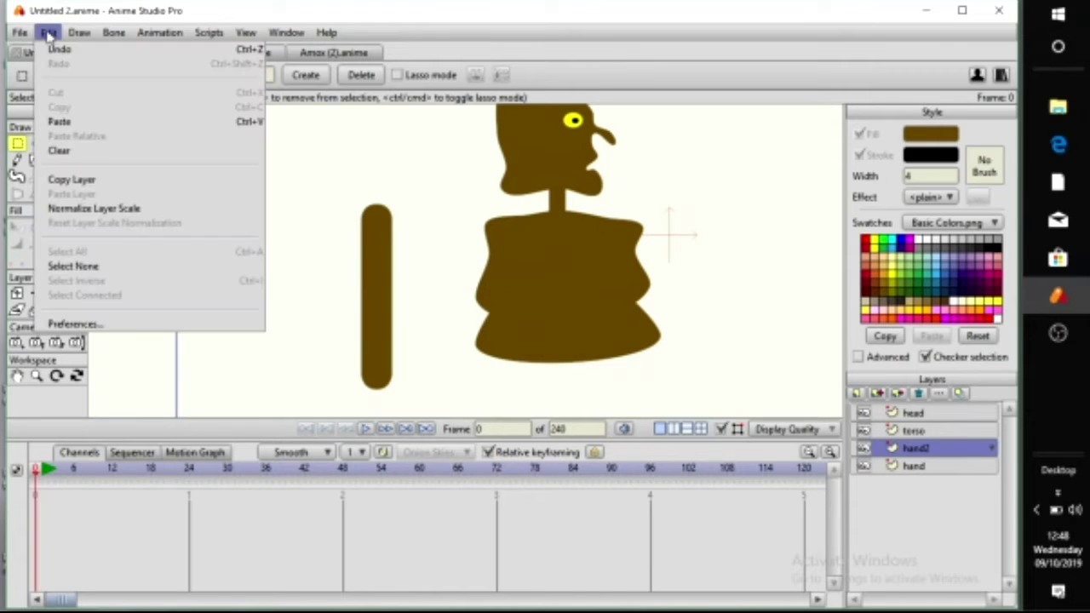
pyautogui.click(75, 122)
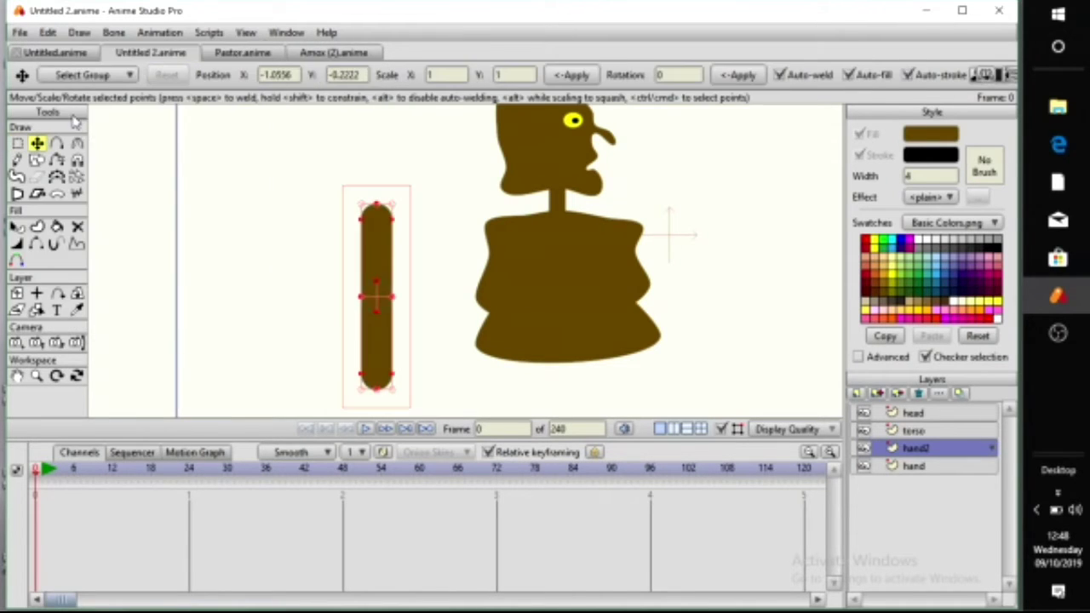
pyautogui.moveTo(379, 296); pyautogui.dragTo(658, 313)
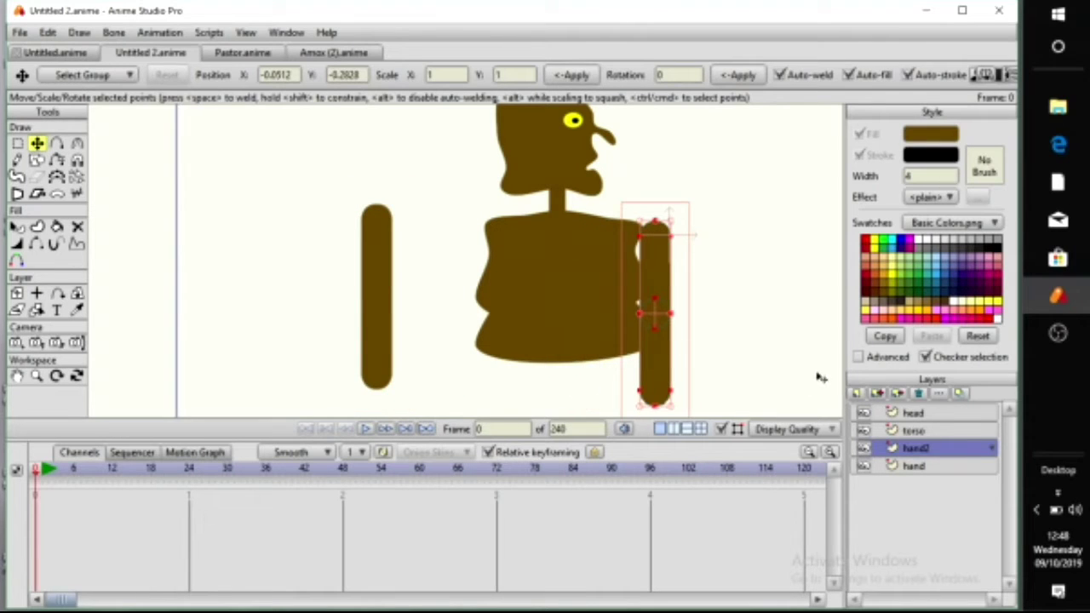
pyautogui.scroll(2, 684, 341)
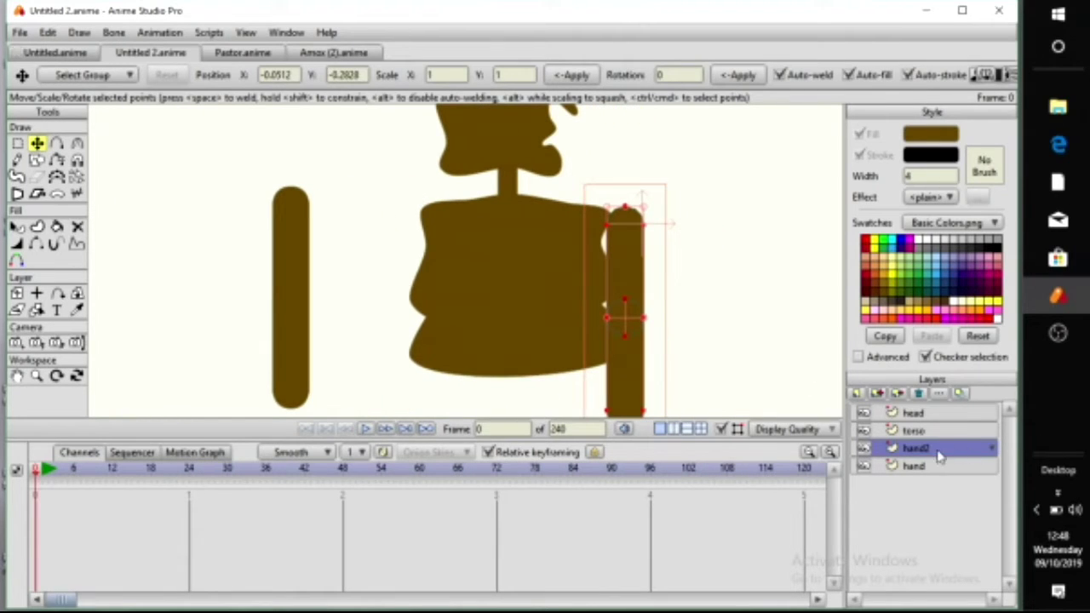
# Reorder the hand layer to sit above torso and move its arm onto the torso's left shoulder
pyautogui.moveTo(931, 473); pyautogui.dragTo(931, 432)
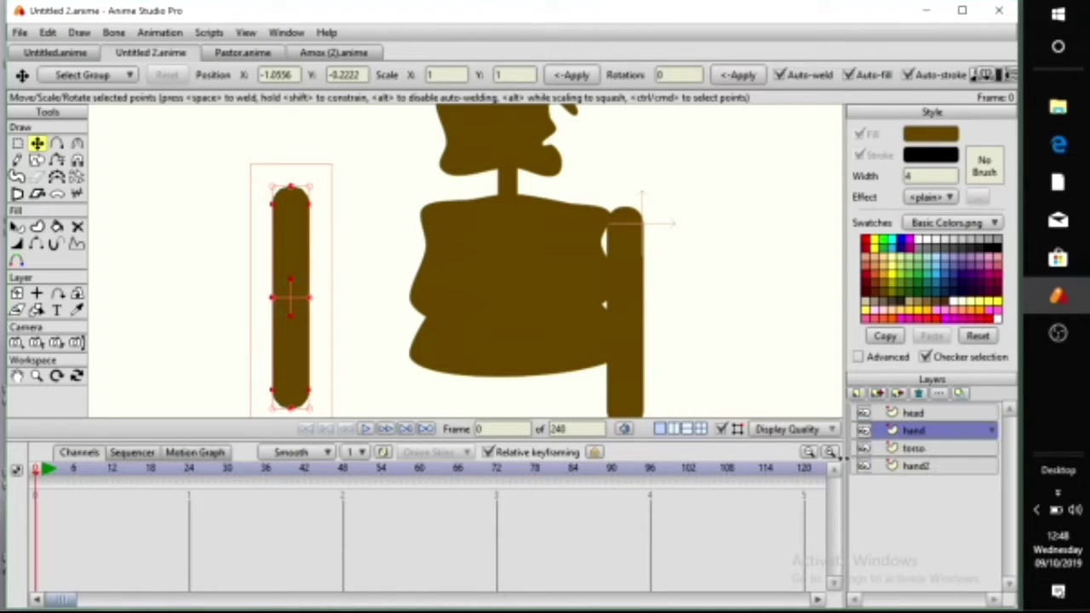
pyautogui.moveTo(292, 295); pyautogui.dragTo(411, 366)
pyautogui.scroll(3, 442, 294)
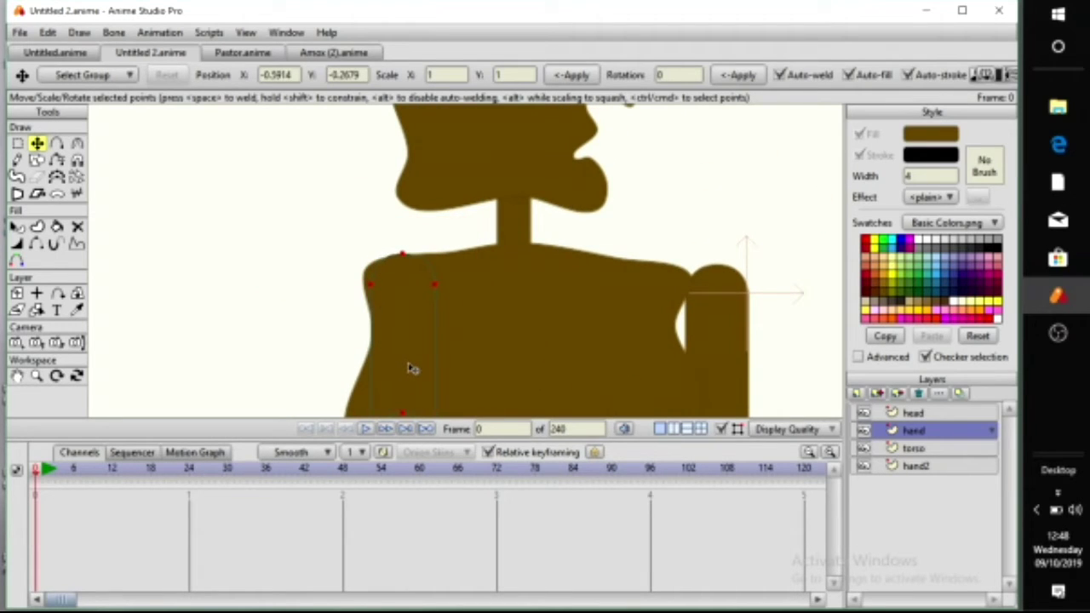
# Adjust the upper points of the hand layer's arm so its top end follows the torso's left shoulder outline
pyautogui.click(372, 286)
pyautogui.moveTo(371, 284); pyautogui.dragTo(409, 276)
pyautogui.click(383, 273)
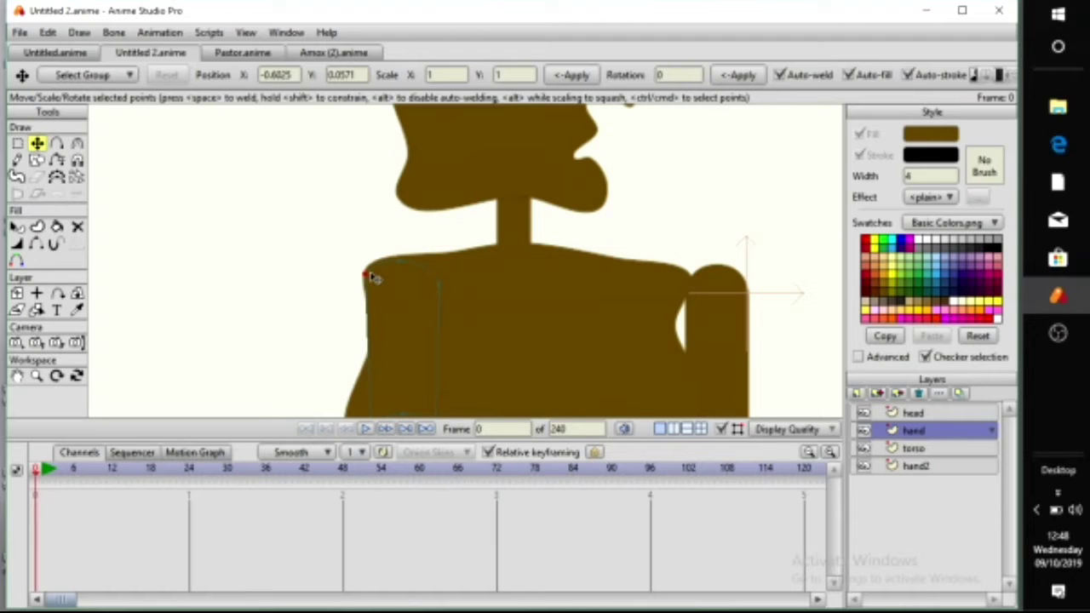
pyautogui.moveTo(370, 273); pyautogui.dragTo(368, 276)
pyautogui.moveTo(369, 285); pyautogui.dragTo(302, 220)
pyautogui.scroll(-1, 378, 298)
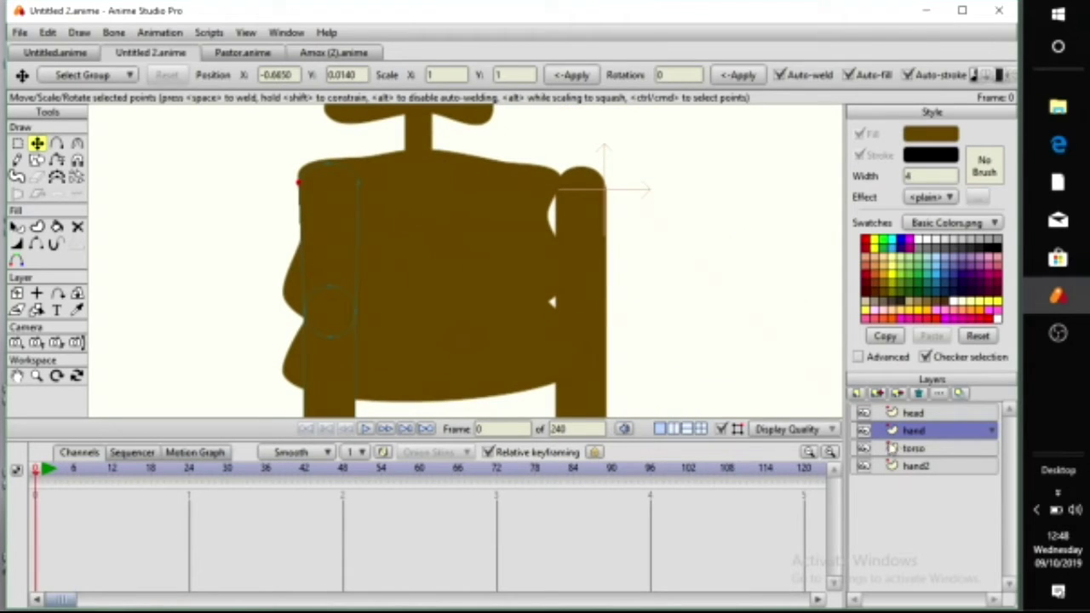
# Move the hand2 arm inward so its top end sits within the torso's right shoulder
pyautogui.click(935, 472)
pyautogui.moveTo(574, 298); pyautogui.dragTo(507, 388)
pyautogui.scroll(1, 540, 287)
pyautogui.moveTo(512, 345); pyautogui.dragTo(507, 342)
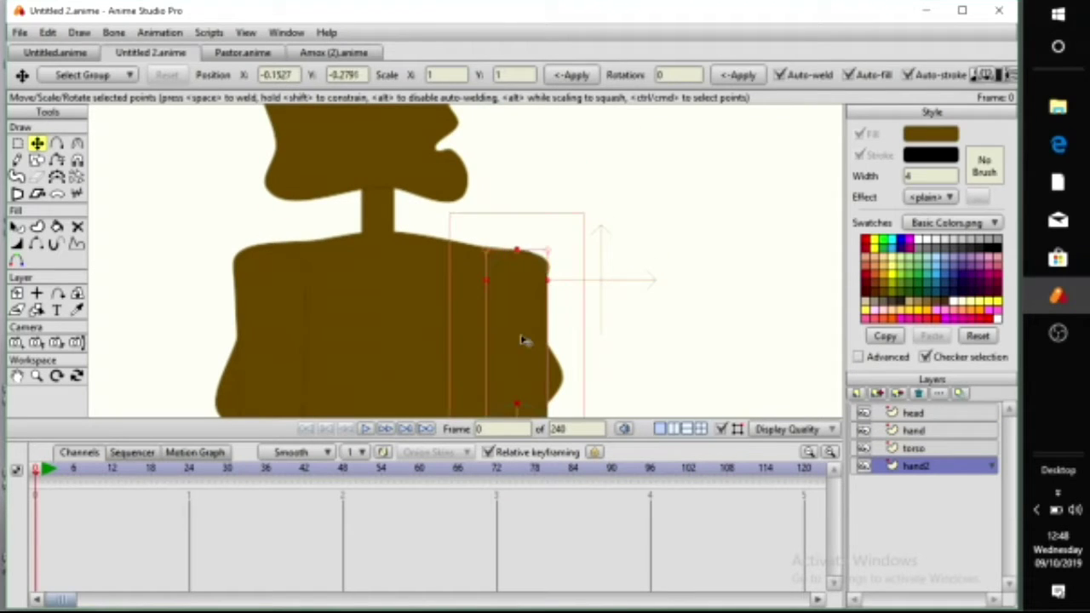
# Adjust the side and tip points at the top of the hand2 arm to match the right shoulder's outline
pyautogui.click(546, 281)
pyautogui.moveTo(546, 276); pyautogui.dragTo(552, 273)
pyautogui.moveTo(487, 278); pyautogui.dragTo(478, 275)
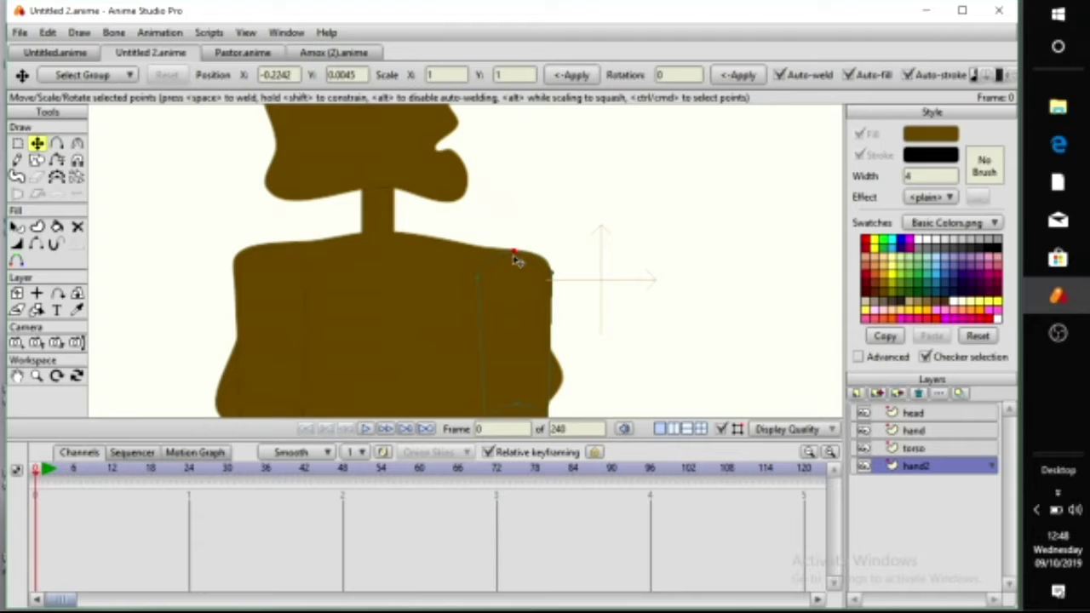
pyautogui.scroll(-5, 506, 309)
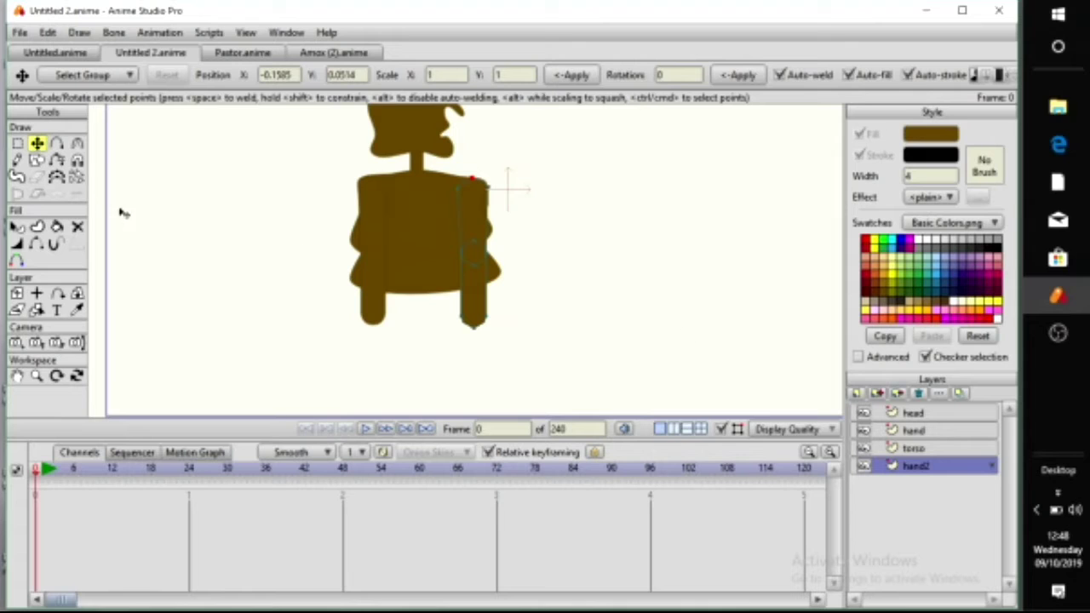
# Draw a filled rectangle on the hand2 layer just below the arm's lower end
pyautogui.click(35, 161)
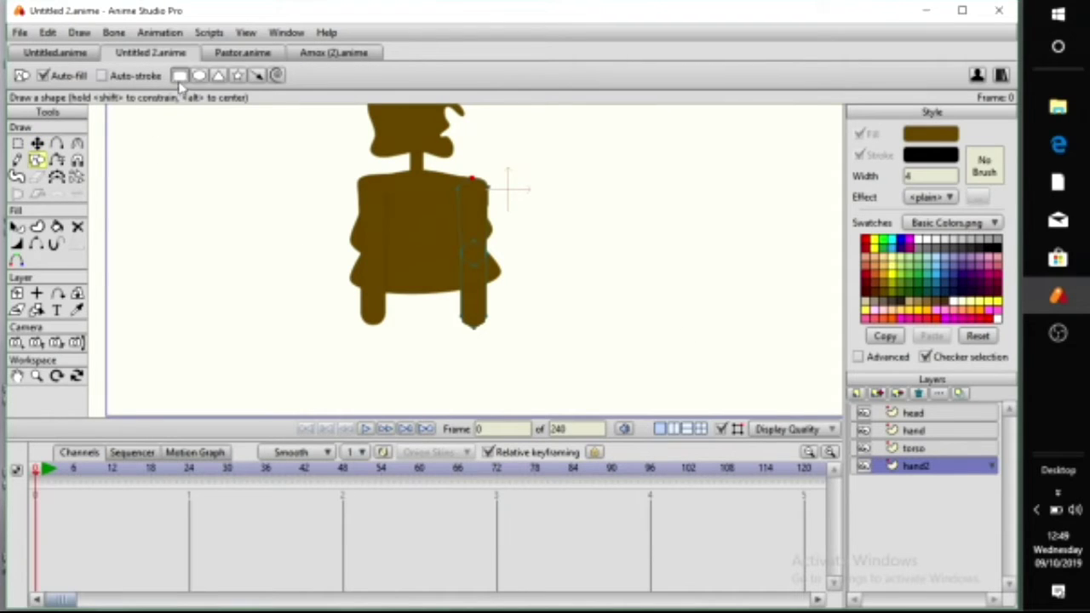
pyautogui.scroll(2, 338, 276)
pyautogui.moveTo(321, 290)
pyautogui.mouseDown()
pyautogui.moveTo(352, 304)
pyautogui.moveTo(383, 368)
pyautogui.mouseUp()
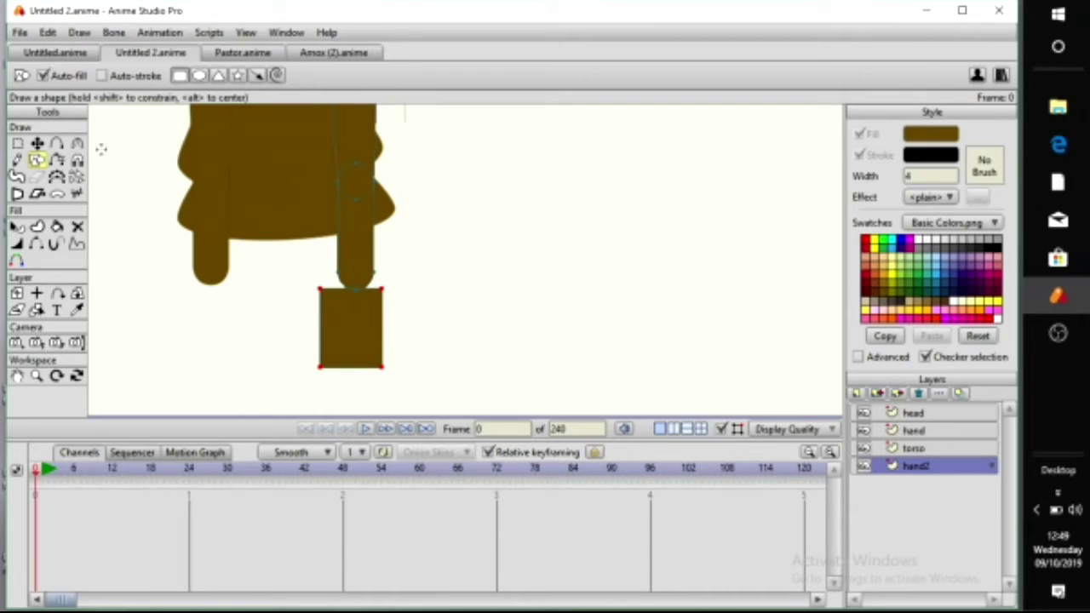
# Add points to the rectangle's edges, pulling its lower outline into a rough hand and its upper edge up into the arm
pyautogui.click(56, 144)
pyautogui.moveTo(345, 368)
pyautogui.mouseDown()
pyautogui.moveTo(340, 355)
pyautogui.moveTo(361, 381)
pyautogui.mouseUp()
pyautogui.moveTo(319, 347); pyautogui.dragTo(294, 355)
pyautogui.scroll(4, 330, 323)
pyautogui.moveTo(331, 323); pyautogui.dragTo(505, 312)
pyautogui.scroll(3, 412, 342)
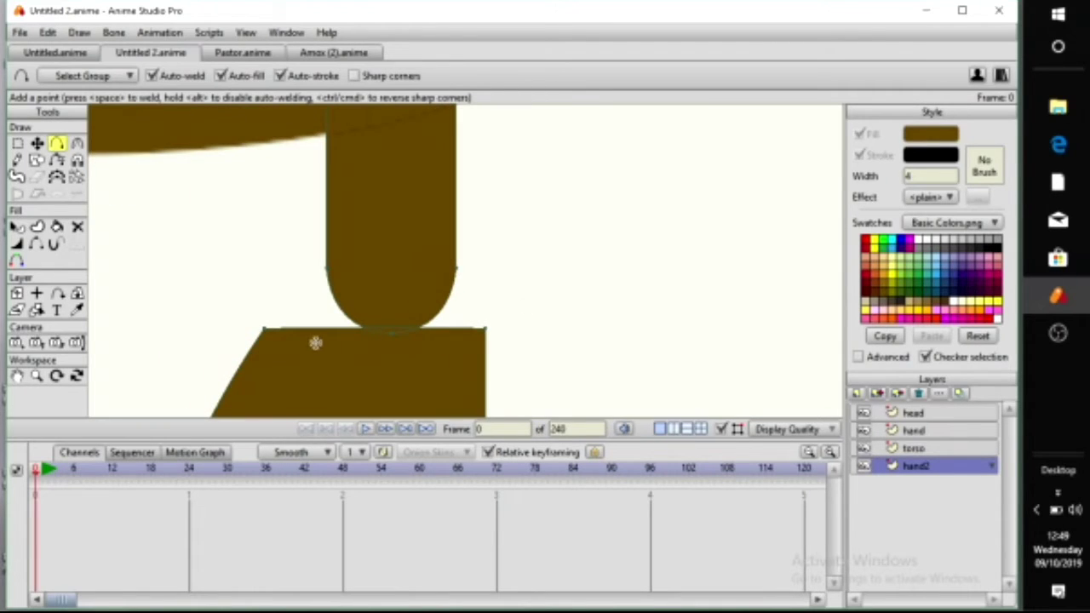
pyautogui.moveTo(316, 327); pyautogui.dragTo(380, 288)
# Increase the curvature of the hand shape's two upper corner points to round them
pyautogui.click(76, 143)
pyautogui.moveTo(491, 332); pyautogui.dragTo(630, 344)
pyautogui.moveTo(261, 334); pyautogui.dragTo(508, 344)
pyautogui.scroll(-3, 406, 349)
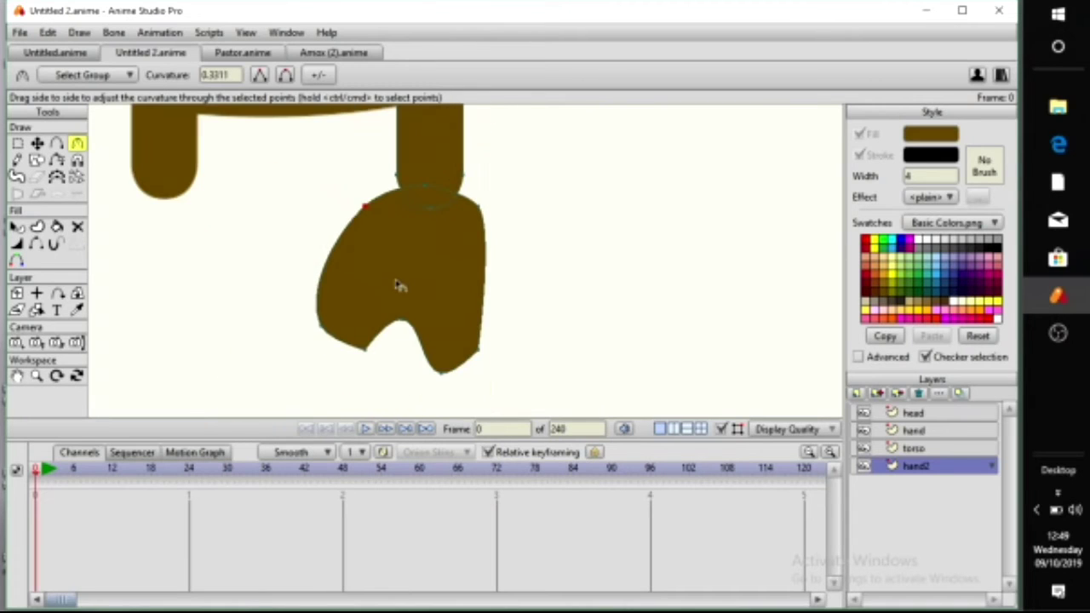
# Spread the hand shape's lower points into a wider right tip and round that tip to a curvature of 0.30
pyautogui.click(38, 144)
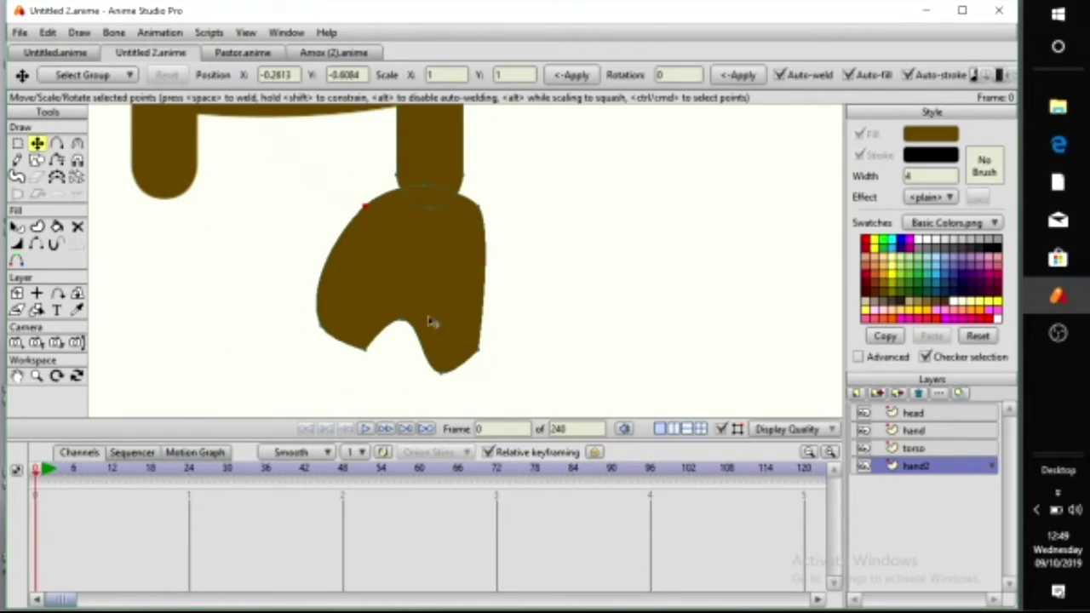
pyautogui.moveTo(450, 374); pyautogui.dragTo(553, 346)
pyautogui.moveTo(414, 329); pyautogui.dragTo(486, 350)
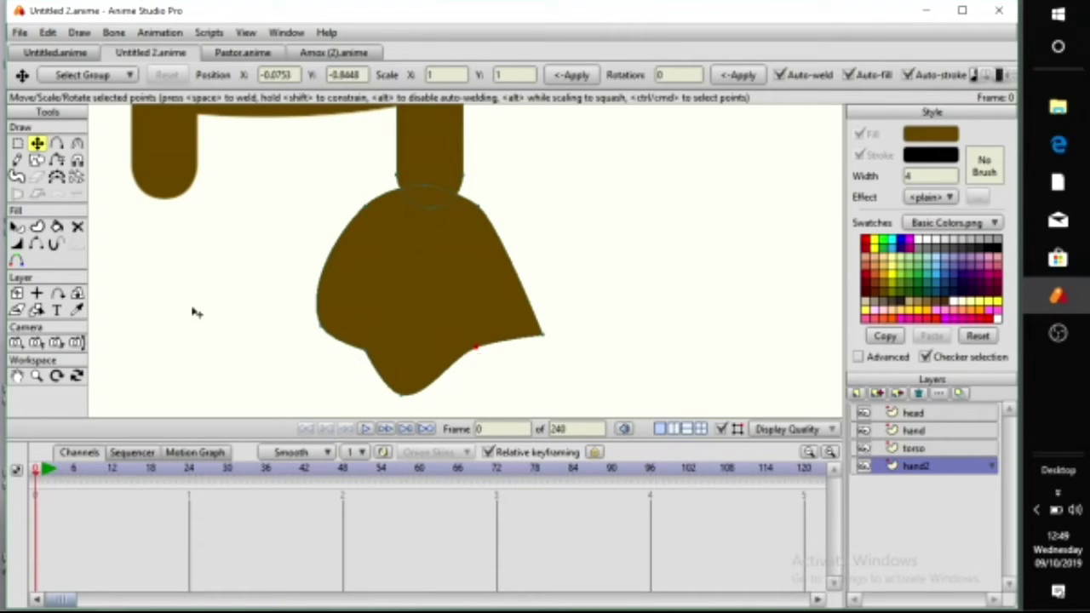
pyautogui.click(76, 144)
pyautogui.moveTo(550, 337); pyautogui.dragTo(661, 339)
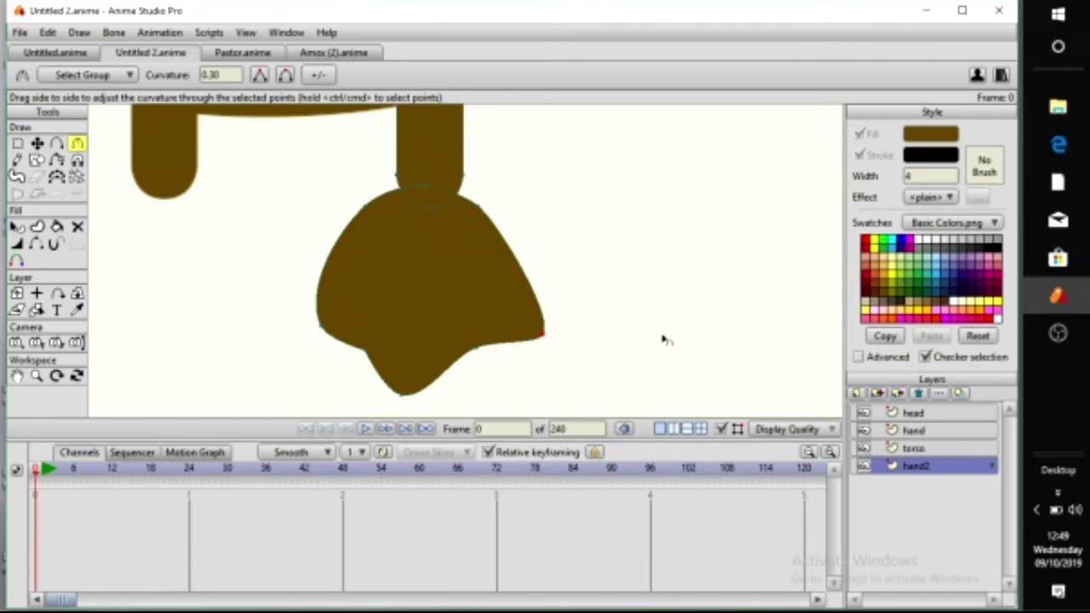
# Reposition the hand's lower points to form three finger tips and round the left tip to a curvature of 0.30
pyautogui.click(37, 144)
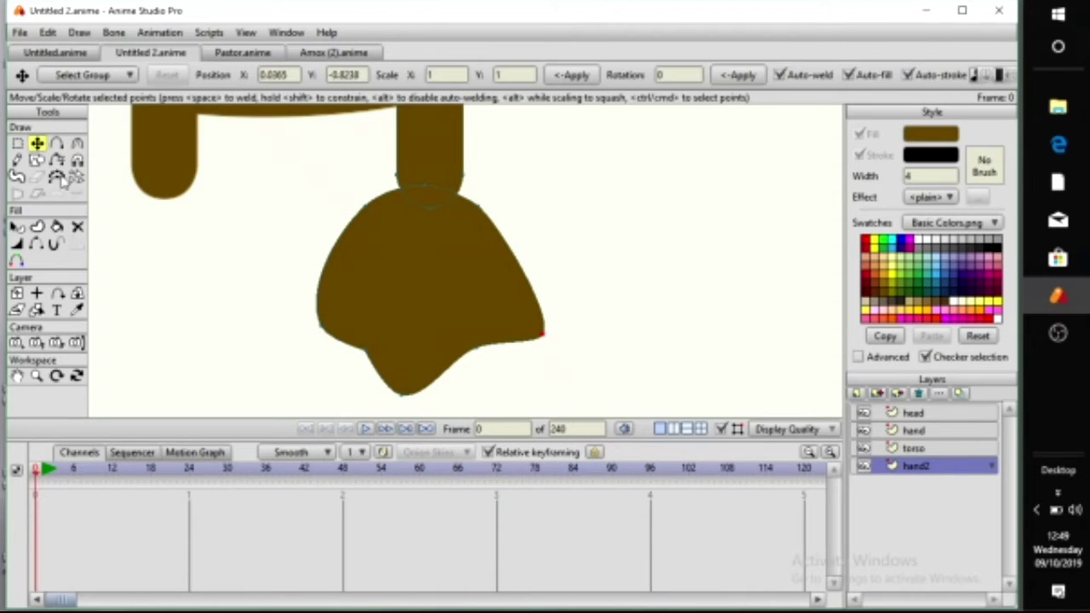
pyautogui.moveTo(325, 327); pyautogui.dragTo(287, 329)
pyautogui.moveTo(402, 392)
pyautogui.mouseDown()
pyautogui.moveTo(432, 403)
pyautogui.moveTo(416, 396)
pyautogui.mouseUp()
pyautogui.moveTo(369, 353); pyautogui.dragTo(392, 339)
pyautogui.moveTo(482, 345); pyautogui.dragTo(482, 330)
pyautogui.moveTo(392, 337); pyautogui.dragTo(383, 347)
pyautogui.moveTo(291, 337); pyautogui.dragTo(226, 356)
pyautogui.click(76, 145)
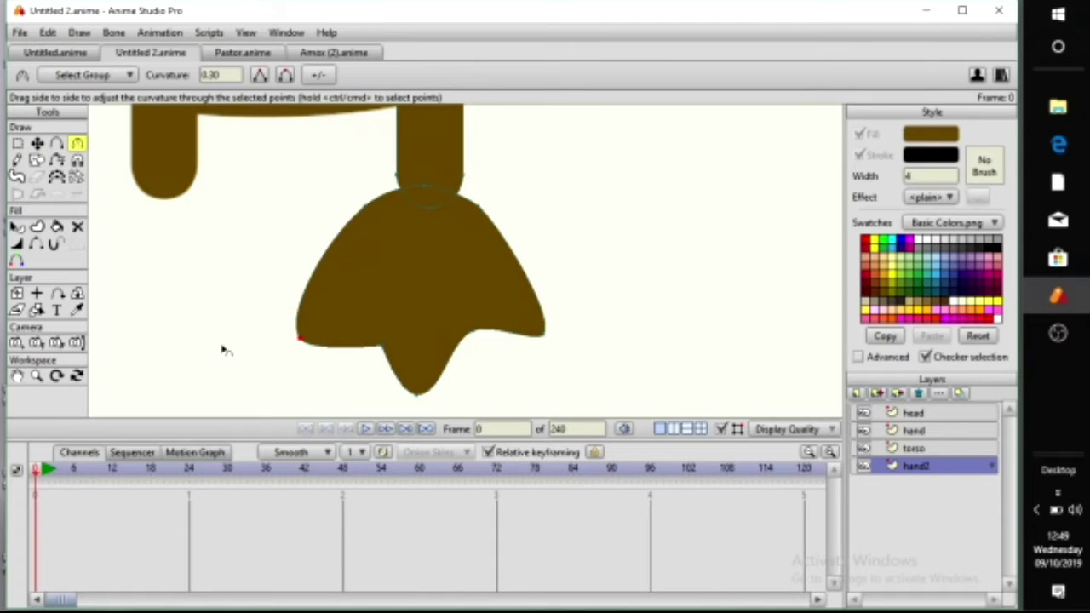
pyautogui.scroll(-3, 358, 326)
# Align the hand shape's upper corner points with the sides of the hand2 arm's lower end
pyautogui.click(37, 144)
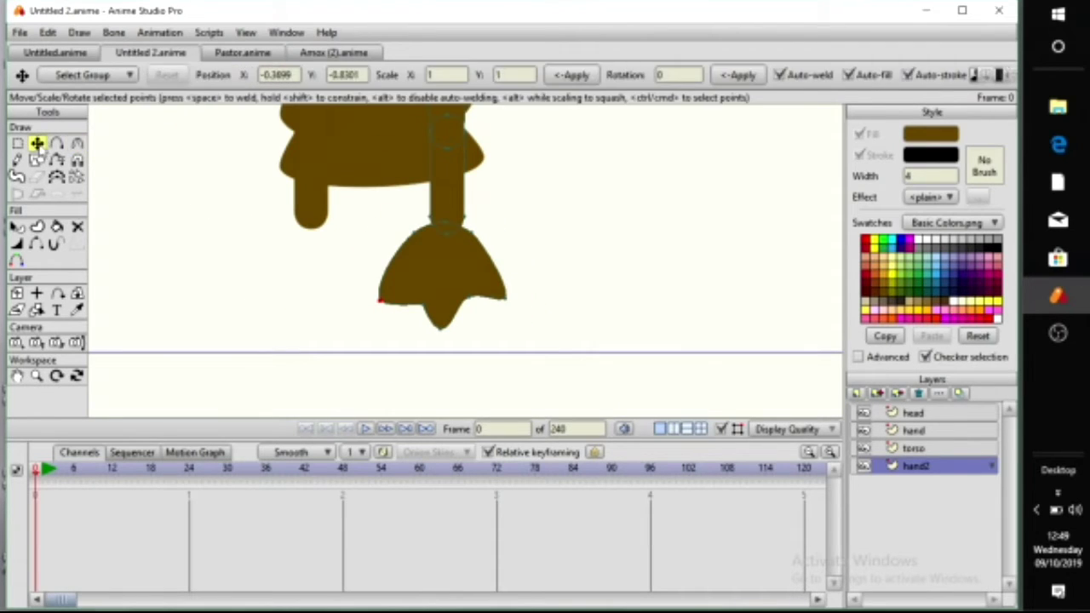
pyautogui.click(450, 276)
pyautogui.click(445, 332)
pyautogui.doubleClick(445, 330)
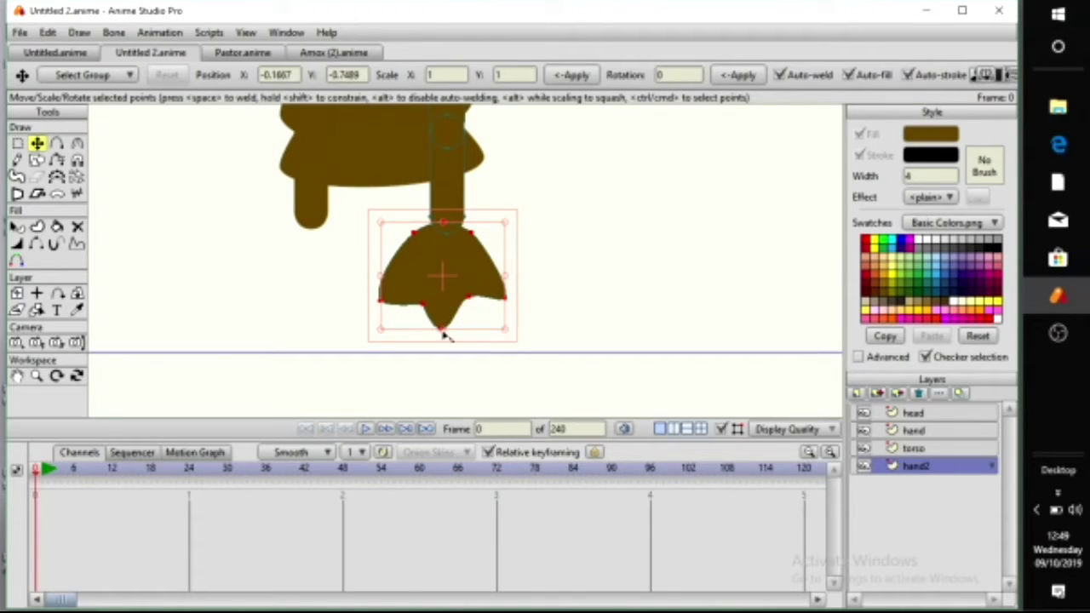
pyautogui.moveTo(442, 334); pyautogui.dragTo(471, 364)
pyautogui.scroll(4, 443, 313)
pyautogui.moveTo(397, 238); pyautogui.dragTo(400, 304)
pyautogui.scroll(1, 400, 304)
pyautogui.scroll(2, 406, 308)
pyautogui.moveTo(560, 343); pyautogui.dragTo(499, 308)
pyautogui.scroll(-3, 464, 328)
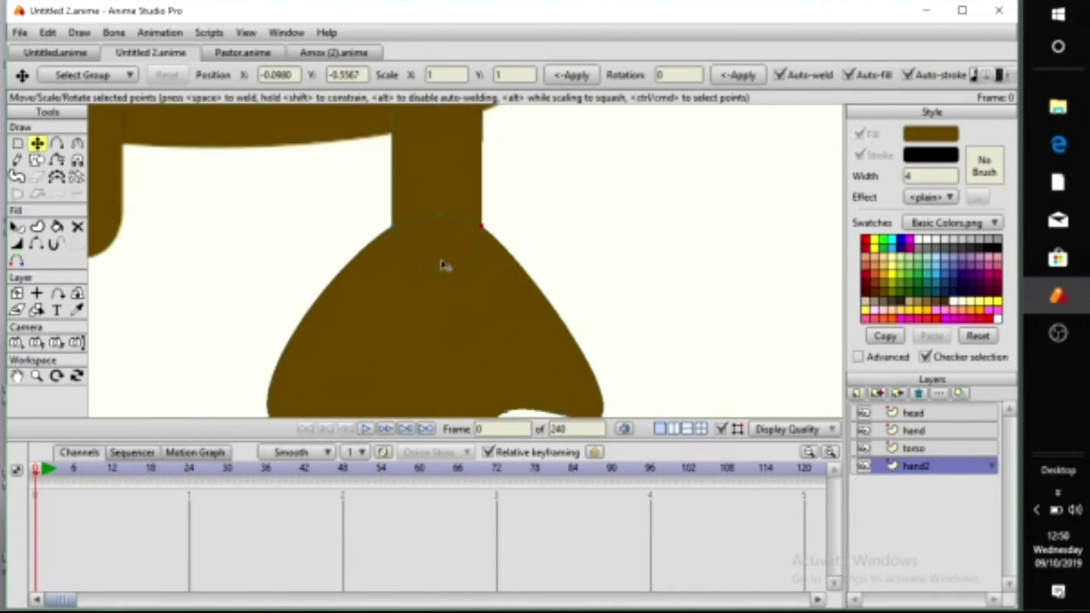
# Pull the hand's finger tips and the points between them inward and upward to make the hand smaller
pyautogui.moveTo(345, 328); pyautogui.dragTo(369, 292)
pyautogui.moveTo(418, 332); pyautogui.dragTo(440, 292)
pyautogui.moveTo(448, 379); pyautogui.dragTo(465, 320)
pyautogui.moveTo(550, 328); pyautogui.dragTo(532, 284)
pyautogui.moveTo(504, 339); pyautogui.dragTo(400, 276)
pyautogui.moveTo(465, 317); pyautogui.dragTo(456, 300)
pyautogui.moveTo(540, 290); pyautogui.dragTo(525, 282)
pyautogui.moveTo(389, 279); pyautogui.dragTo(483, 280)
pyautogui.click(390, 280)
# Select the whole hand shape on the hand2 layer and copy it
pyautogui.scroll(-3, 402, 283)
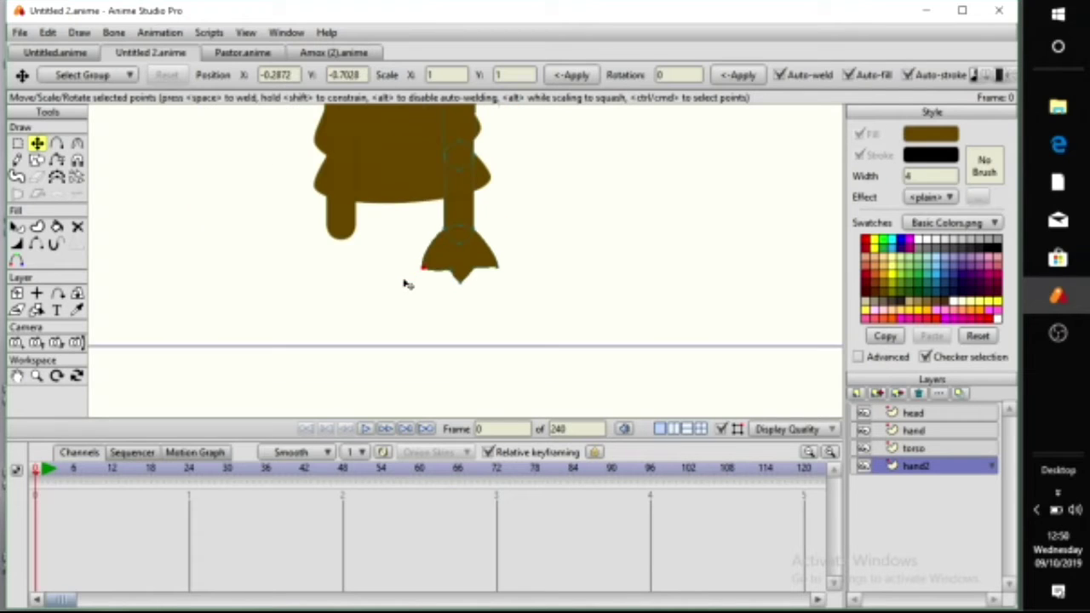
pyautogui.doubleClick(463, 322)
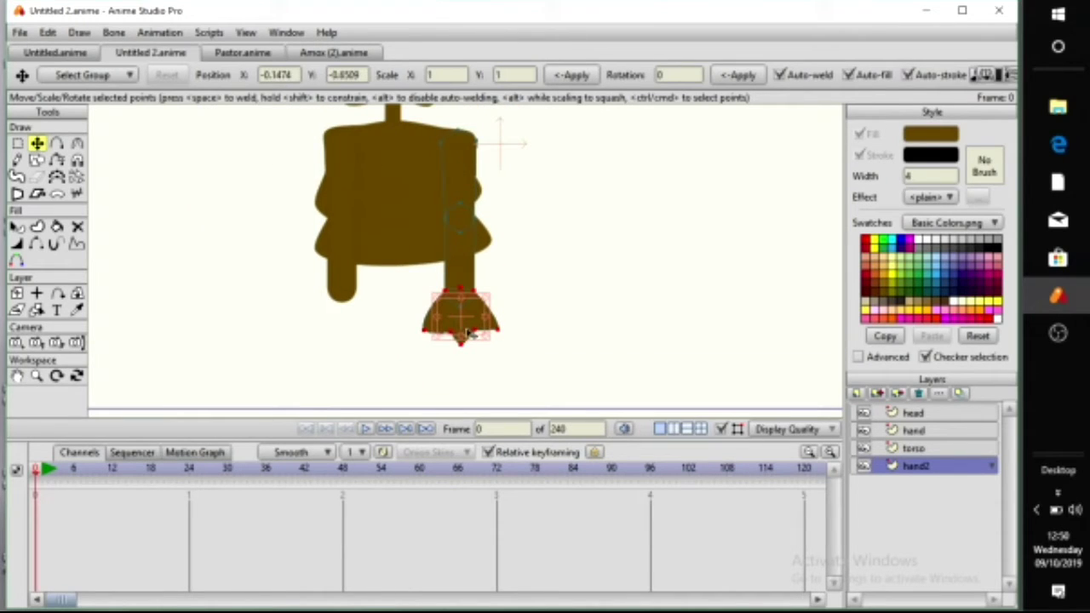
pyautogui.click(48, 32)
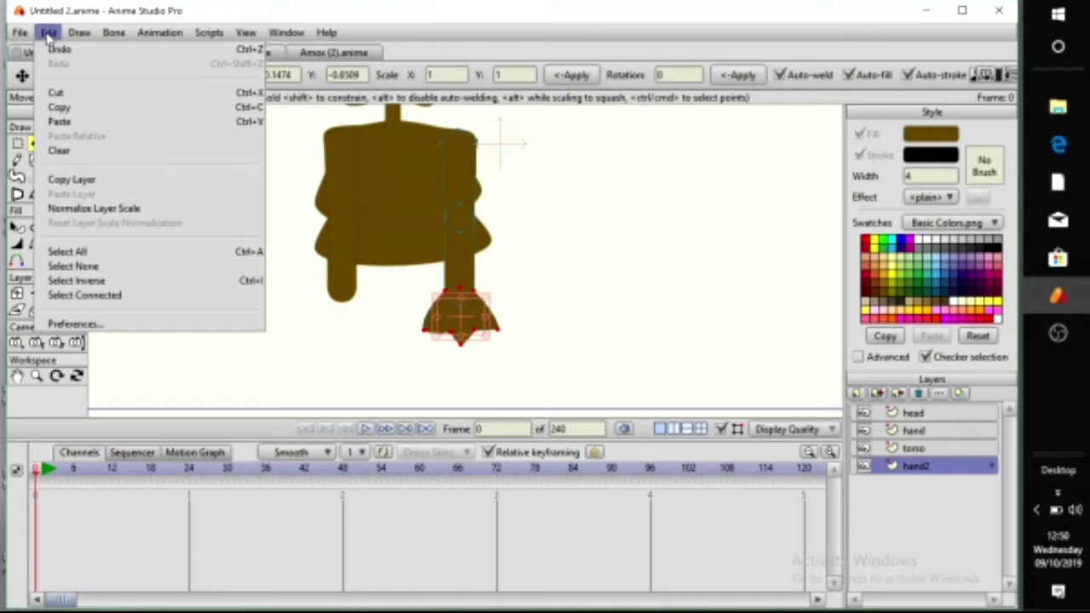
pyautogui.click(66, 110)
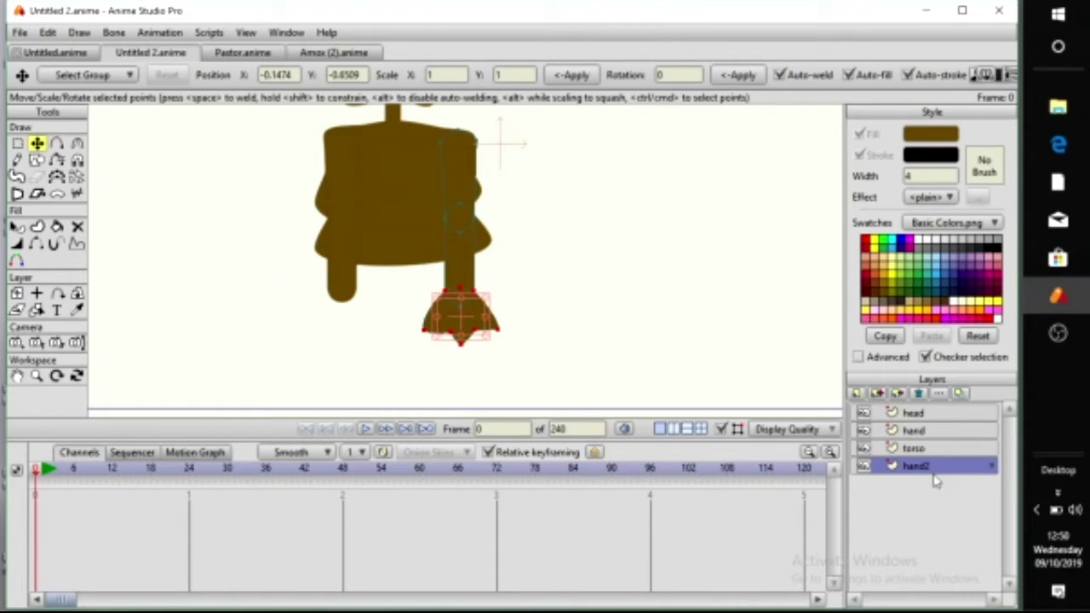
# Paste the hand shape onto the hand layer and move it to the lower end of the left arm
pyautogui.click(916, 431)
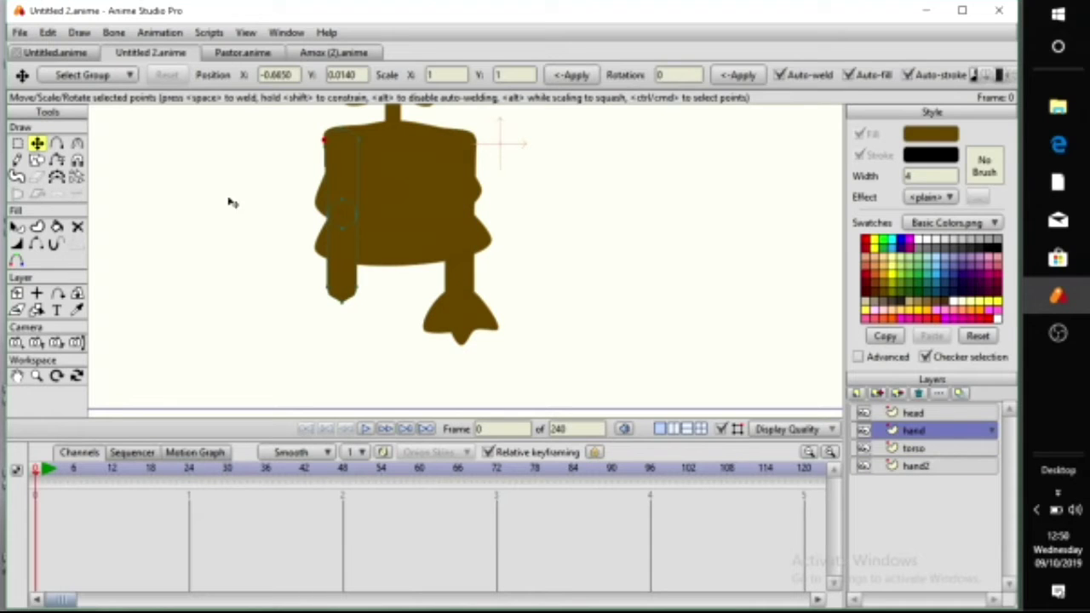
pyautogui.click(48, 32)
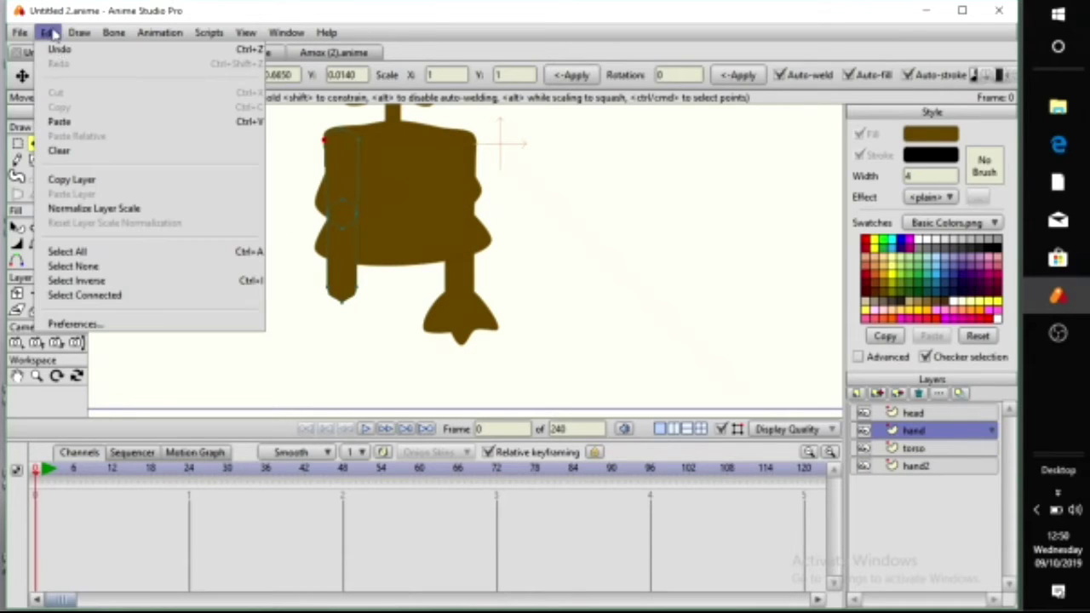
pyautogui.click(73, 123)
pyautogui.moveTo(467, 317); pyautogui.dragTo(347, 317)
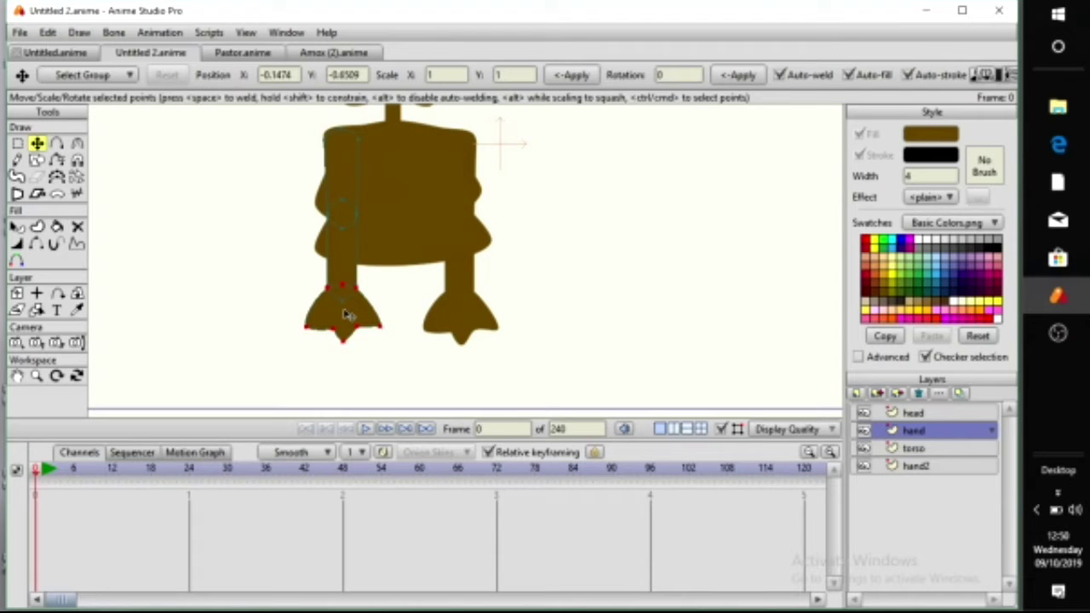
pyautogui.scroll(-4, 429, 306)
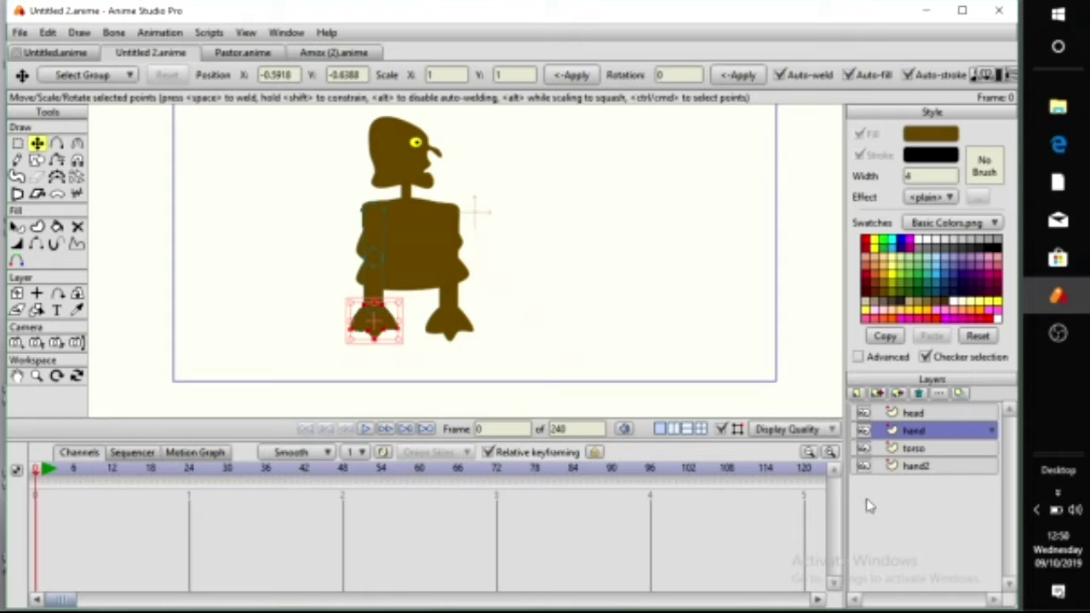
# Add a vector layer named "leg 1" directly above the hand2 layer
pyautogui.click(940, 468)
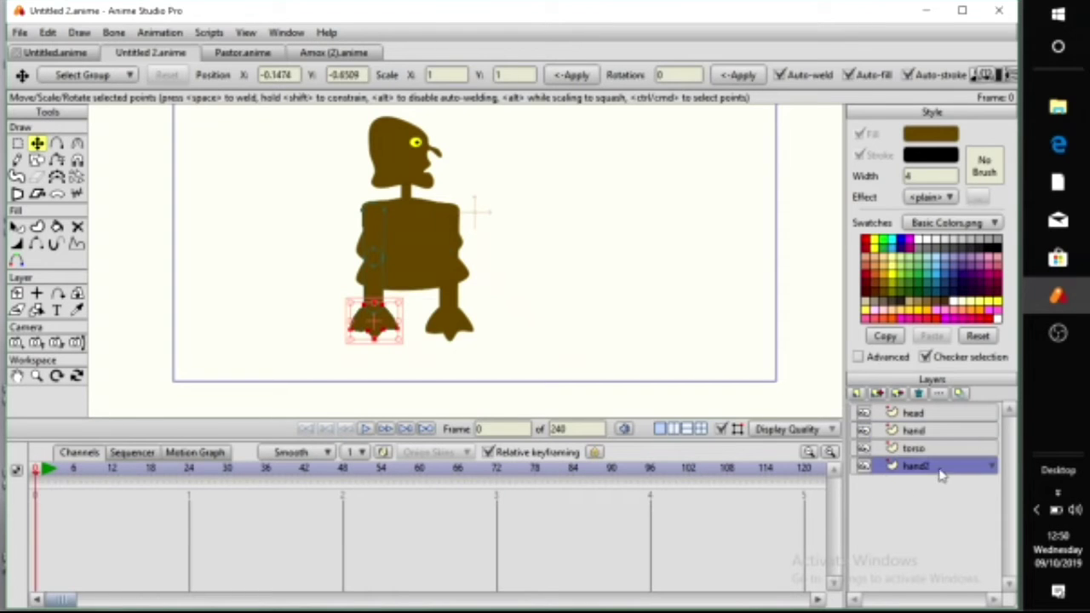
pyautogui.click(857, 394)
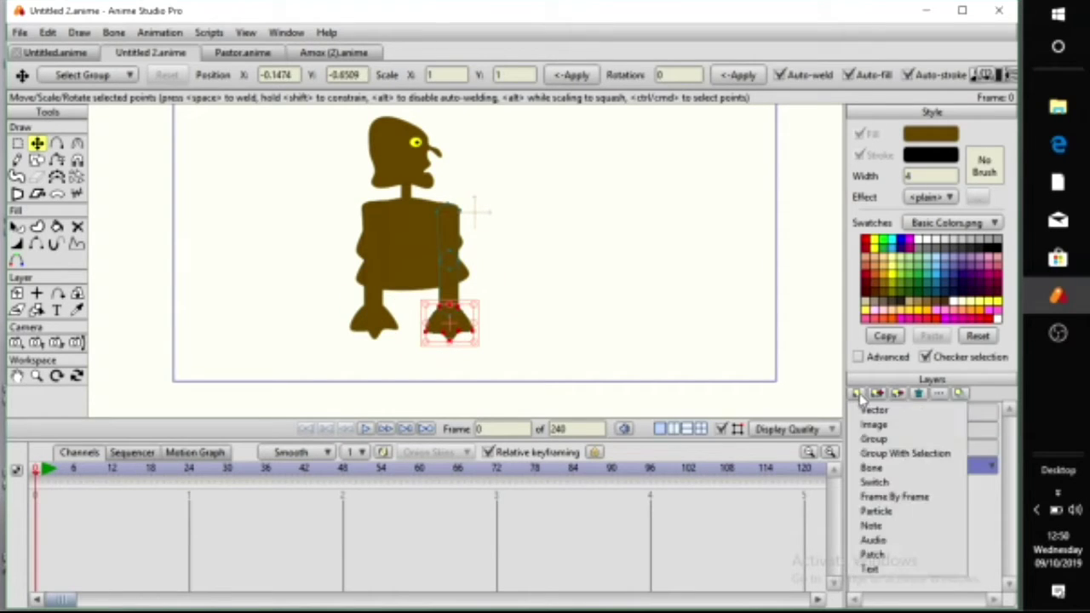
pyautogui.click(878, 411)
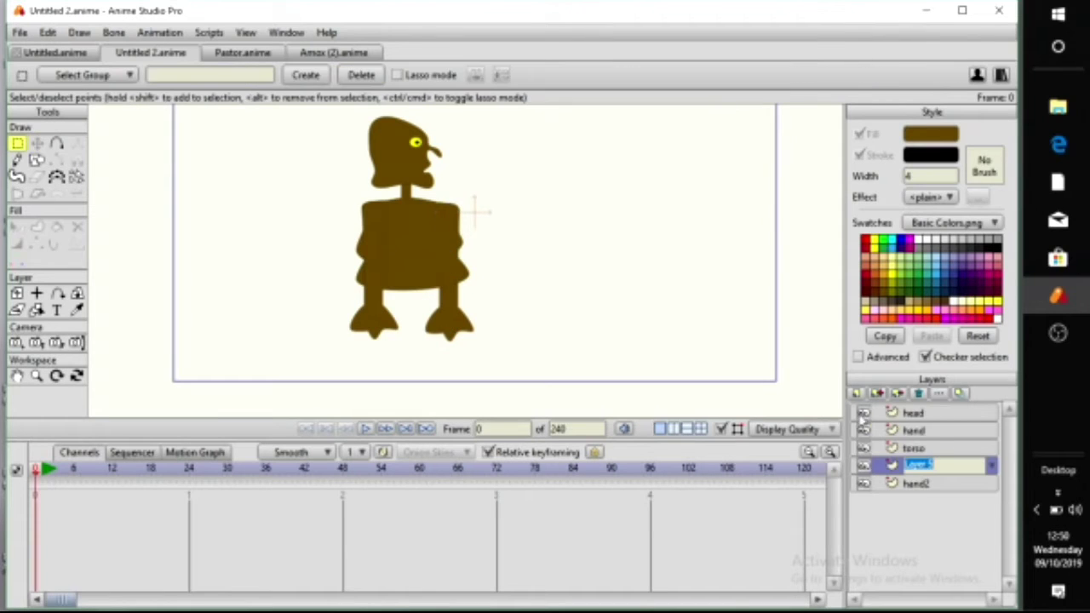
pyautogui.press('BackSpace')
pyautogui.press('Return')
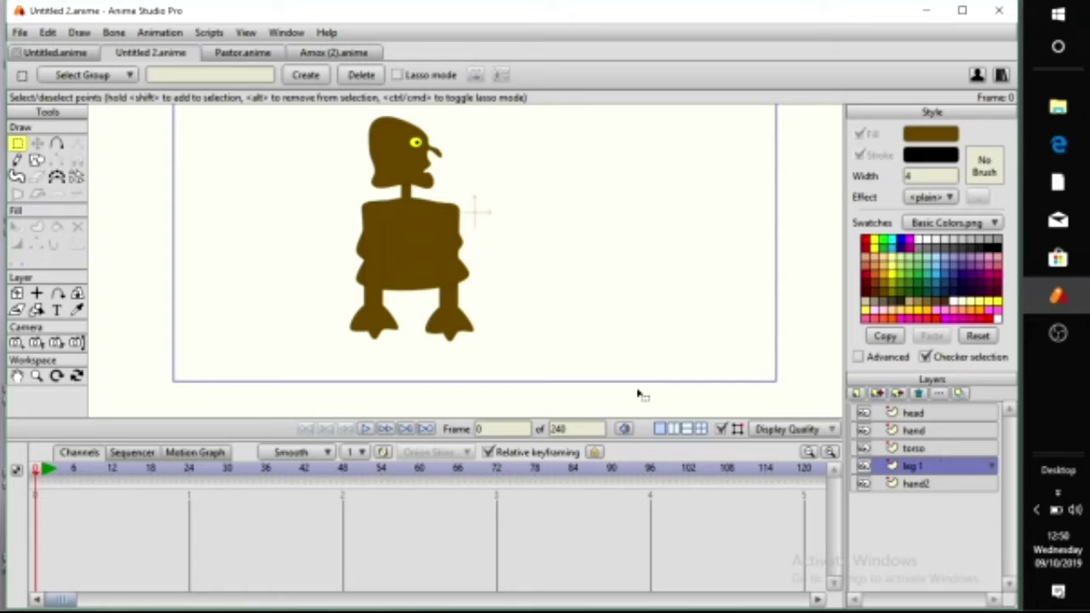
# Draw a tall, narrow filled rectangle beside the left hand and pull a new middle point outward from its upper and lower edges
pyautogui.click(36, 160)
pyautogui.scroll(3, 326, 285)
pyautogui.moveTo(329, 287); pyautogui.dragTo(411, 220)
pyautogui.moveTo(279, 247)
pyautogui.mouseDown()
pyautogui.moveTo(368, 233)
pyautogui.moveTo(359, 351)
pyautogui.mouseUp()
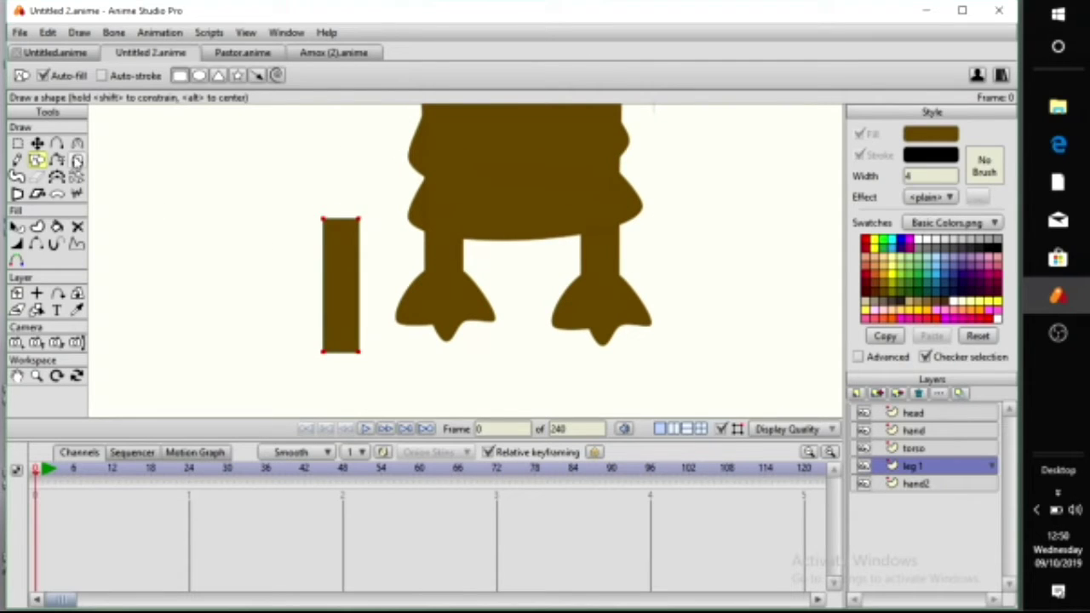
pyautogui.click(57, 143)
pyautogui.moveTo(340, 219); pyautogui.dragTo(340, 202)
pyautogui.moveTo(340, 351); pyautogui.dragTo(343, 373)
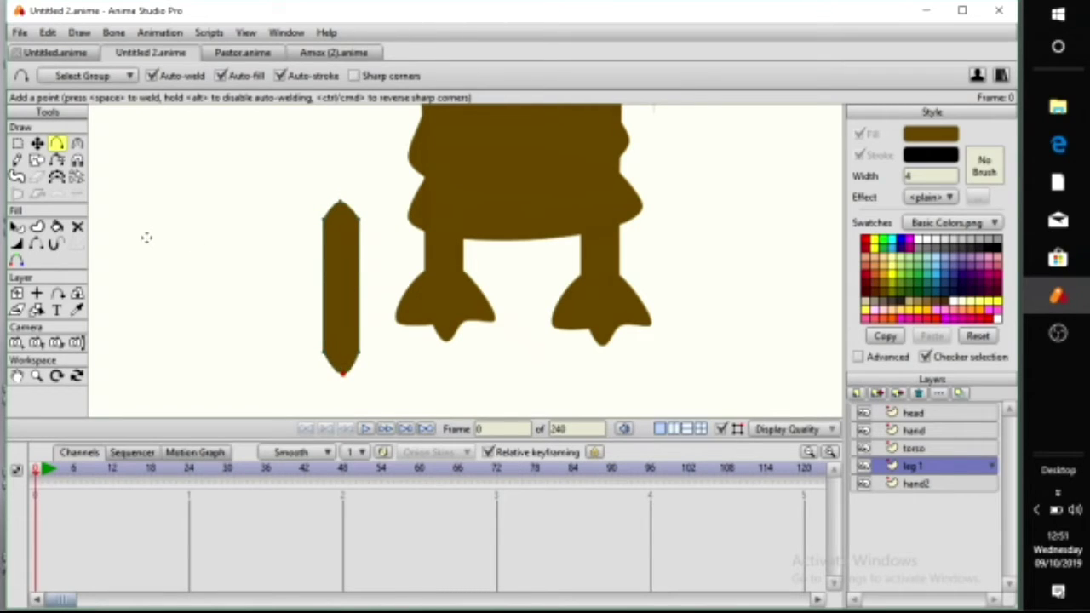
# Round the end points of the leg segment with the Curvature tool and nudge its lowest point slightly to the left
pyautogui.click(77, 143)
pyautogui.moveTo(339, 203); pyautogui.dragTo(391, 189)
pyautogui.scroll(-3, 428, 254)
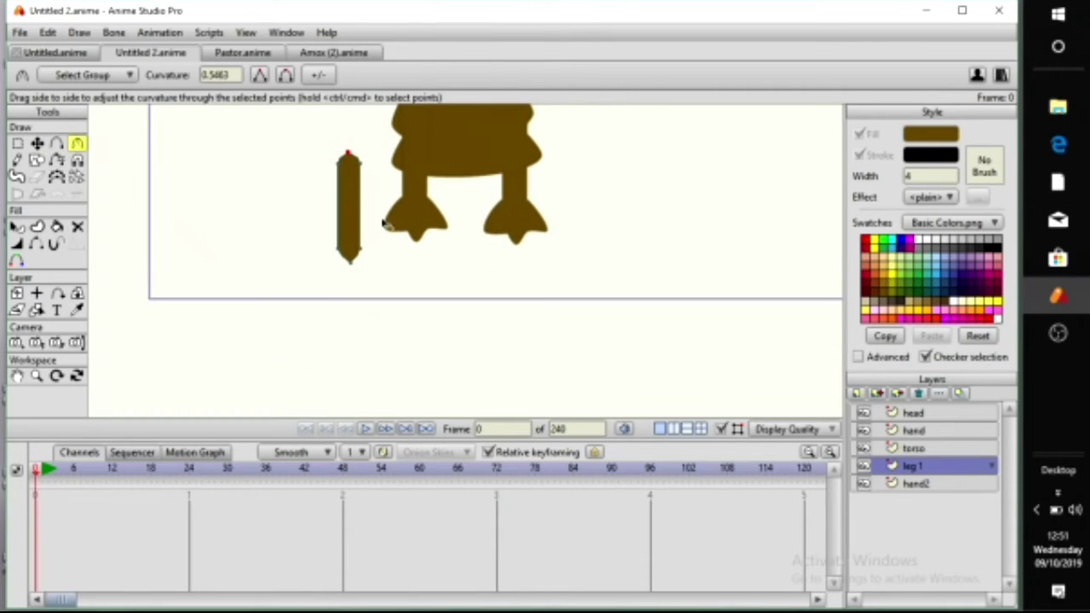
pyautogui.moveTo(343, 275); pyautogui.dragTo(429, 263)
pyautogui.scroll(2, 414, 275)
pyautogui.scroll(5, 414, 275)
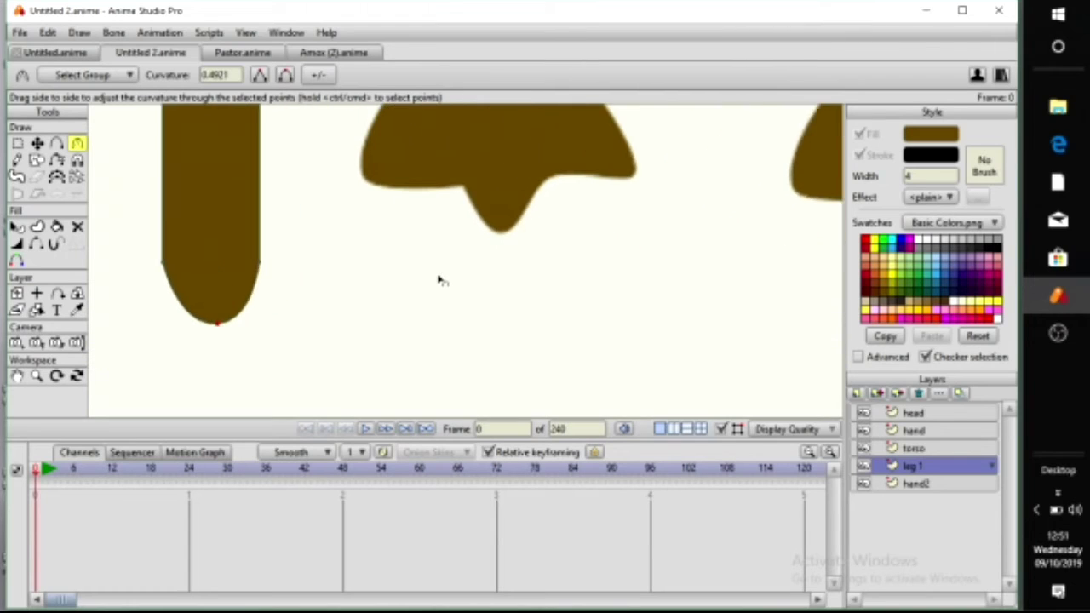
pyautogui.click(37, 143)
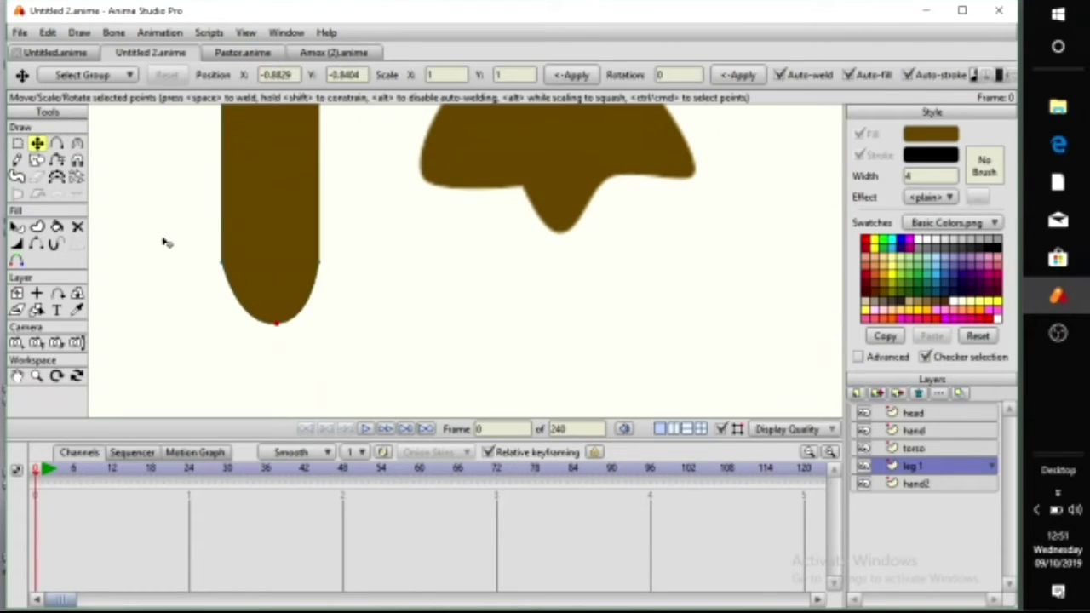
pyautogui.moveTo(275, 319)
pyautogui.mouseDown()
pyautogui.moveTo(260, 309)
pyautogui.moveTo(266, 317)
pyautogui.mouseUp()
pyautogui.scroll(-4, 267, 263)
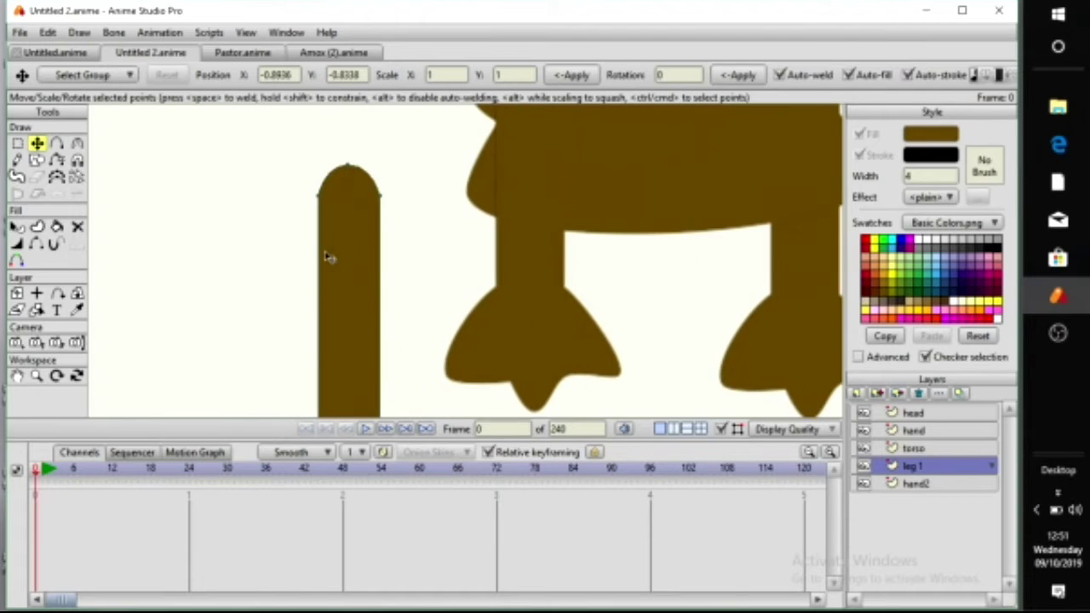
# Copy the whole leg segment, paste it on the same layer and move the copy straight down to form the lower leg
pyautogui.hotkey('ctrl', 'a')
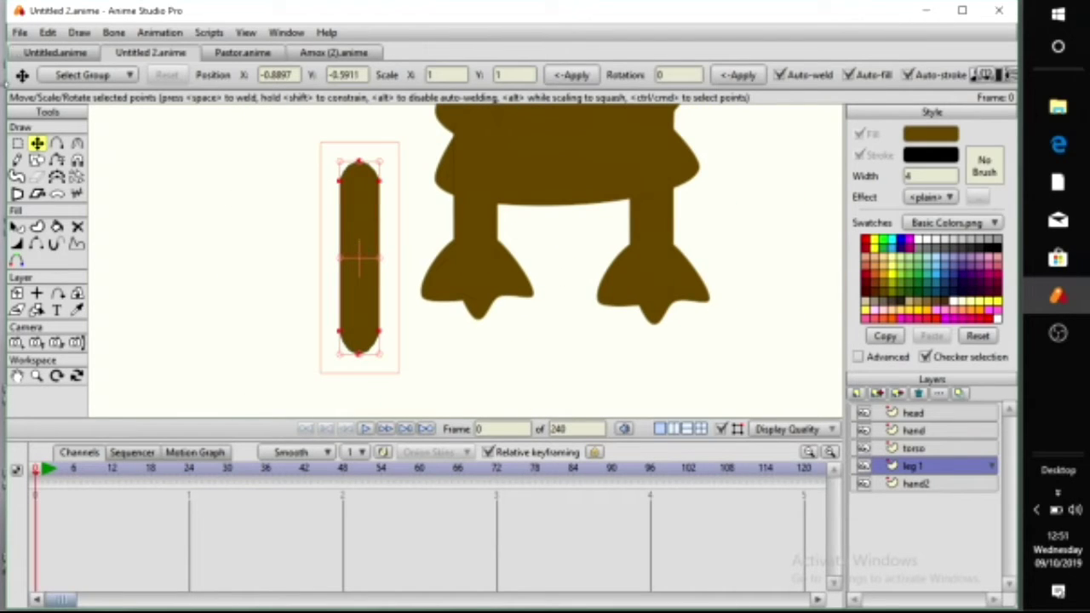
pyautogui.click(51, 35)
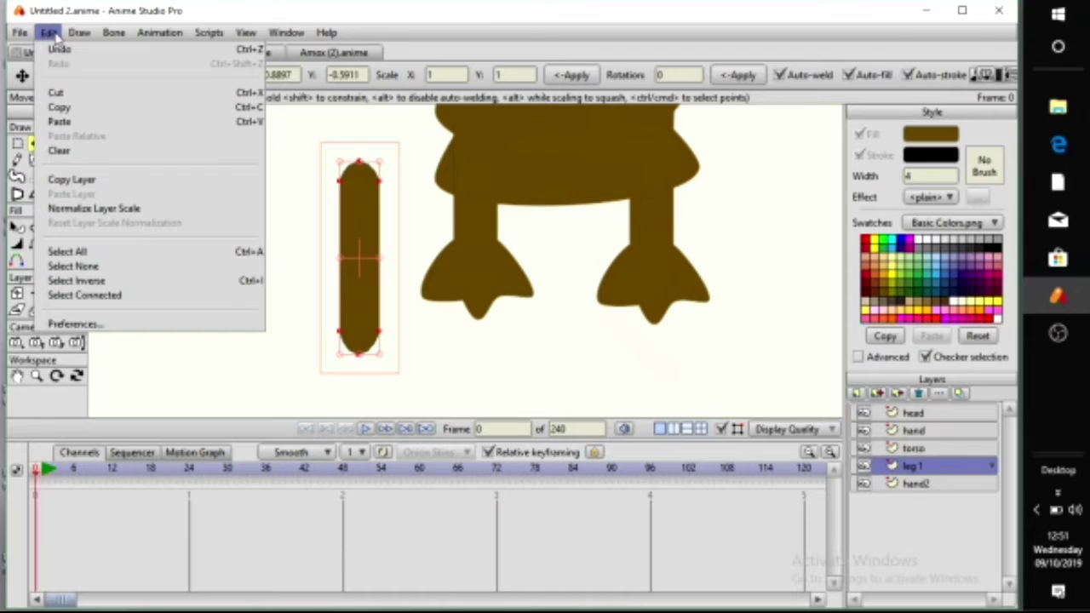
pyautogui.click(60, 107)
pyautogui.click(51, 34)
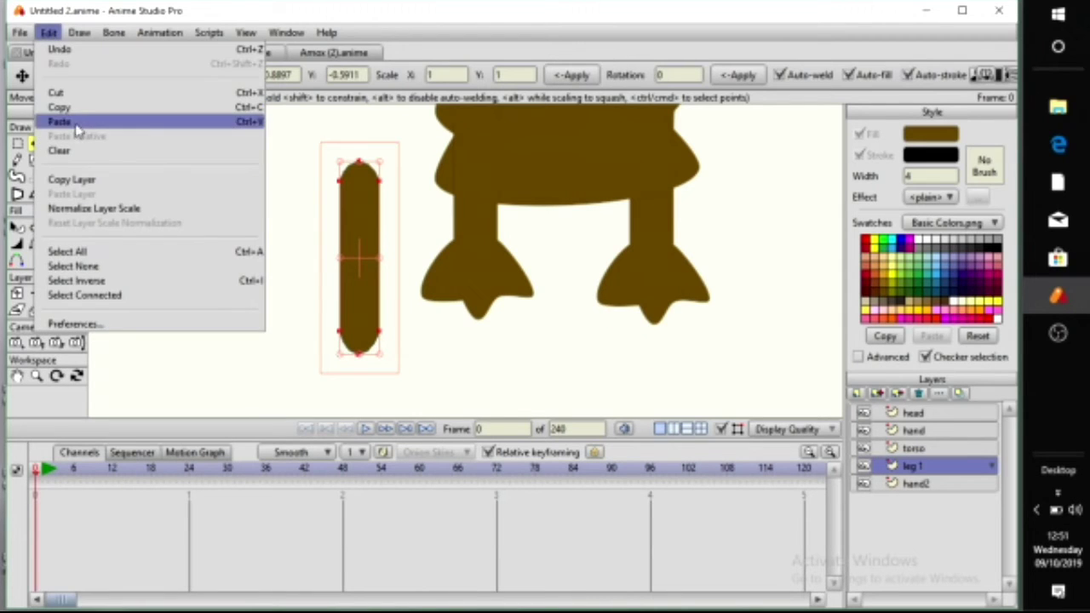
pyautogui.click(75, 121)
pyautogui.moveTo(365, 250); pyautogui.dragTo(362, 400)
# Move both leg segments together under the left side of the torso and shorten the leg from its lower end
pyautogui.hotkey('ctrl', 'a')
pyautogui.moveTo(340, 322); pyautogui.dragTo(332, 224)
pyautogui.scroll(-3, 456, 322)
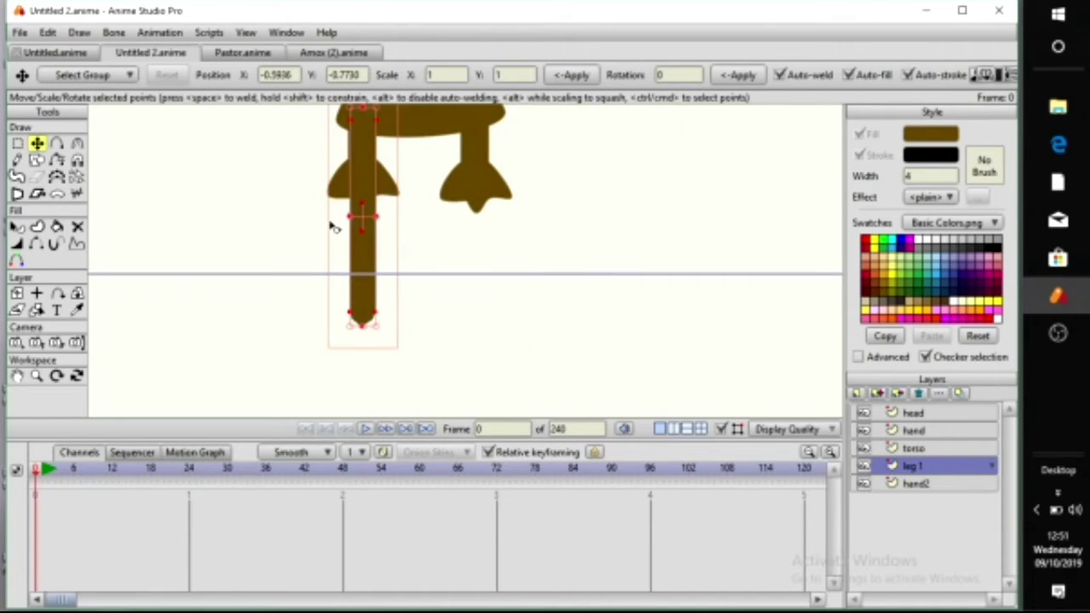
pyautogui.moveTo(364, 331); pyautogui.dragTo(363, 285)
pyautogui.moveTo(342, 213); pyautogui.dragTo(341, 303)
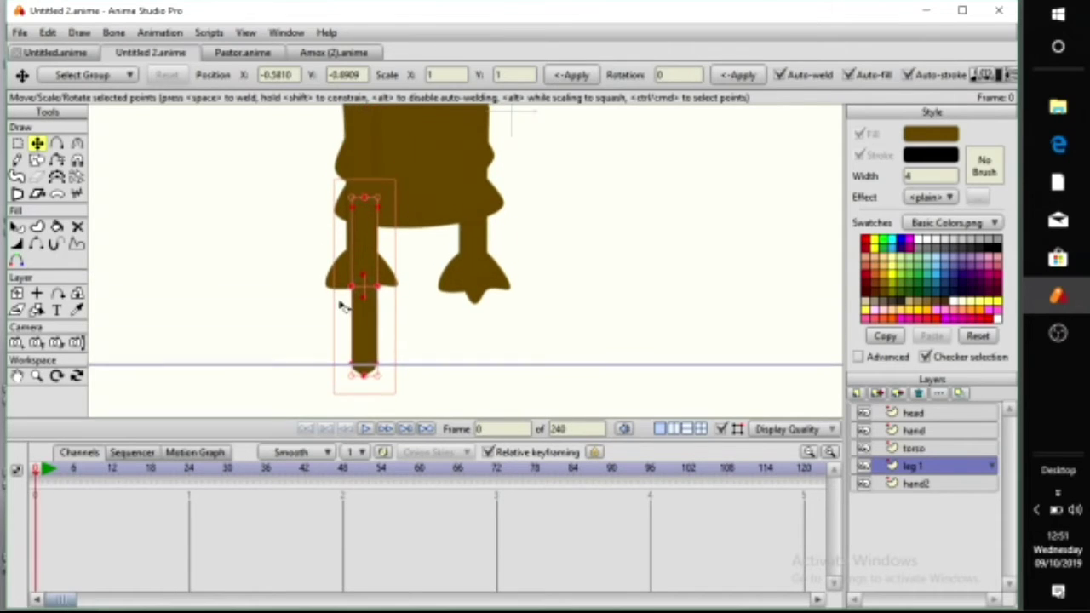
pyautogui.scroll(-1, 342, 304)
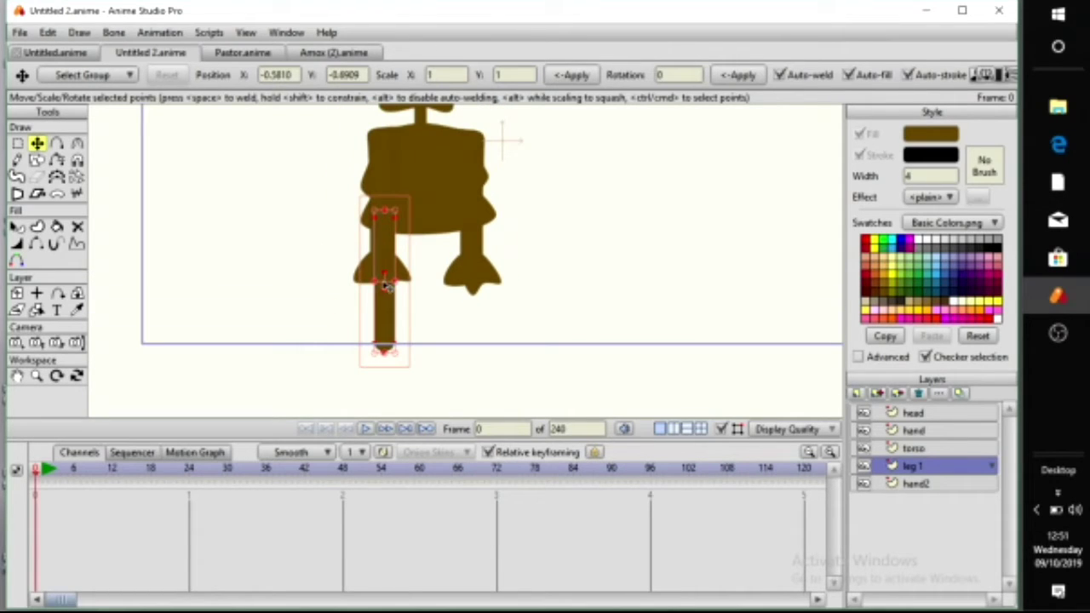
pyautogui.moveTo(494, 288); pyautogui.dragTo(488, 319)
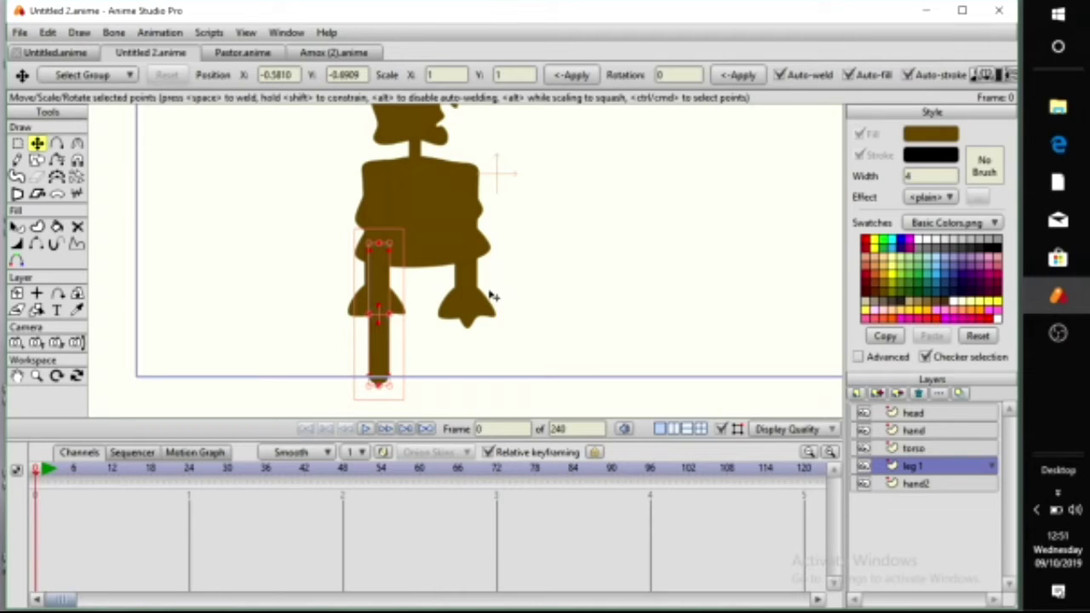
# Add a vector layer named "leg 2" directly above the leg 1 layer
pyautogui.click(857, 395)
pyautogui.click(878, 411)
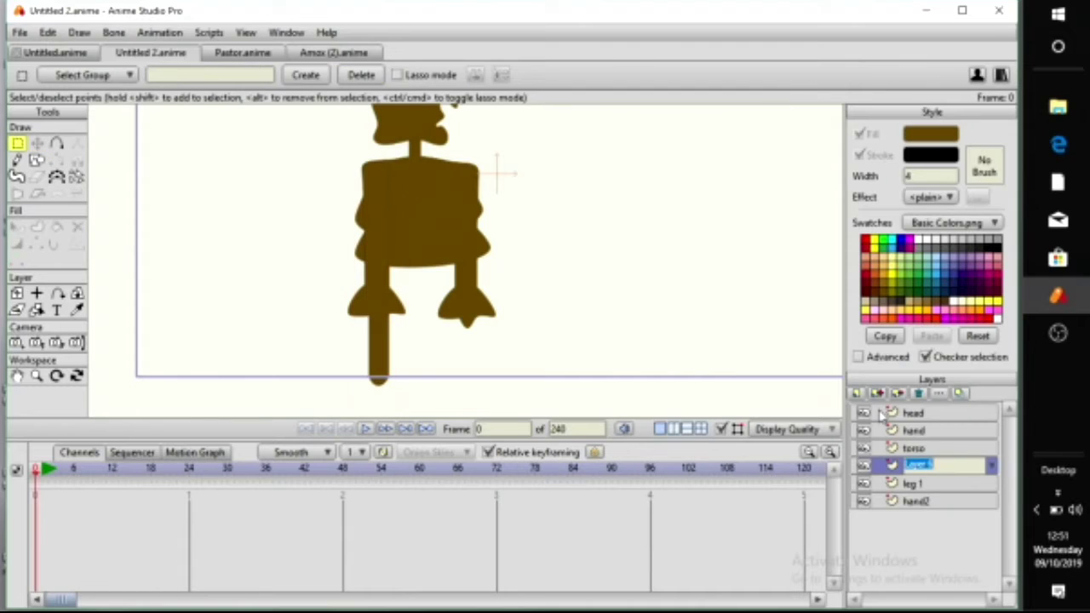
pyautogui.press('BackSpace')
pyautogui.write('leg 2')
pyautogui.press('Return')
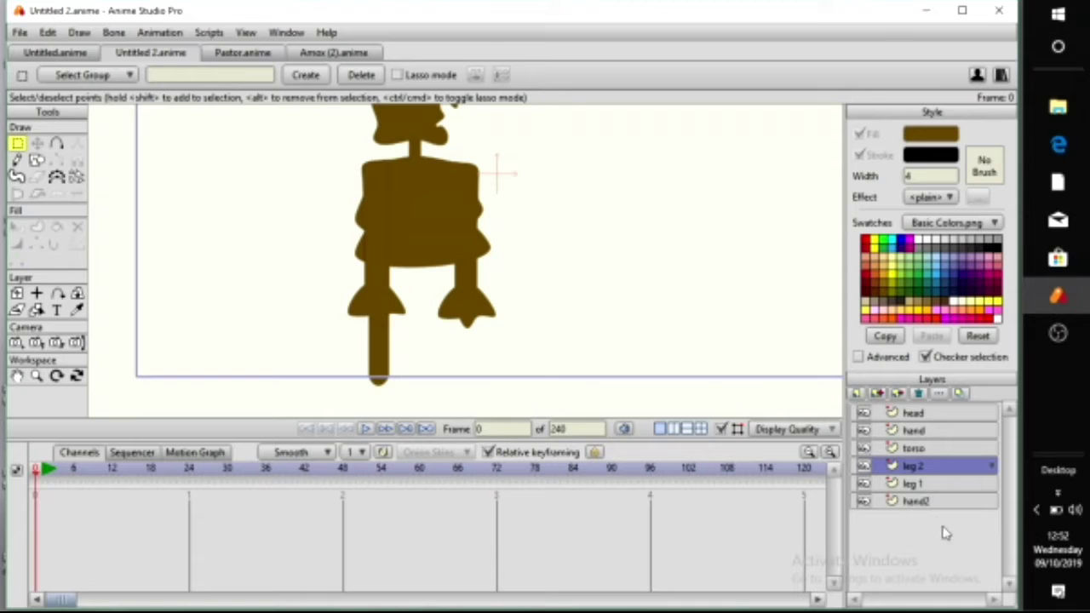
# Copy the two leg segments from the leg 1 layer and paste them onto the leg 2 layer
pyautogui.click(924, 484)
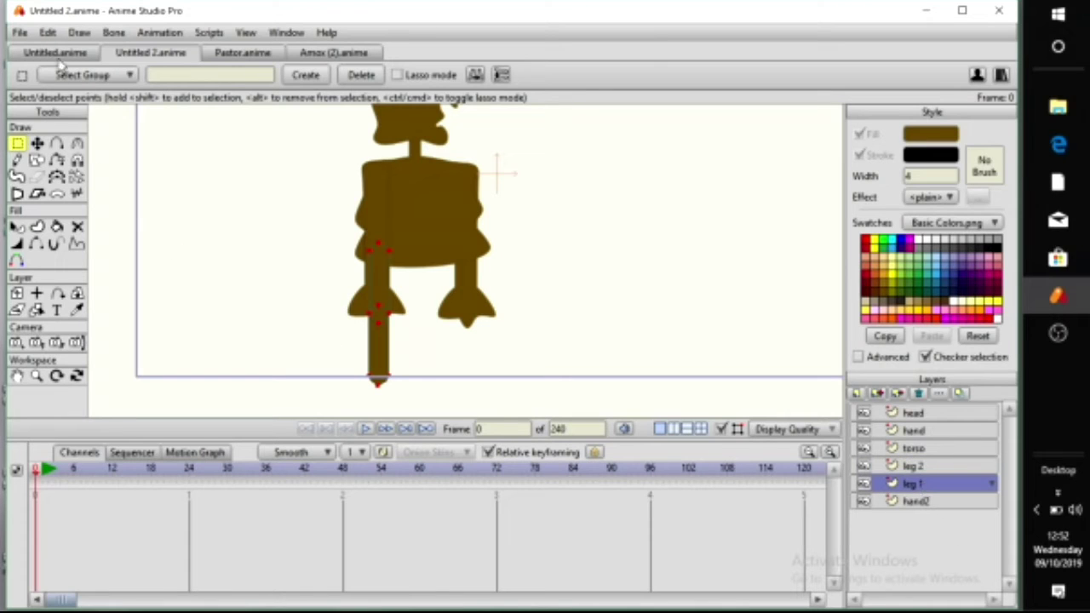
pyautogui.click(58, 34)
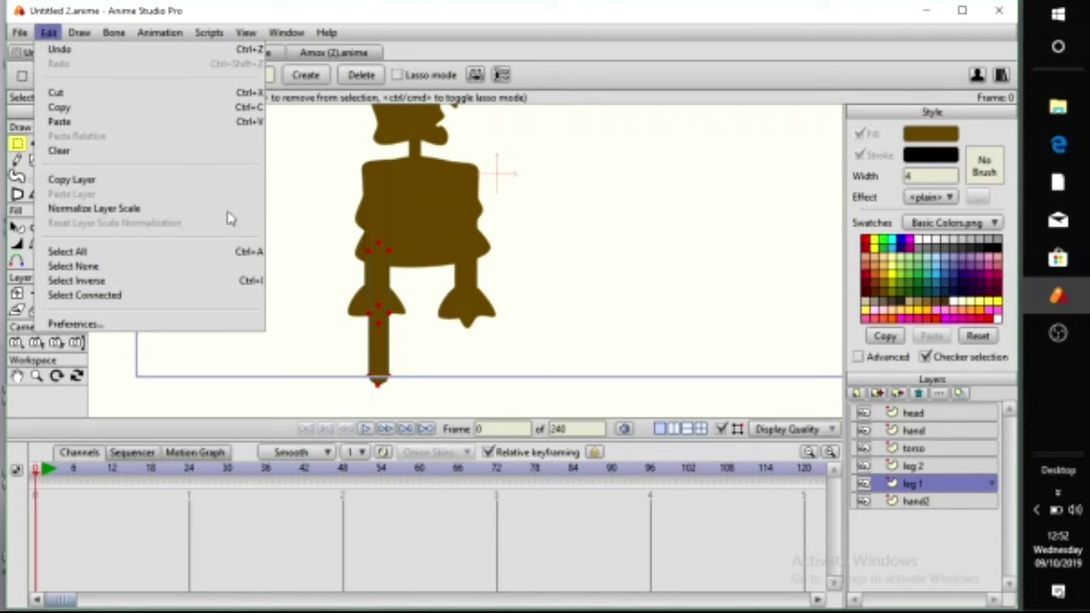
pyautogui.click(60, 108)
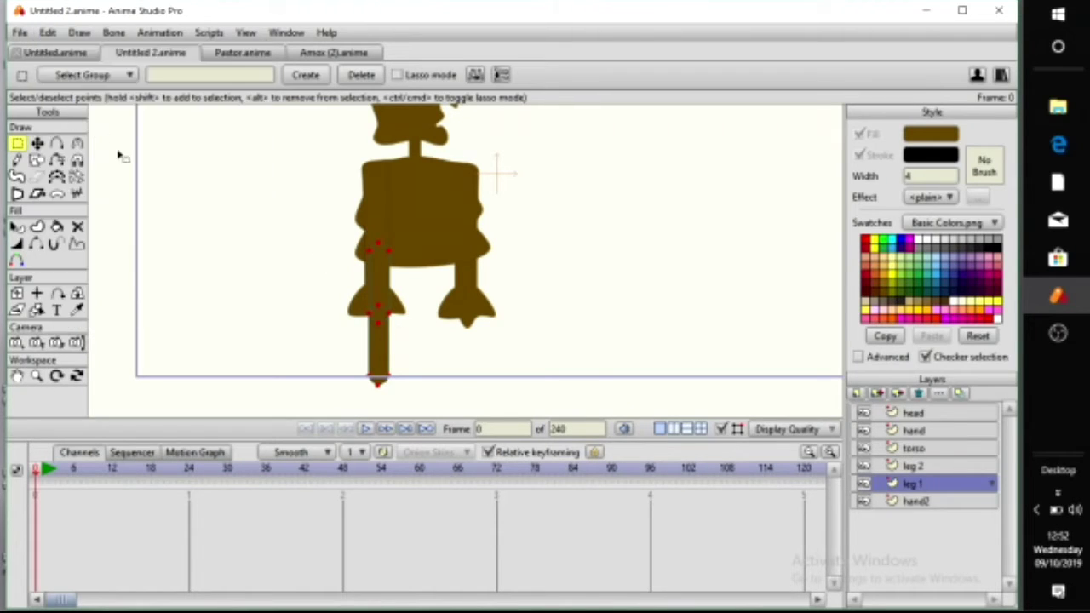
pyautogui.click(925, 466)
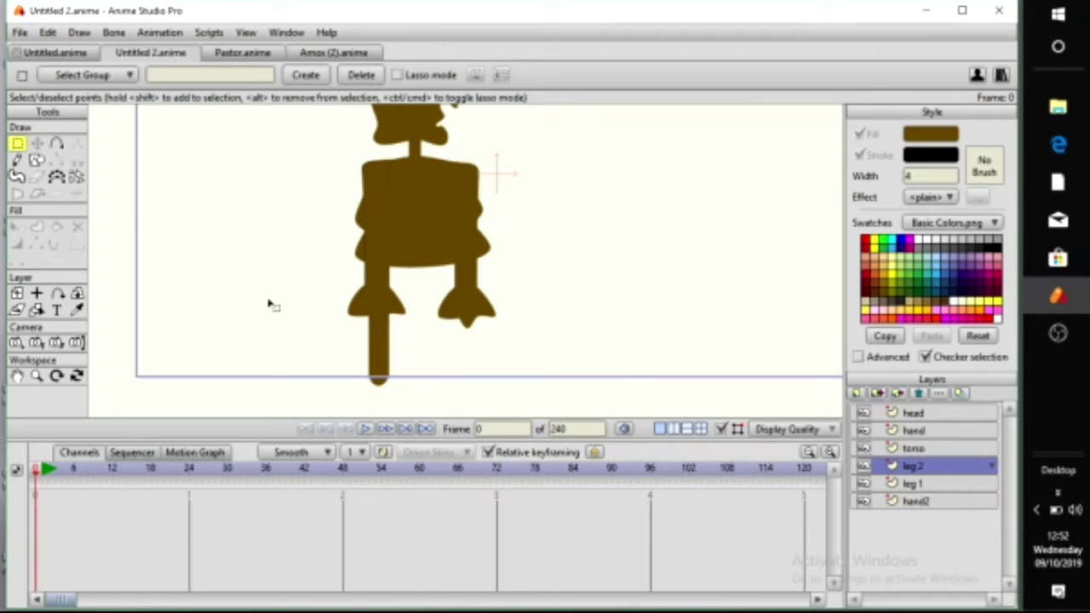
pyautogui.click(49, 34)
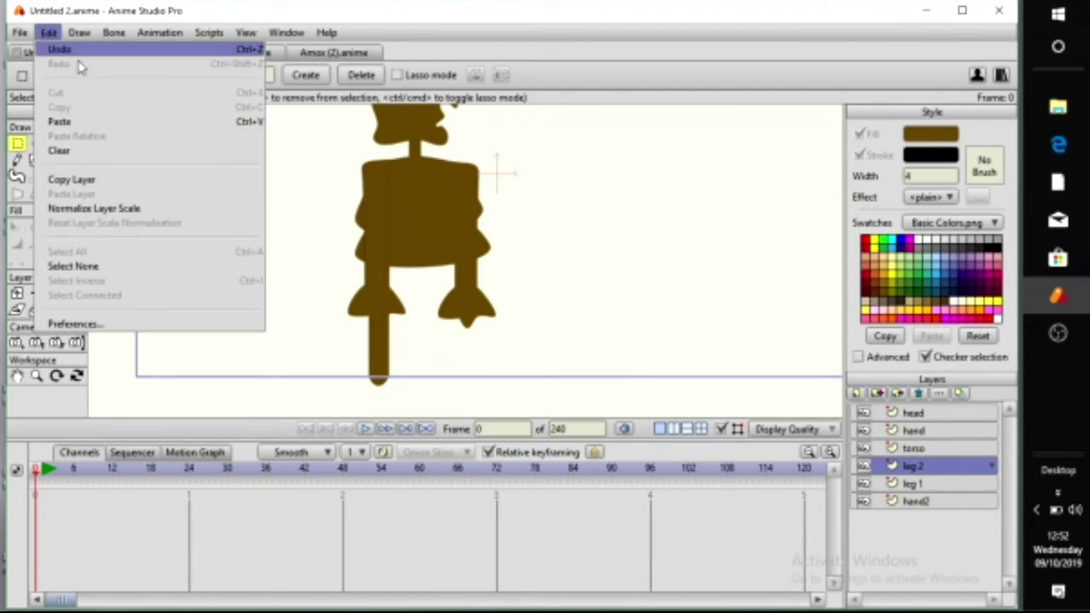
pyautogui.click(81, 124)
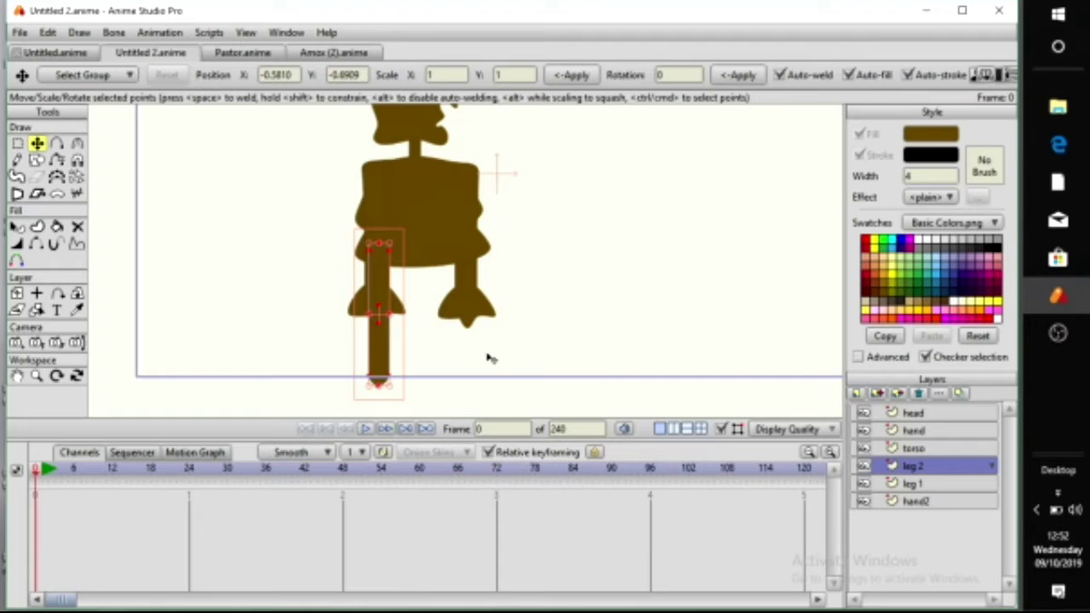
# Move the pasted leg horizontally to sit under the right side of the torso, behind the right hand
pyautogui.moveTo(379, 319); pyautogui.dragTo(462, 317)
pyautogui.scroll(-1, 447, 314)
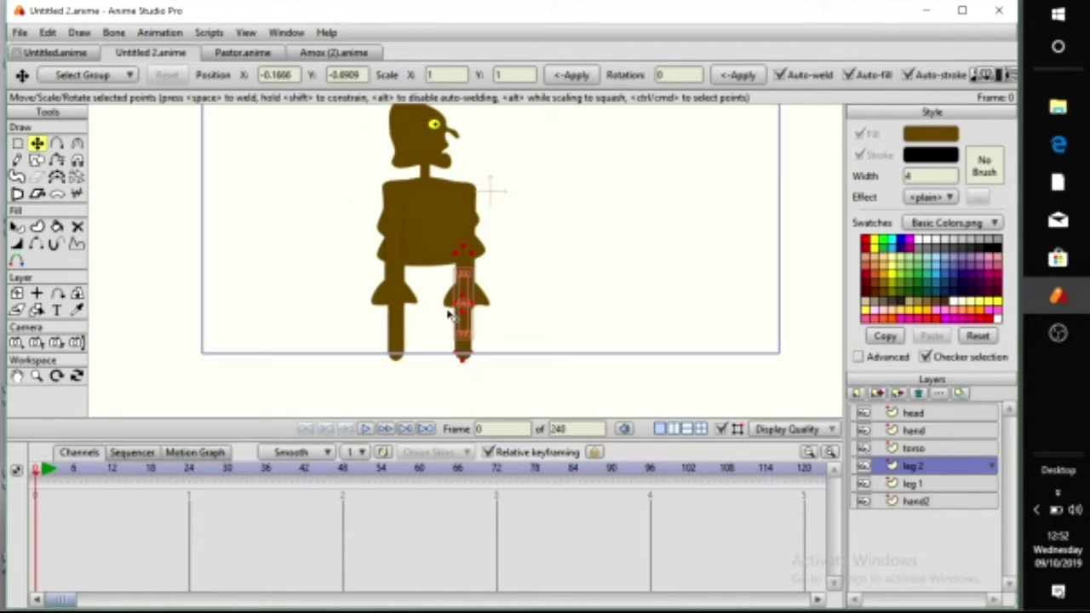
pyautogui.scroll(1, 435, 298)
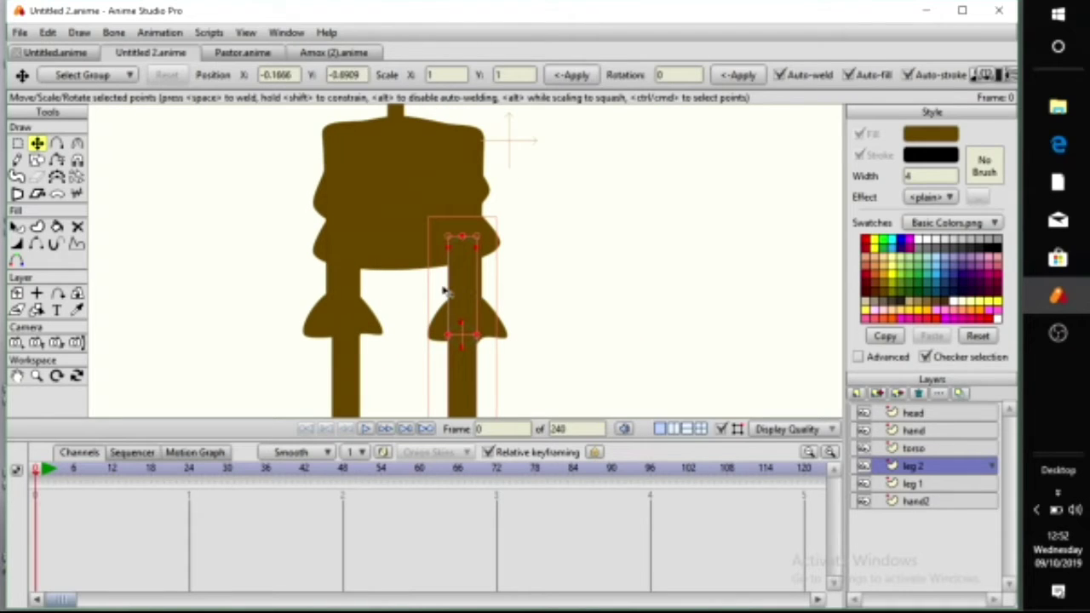
pyautogui.scroll(-1, 443, 294)
pyautogui.moveTo(443, 298); pyautogui.dragTo(443, 308)
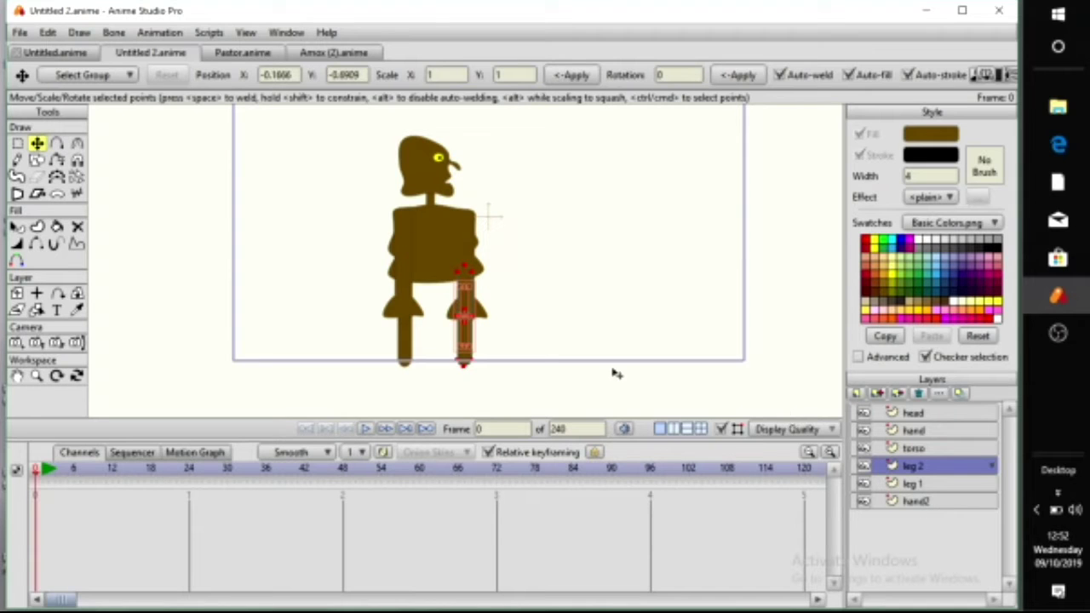
# Draw a wide filled rectangle for the foot on the leg 2 layer and position it just below the leg's rounded end
pyautogui.scroll(4, 616, 373)
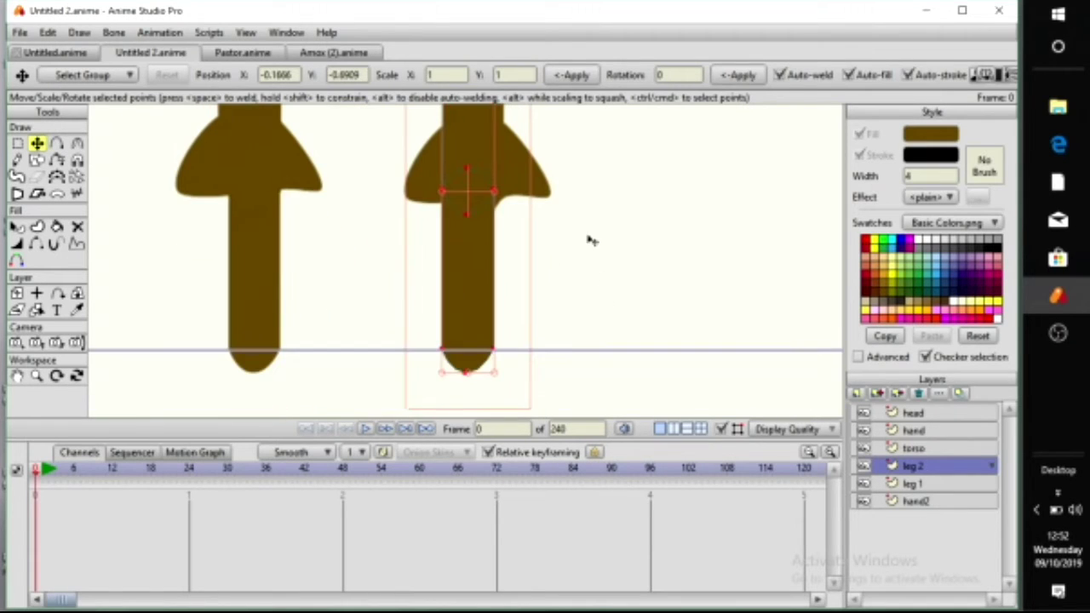
pyautogui.click(37, 159)
pyautogui.moveTo(328, 264); pyautogui.dragTo(279, 202)
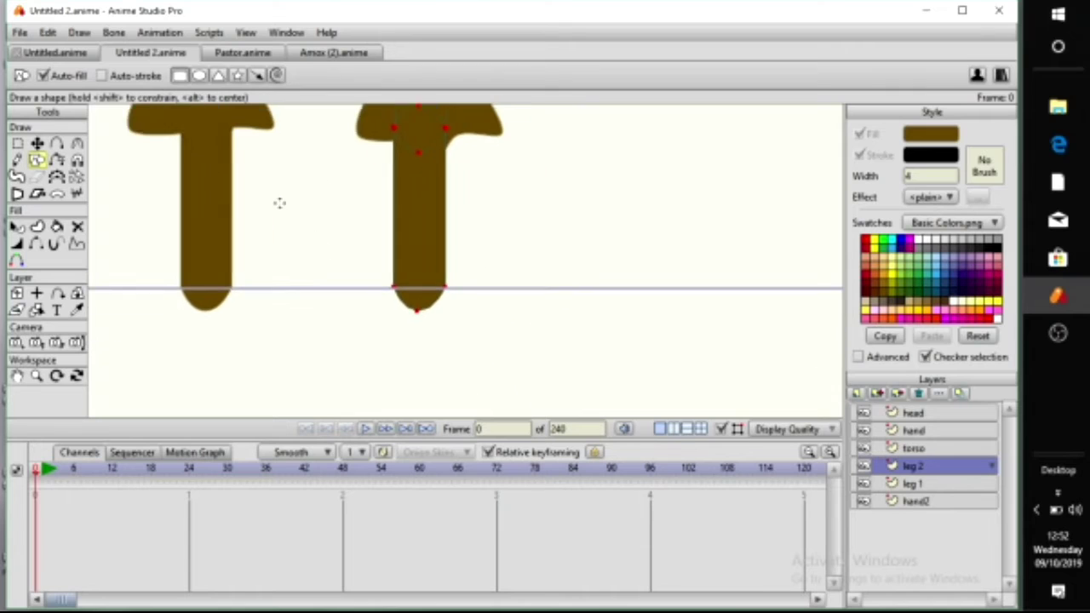
pyautogui.scroll(2, 285, 209)
pyautogui.moveTo(322, 337); pyautogui.dragTo(504, 400)
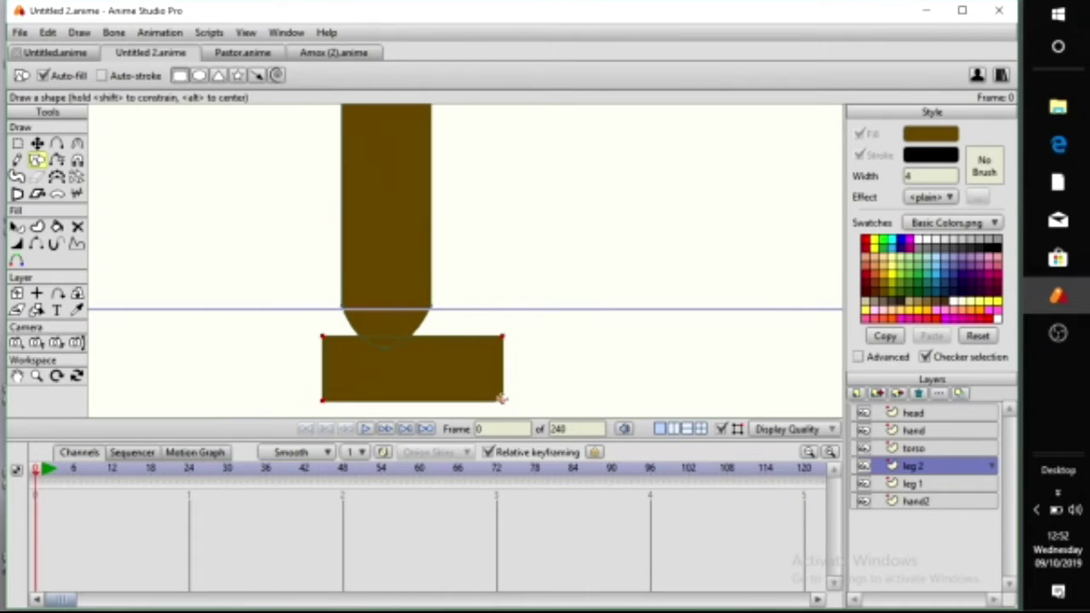
pyautogui.click(36, 143)
pyautogui.moveTo(417, 377); pyautogui.dragTo(398, 291)
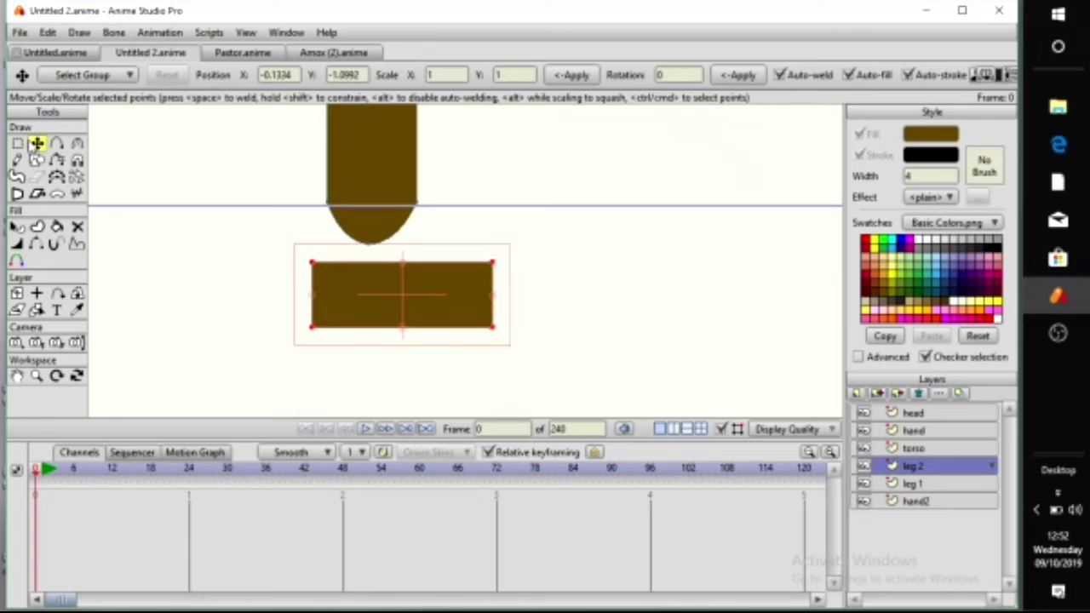
# Add two points along the foot's upper edge, raising one under the ankle and pulling the other down before the toe
pyautogui.click(58, 143)
pyautogui.moveTo(381, 266); pyautogui.dragTo(394, 250)
pyautogui.moveTo(461, 253); pyautogui.dragTo(688, 347)
# Round the upper and lower corner points at the toe end of the foot with the Curvature tool
pyautogui.click(77, 143)
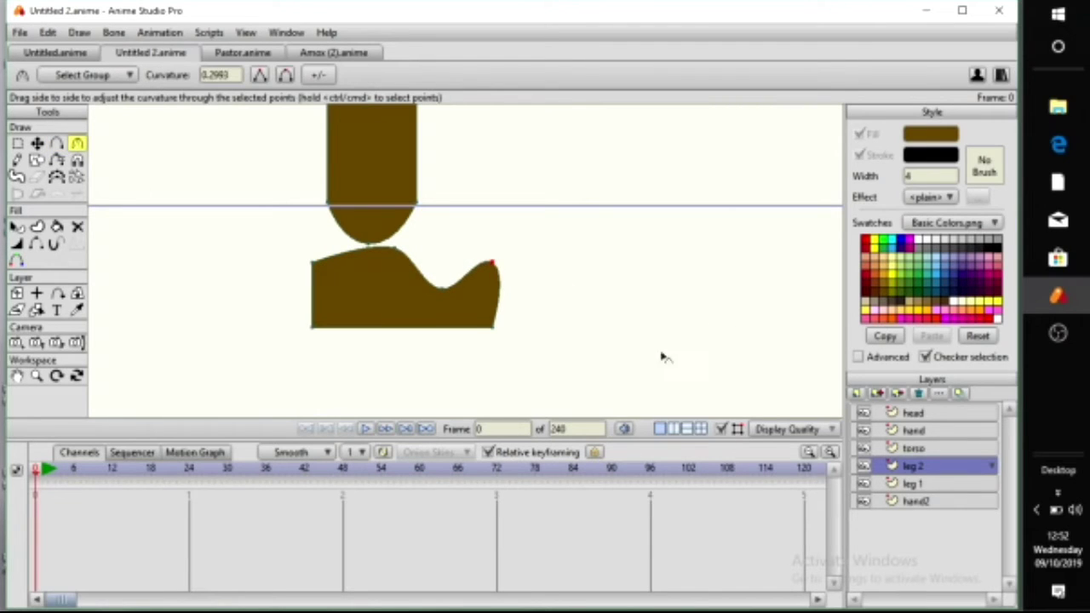
pyautogui.moveTo(496, 332); pyautogui.dragTo(558, 295)
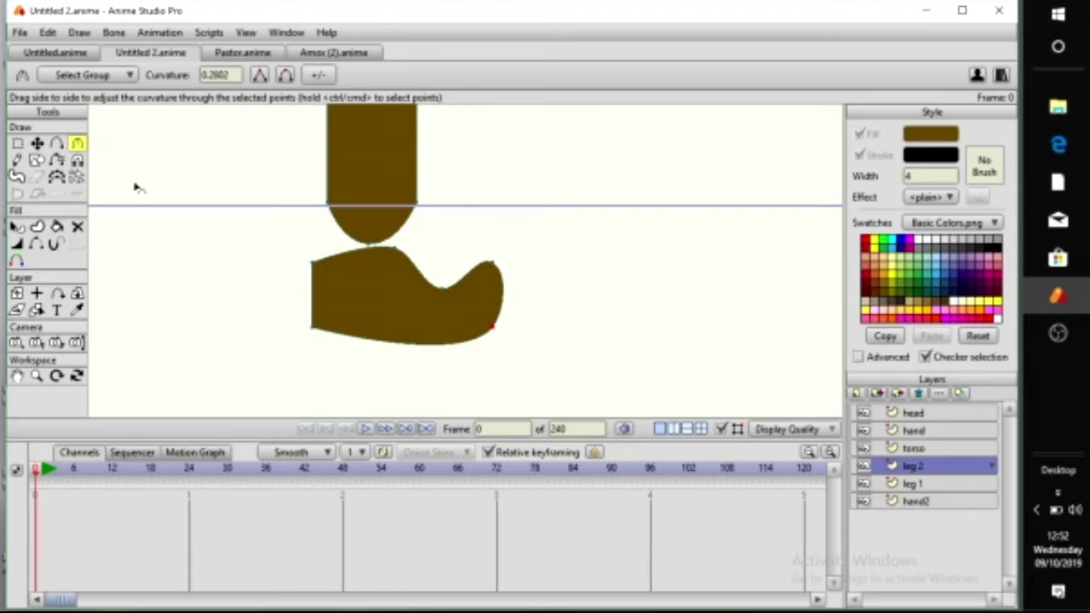
pyautogui.click(36, 143)
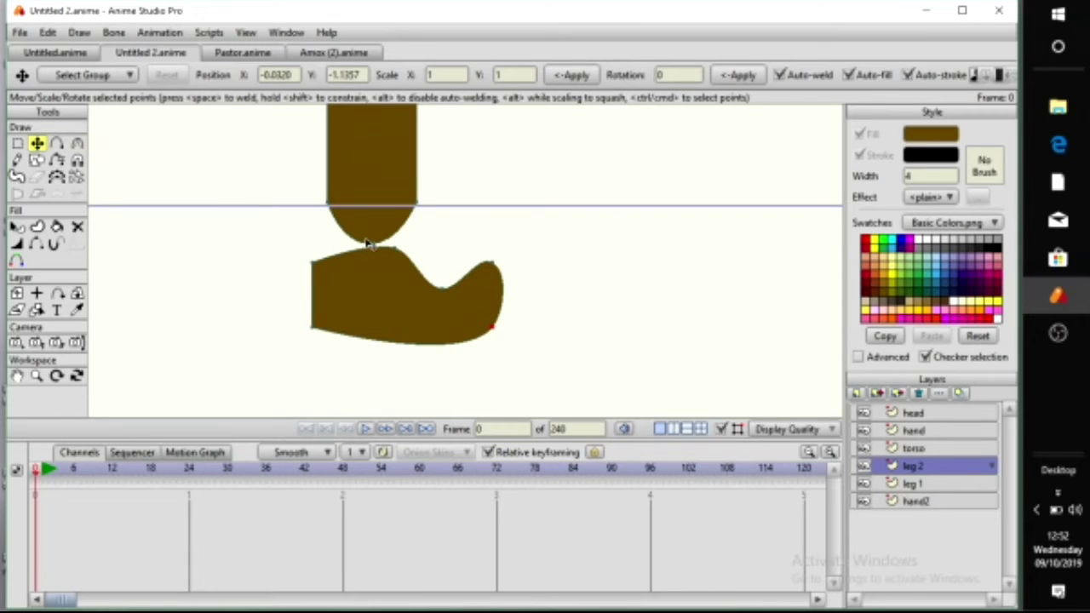
# Lengthen the foot's toe end and raise the foot's two upper ankle points to the lower corners of the leg
pyautogui.moveTo(494, 328); pyautogui.dragTo(557, 322)
pyautogui.moveTo(379, 252); pyautogui.dragTo(400, 252)
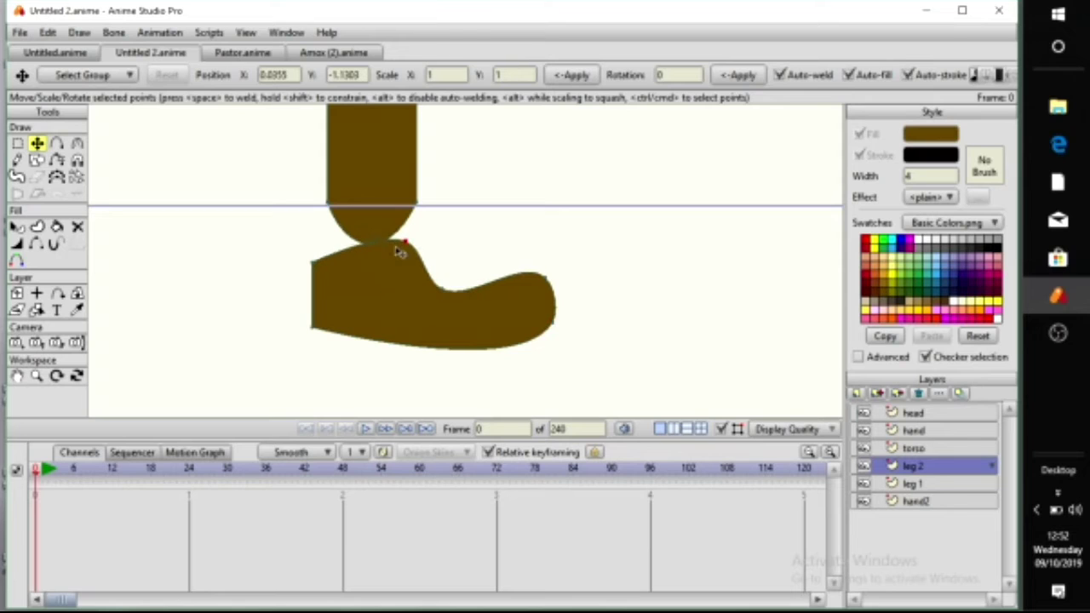
pyautogui.moveTo(332, 261); pyautogui.dragTo(345, 205)
pyautogui.moveTo(397, 245); pyautogui.dragTo(416, 206)
# Align the foot's two upper ankle points precisely with the leg's side edges
pyautogui.scroll(4, 378, 219)
pyautogui.moveTo(428, 354); pyautogui.dragTo(661, 300)
pyautogui.scroll(4, 473, 309)
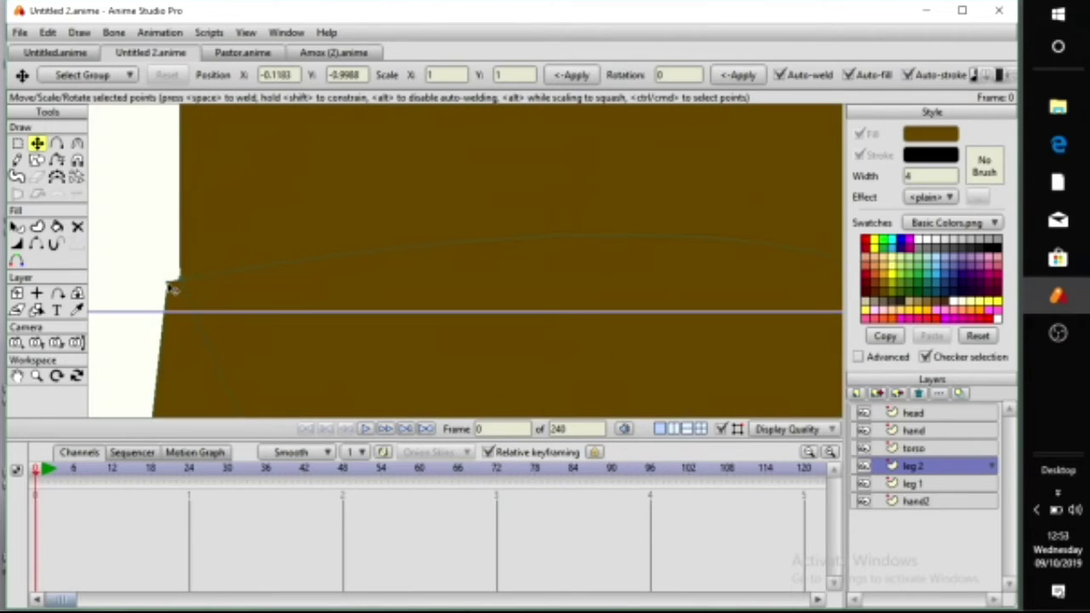
pyautogui.moveTo(168, 281); pyautogui.dragTo(180, 280)
pyautogui.scroll(-4, 480, 297)
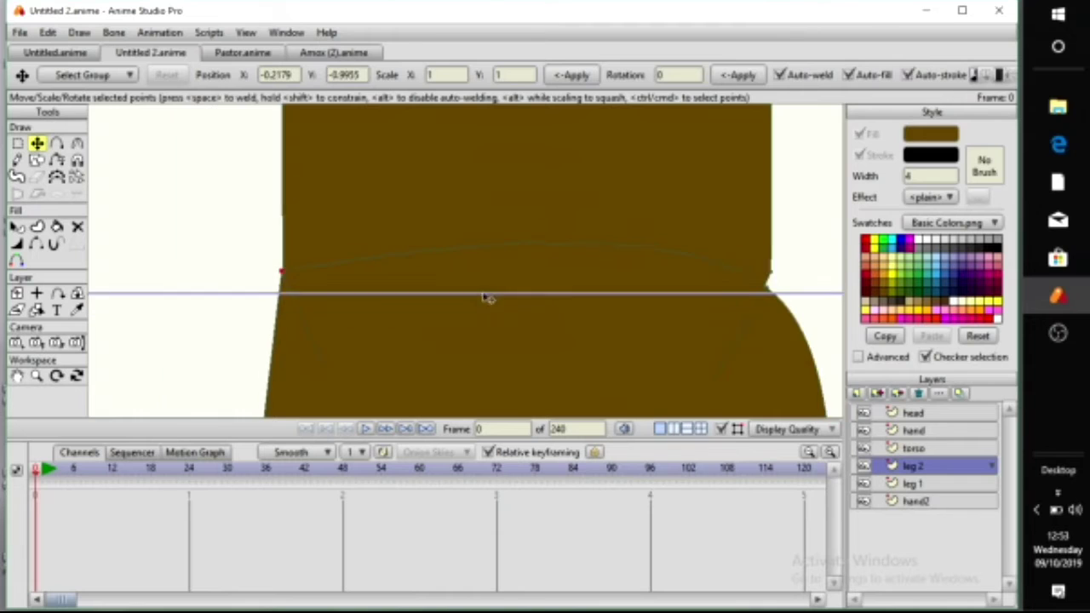
pyautogui.moveTo(484, 297); pyautogui.dragTo(318, 297)
pyautogui.moveTo(602, 294); pyautogui.dragTo(615, 275)
# Add a point on the foot's upper edge, raise it inside the leg, and round it to a curvature of 0.5134
pyautogui.press('a')
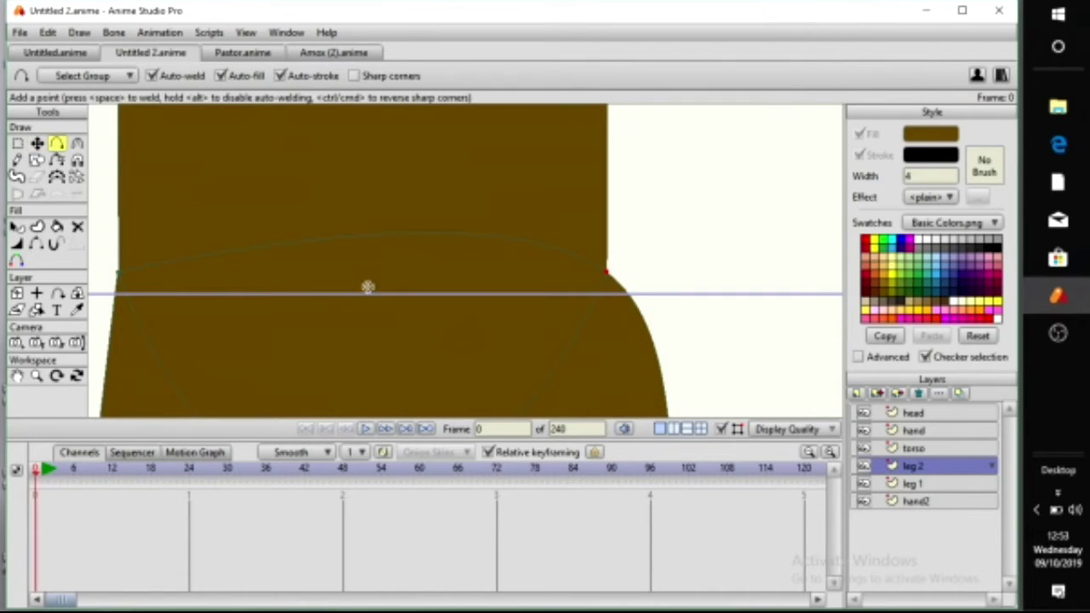
pyautogui.click(333, 135)
pyautogui.scroll(-2, 344, 196)
pyautogui.moveTo(351, 198); pyautogui.dragTo(350, 287)
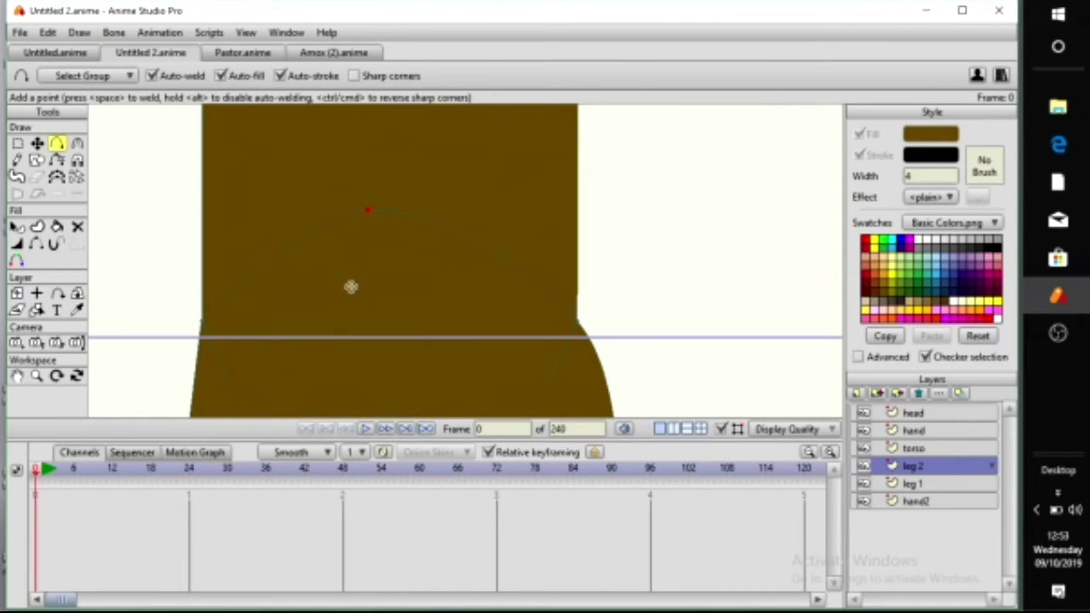
pyautogui.click(78, 145)
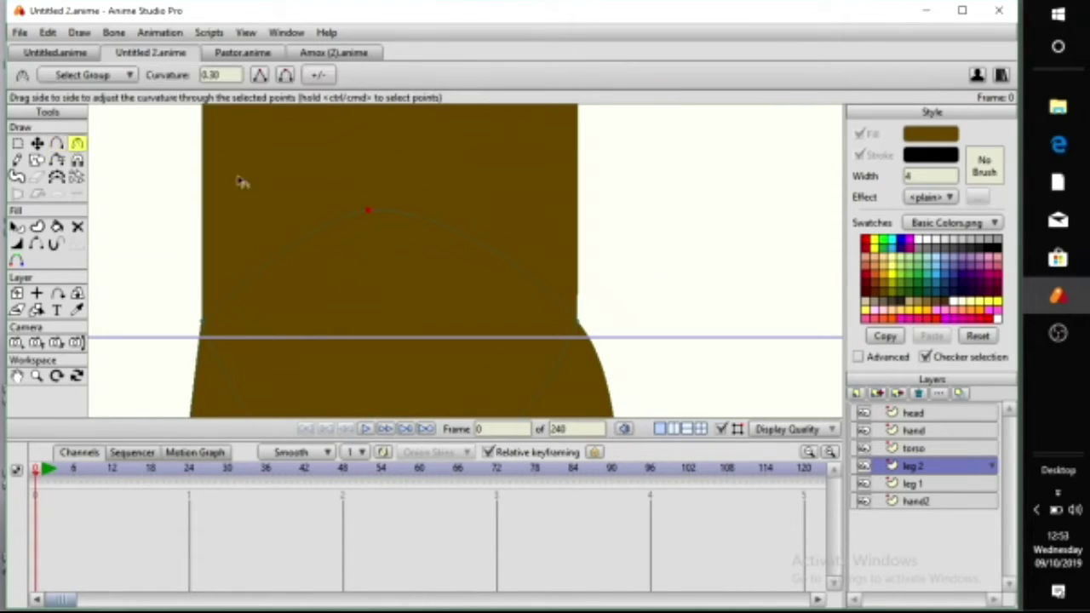
pyautogui.scroll(-2, 434, 271)
pyautogui.moveTo(387, 413); pyautogui.dragTo(346, 283)
pyautogui.scroll(-3, 373, 297)
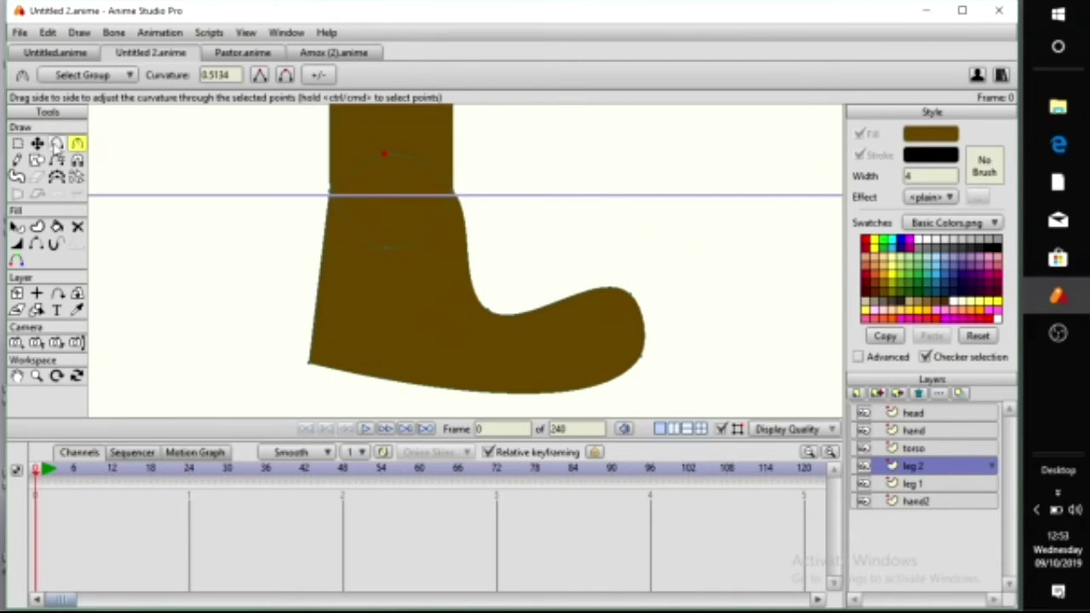
# Reshape the foot by raising its heel corner, instep point and both toe points
pyautogui.click(37, 143)
pyautogui.moveTo(343, 377); pyautogui.dragTo(360, 341)
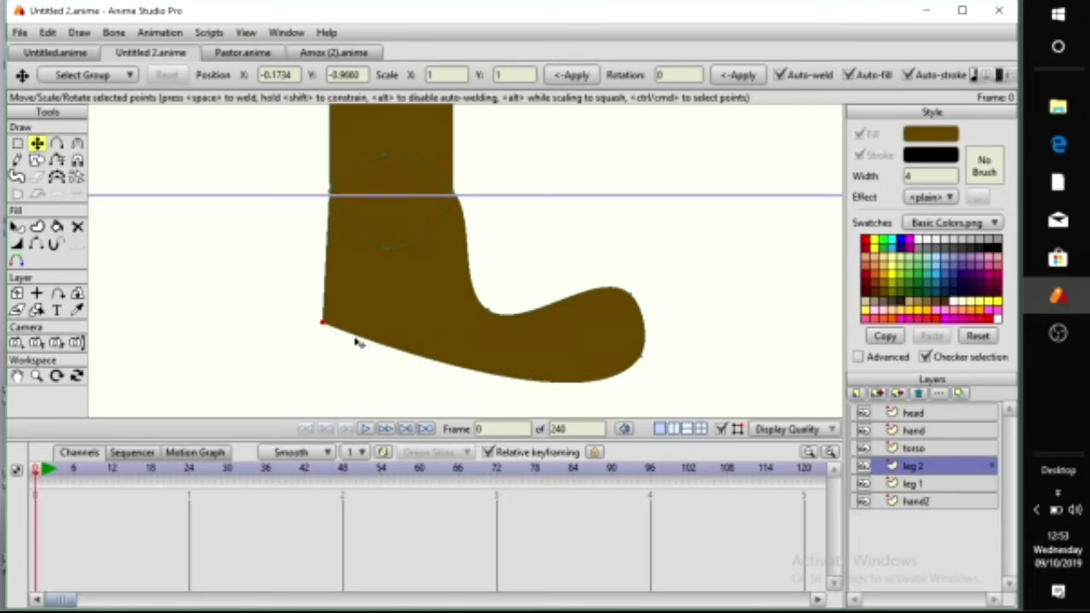
pyautogui.moveTo(494, 304); pyautogui.dragTo(490, 270)
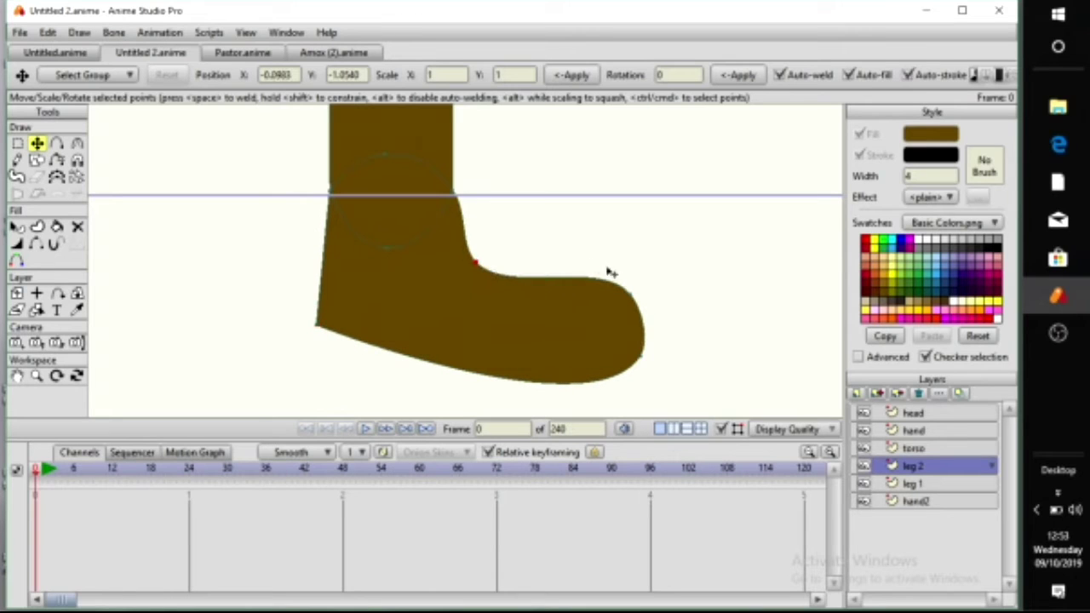
pyautogui.moveTo(635, 297); pyautogui.dragTo(643, 245)
pyautogui.moveTo(651, 376); pyautogui.dragTo(656, 326)
pyautogui.moveTo(493, 278); pyautogui.dragTo(498, 241)
pyautogui.moveTo(598, 251); pyautogui.dragTo(603, 231)
# Copy the finished foot from the leg 2 layer to the leg 1 layer and place it under the other leg
pyautogui.hotkey('ctrl', 'a')
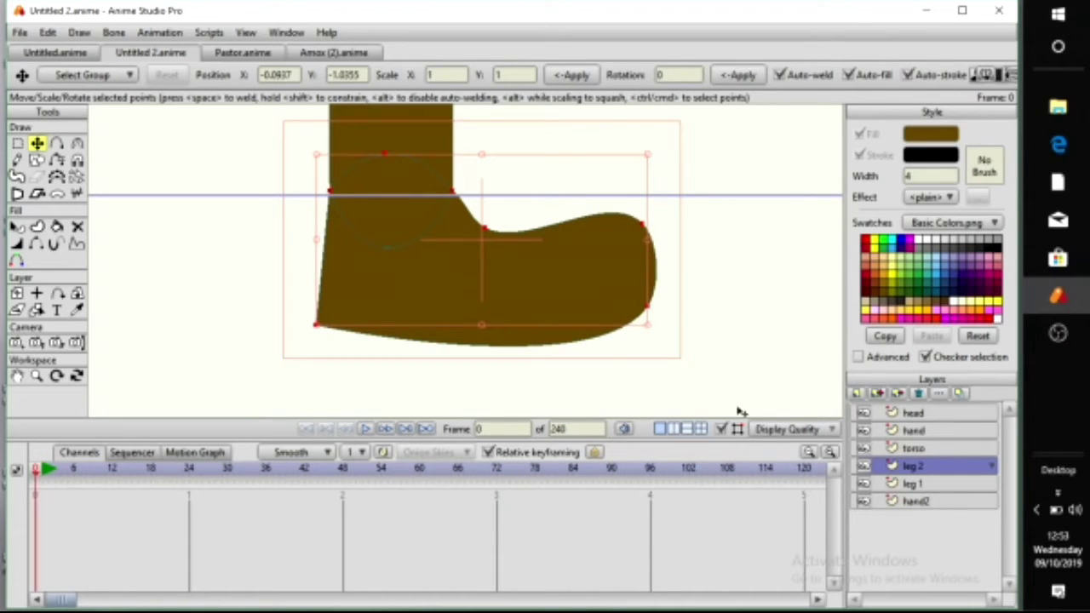
pyautogui.click(912, 483)
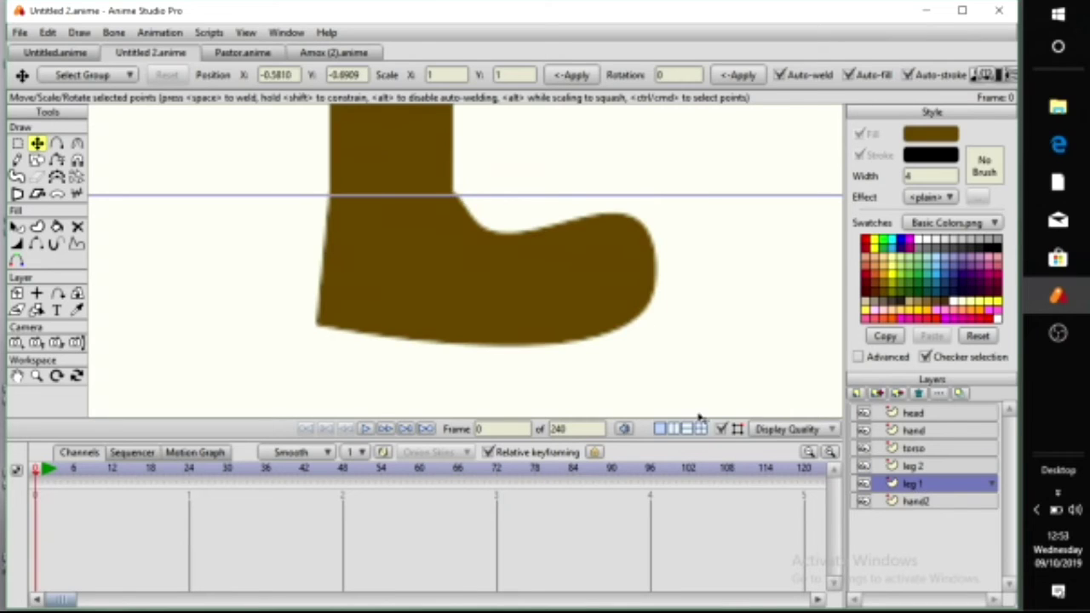
pyautogui.hotkey('ctrl', 'a')
pyautogui.scroll(-2, 553, 320)
pyautogui.moveTo(468, 282); pyautogui.dragTo(207, 275)
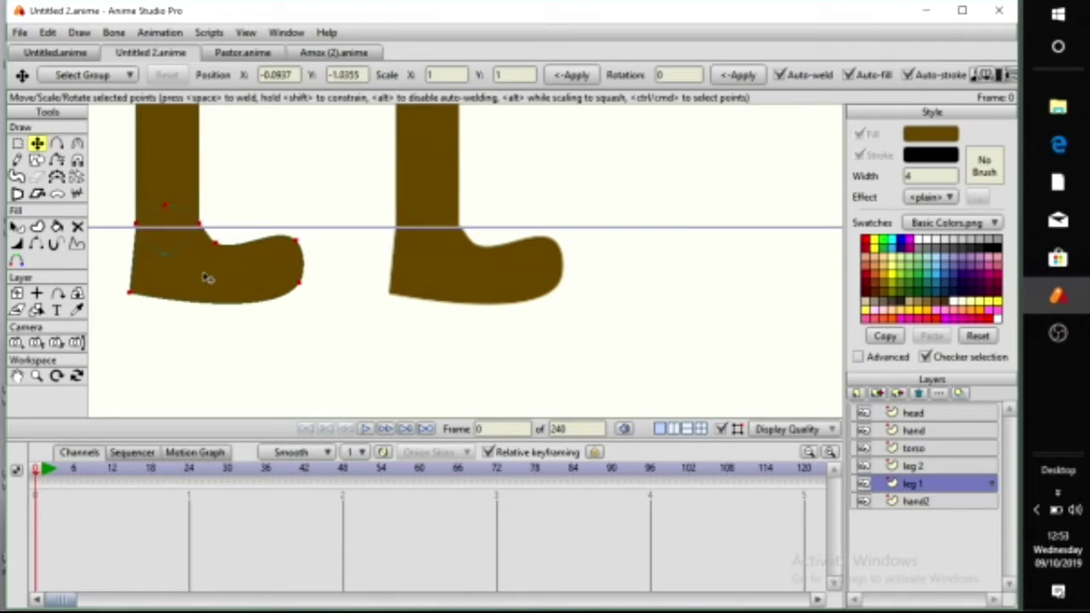
# Add a group layer named "big nose man" and place it at the top of the layer stack
pyautogui.scroll(-3, 348, 223)
pyautogui.moveTo(348, 216); pyautogui.dragTo(332, 315)
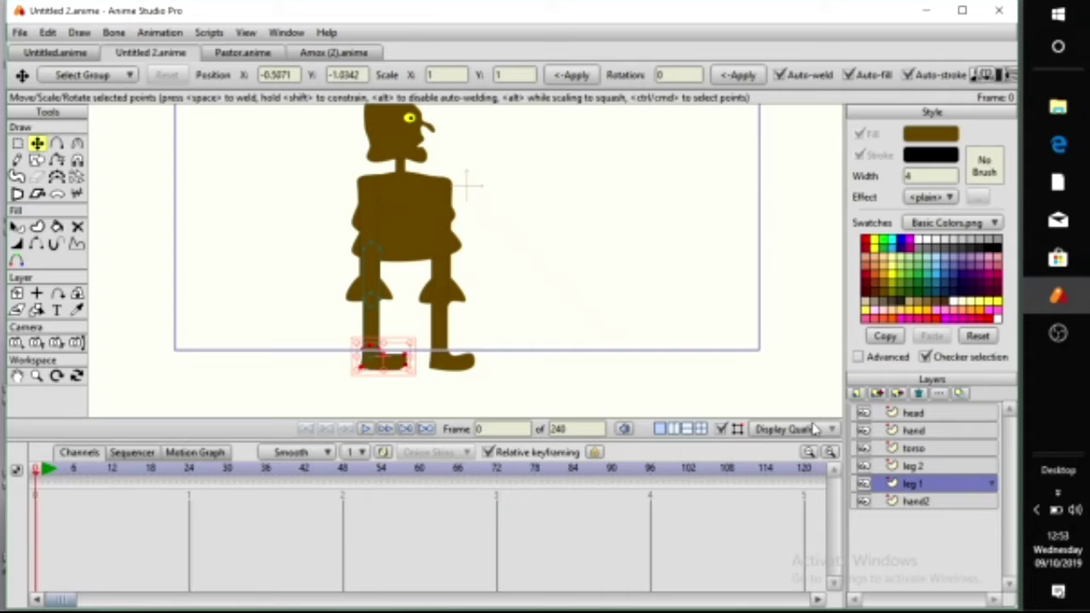
pyautogui.scroll(-3, 383, 228)
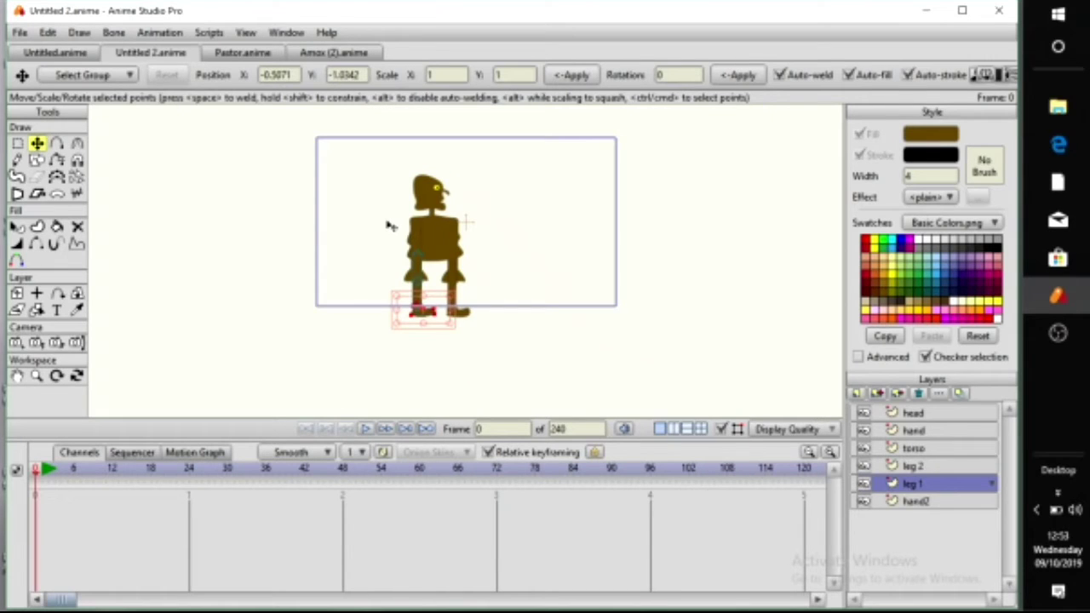
pyautogui.moveTo(388, 224); pyautogui.dragTo(377, 248)
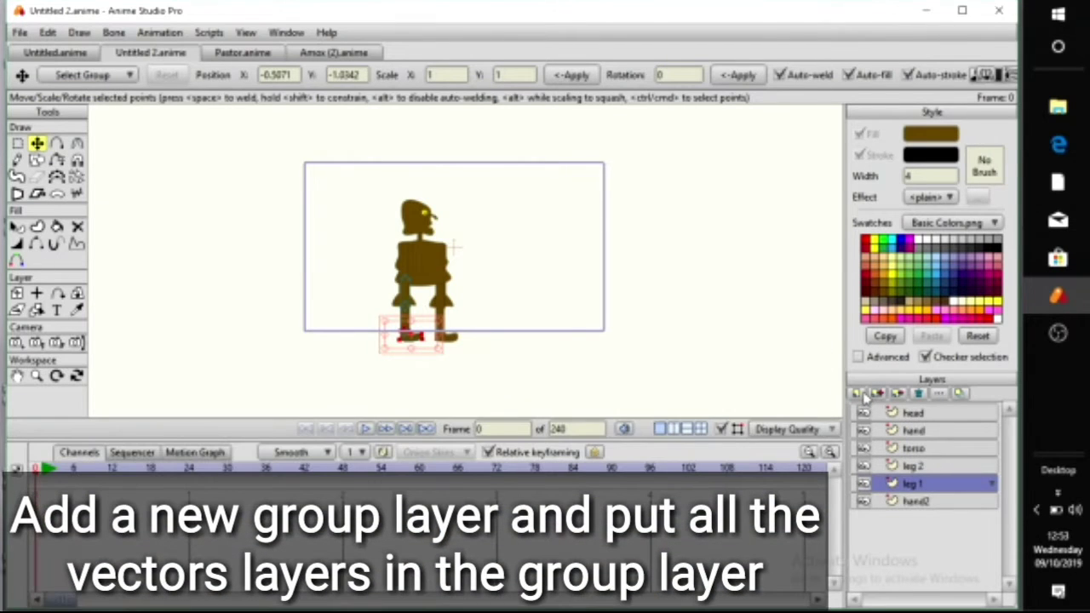
pyautogui.click(858, 394)
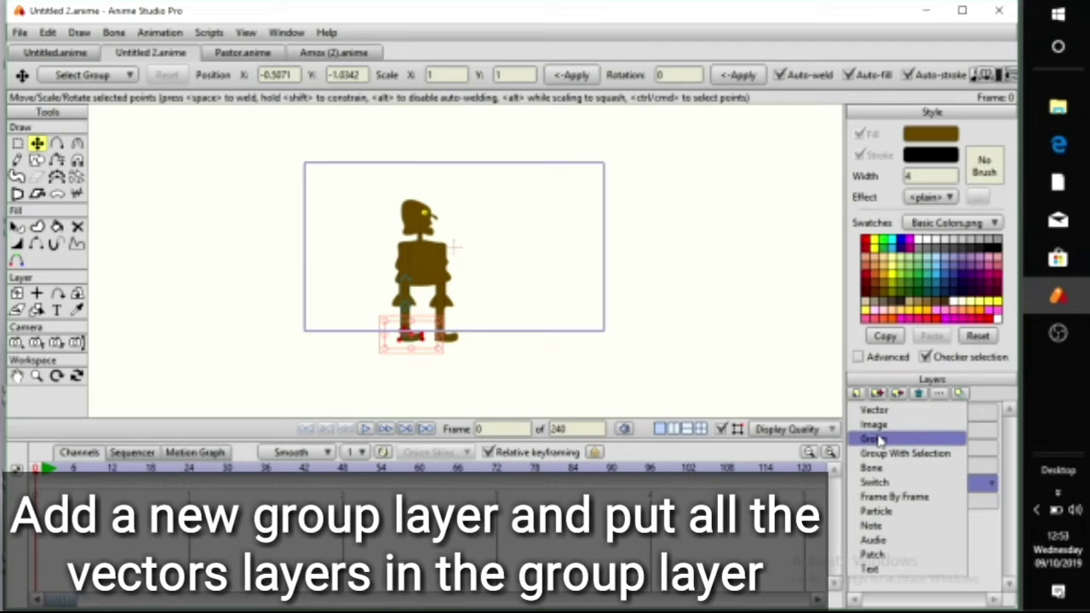
pyautogui.click(879, 440)
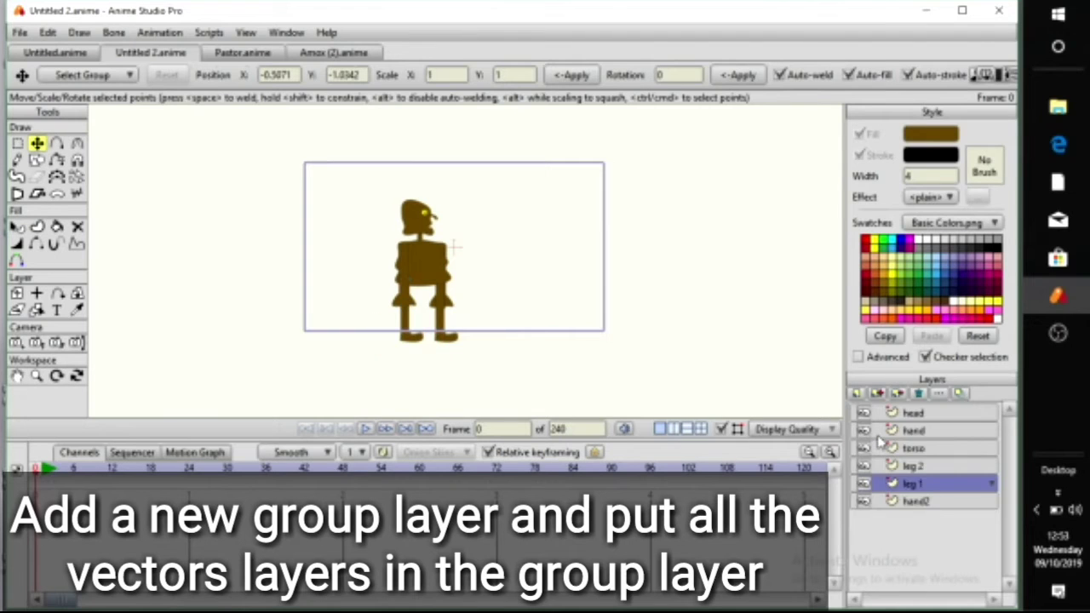
pyautogui.write('b')
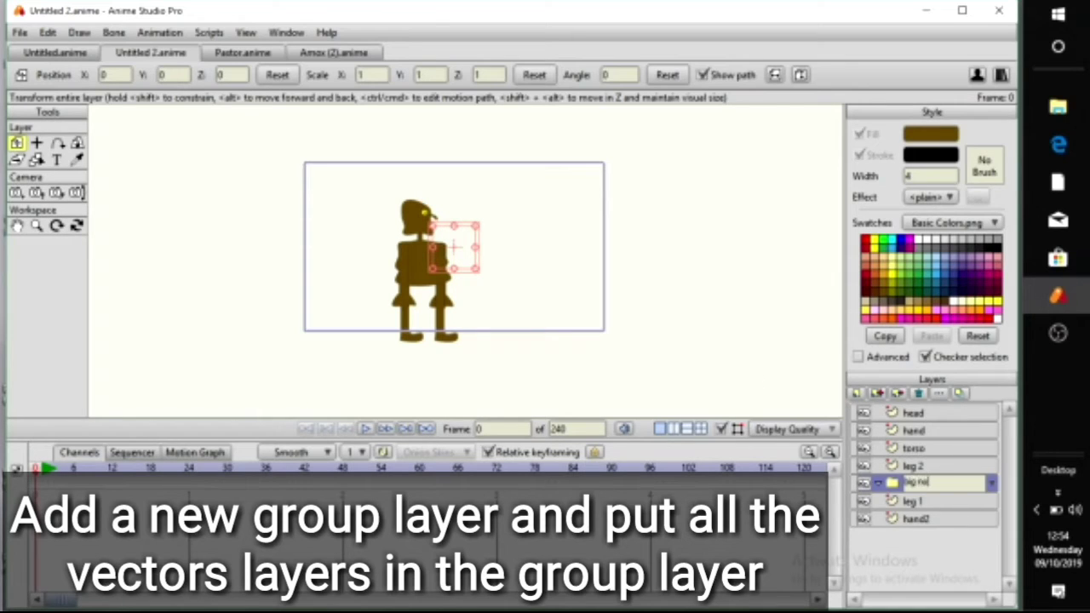
pyautogui.write('ig nose man')
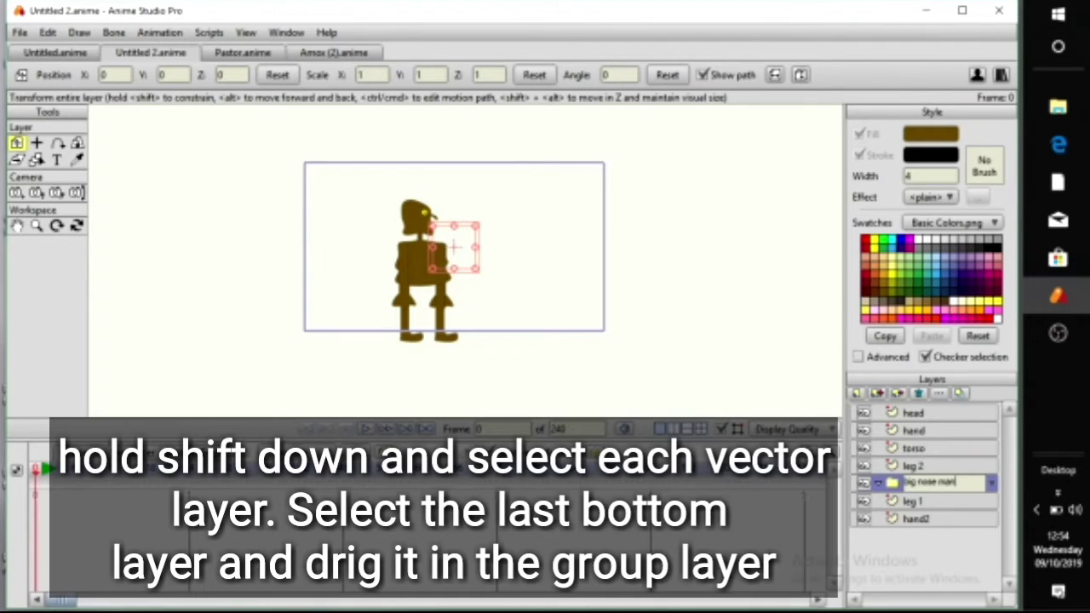
pyautogui.press('Return')
pyautogui.moveTo(1015, 516); pyautogui.dragTo(928, 416)
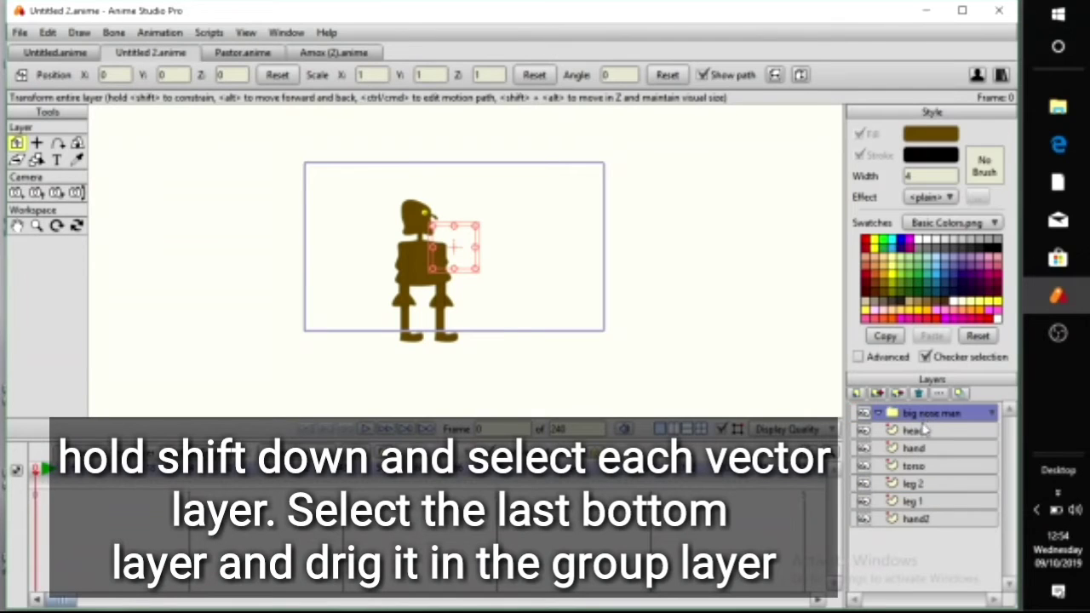
# Move the head, hand, torso, leg 2, leg 1 and hand2 layers into the big nose man group and collapse it
pyautogui.click(932, 432)
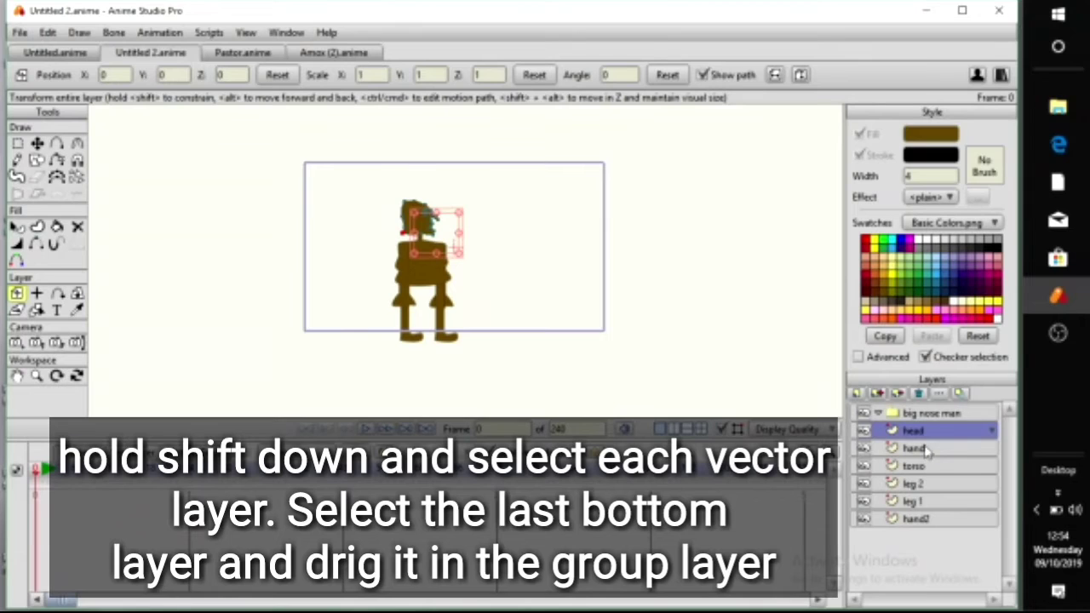
pyautogui.keyDown('shift'); pyautogui.click(927, 449); pyautogui.keyUp('shift')
pyautogui.keyDown('shift'); pyautogui.click(925, 467); pyautogui.keyUp('shift')
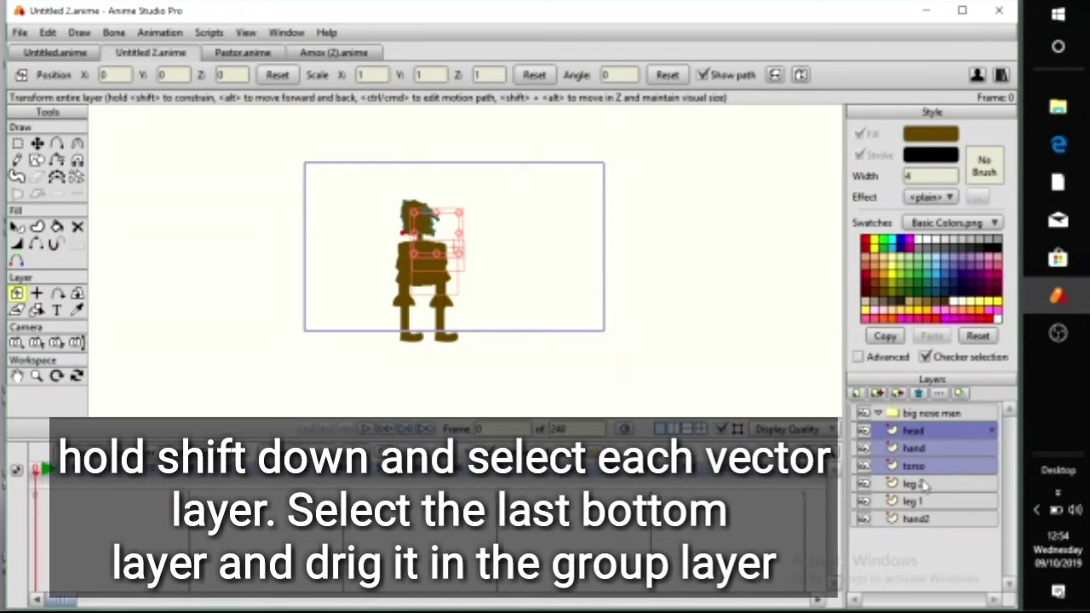
pyautogui.keyDown('shift'); pyautogui.click(926, 484); pyautogui.keyUp('shift')
pyautogui.keyDown('shift'); pyautogui.click(926, 502); pyautogui.keyUp('shift')
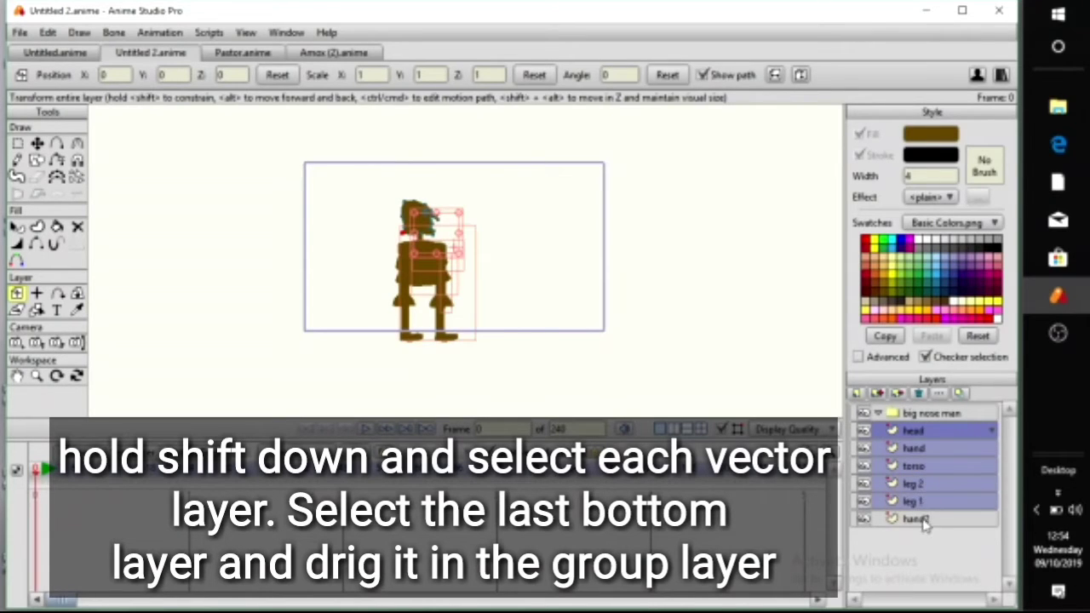
pyautogui.keyDown('shift'); pyautogui.click(925, 518); pyautogui.keyUp('shift')
pyautogui.moveTo(925, 519); pyautogui.dragTo(928, 421)
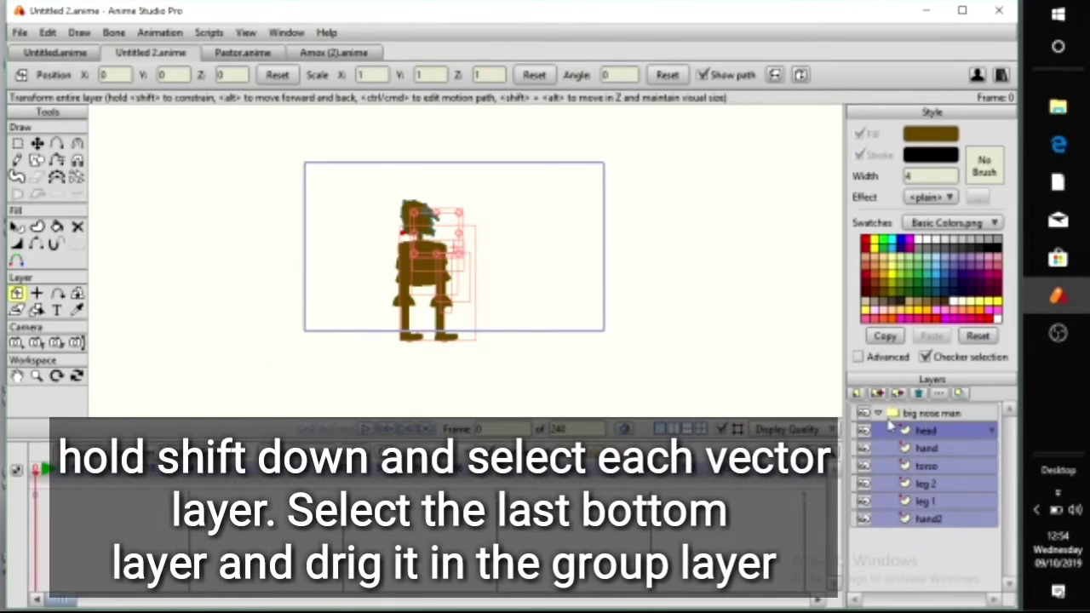
pyautogui.click(877, 414)
pyautogui.click(878, 415)
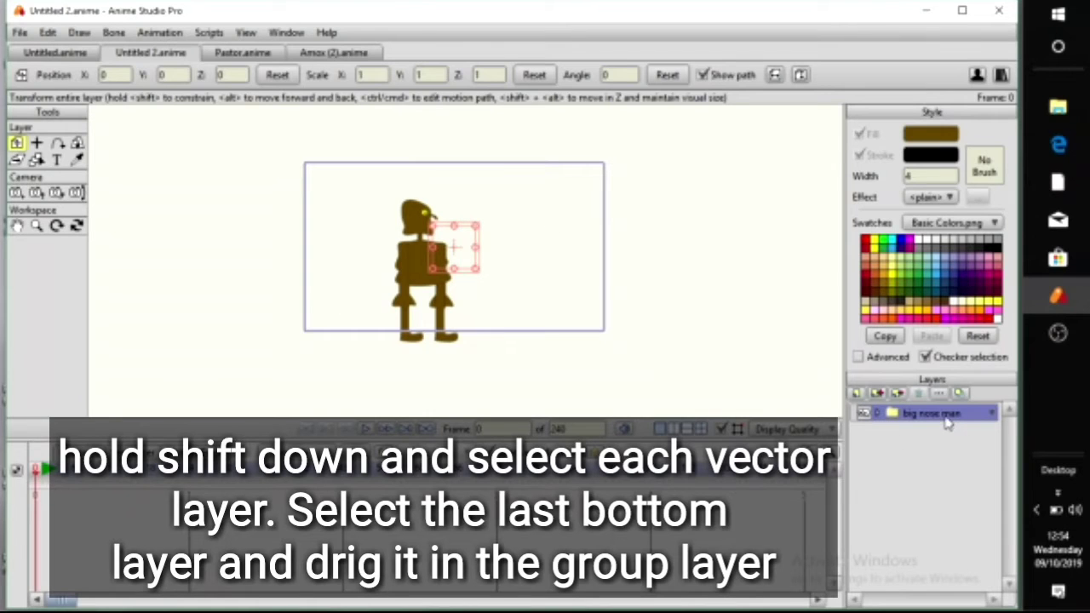
pyautogui.click(876, 414)
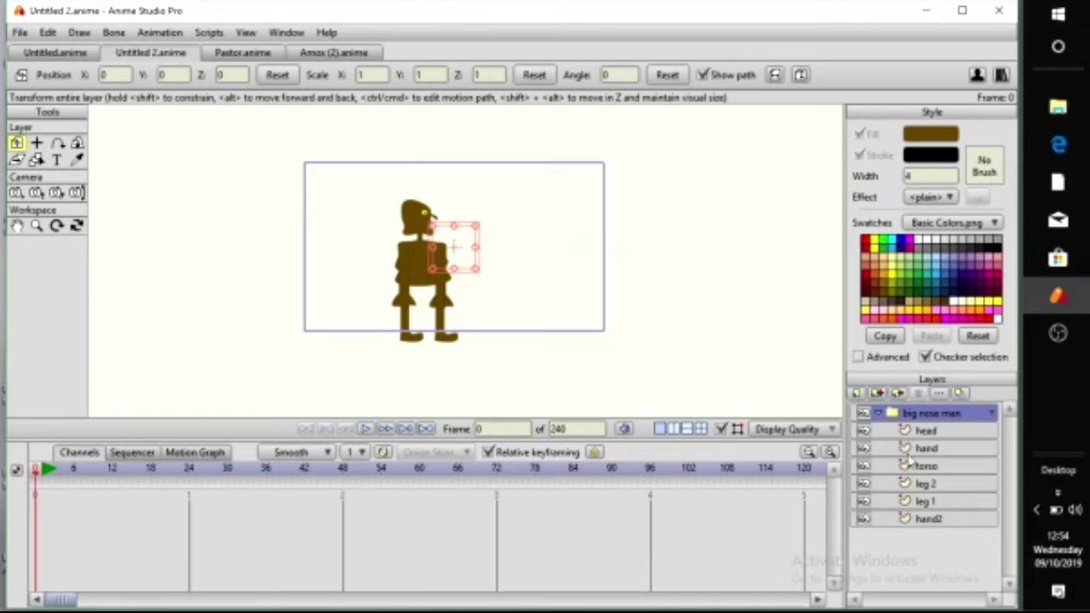
pyautogui.click(878, 414)
# Transform the big nose man group to position X 0.6504, Y 0.3810 and scale X 0.7364, Y 0.5744
pyautogui.moveTo(454, 262); pyautogui.dragTo(516, 326)
pyautogui.scroll(1, 497, 242)
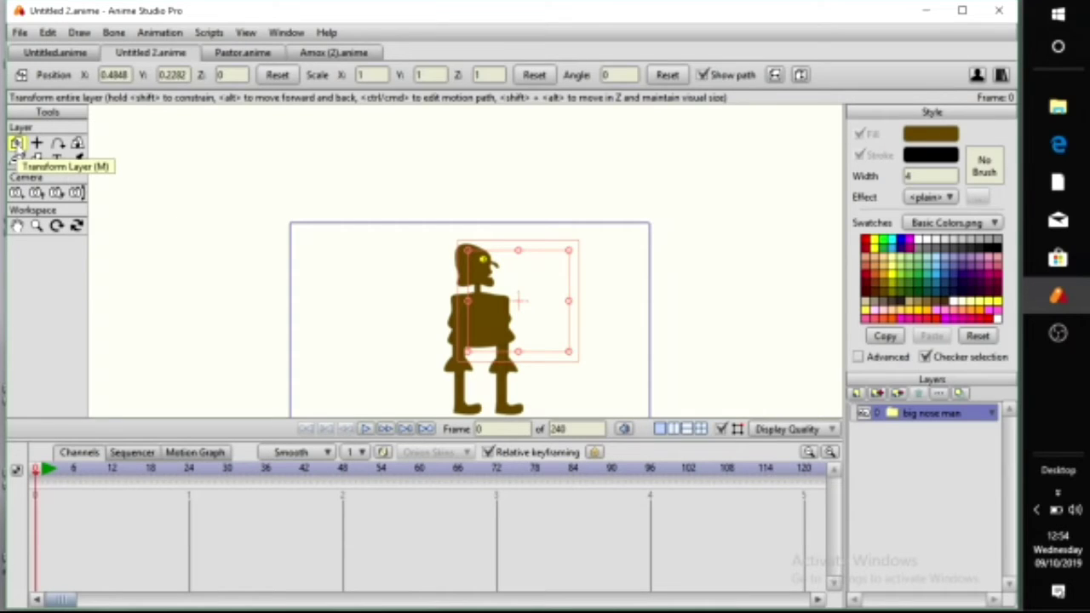
pyautogui.moveTo(572, 307); pyautogui.dragTo(521, 322)
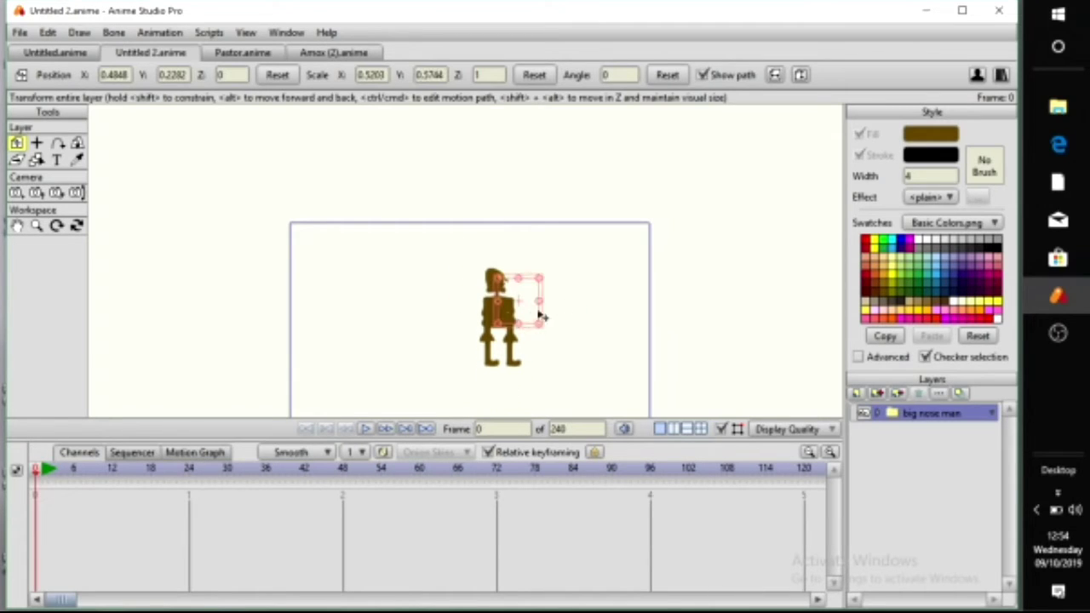
pyautogui.moveTo(483, 278); pyautogui.dragTo(568, 269)
pyautogui.scroll(4, 370, 202)
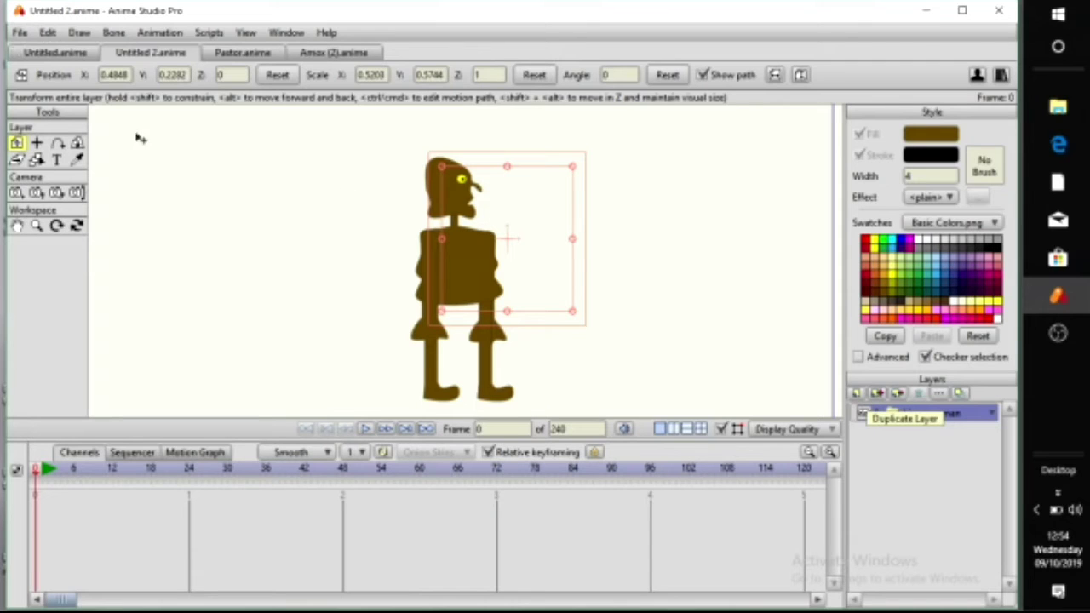
pyautogui.moveTo(573, 242); pyautogui.dragTo(596, 198)
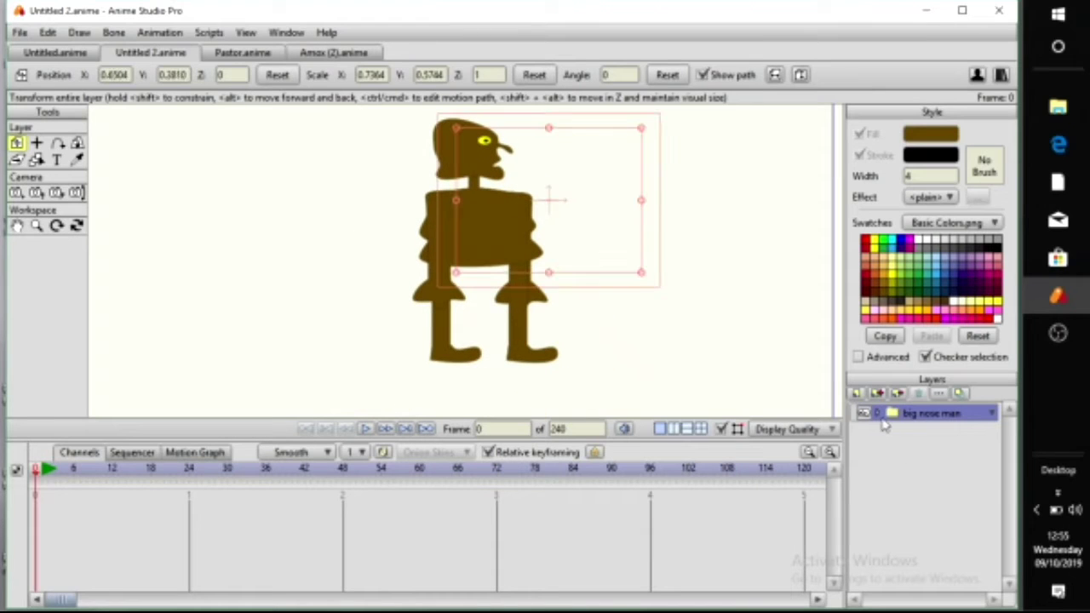
# Expand the big nose man group, try moving the head layer away from the body, and undo the move
pyautogui.click(878, 413)
pyautogui.click(937, 432)
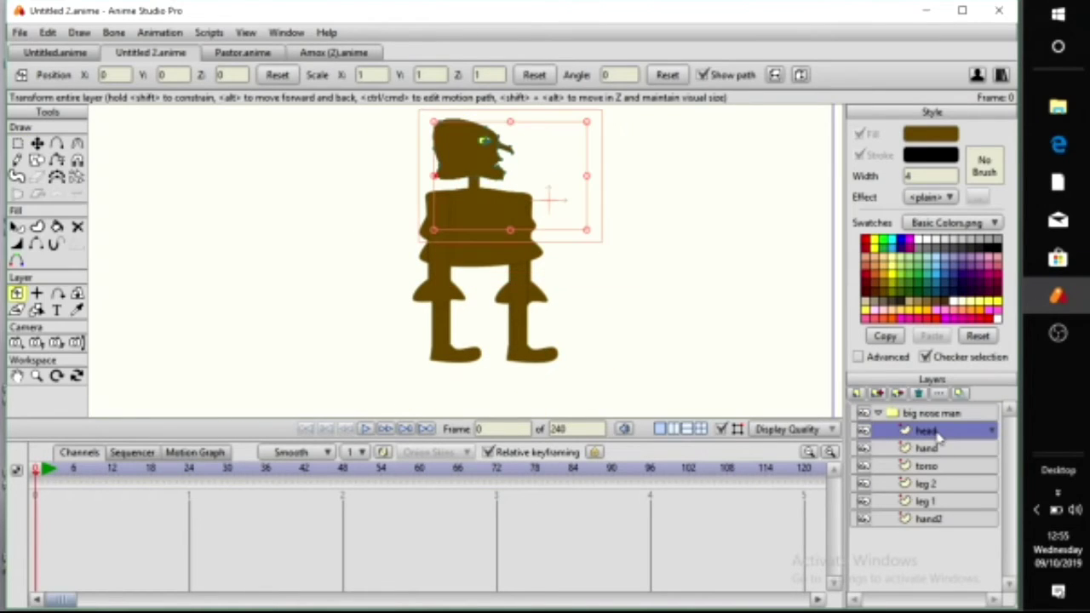
pyautogui.moveTo(502, 209); pyautogui.dragTo(343, 207)
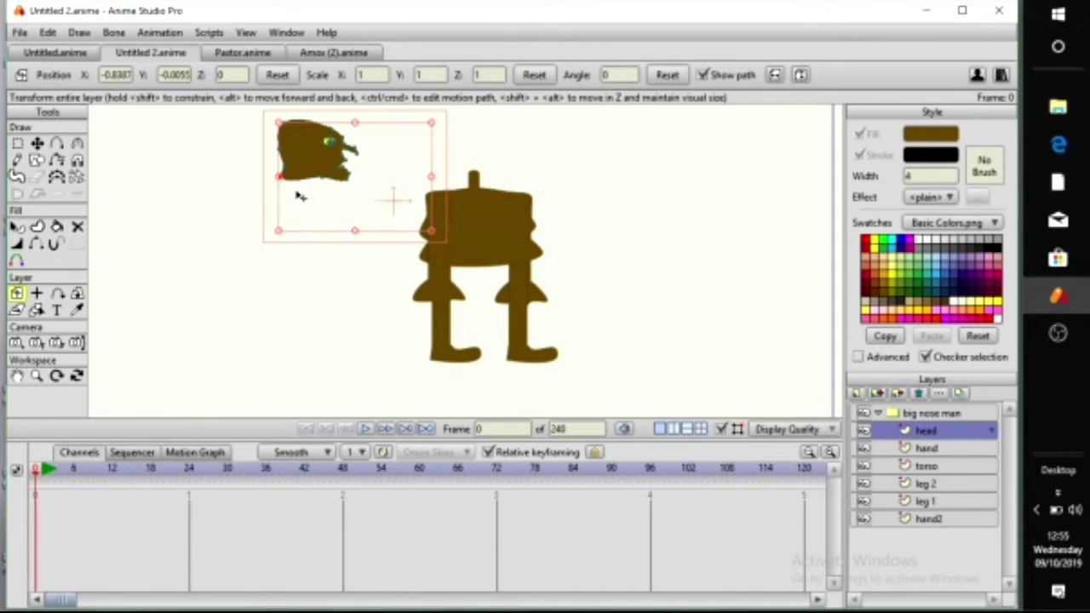
pyautogui.hotkey('ctrl', 'z')
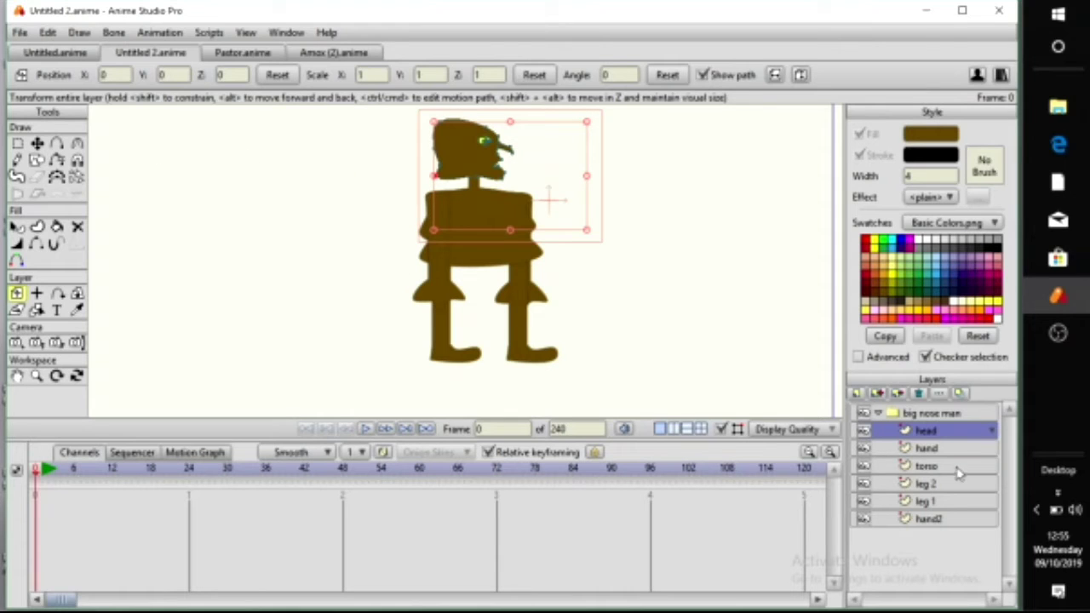
# Try moving the hand layer away from the torso with Transform Layer, and undo the move
pyautogui.click(926, 448)
pyautogui.moveTo(494, 254); pyautogui.dragTo(307, 231)
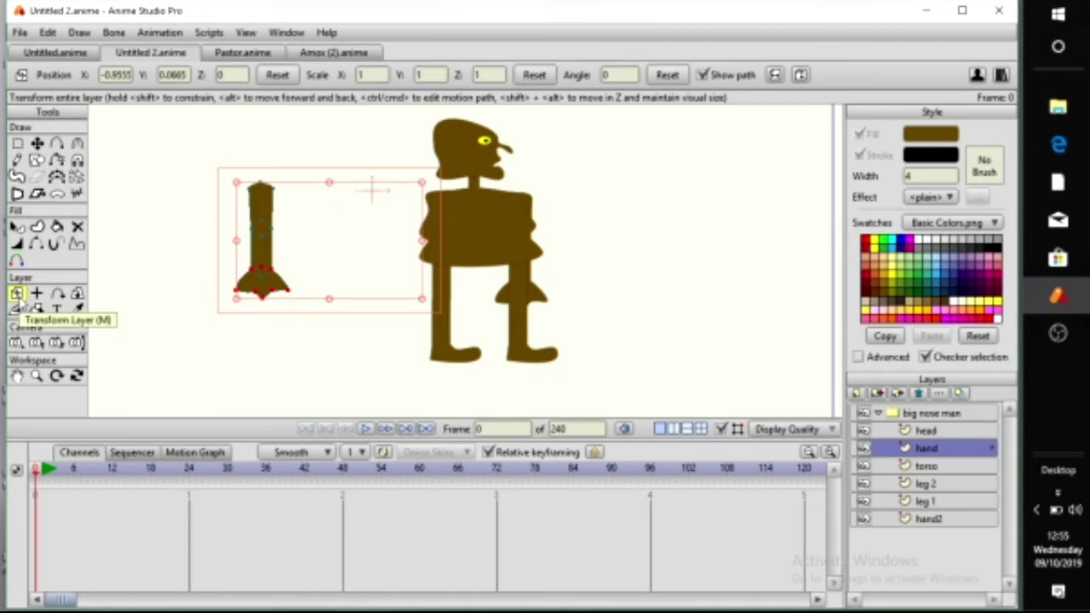
pyautogui.hotkey('ctrl', 'z')
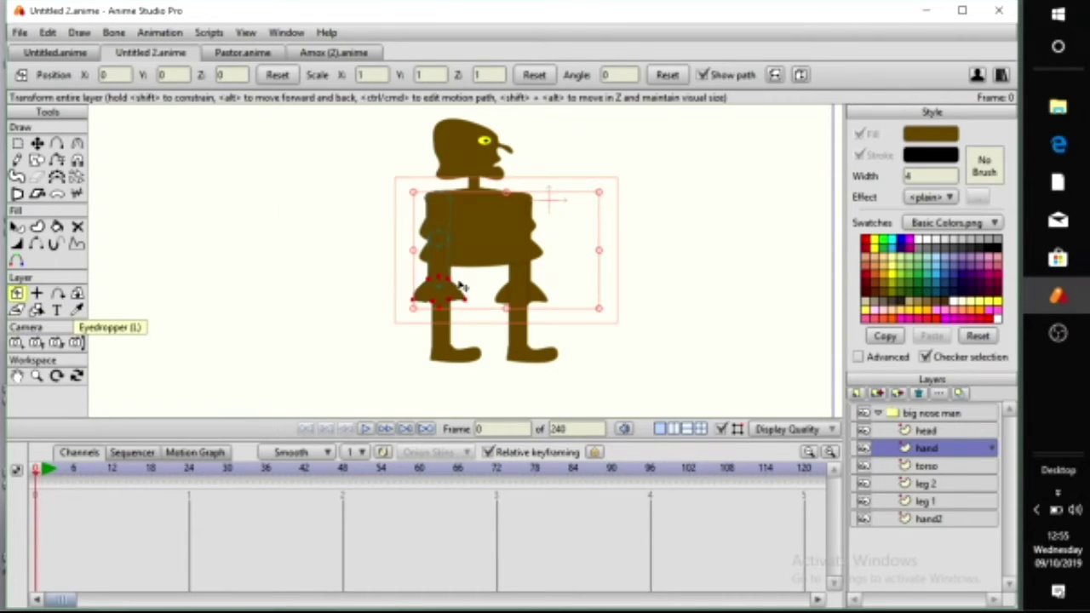
# Try moving the torso away from the body, first as a layer and again by its selected points, undoing both moves
pyautogui.click(933, 471)
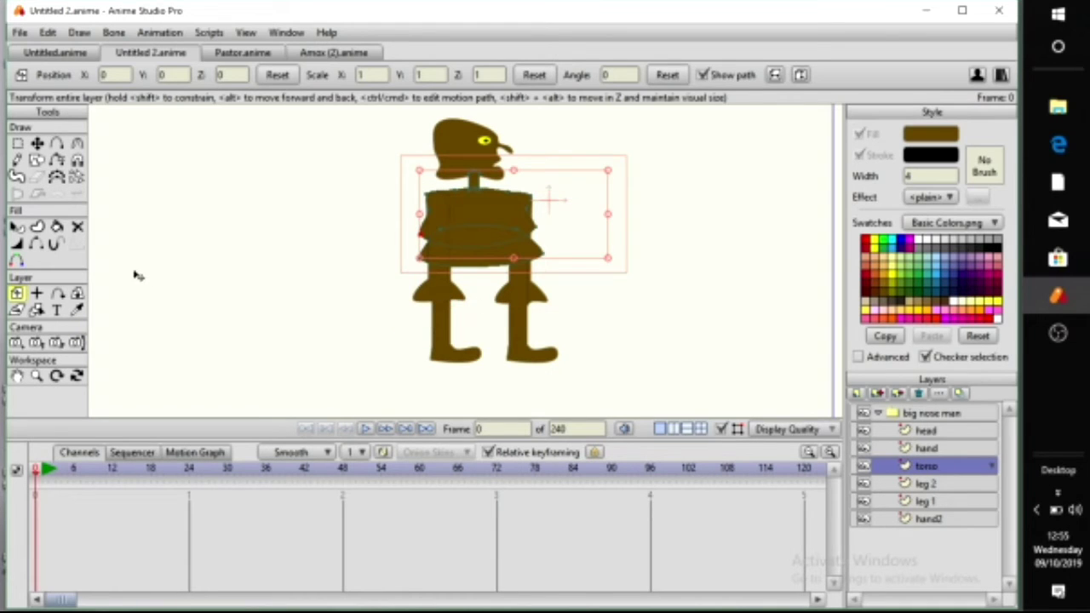
pyautogui.moveTo(487, 227); pyautogui.dragTo(267, 269)
pyautogui.hotkey('ctrl', 'z')
pyautogui.click(36, 143)
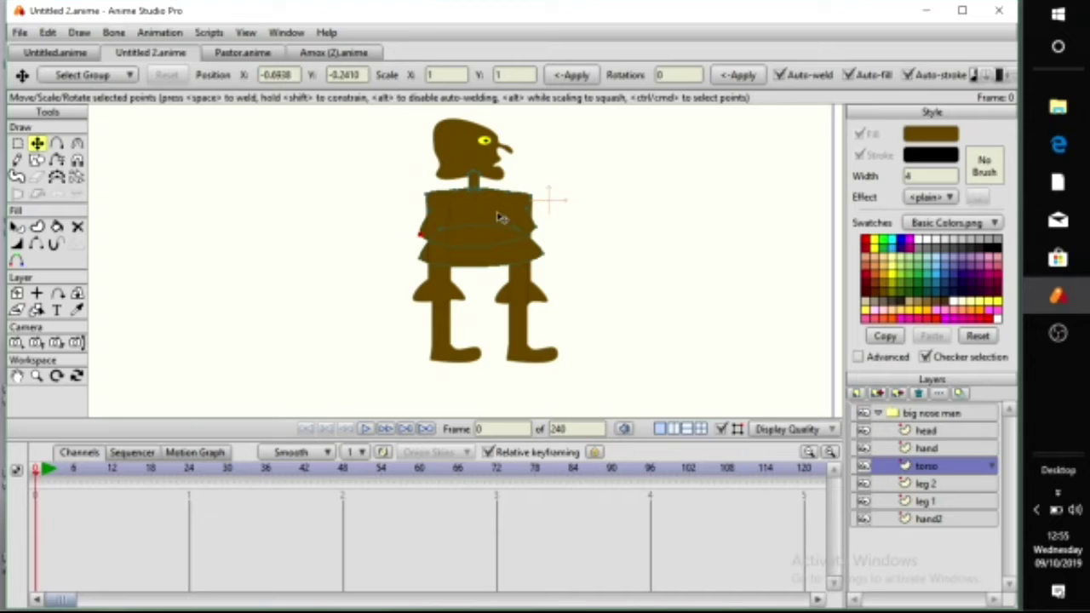
pyautogui.hotkey('ctrl', 'a')
pyautogui.moveTo(503, 215); pyautogui.dragTo(262, 201)
pyautogui.hotkey('ctrl', 'z')
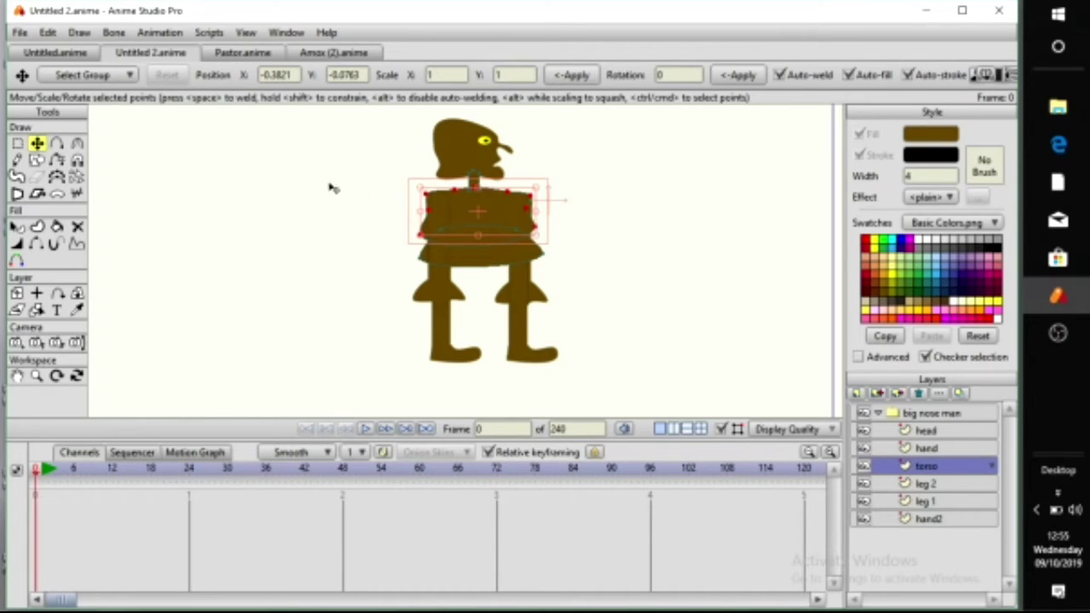
# Move the whole big nose man group with Transform Layer to position X 0.4904, Y 0.2688
pyautogui.click(878, 414)
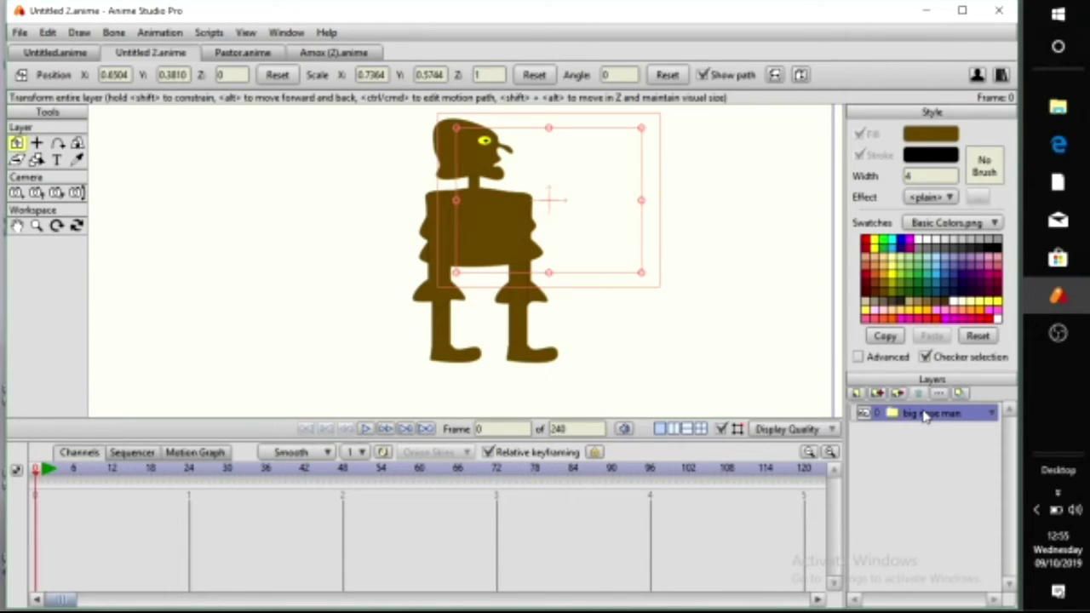
pyautogui.click(878, 414)
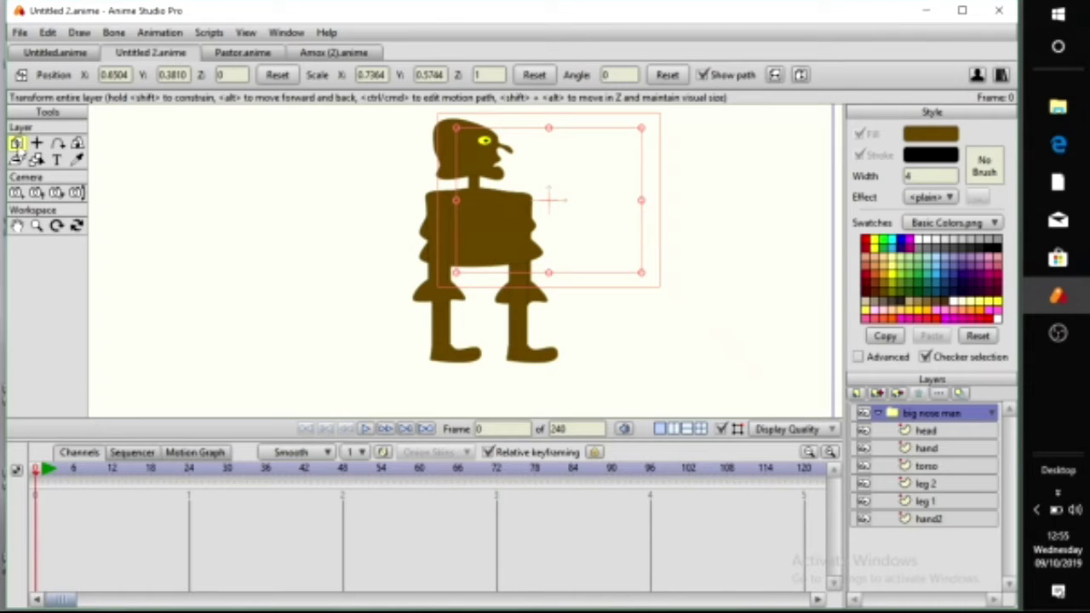
pyautogui.click(17, 141)
pyautogui.moveTo(568, 192); pyautogui.dragTo(506, 236)
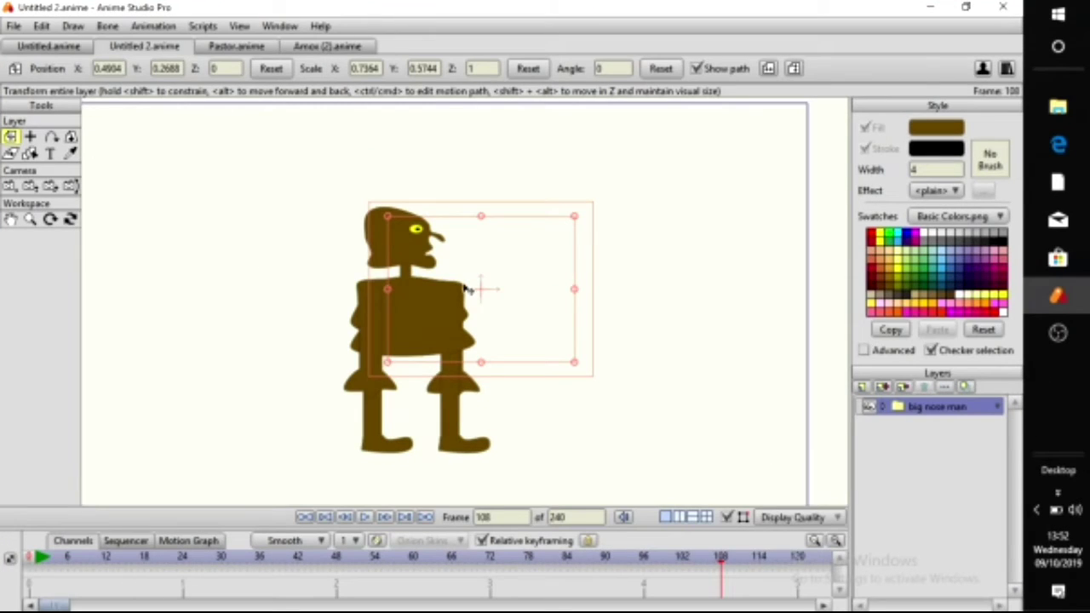
# Try moving the big nose man group at frame 108 to X -0.0053, Y 0.2814, and undo the move
pyautogui.moveTo(467, 289); pyautogui.dragTo(340, 286)
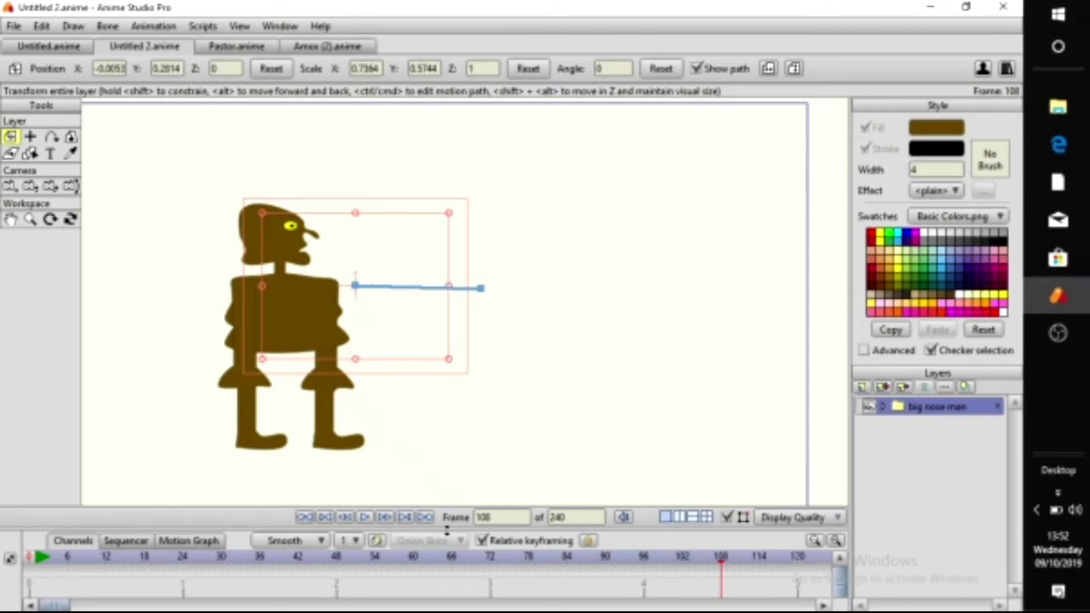
pyautogui.moveTo(446, 528); pyautogui.dragTo(447, 402)
pyautogui.click(721, 482)
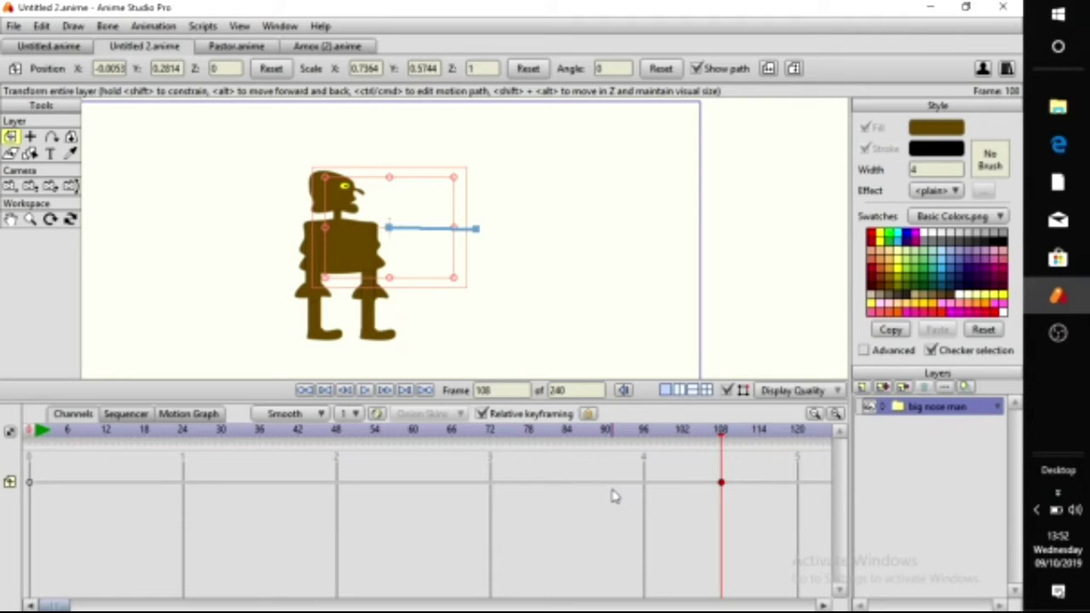
pyautogui.hotkey('ctrl', 'z')
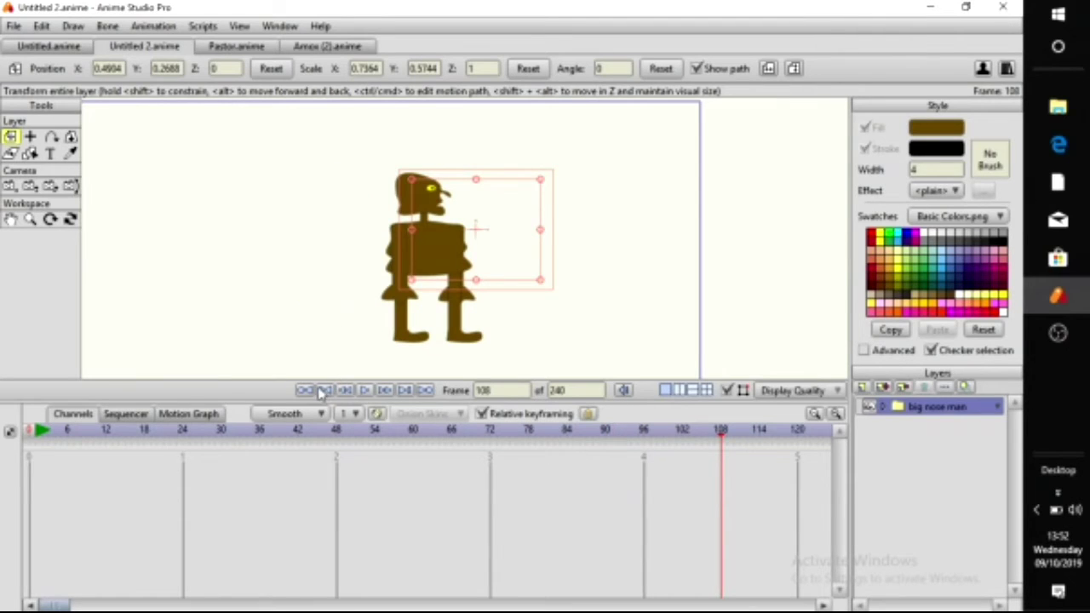
# Return to frame 0 and reposition the big nose man group at X 0.4937, Y 0.2572
pyautogui.click(323, 390)
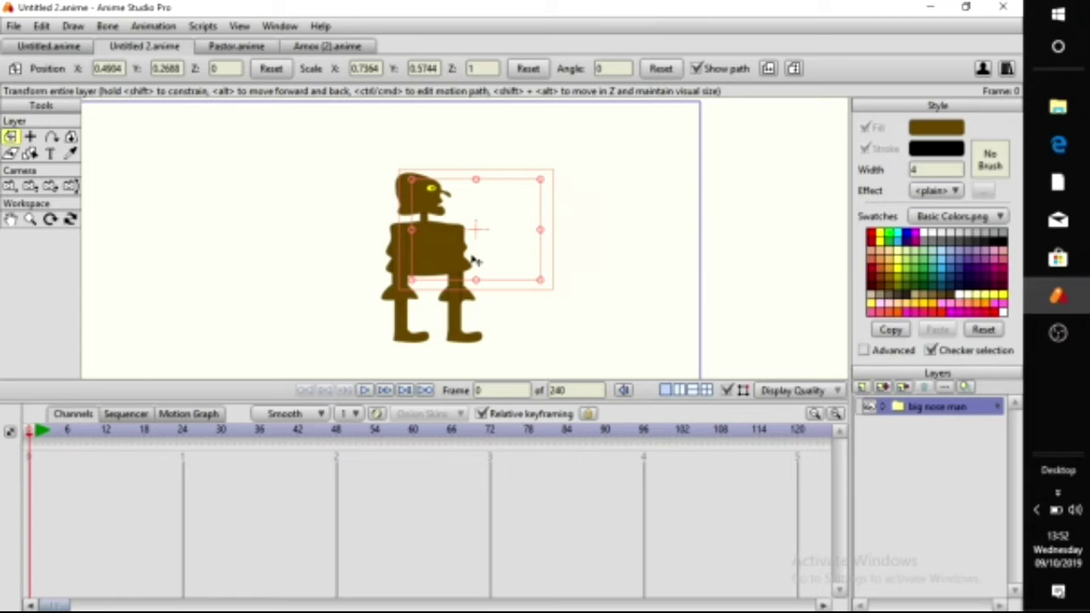
pyautogui.moveTo(475, 261); pyautogui.dragTo(511, 209)
pyautogui.moveTo(455, 401); pyautogui.dragTo(456, 529)
pyautogui.moveTo(569, 279); pyautogui.dragTo(491, 298)
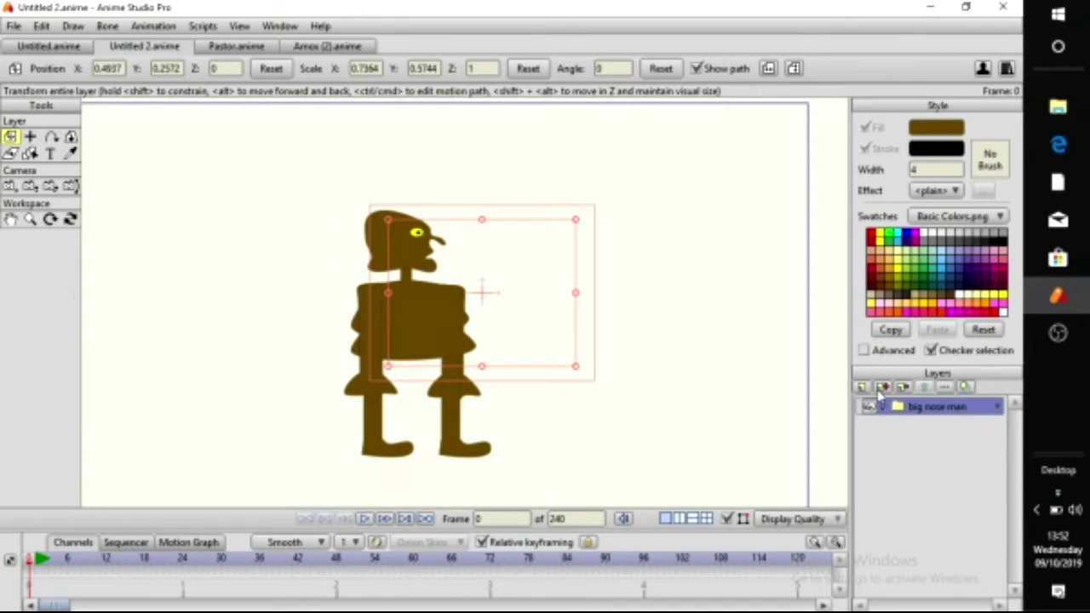
# Add a new bone layer above the group and name it big nose
pyautogui.click(862, 387)
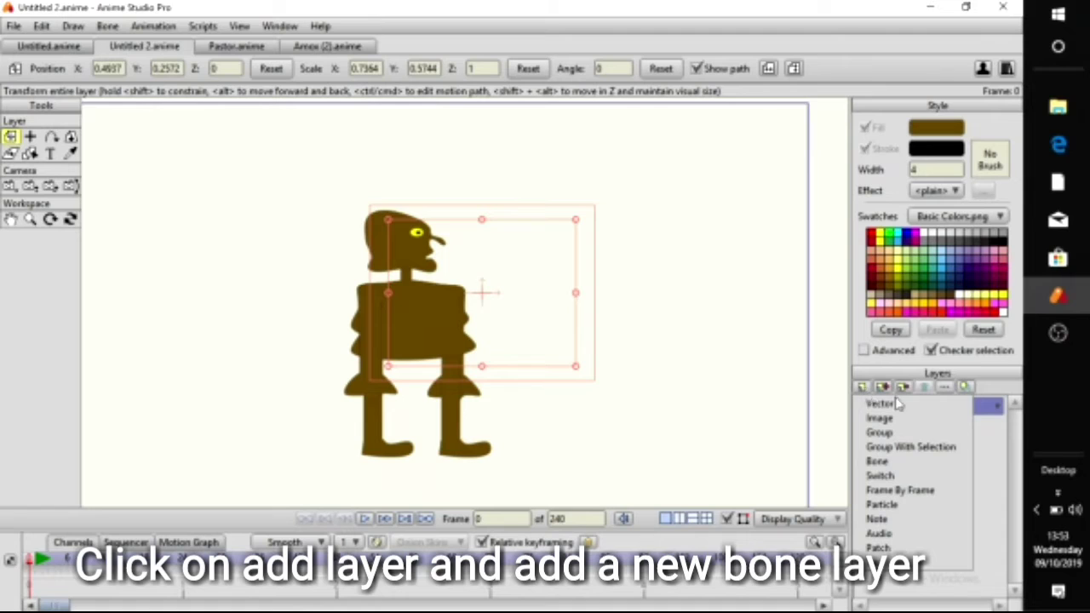
pyautogui.click(882, 460)
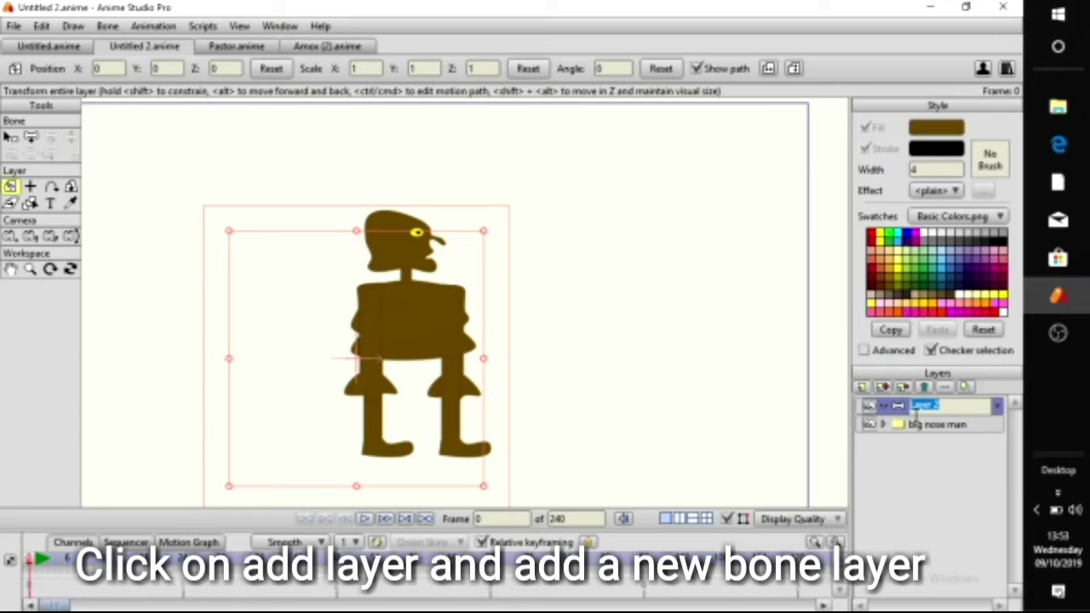
pyautogui.write('big nose')
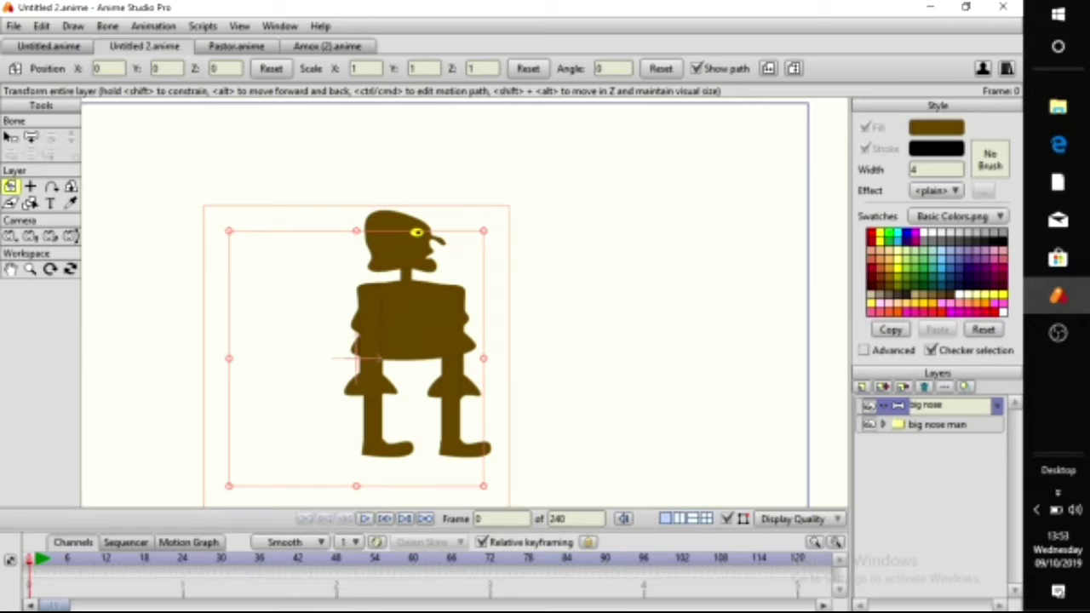
pyautogui.write('ig nose')
pyautogui.press('Return')
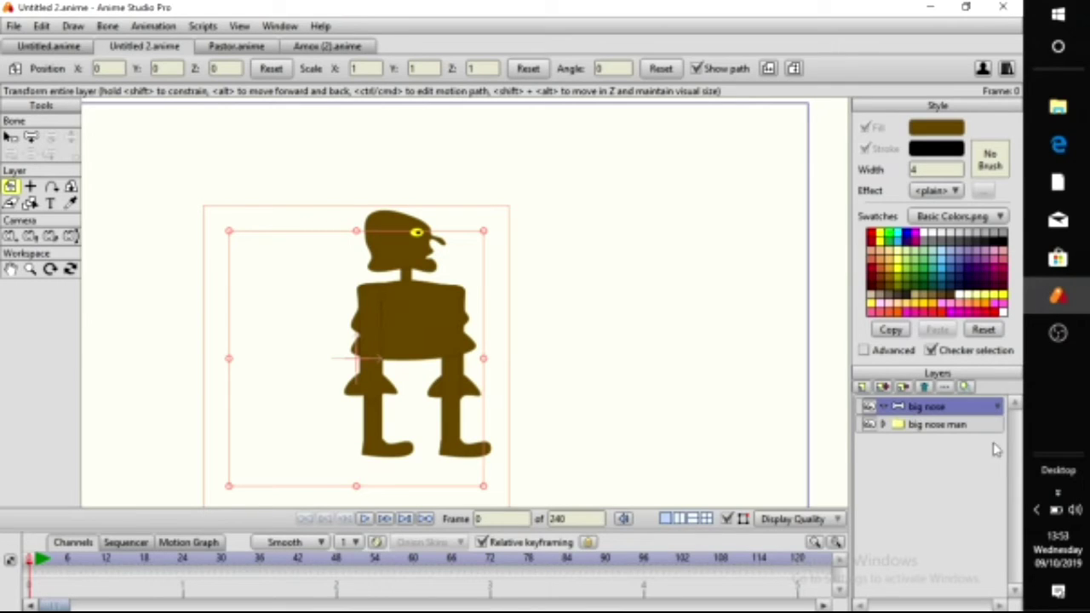
# Move the big nose man group into the big nose bone layer, and shift the bone layer to X 0.1258, Y 0.0063
pyautogui.moveTo(966, 433); pyautogui.dragTo(963, 416)
pyautogui.rightClick(964, 415)
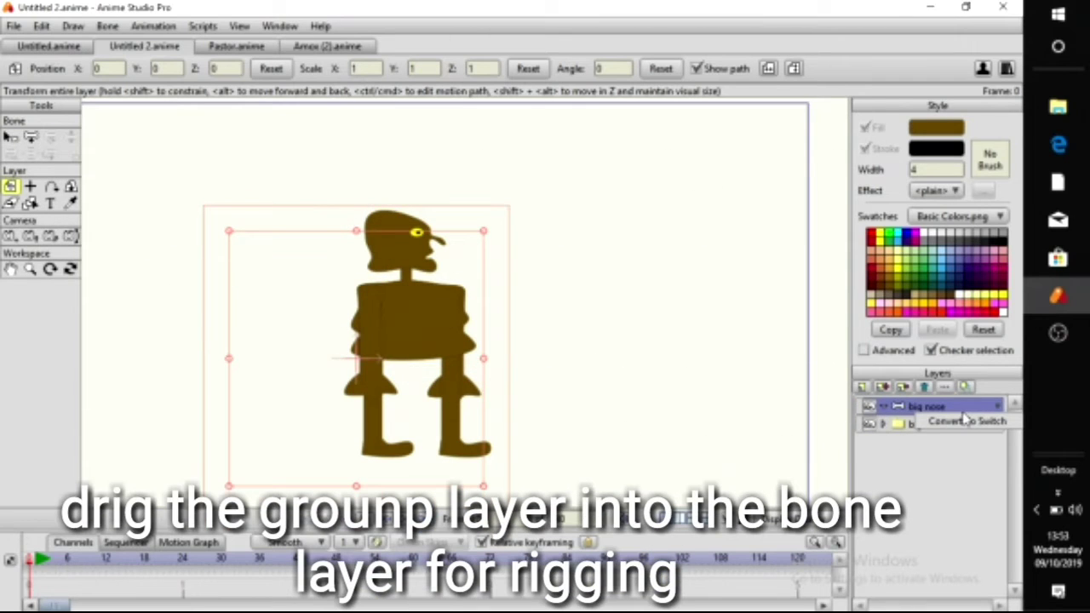
pyautogui.click(929, 473)
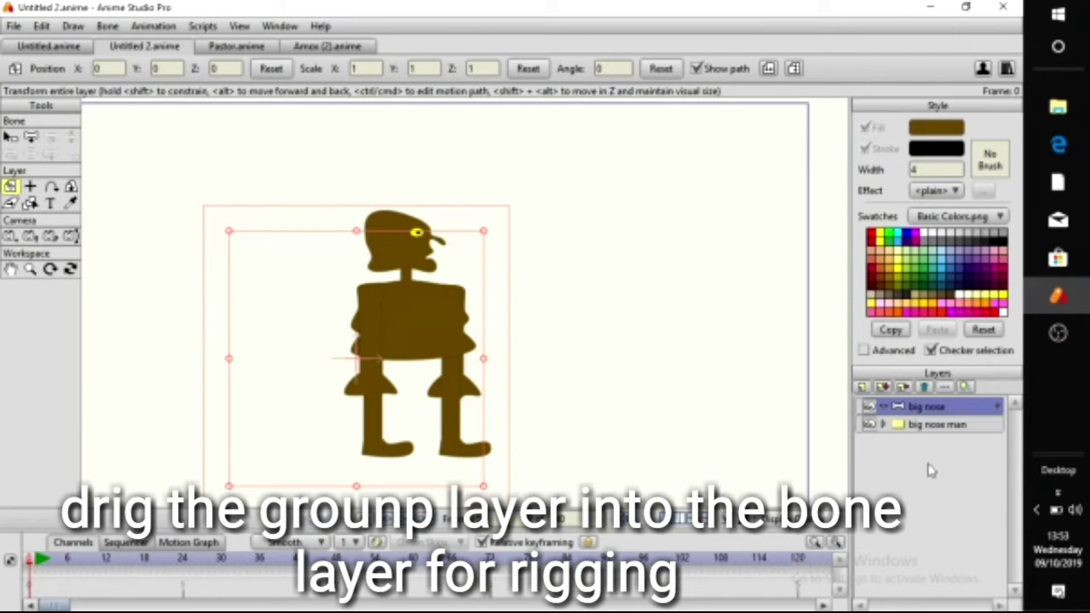
pyautogui.moveTo(937, 434); pyautogui.dragTo(939, 417)
pyautogui.click(883, 408)
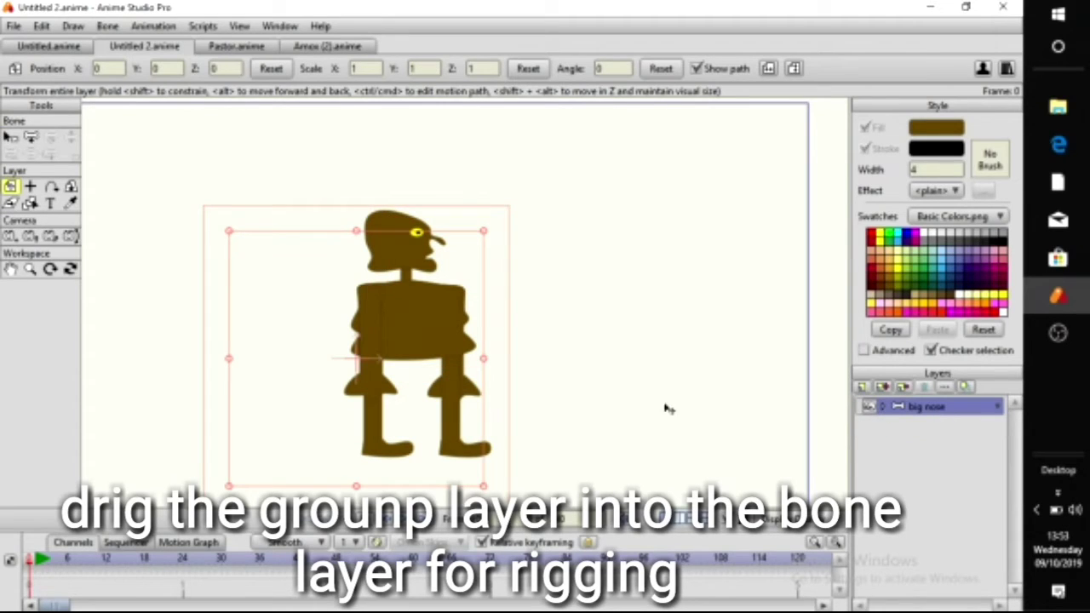
pyautogui.moveTo(382, 368)
pyautogui.mouseDown()
pyautogui.moveTo(725, 359)
pyautogui.moveTo(404, 369)
pyautogui.mouseUp()
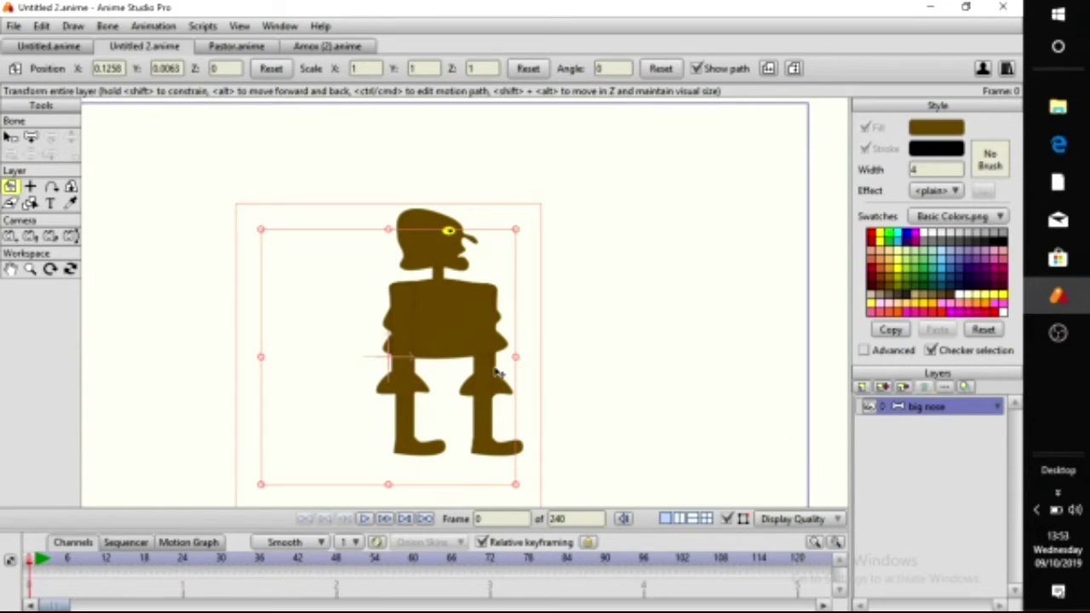
# Add a standalone vertical bone beside the character and a bone chain from the hips through the torso and neck into the head
pyautogui.scroll(2, 498, 372)
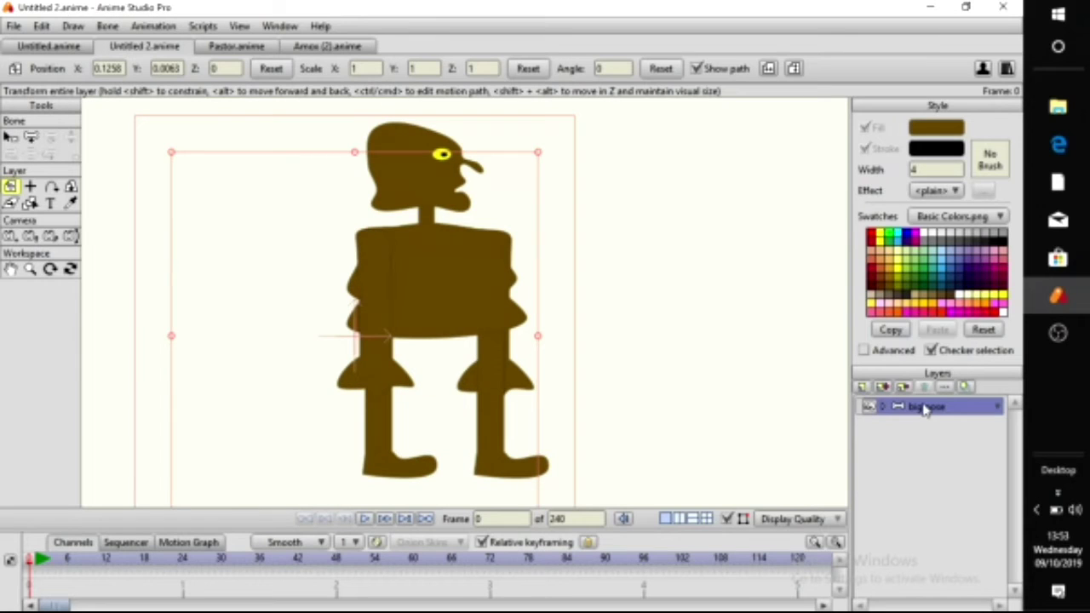
pyautogui.click(34, 138)
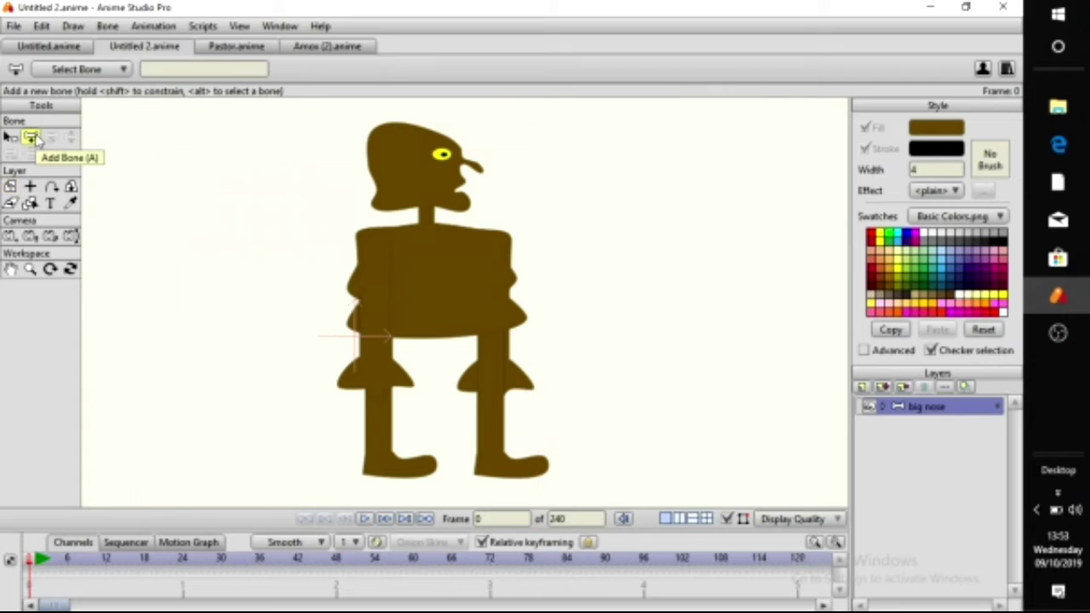
pyautogui.moveTo(300, 414); pyautogui.dragTo(298, 334)
pyautogui.moveTo(440, 331); pyautogui.dragTo(429, 226)
pyautogui.moveTo(429, 227); pyautogui.dragTo(427, 162)
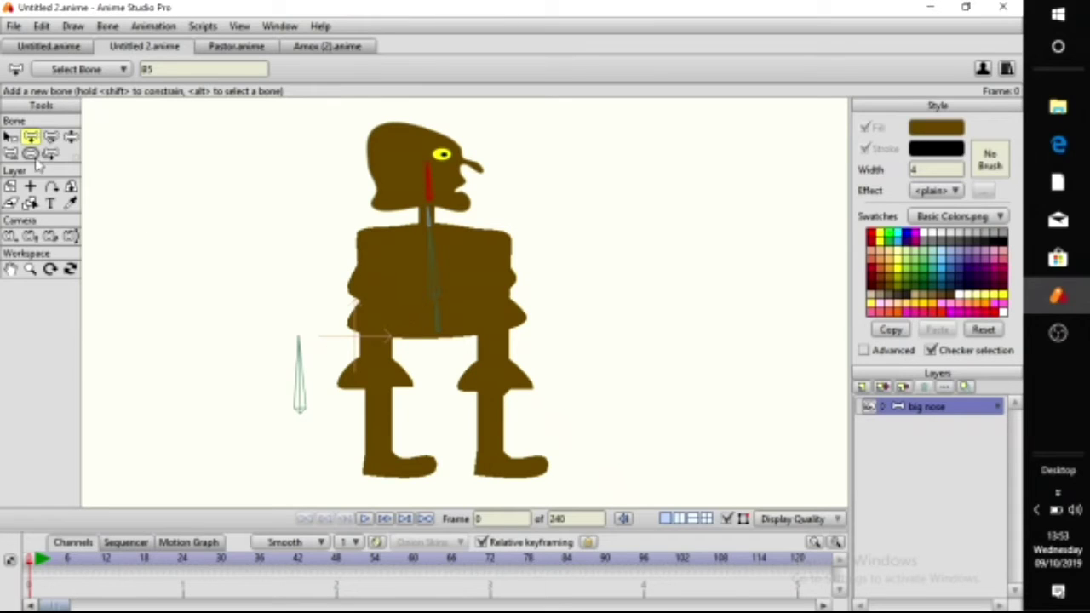
# With the torso bone as parent, add a three-bone chain down the character's left-side arm from shoulder to hand
pyautogui.click(12, 138)
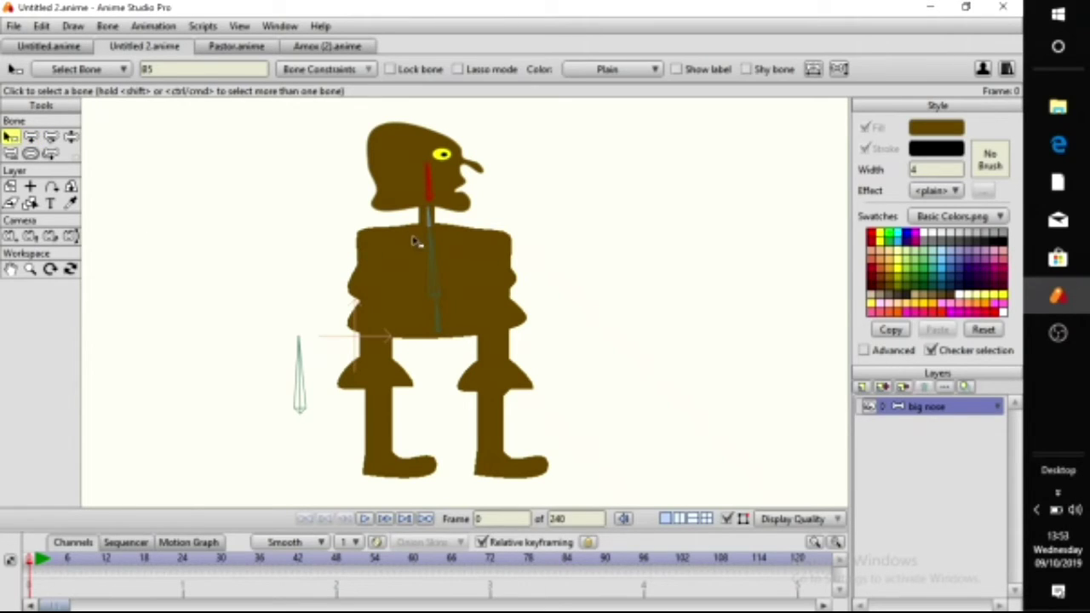
pyautogui.click(432, 259)
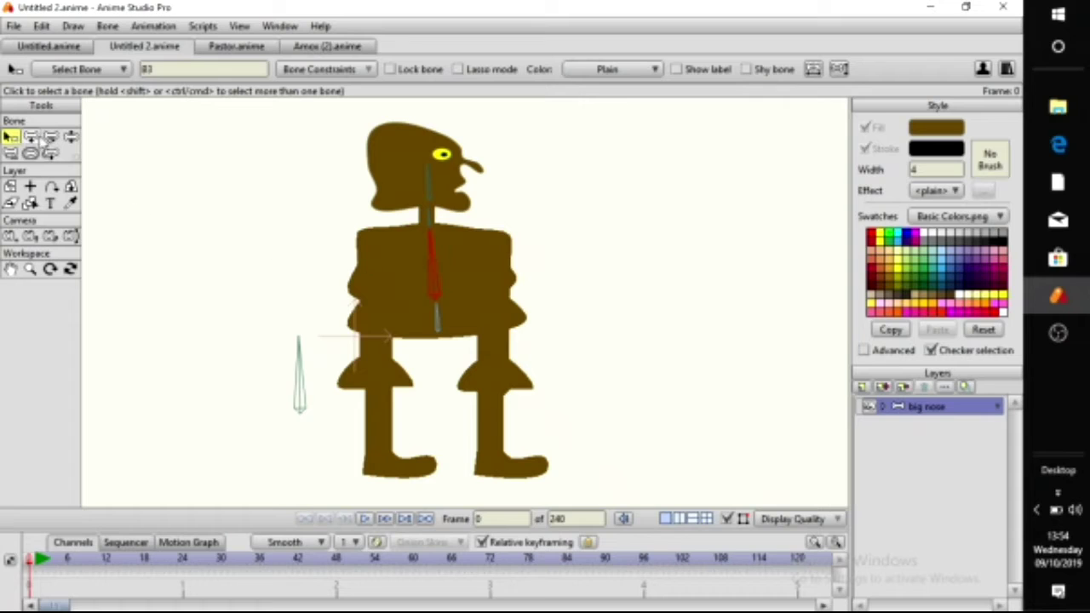
pyautogui.click(31, 138)
pyautogui.scroll(1, 437, 291)
pyautogui.moveTo(335, 224); pyautogui.dragTo(338, 380)
pyautogui.moveTo(338, 379); pyautogui.dragTo(336, 415)
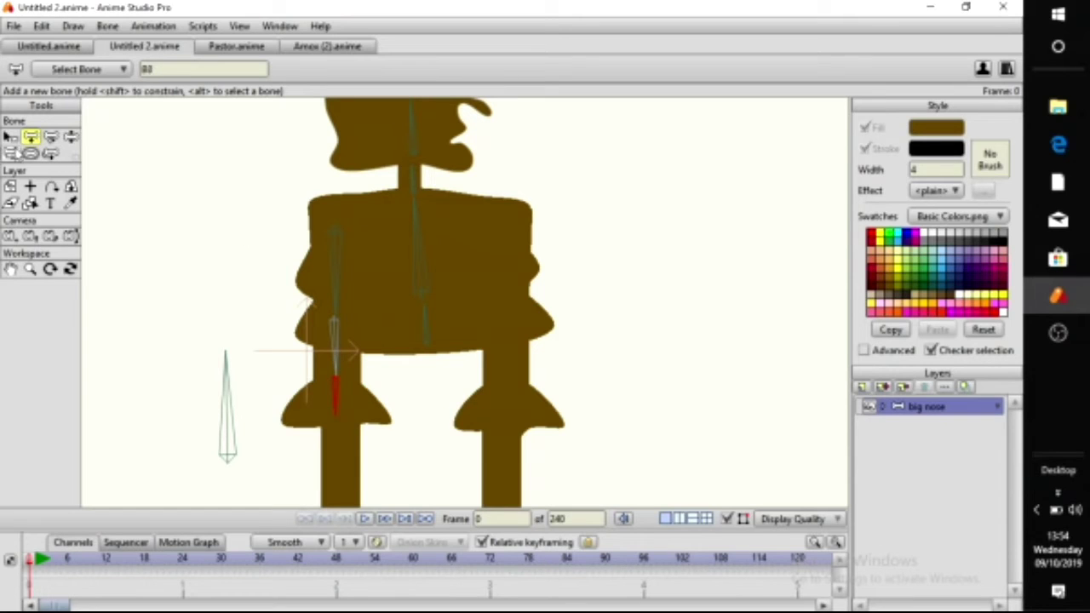
# With the torso bone as parent, add a three-bone chain down the character's right-side arm from shoulder to hand
pyautogui.click(10, 137)
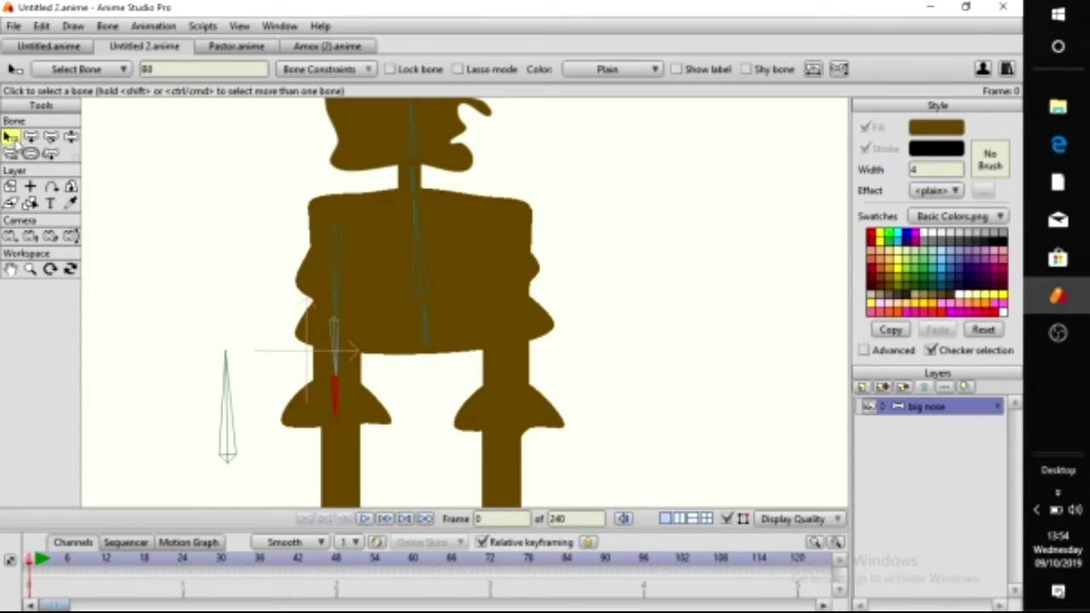
pyautogui.click(417, 234)
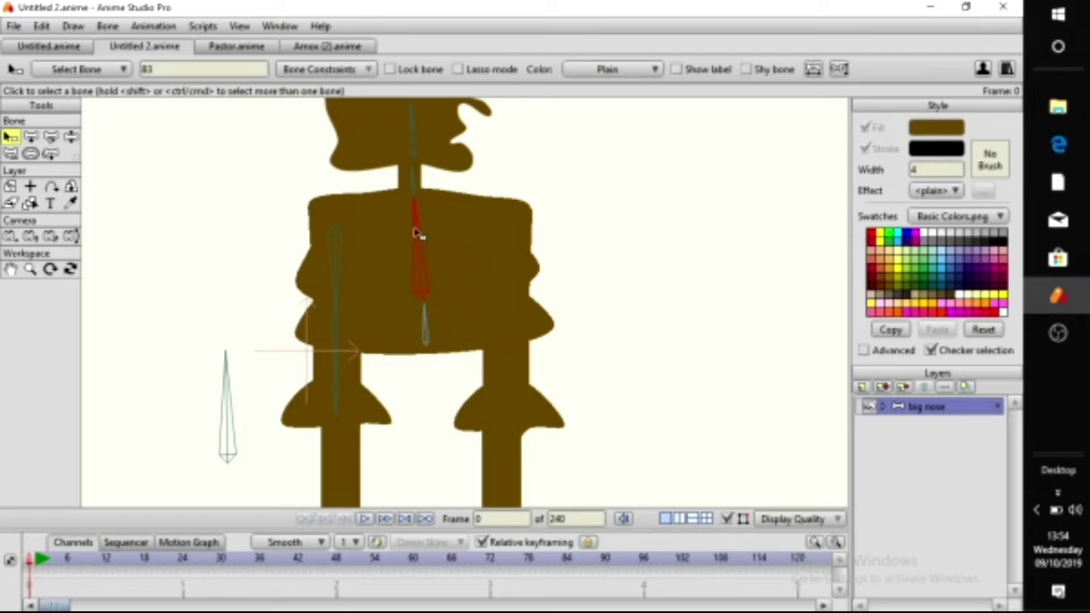
pyautogui.click(33, 138)
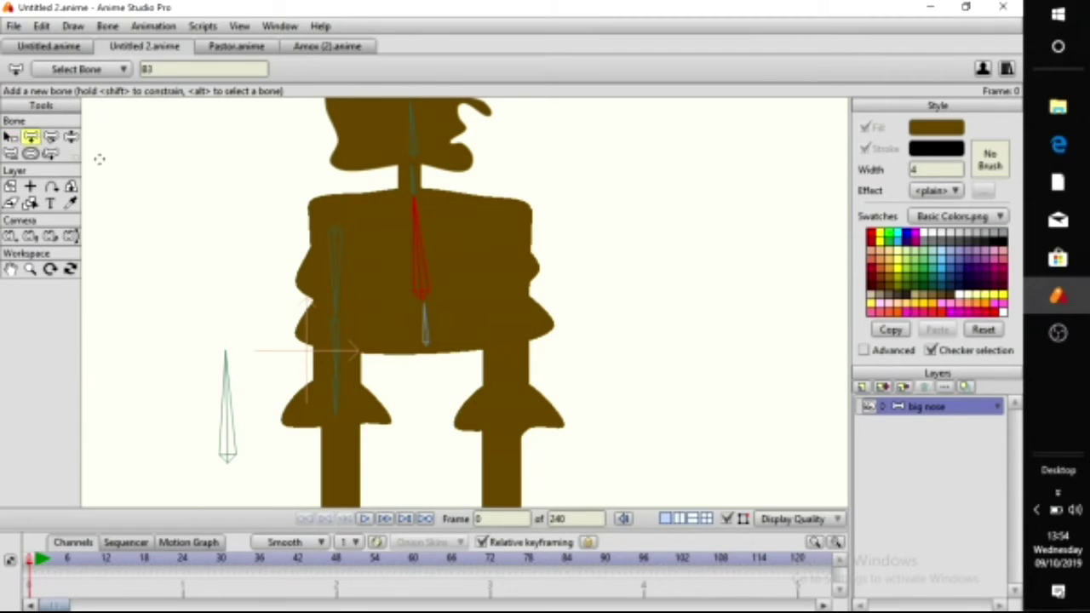
pyautogui.moveTo(516, 229); pyautogui.dragTo(503, 365)
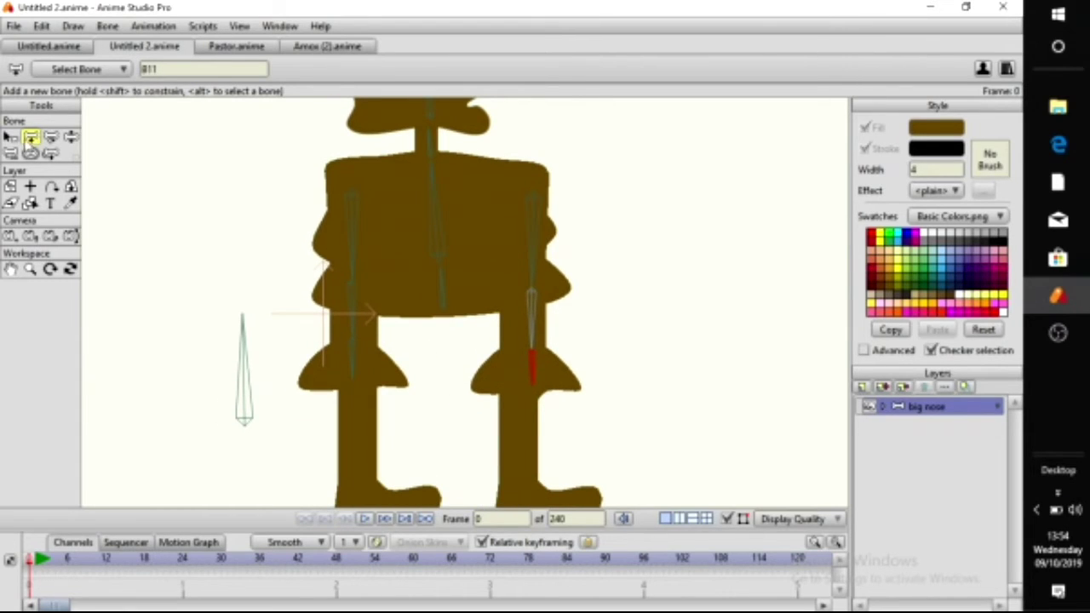
# With the standalone bone as parent, add thigh, shin and foot bones down the character's left-side leg
pyautogui.click(14, 139)
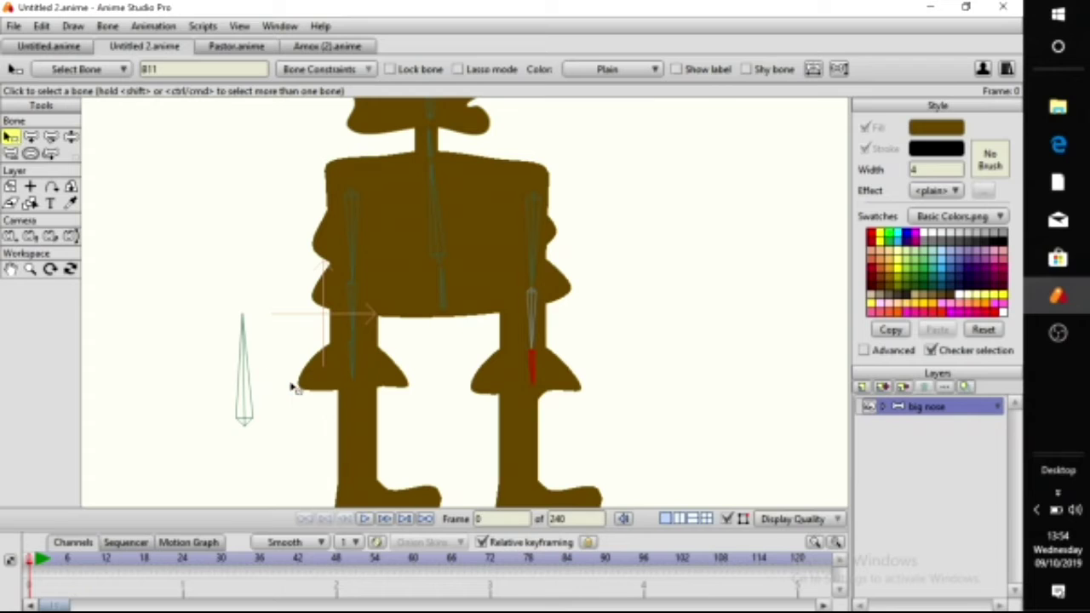
pyautogui.click(244, 375)
pyautogui.scroll(-1, 442, 376)
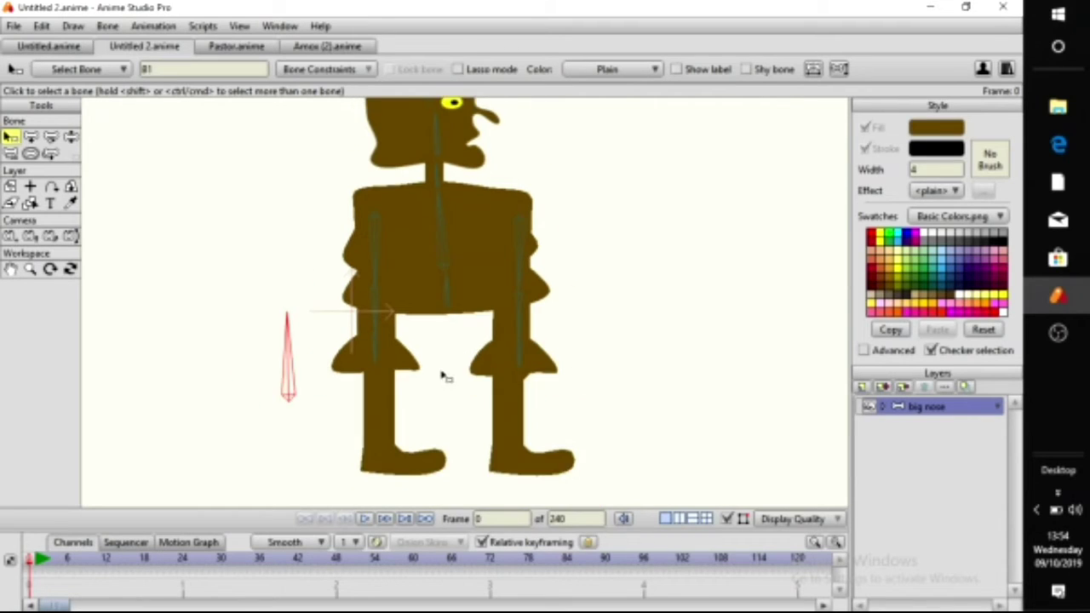
pyautogui.moveTo(442, 376); pyautogui.dragTo(418, 362)
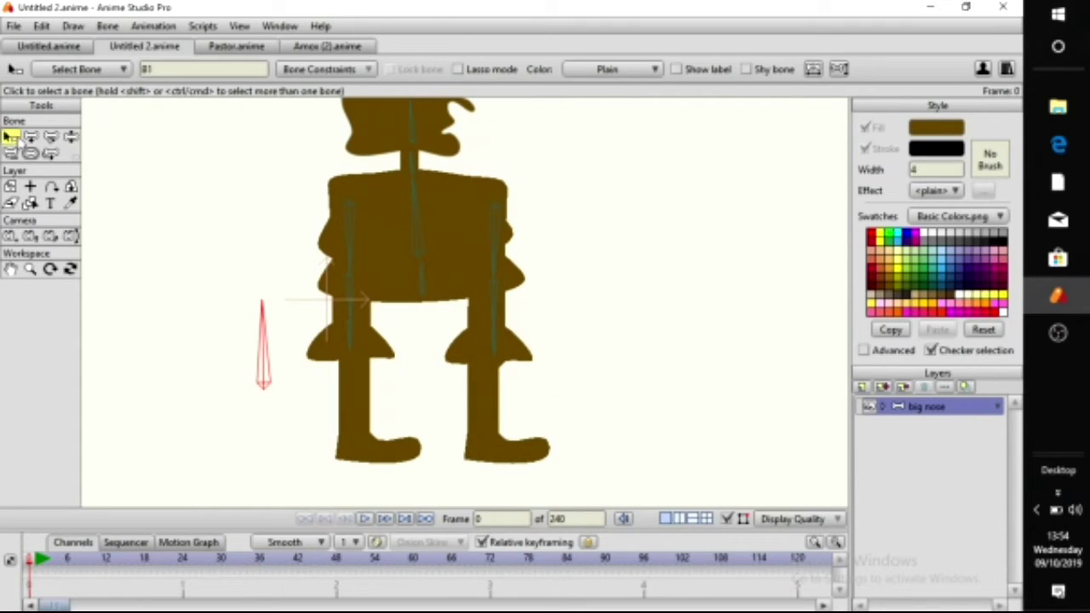
pyautogui.click(31, 138)
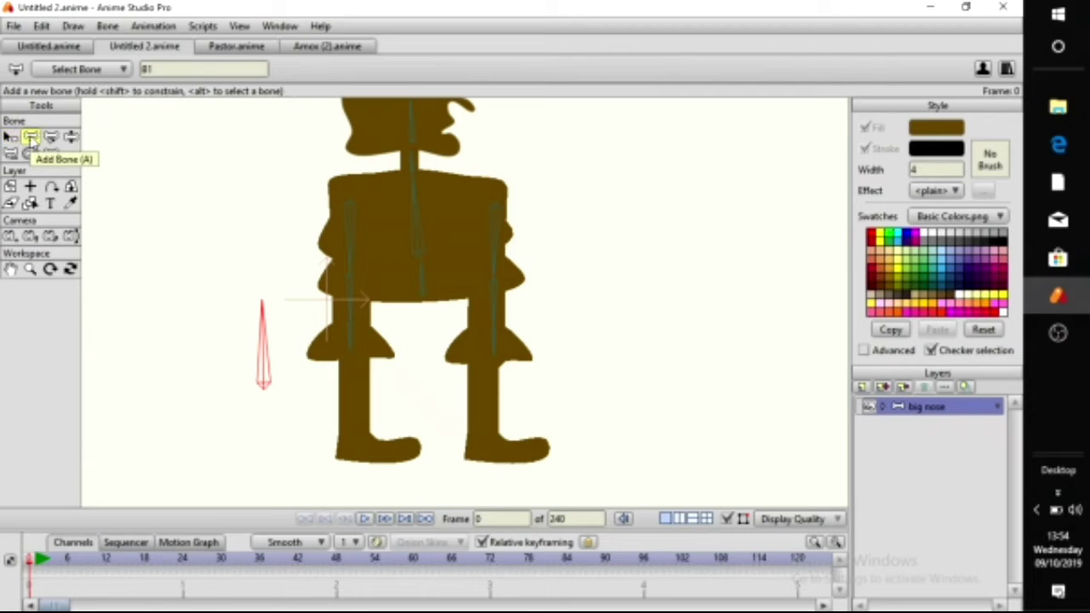
pyautogui.scroll(1, 337, 282)
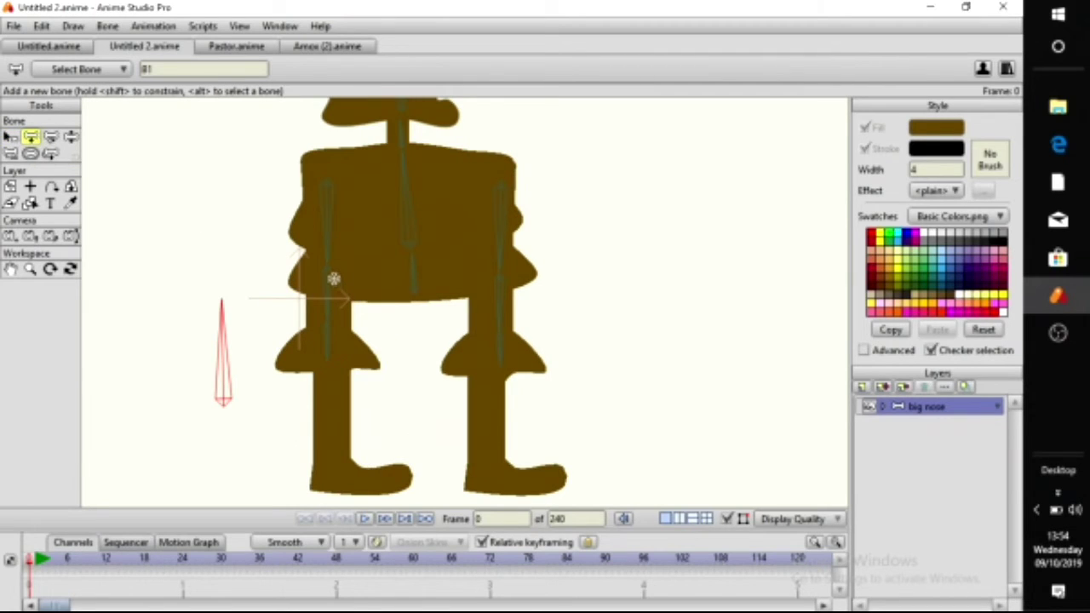
pyautogui.moveTo(337, 279); pyautogui.dragTo(338, 470)
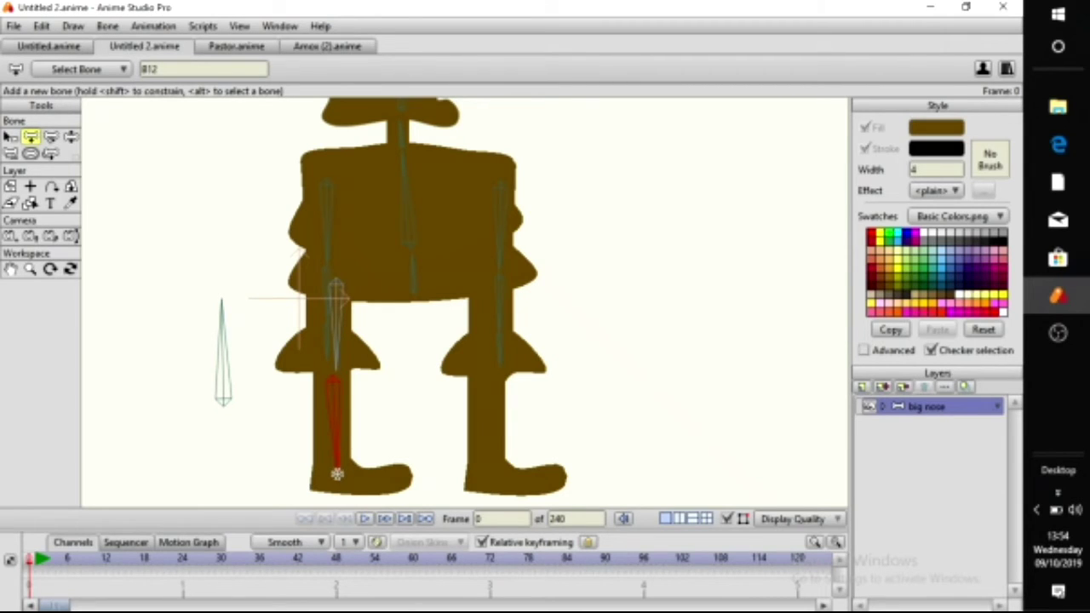
pyautogui.moveTo(339, 479); pyautogui.dragTo(397, 480)
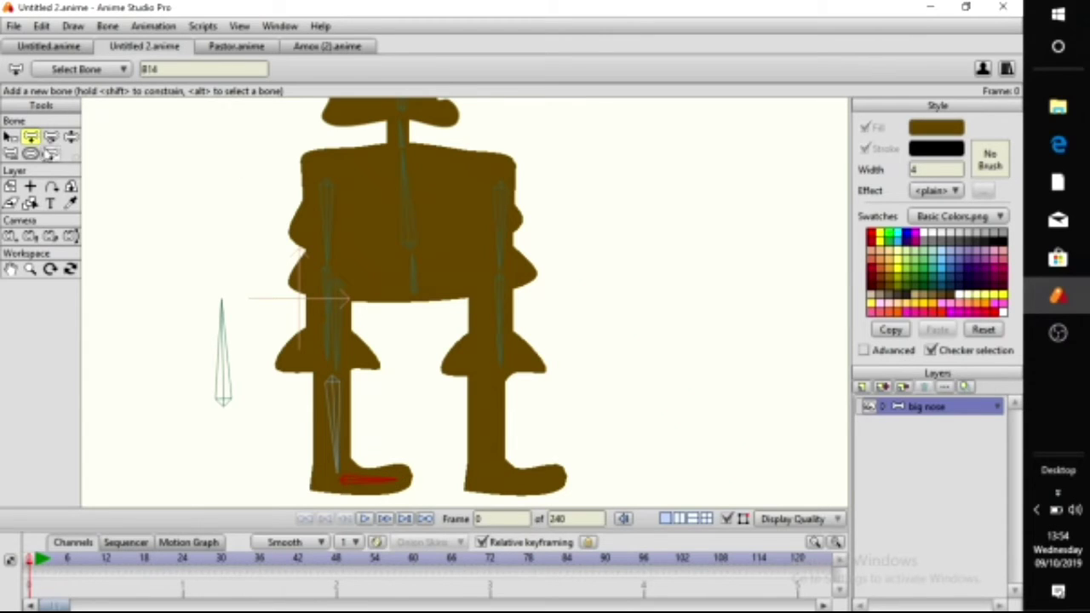
# With the standalone bone as parent, add bones down the character's right-side leg
pyautogui.click(10, 137)
pyautogui.click(223, 346)
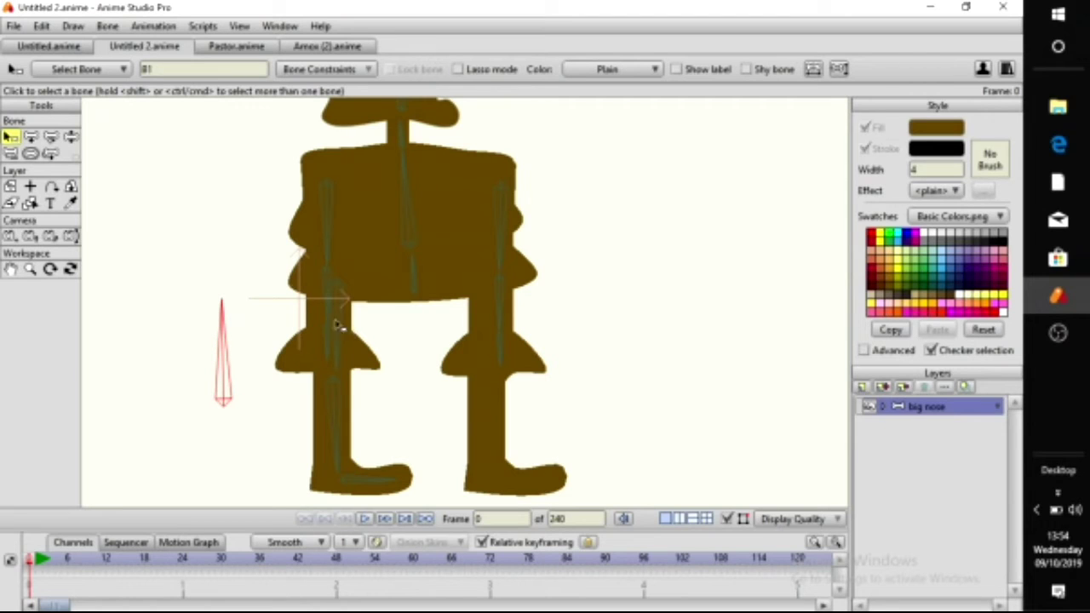
pyautogui.click(30, 138)
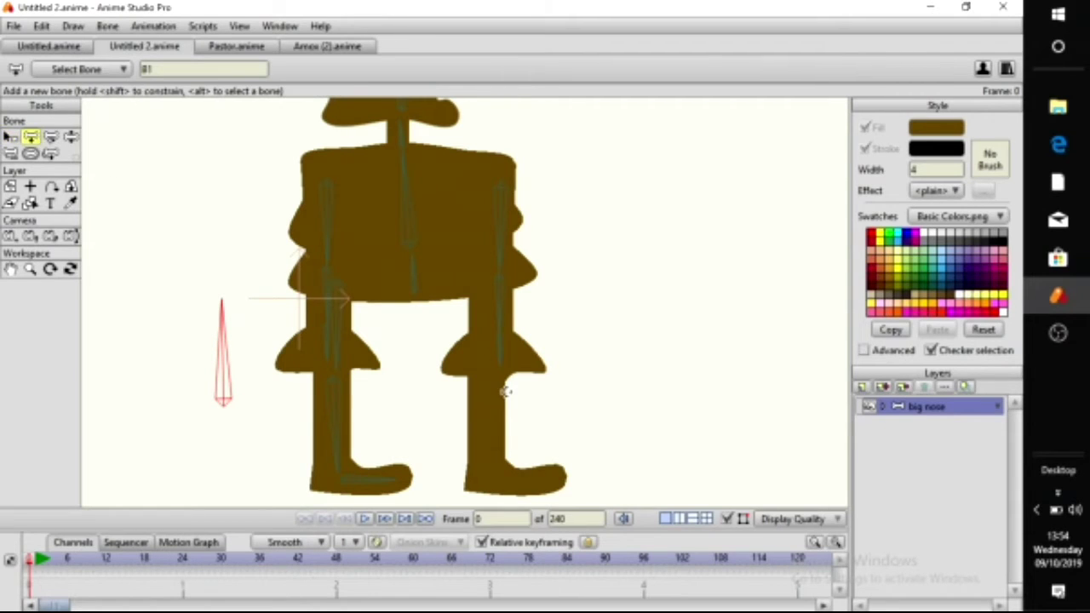
# Add a chain of thigh, shin and foot bones down the character's leg that has none
pyautogui.moveTo(491, 330); pyautogui.dragTo(546, 480)
pyautogui.scroll(-4, 423, 276)
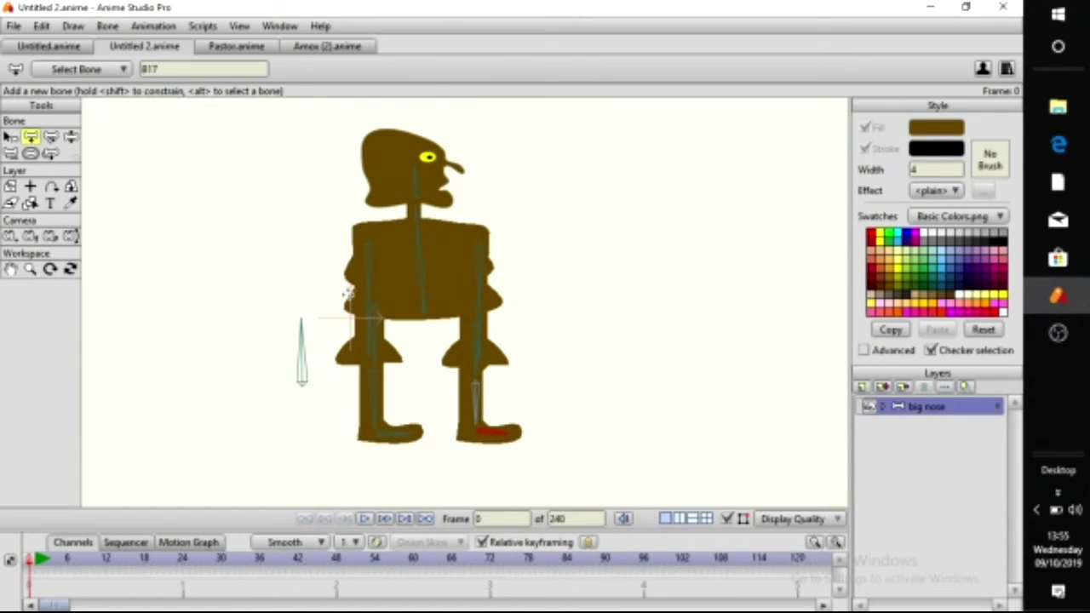
# Reduce the strength of all bones at once until their influence areas shrink away, leaving no bone selected
pyautogui.click(31, 153)
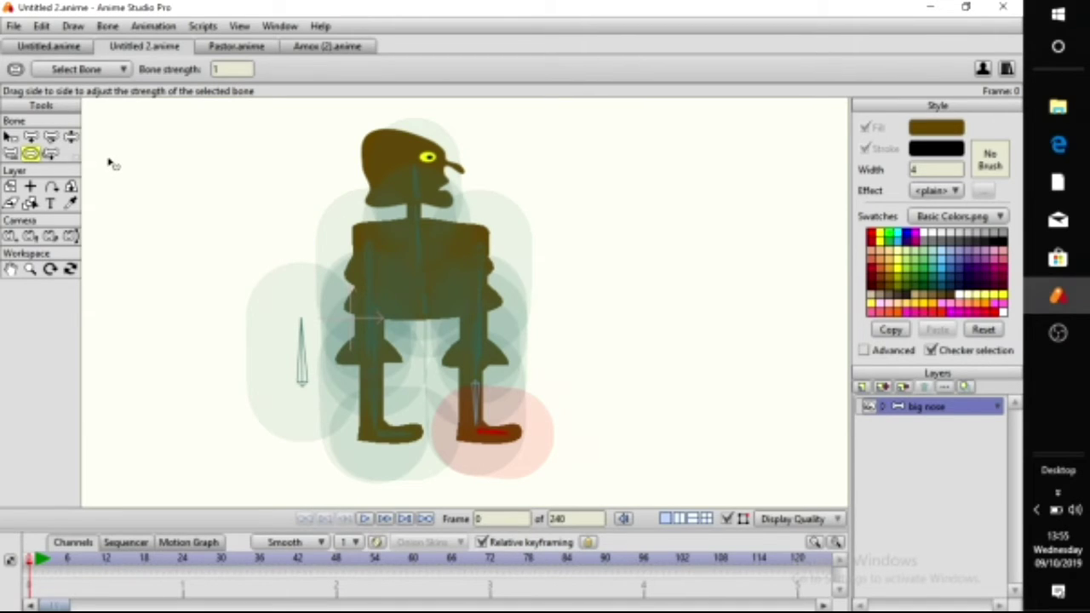
pyautogui.hotkey('ctrl', 'a')
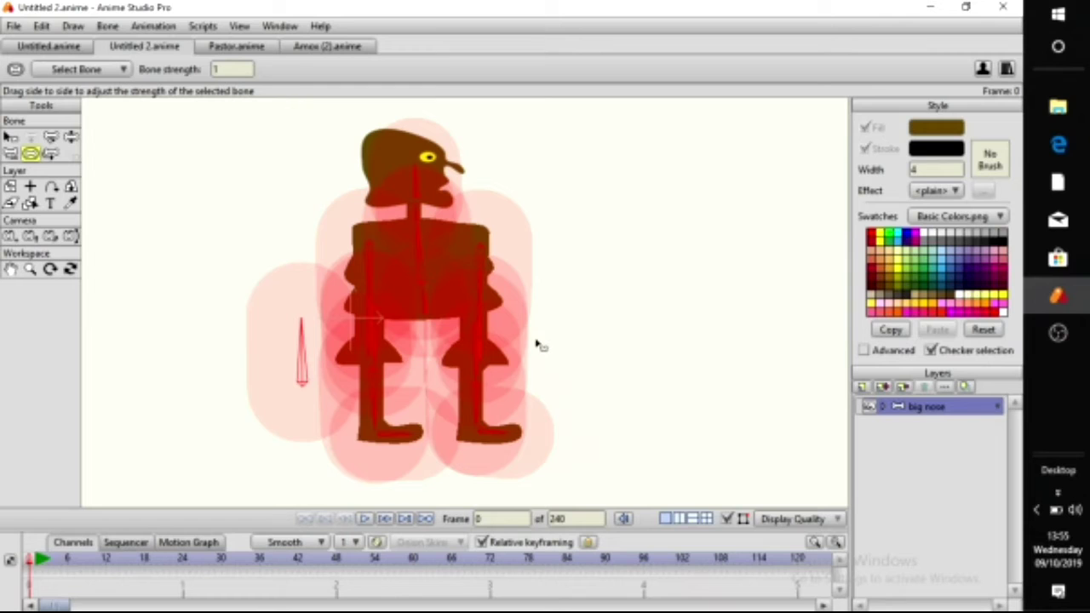
pyautogui.moveTo(469, 304); pyautogui.dragTo(389, 313)
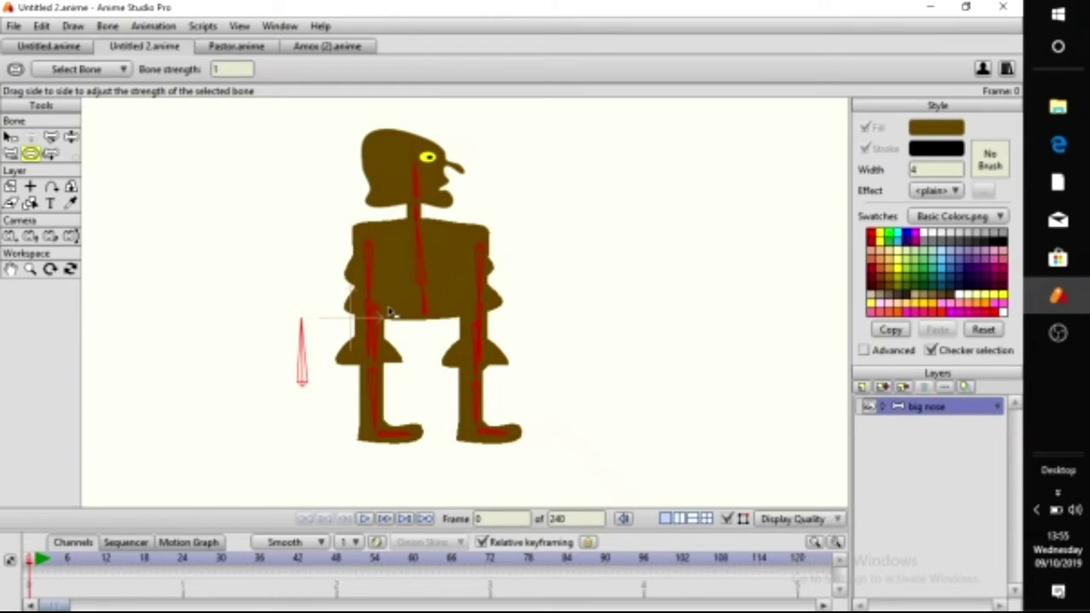
pyautogui.click(10, 138)
pyautogui.click(317, 240)
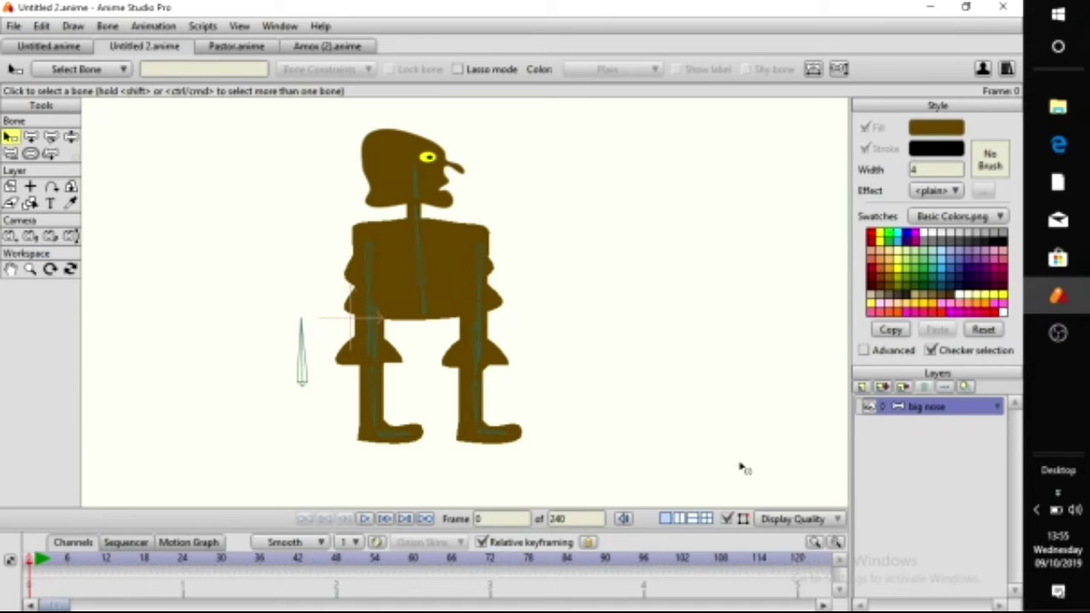
# Expand the big nose and big nose man groups and bind the head layer to the head bone
pyautogui.click(887, 407)
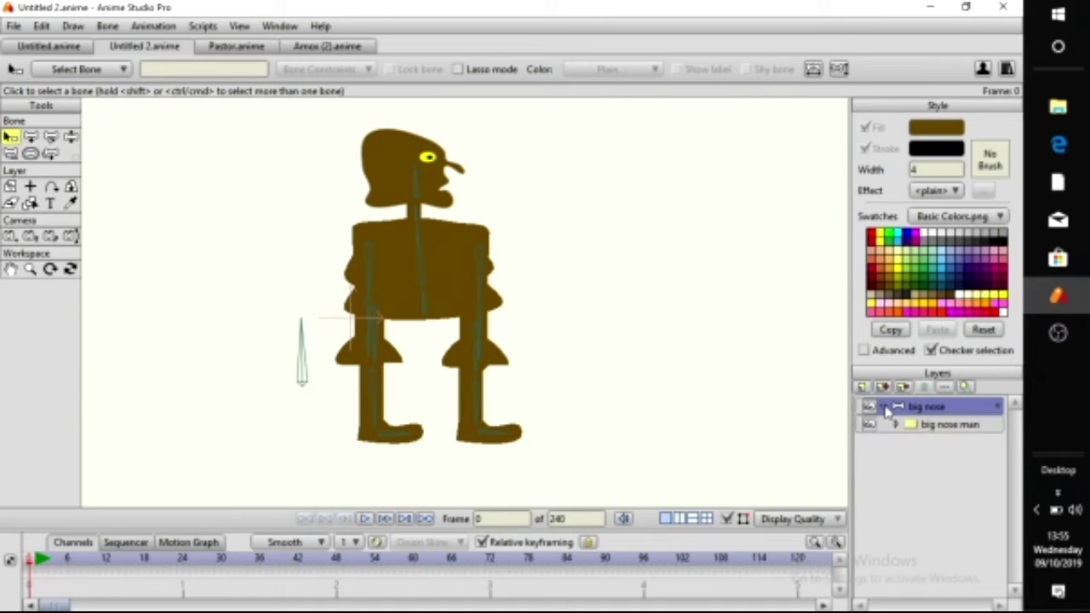
pyautogui.click(894, 426)
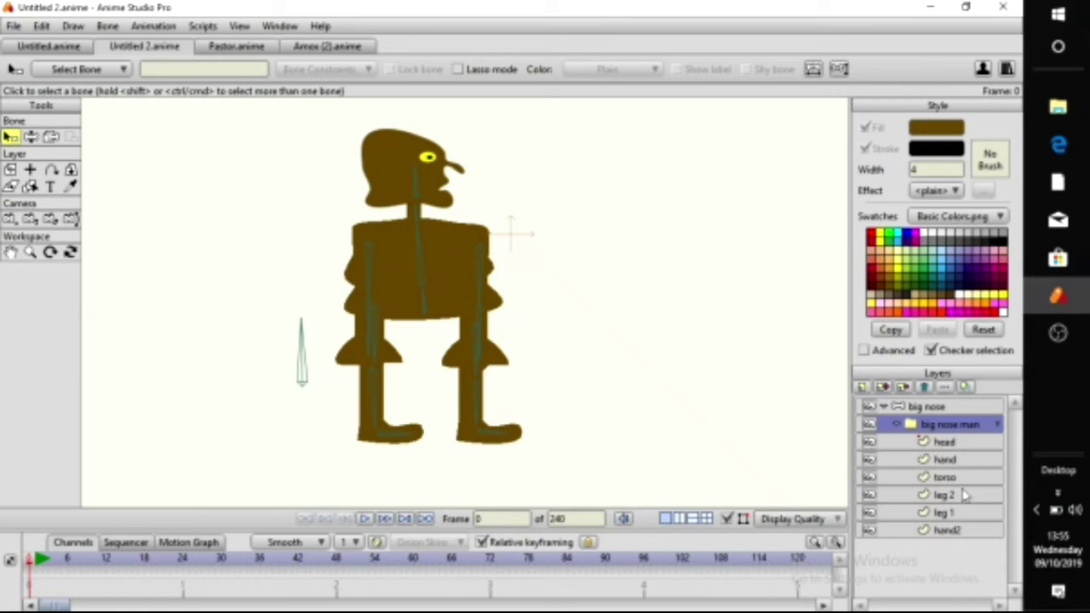
pyautogui.click(962, 446)
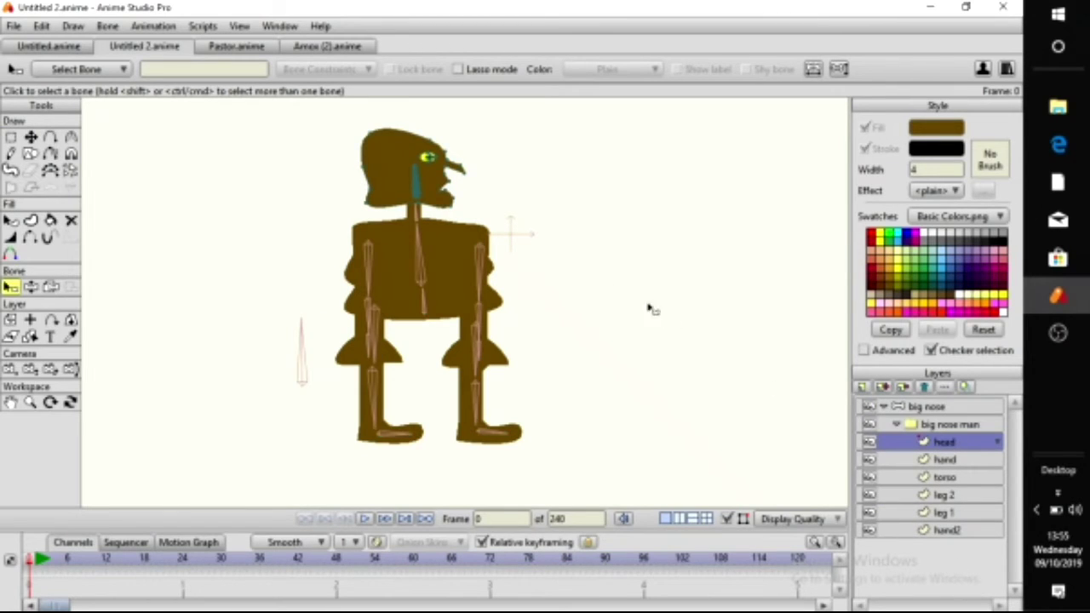
pyautogui.scroll(3, 568, 251)
pyautogui.moveTo(568, 251); pyautogui.dragTo(581, 458)
pyautogui.scroll(2, 577, 341)
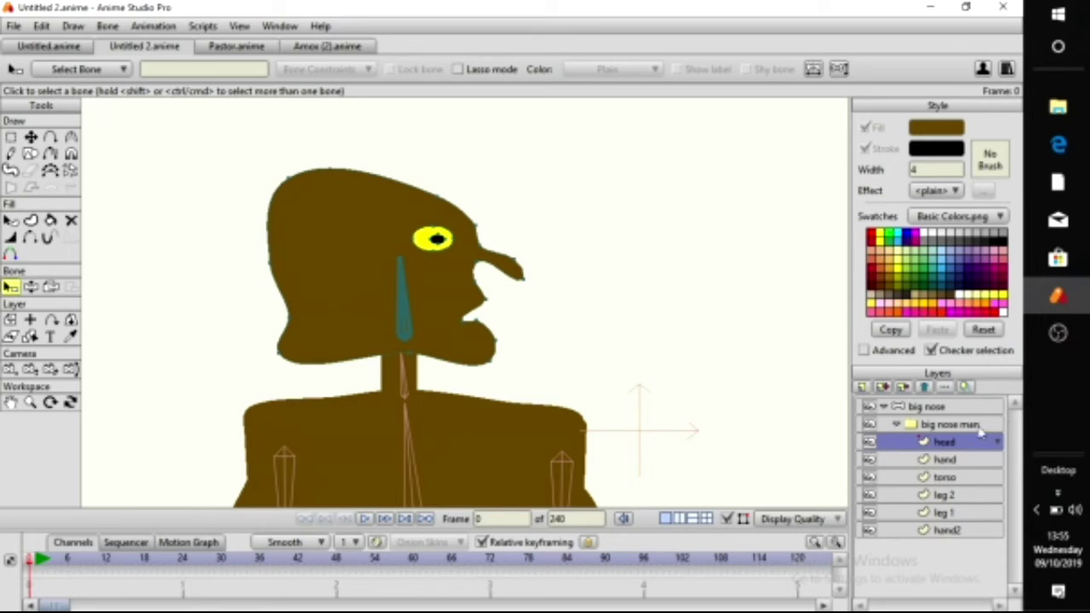
pyautogui.click(50, 287)
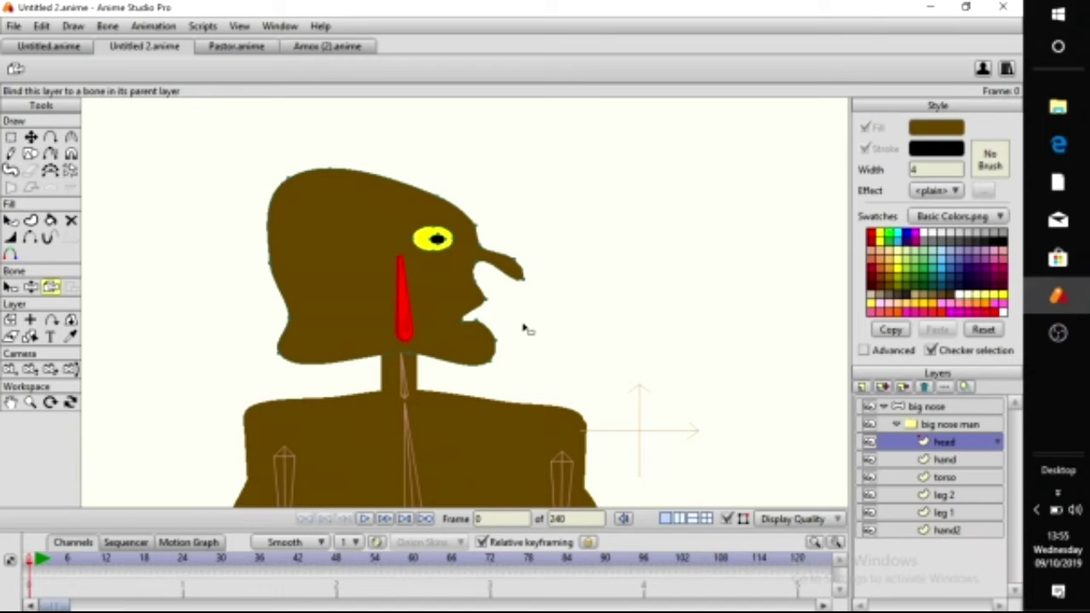
pyautogui.scroll(-3, 526, 330)
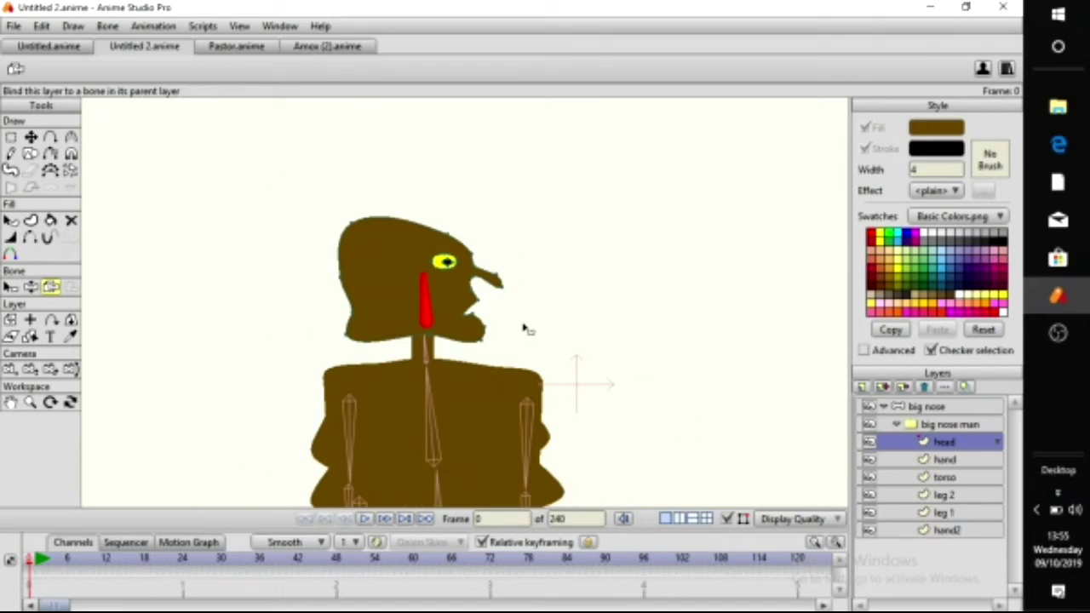
# Bind the hand layer to the upper arm bone on the character's rear side
pyautogui.click(972, 461)
pyautogui.moveTo(555, 360); pyautogui.dragTo(574, 275)
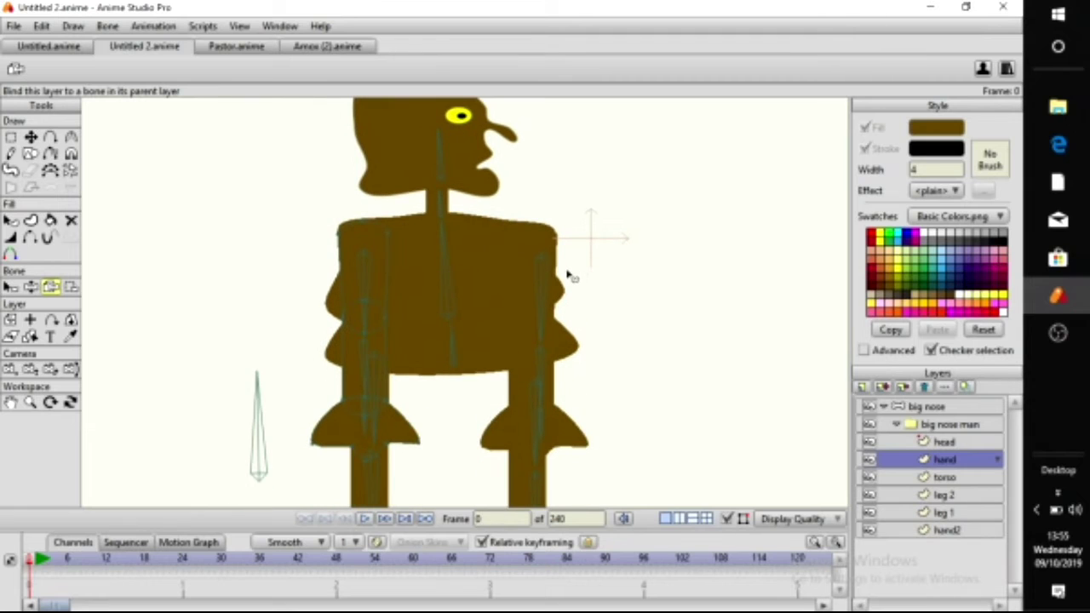
pyautogui.scroll(2, 451, 274)
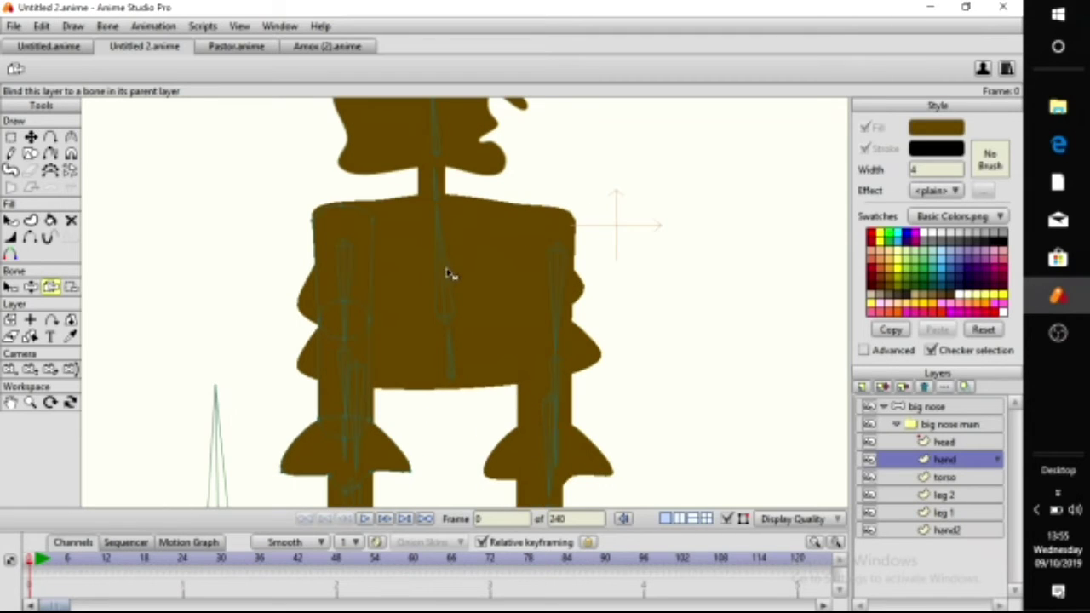
pyautogui.click(346, 264)
pyautogui.scroll(3, 389, 285)
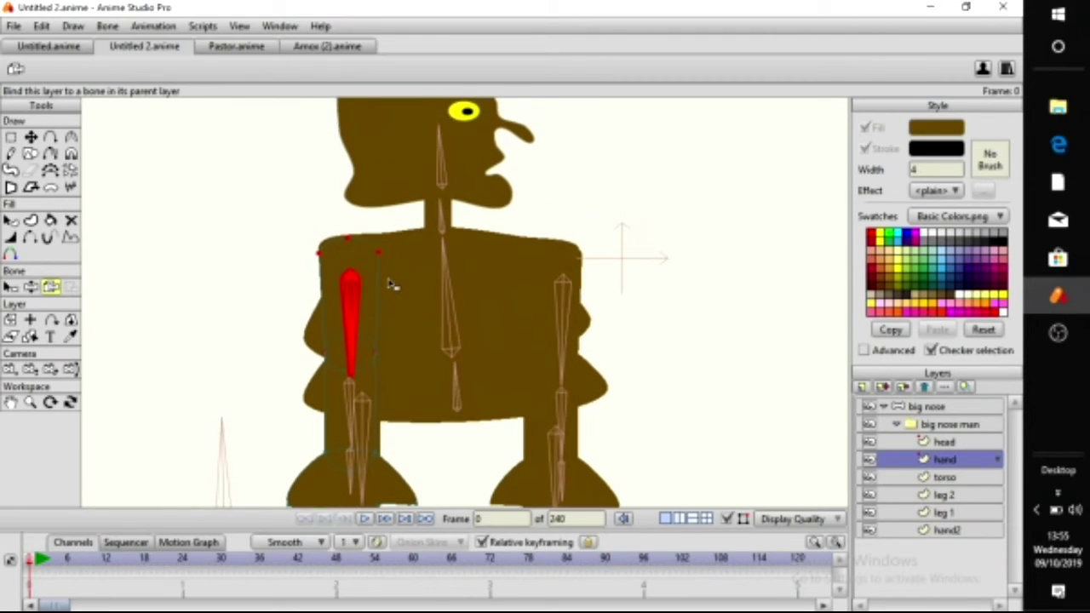
pyautogui.moveTo(390, 284); pyautogui.dragTo(419, 270)
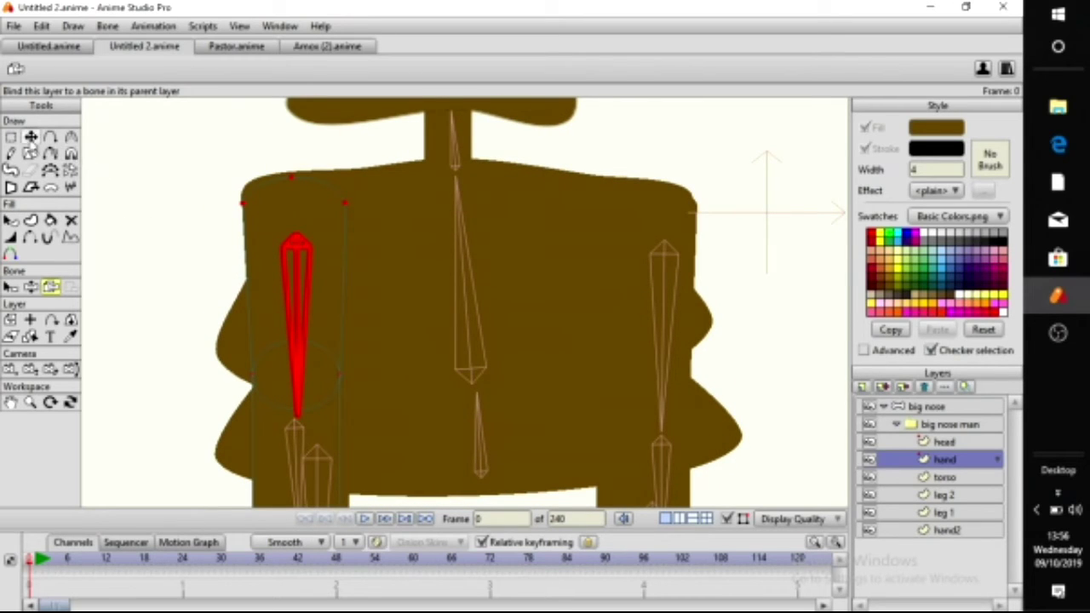
pyautogui.click(30, 136)
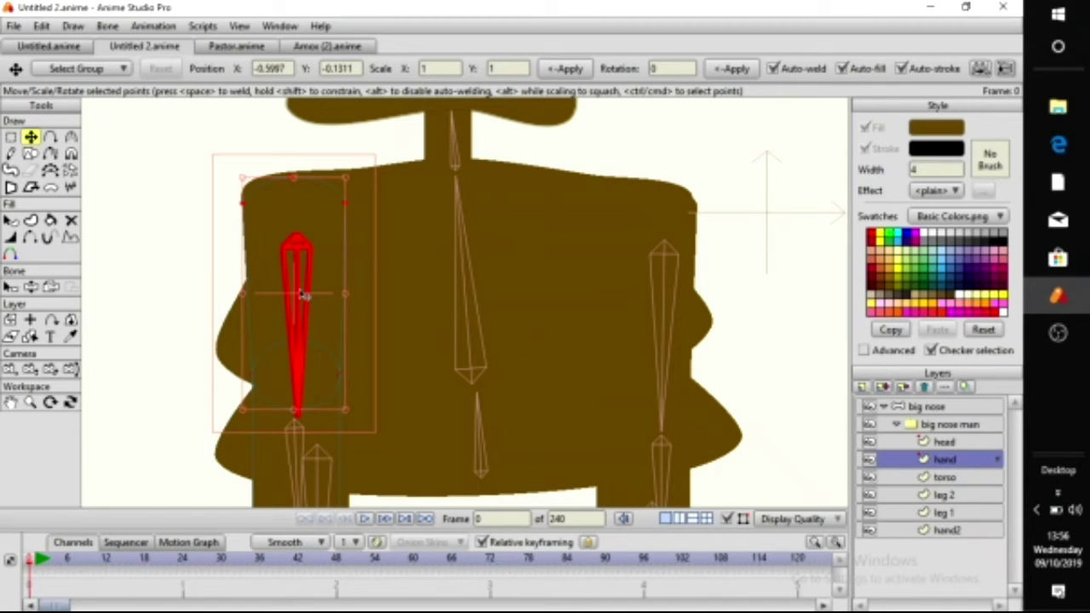
pyautogui.scroll(-1, 392, 355)
pyautogui.moveTo(392, 355); pyautogui.dragTo(355, 307)
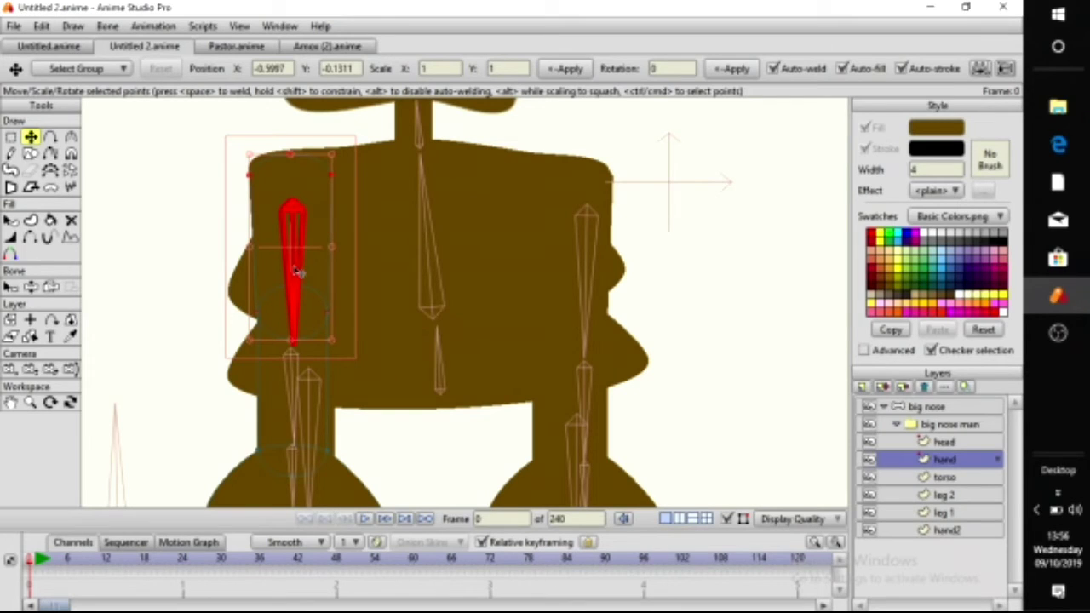
pyautogui.click(51, 287)
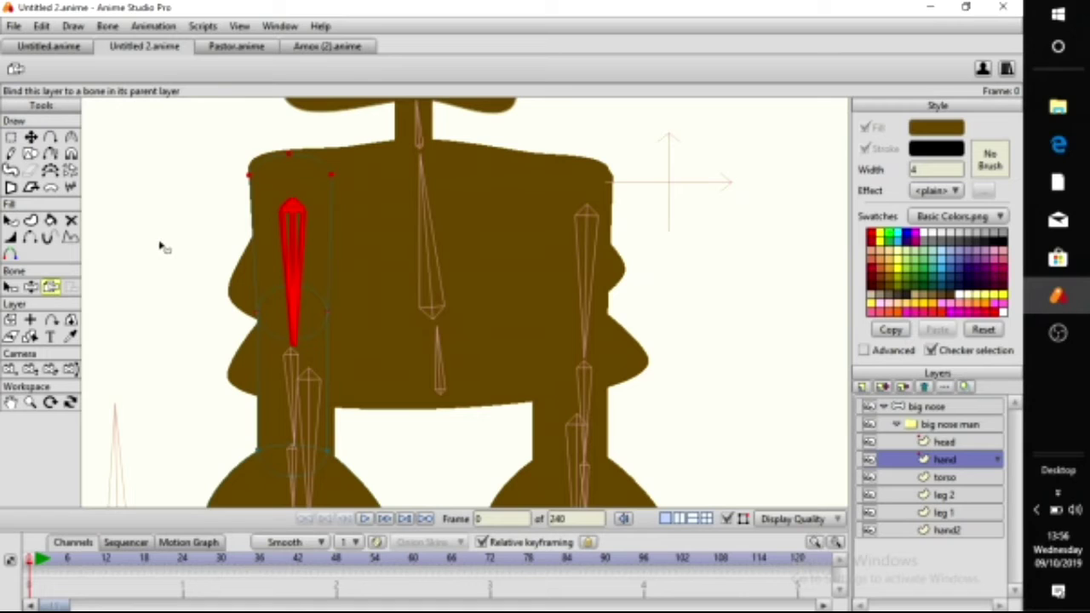
# Make the torso layer active and check which of its points are attached to the long spine bone
pyautogui.moveTo(366, 324); pyautogui.dragTo(307, 309)
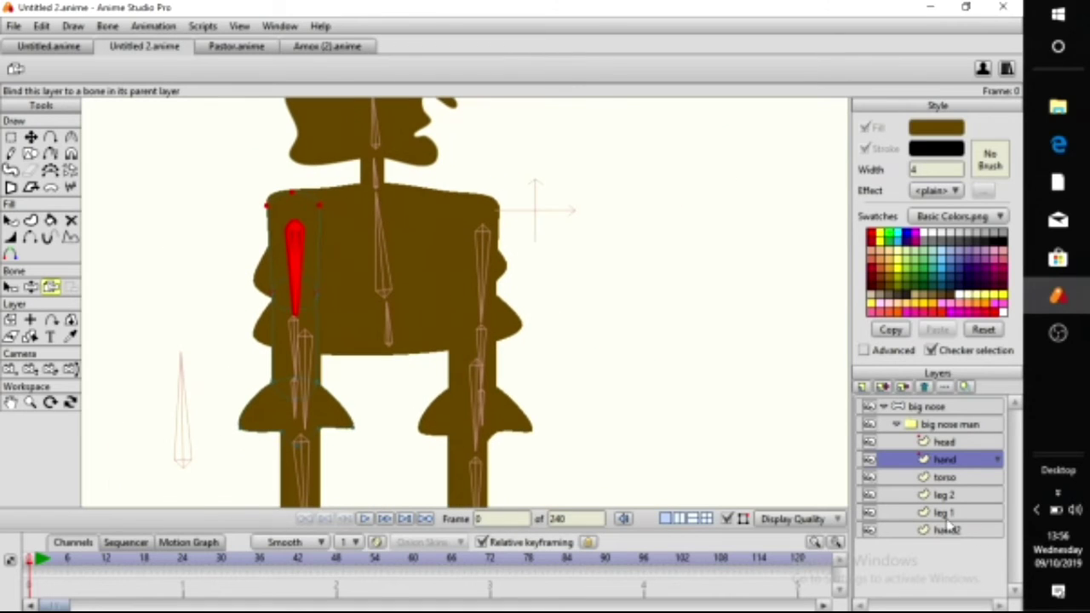
pyautogui.click(952, 478)
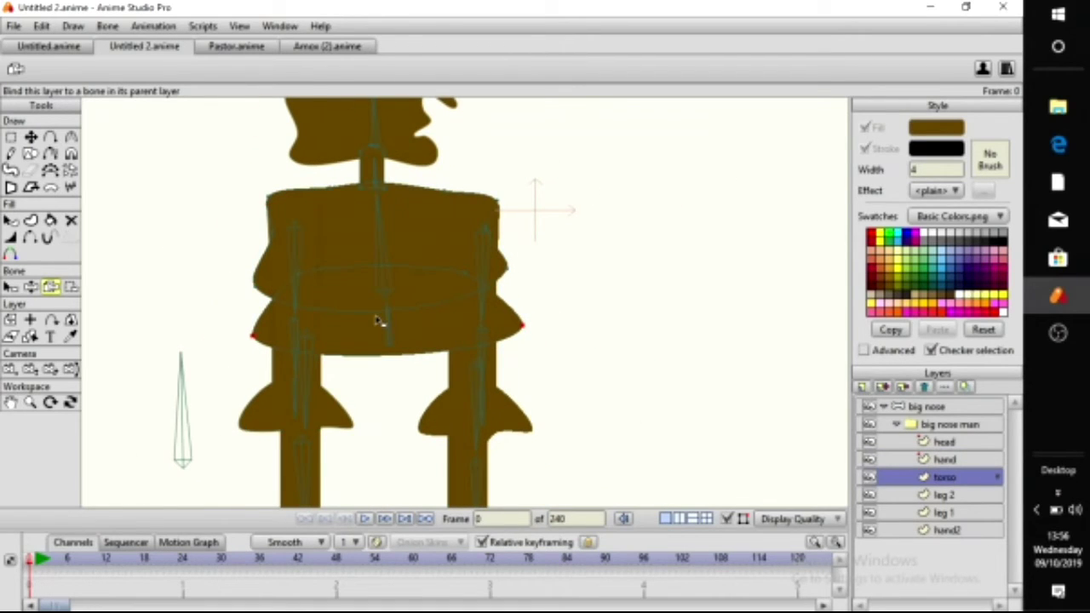
pyautogui.scroll(2, 379, 321)
pyautogui.scroll(-2, 379, 321)
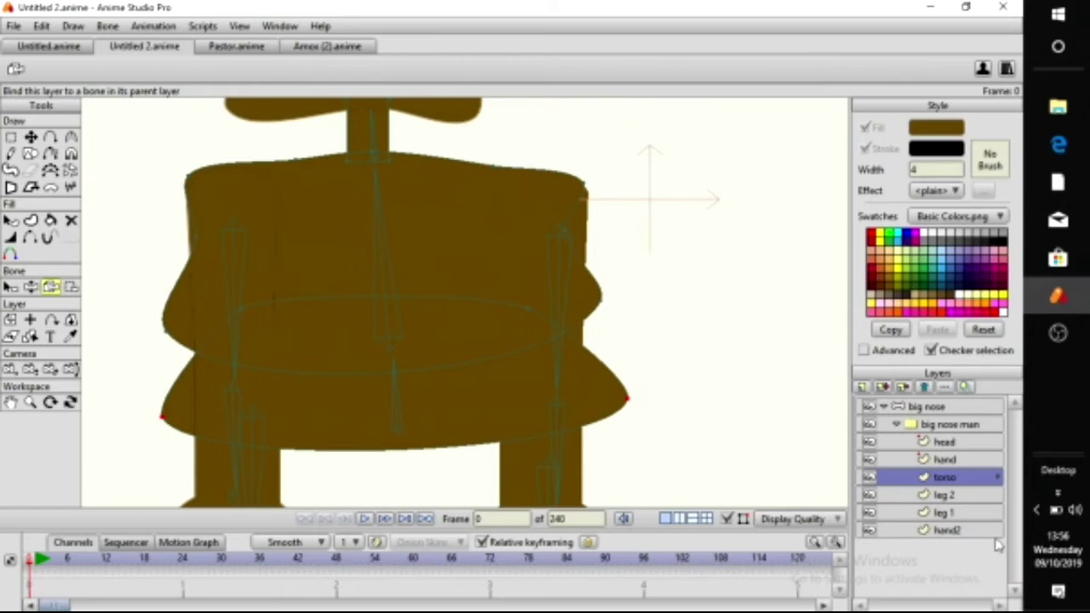
pyautogui.click(10, 287)
pyautogui.click(388, 251)
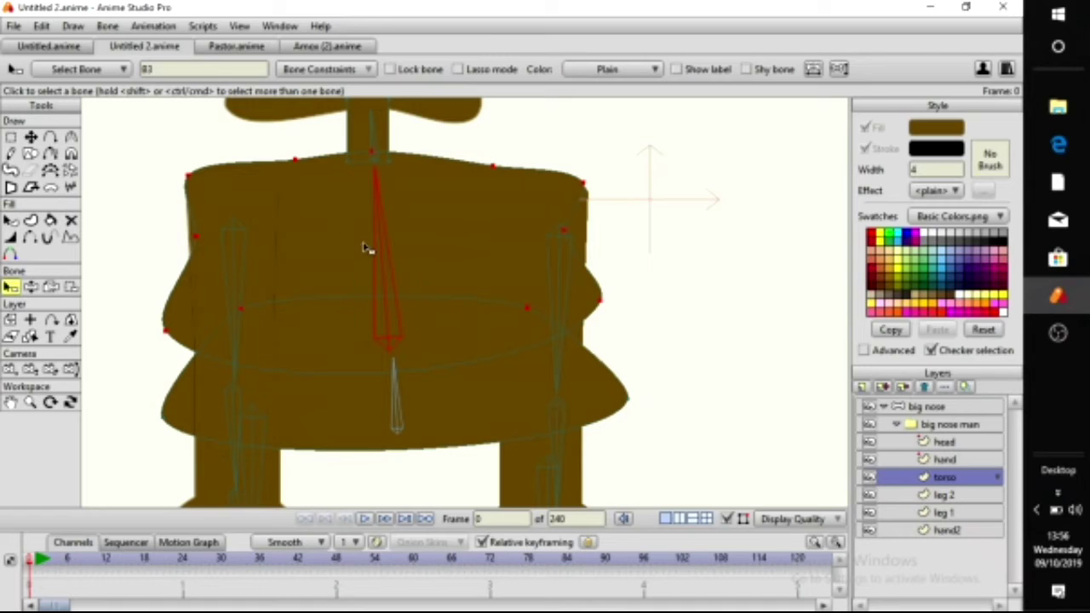
pyautogui.click(145, 198)
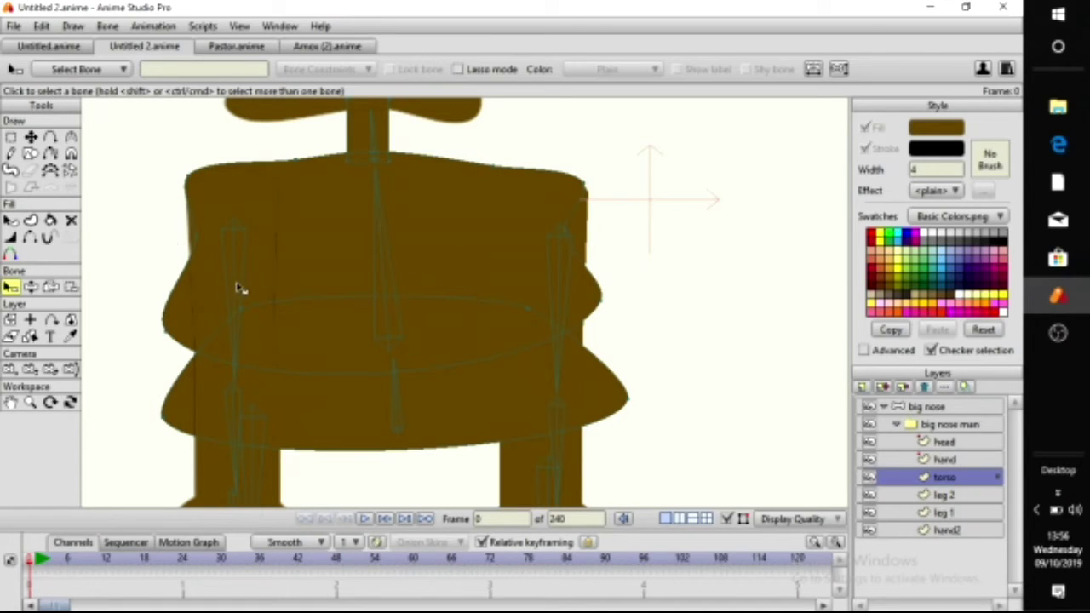
# Choose the neck bone and select the three upper neck points of the torso layer for point binding
pyautogui.moveTo(322, 228); pyautogui.dragTo(300, 426)
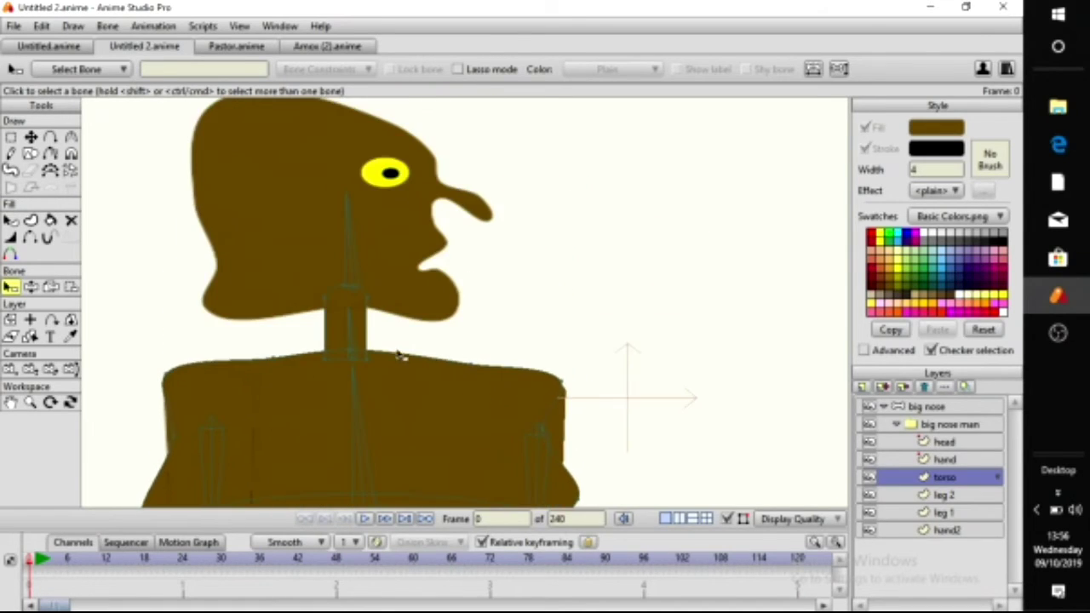
pyautogui.click(351, 334)
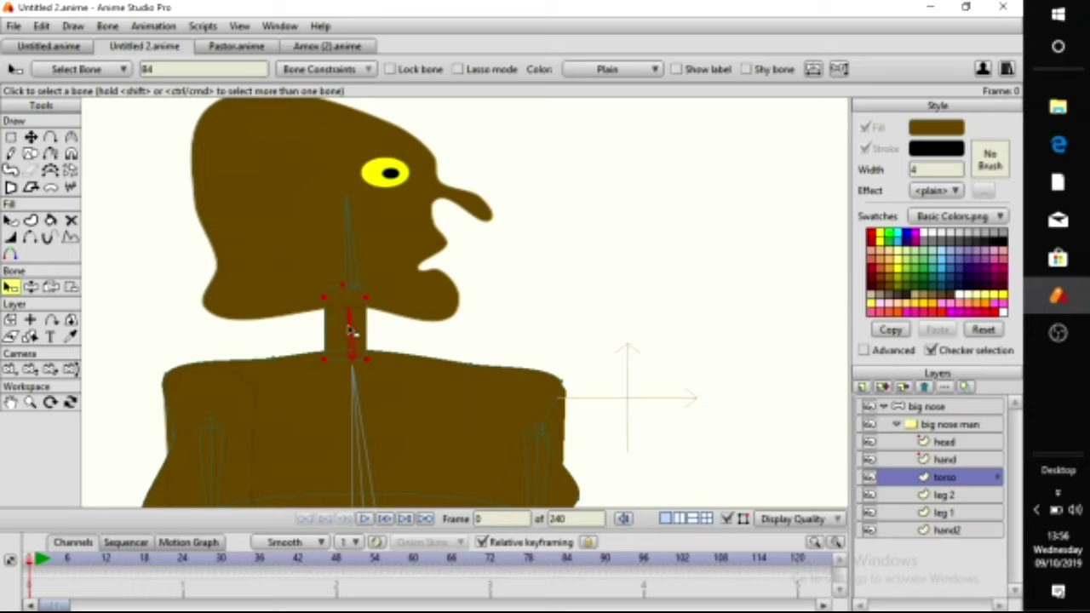
pyautogui.click(72, 288)
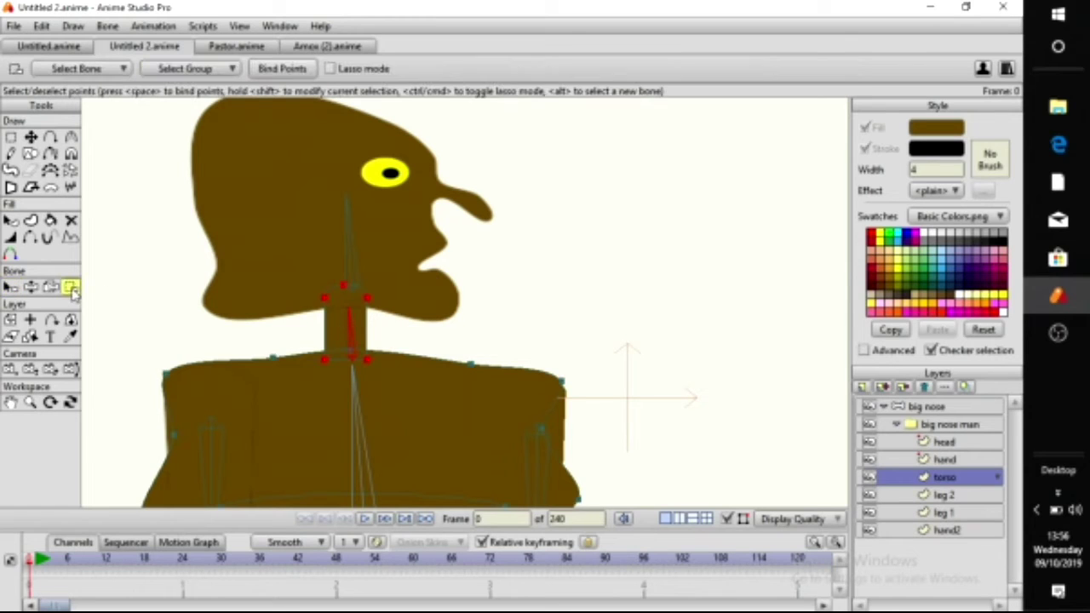
pyautogui.moveTo(258, 240); pyautogui.dragTo(440, 324)
pyautogui.scroll(-2, 362, 247)
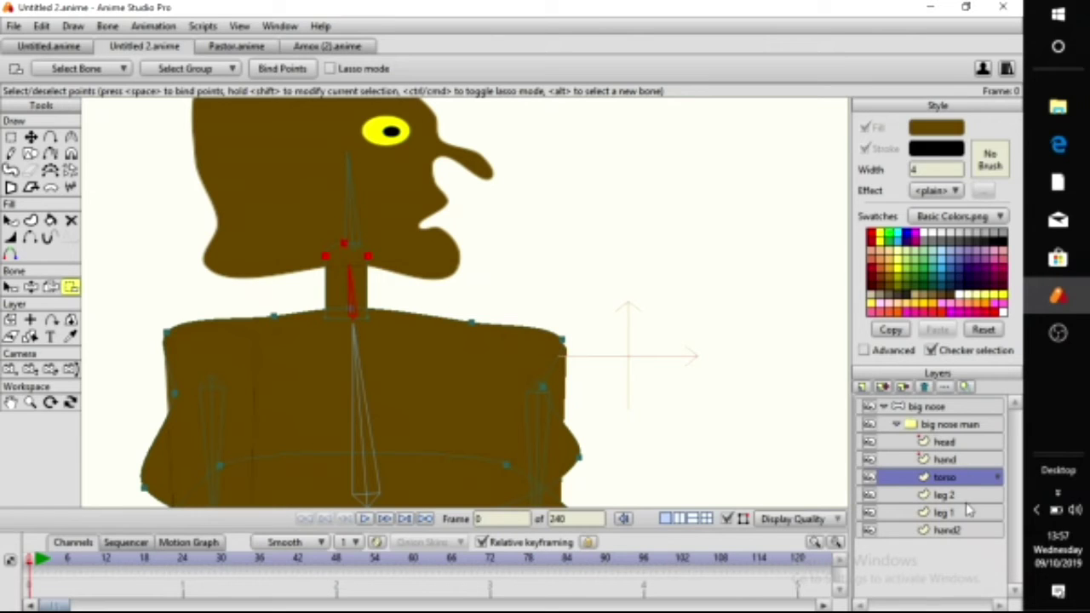
# Choose the long spine bone and bind the torso layer's main body points to it
pyautogui.scroll(-2, 499, 364)
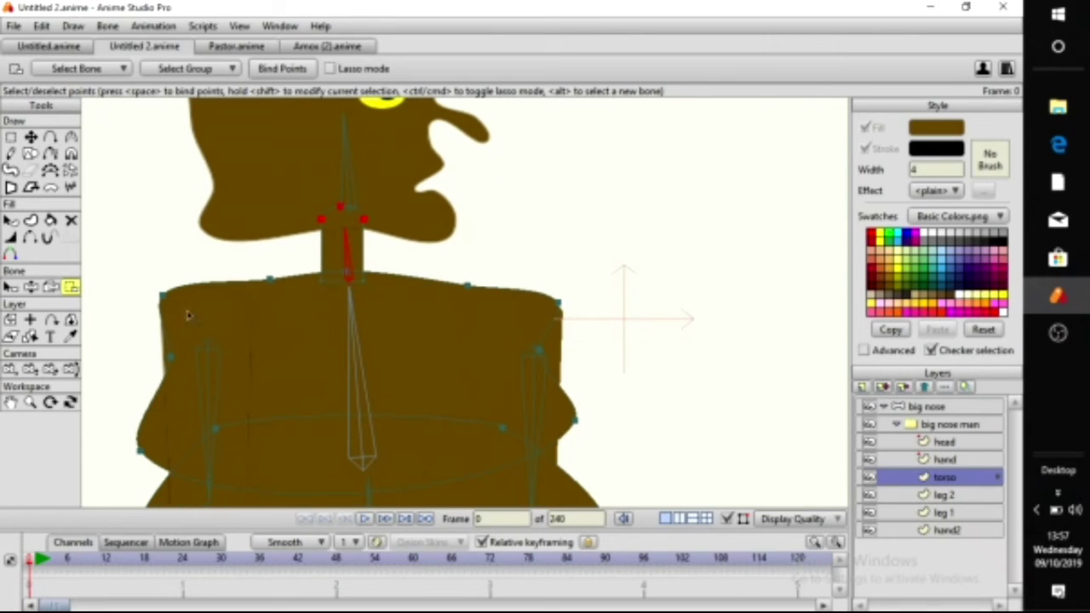
pyautogui.click(14, 288)
pyautogui.click(358, 361)
pyautogui.click(175, 226)
pyautogui.click(368, 362)
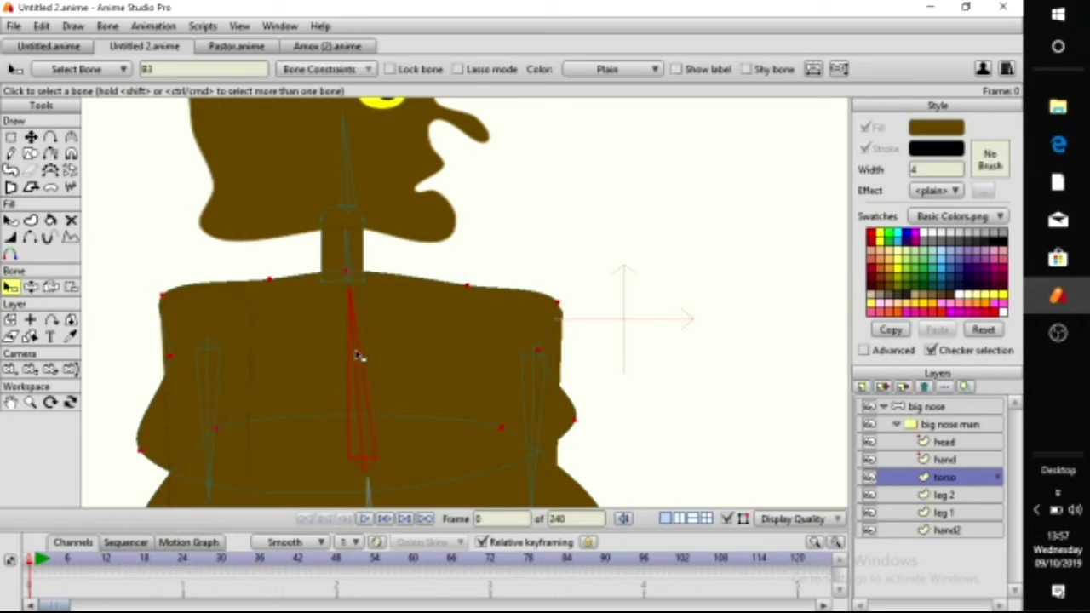
pyautogui.click(71, 288)
pyautogui.moveTo(120, 249); pyautogui.dragTo(626, 482)
pyautogui.click(283, 69)
# Choose the short lower spine bone and bind the two lowest side points of the torso to it
pyautogui.moveTo(406, 400); pyautogui.dragTo(420, 316)
pyautogui.scroll(-2, 411, 348)
pyautogui.click(420, 316)
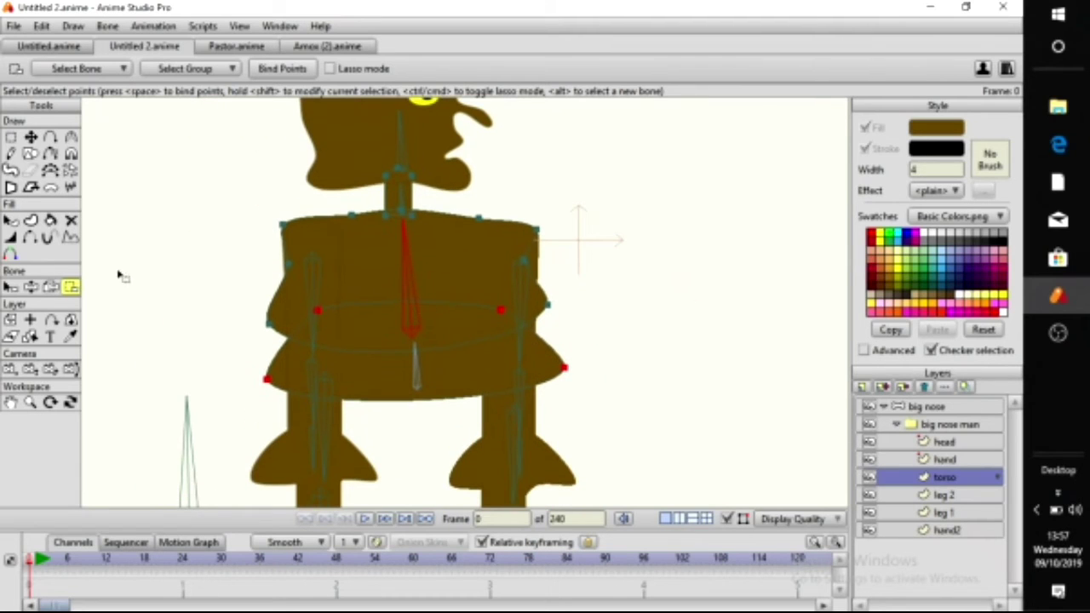
pyautogui.click(12, 287)
pyautogui.click(416, 366)
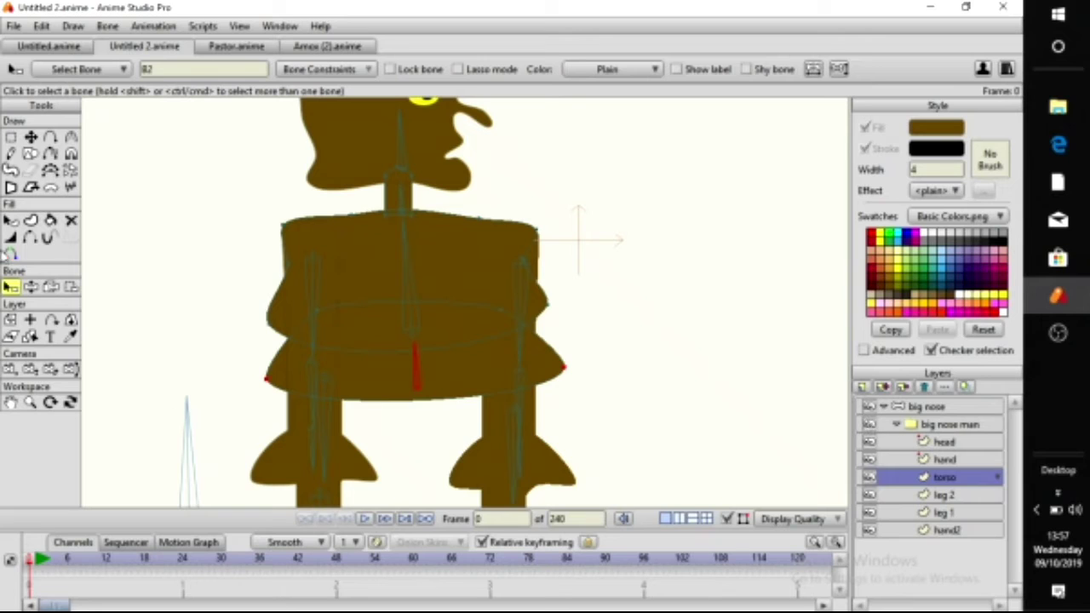
pyautogui.click(71, 287)
pyautogui.moveTo(619, 447); pyautogui.dragTo(239, 351)
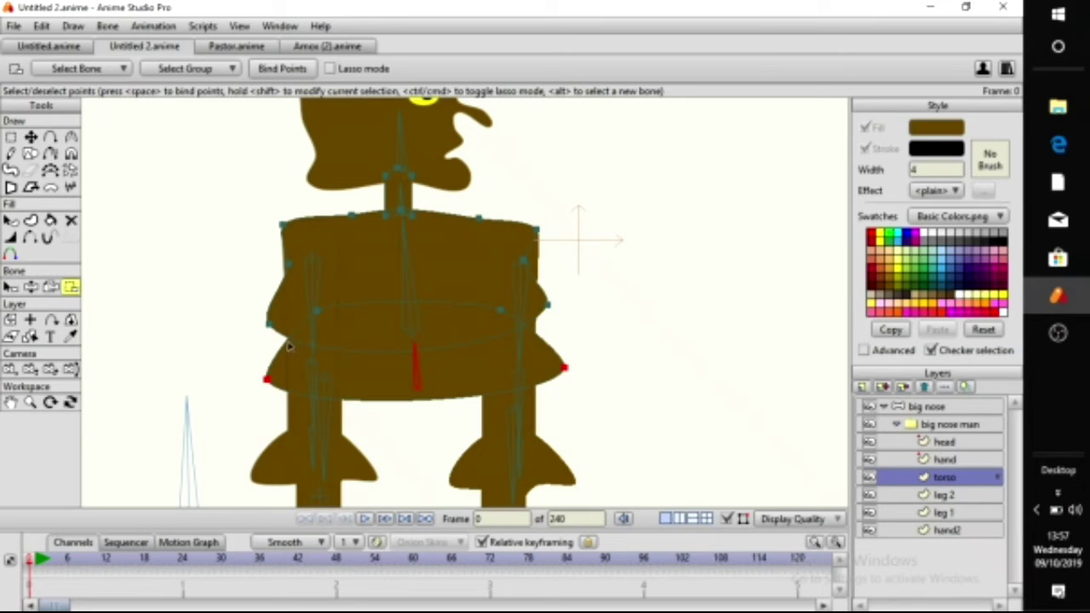
pyautogui.click(309, 69)
# Make the leg 2 layer active and bind its upper leg points to the thigh bone
pyautogui.click(959, 500)
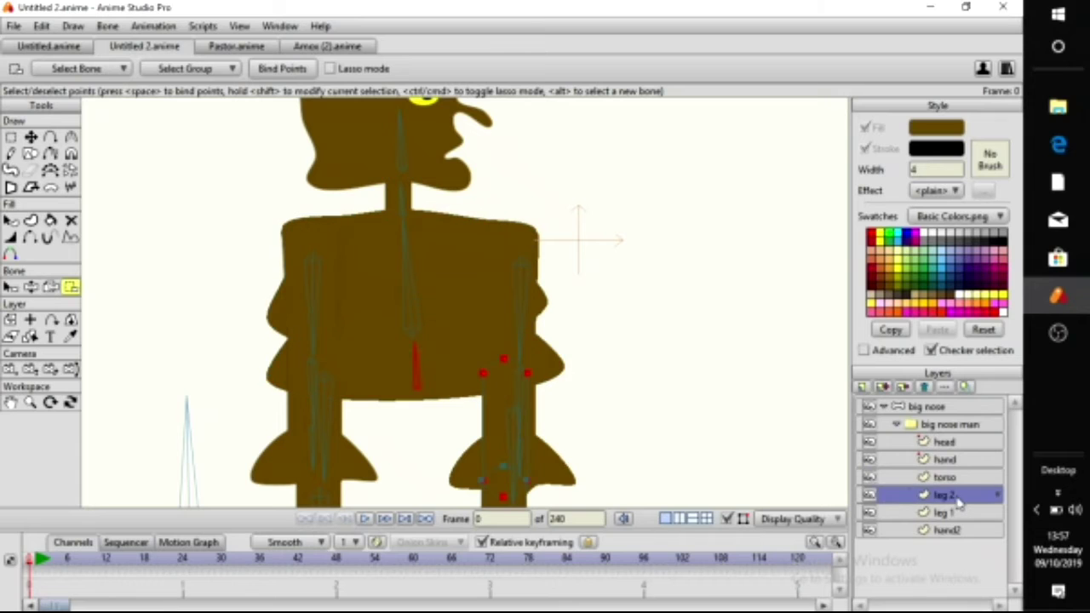
pyautogui.scroll(5, 699, 367)
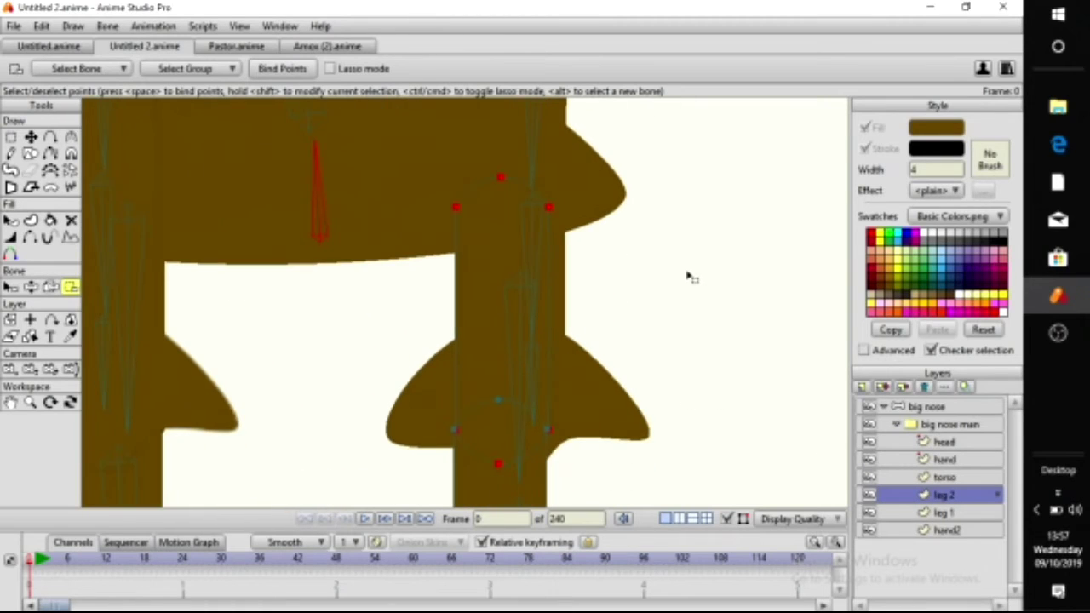
pyautogui.click(12, 289)
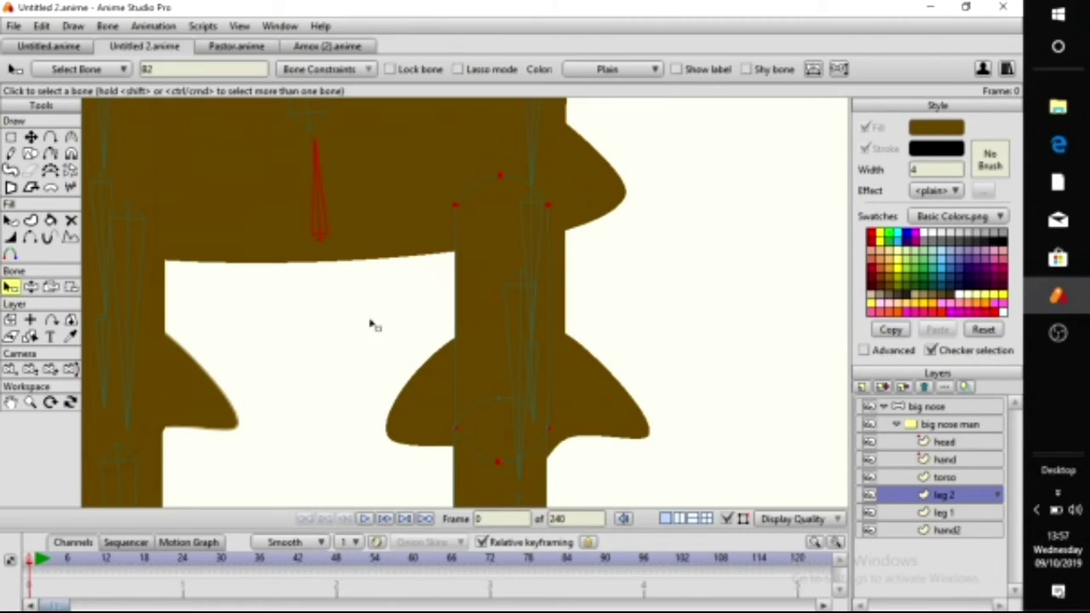
pyautogui.click(513, 289)
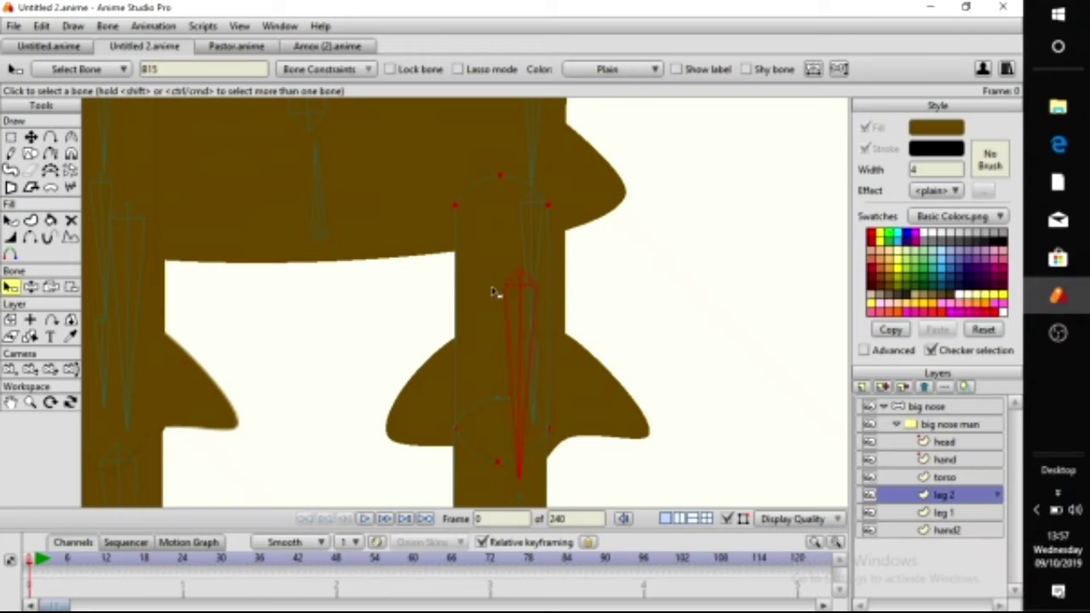
pyautogui.moveTo(477, 290); pyautogui.dragTo(419, 335)
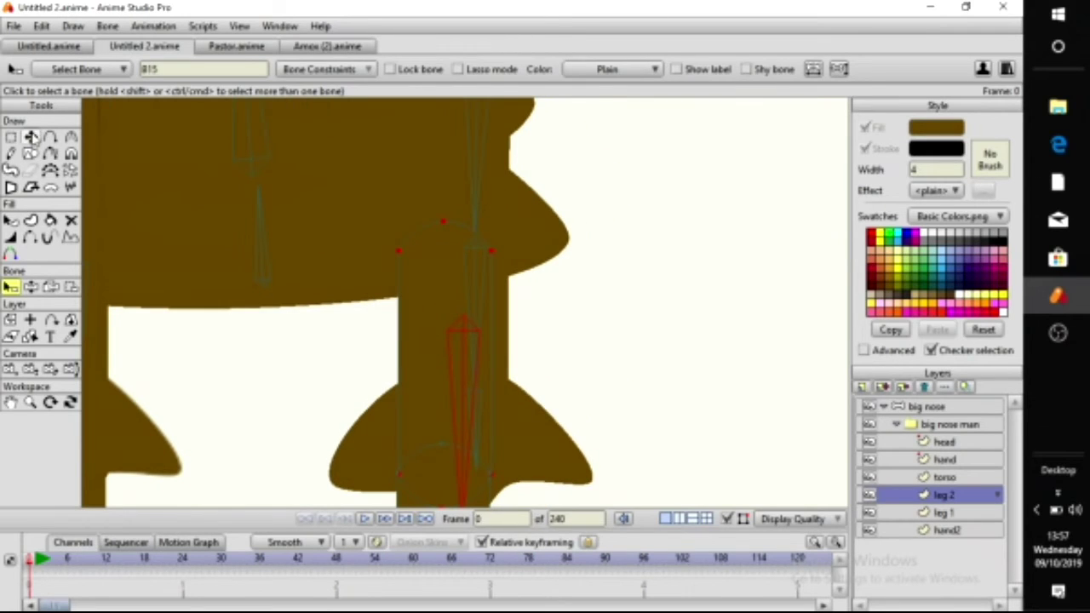
pyautogui.click(31, 137)
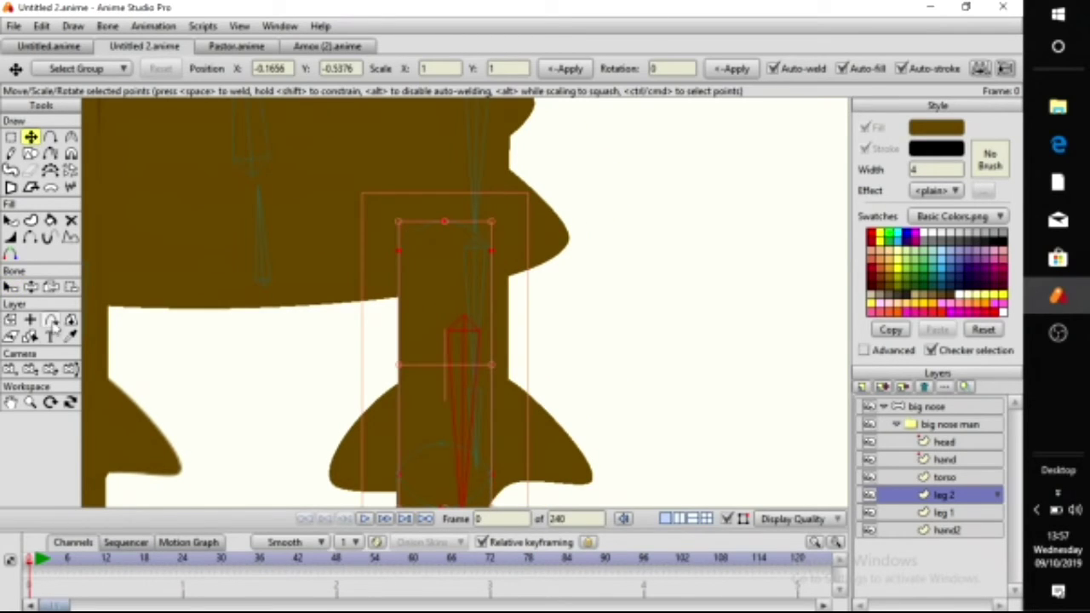
pyautogui.click(70, 287)
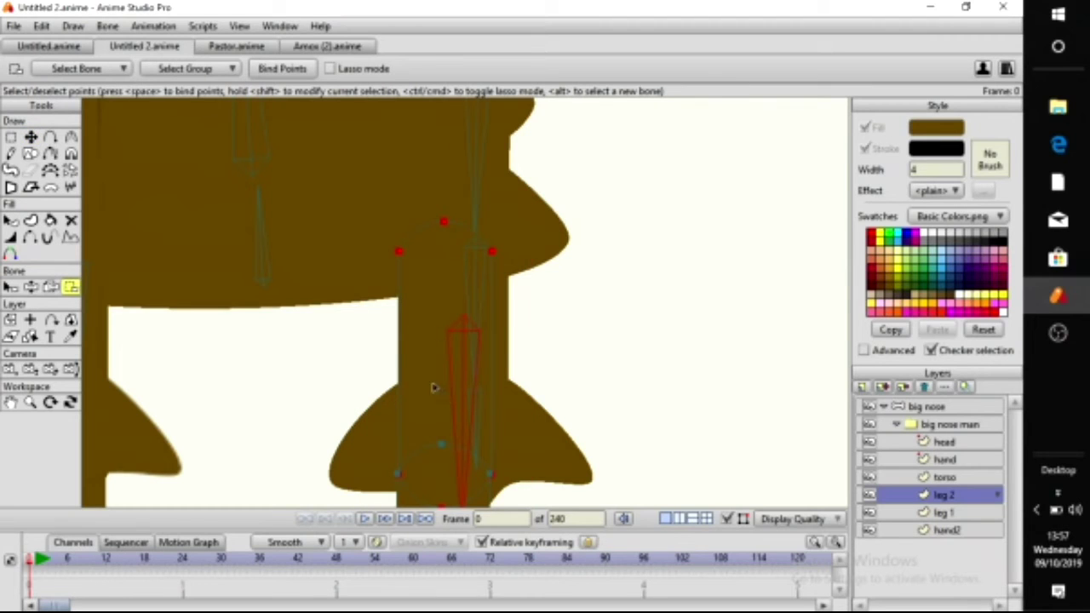
pyautogui.scroll(-2, 457, 325)
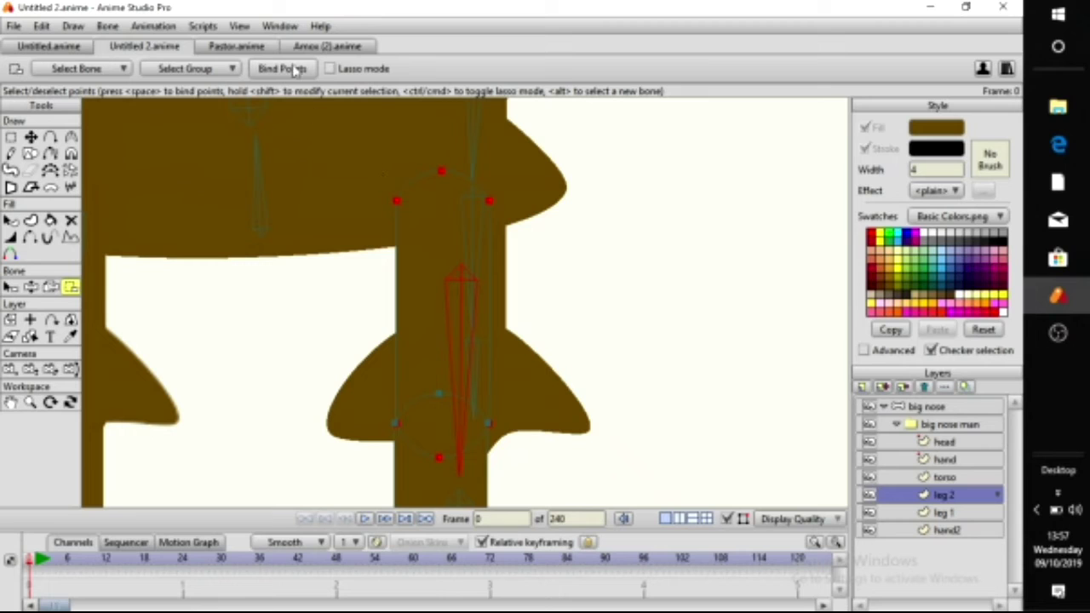
pyautogui.moveTo(582, 383); pyautogui.dragTo(599, 243)
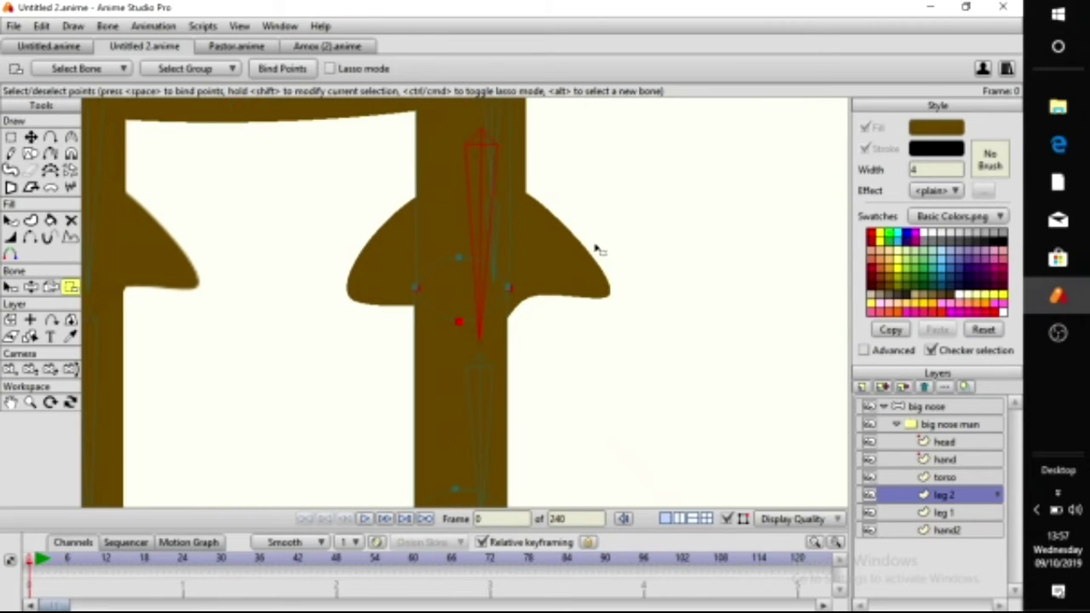
# Choose the lower leg bone and bind leg 2's knee and shin points to it
pyautogui.click(10, 287)
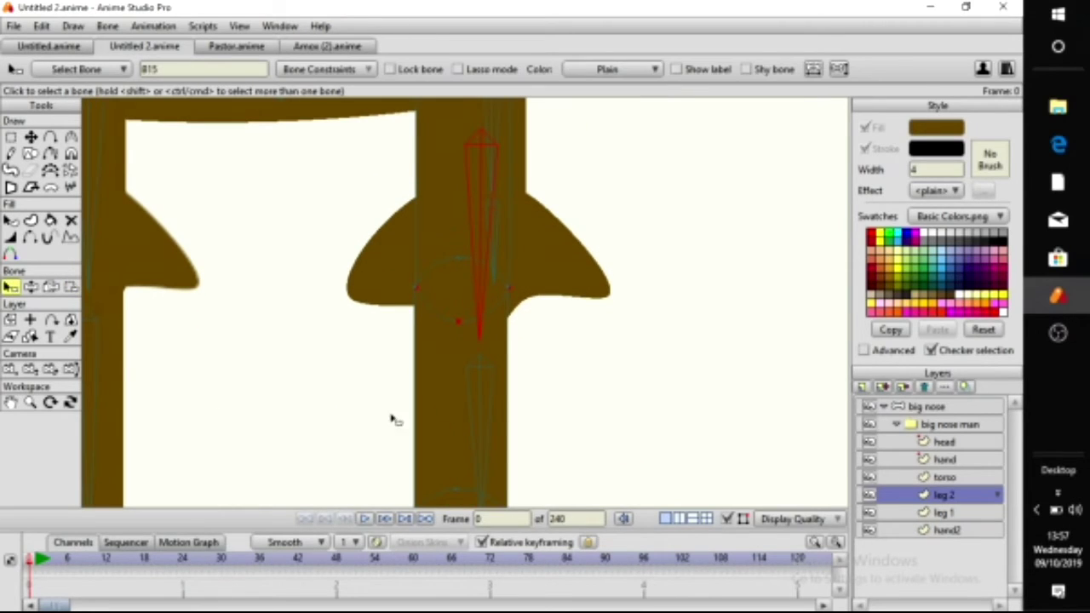
pyautogui.click(483, 399)
pyautogui.moveTo(559, 414); pyautogui.dragTo(588, 365)
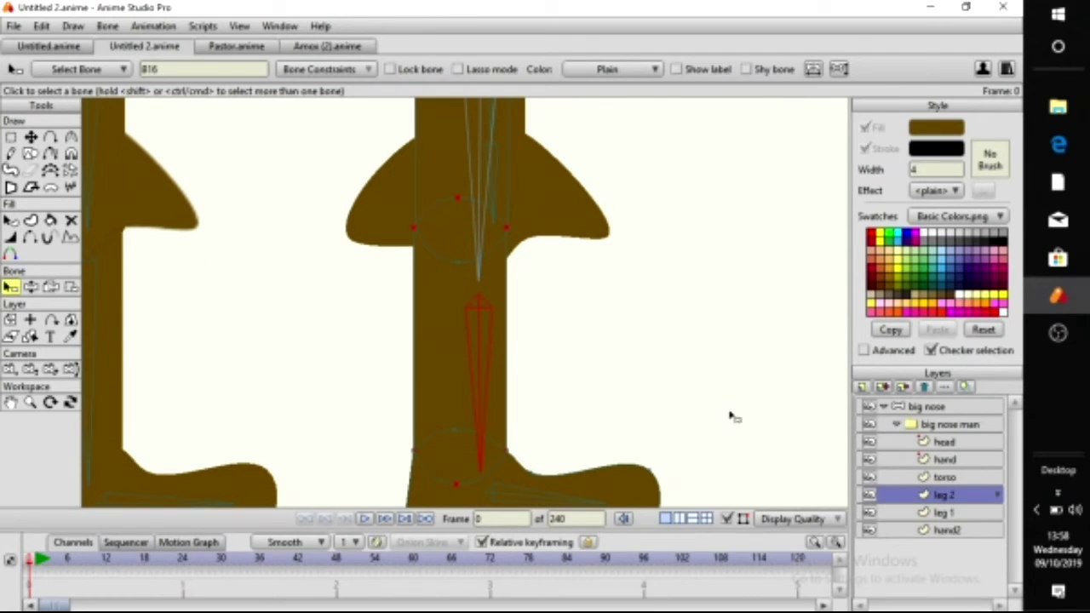
pyautogui.click(30, 137)
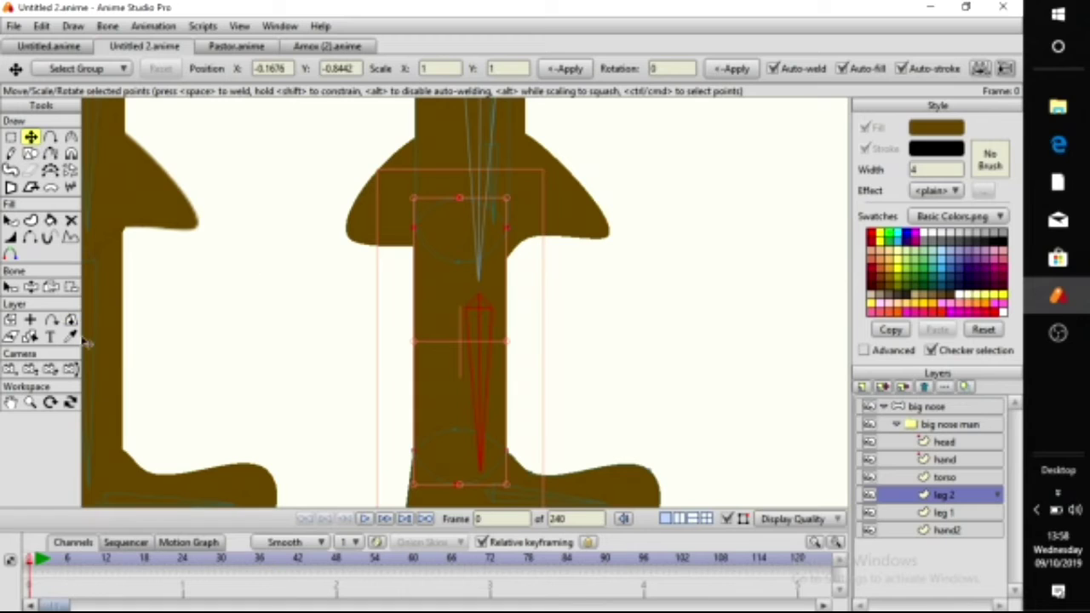
pyautogui.click(70, 288)
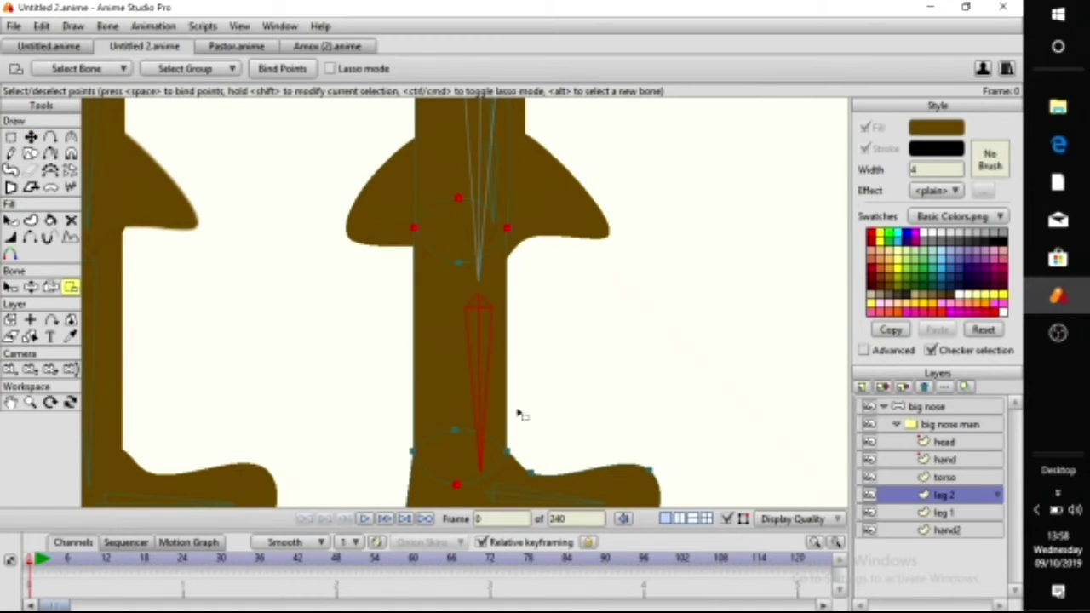
pyautogui.click(298, 73)
pyautogui.scroll(-1, 497, 362)
pyautogui.moveTo(496, 363); pyautogui.dragTo(475, 287)
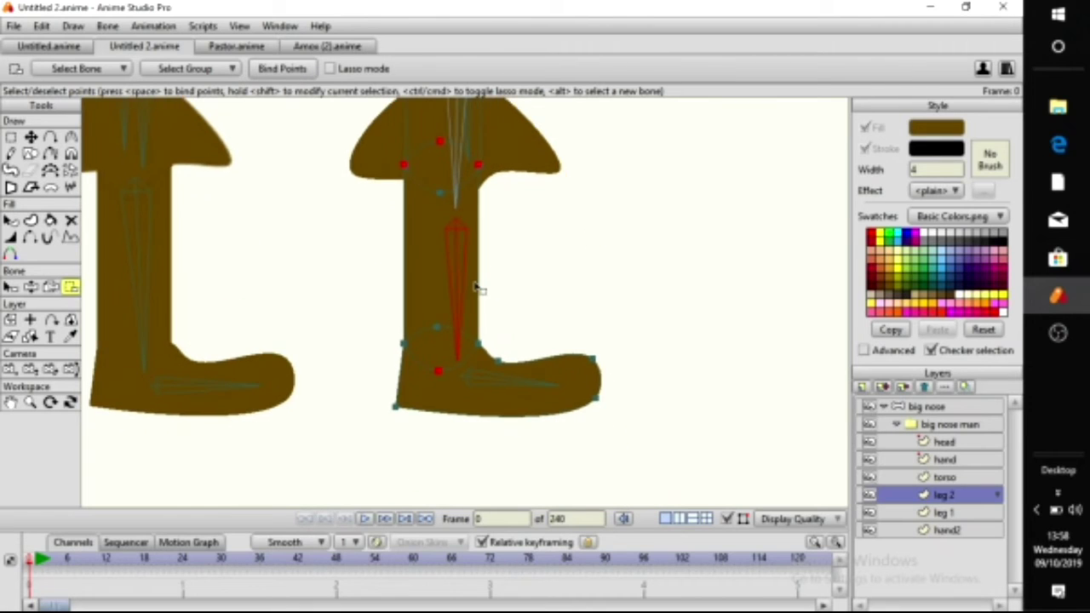
# Choose the foot bone and bind leg 2's ankle and foot points to it, then clear the point selection
pyautogui.scroll(2, 478, 290)
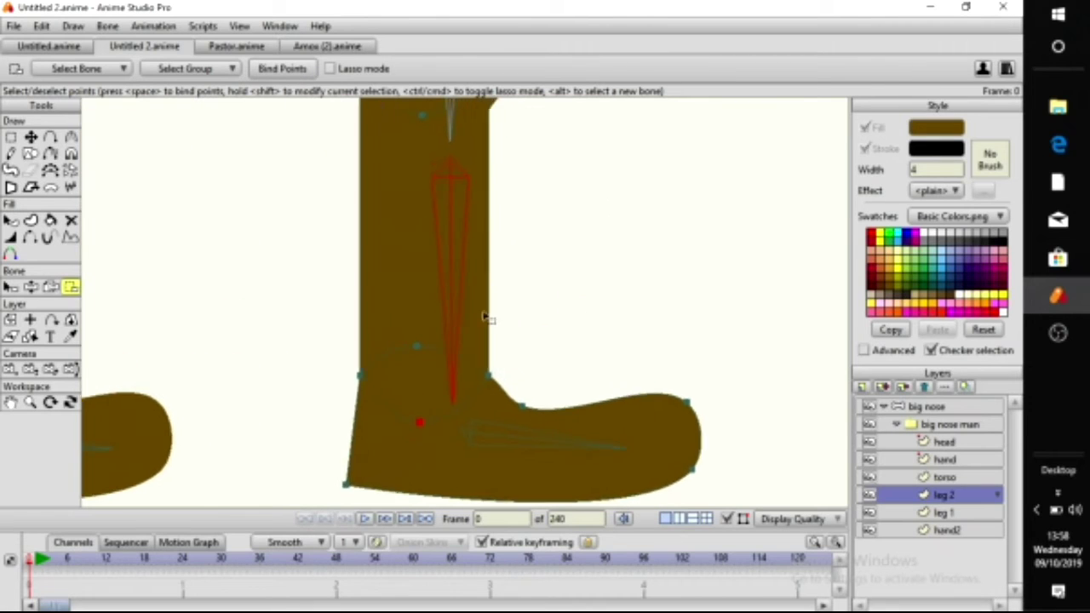
pyautogui.click(11, 288)
pyautogui.click(528, 396)
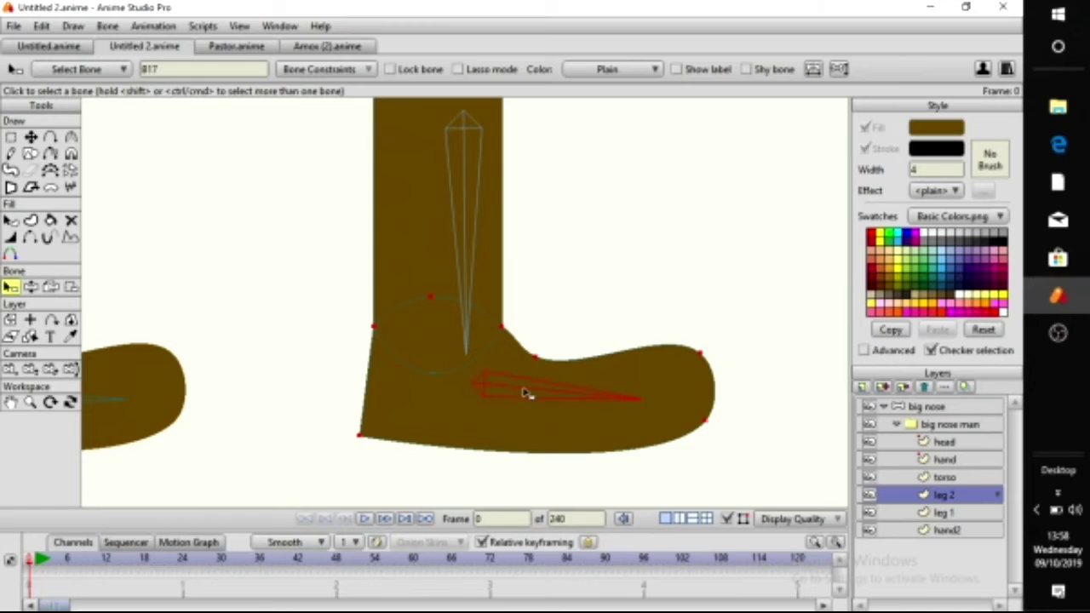
pyautogui.click(70, 288)
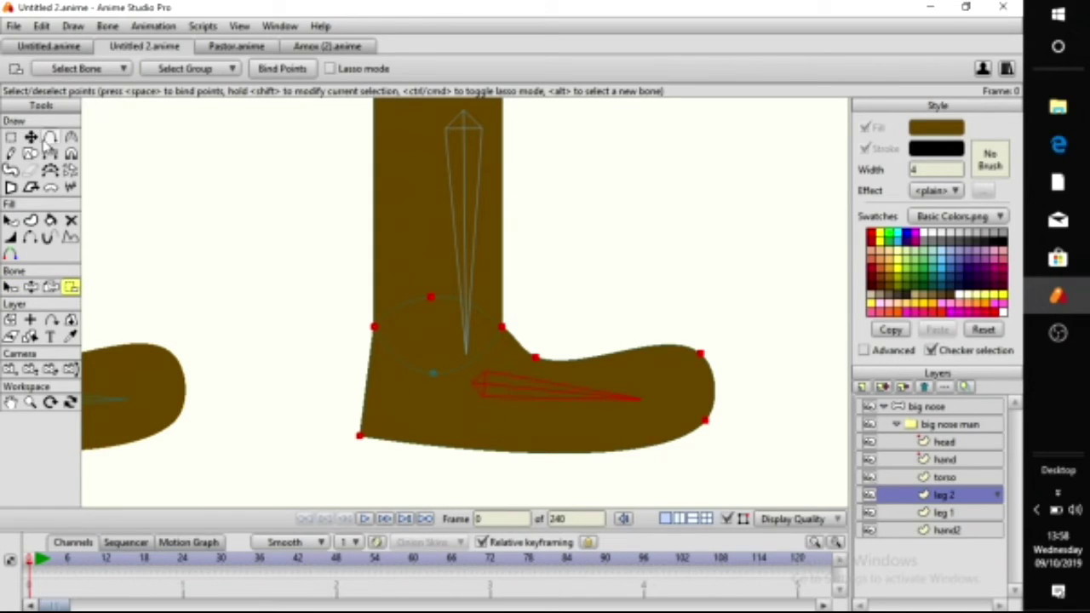
pyautogui.click(31, 136)
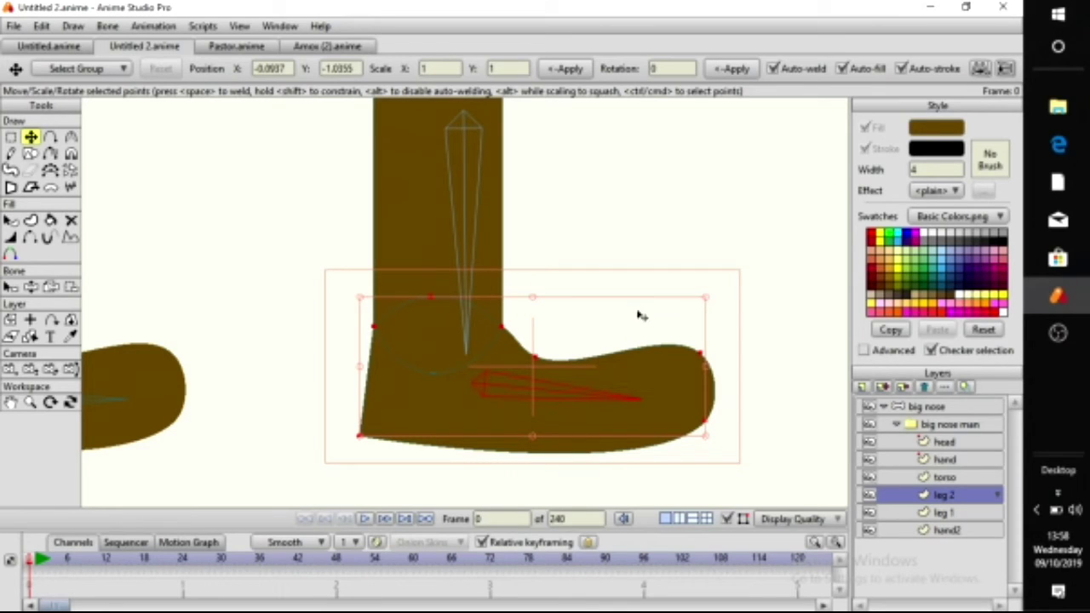
pyautogui.click(71, 288)
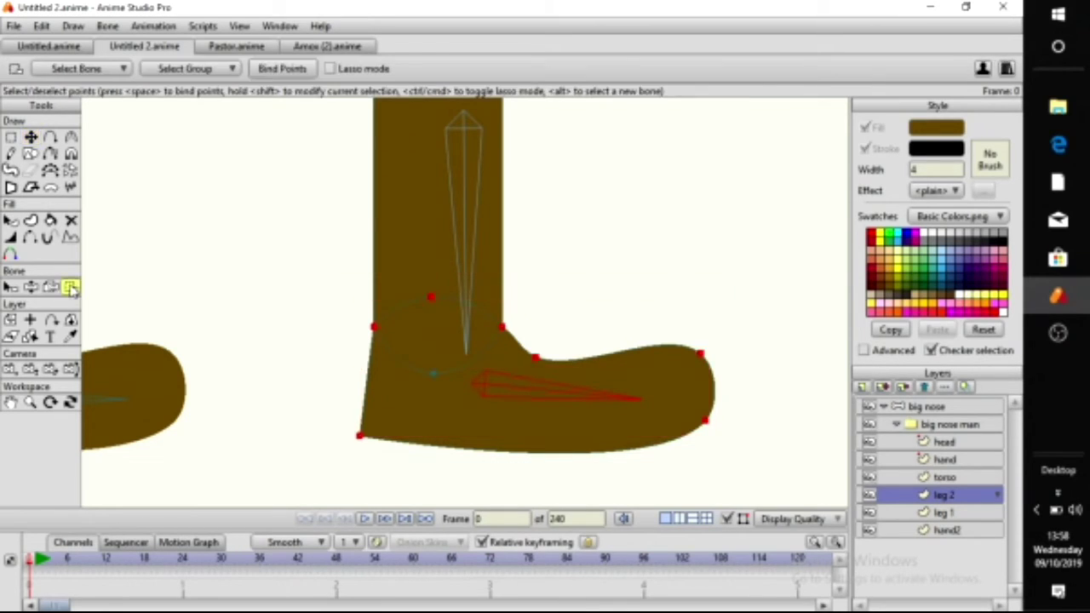
pyautogui.click(303, 70)
pyautogui.click(310, 204)
# Test the rig on the big nose bone layer by posing the arms, legs and spine with Manipulate Bones
pyautogui.scroll(-3, 310, 205)
pyautogui.moveTo(333, 264); pyautogui.dragTo(531, 343)
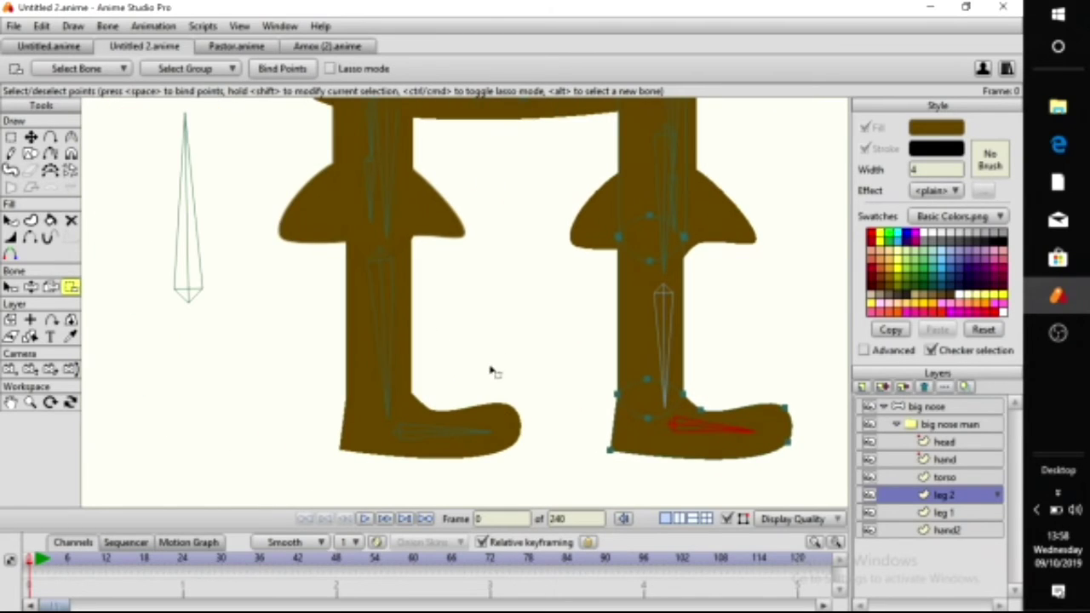
pyautogui.scroll(-5, 476, 358)
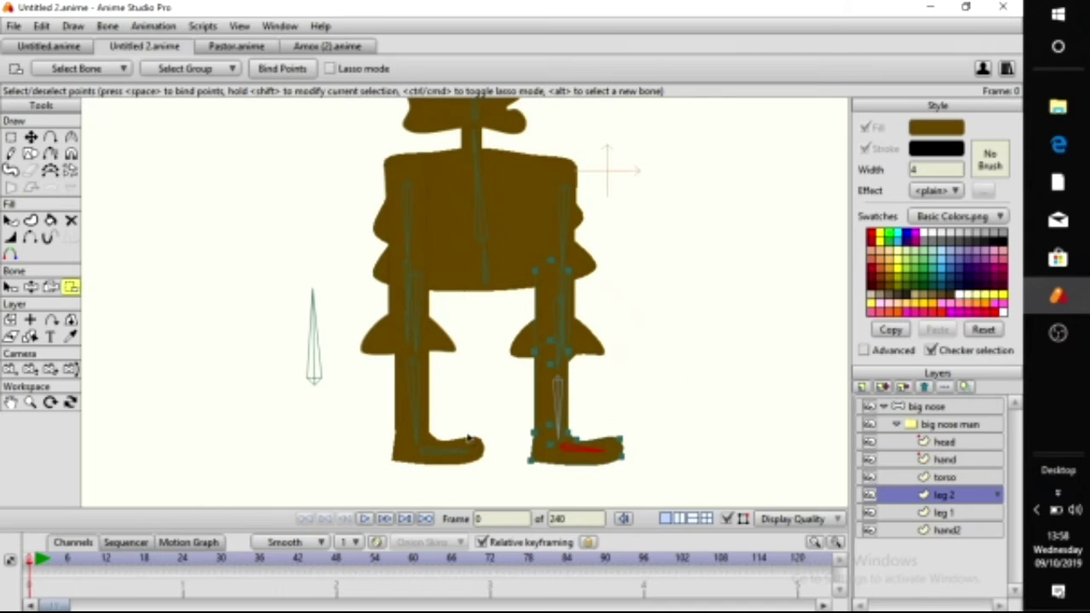
pyautogui.click(976, 409)
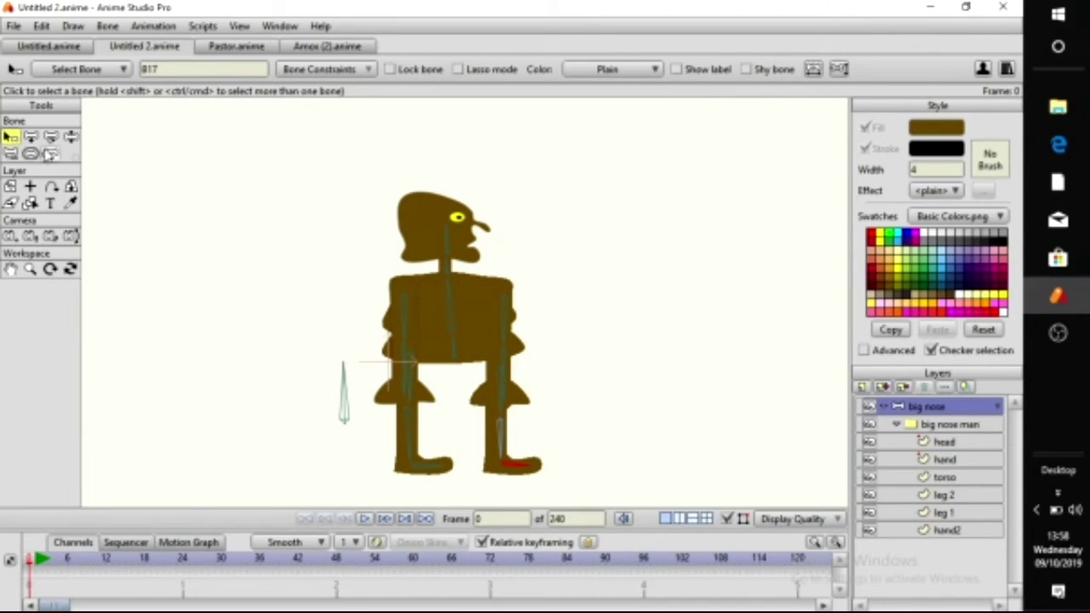
pyautogui.click(71, 137)
pyautogui.moveTo(400, 426); pyautogui.dragTo(351, 385)
pyautogui.moveTo(415, 361); pyautogui.dragTo(360, 260)
pyautogui.moveTo(441, 266)
pyautogui.mouseDown()
pyautogui.moveTo(426, 264)
pyautogui.moveTo(443, 265)
pyautogui.mouseUp()
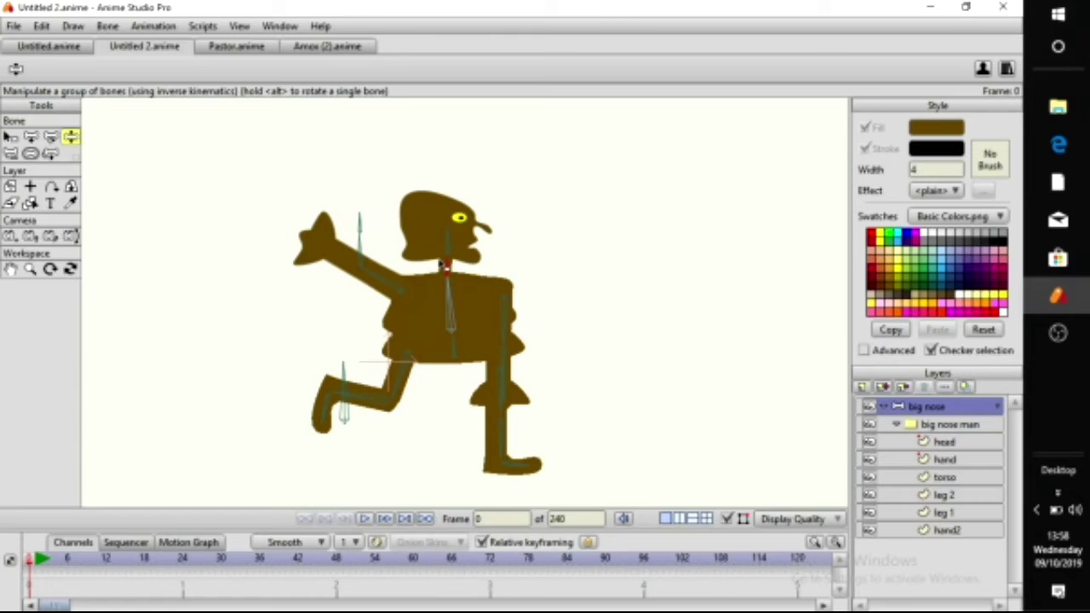
pyautogui.moveTo(451, 305); pyautogui.dragTo(418, 298)
pyautogui.moveTo(498, 347); pyautogui.dragTo(534, 243)
pyautogui.moveTo(506, 433); pyautogui.dragTo(575, 373)
pyautogui.moveTo(397, 397); pyautogui.dragTo(388, 422)
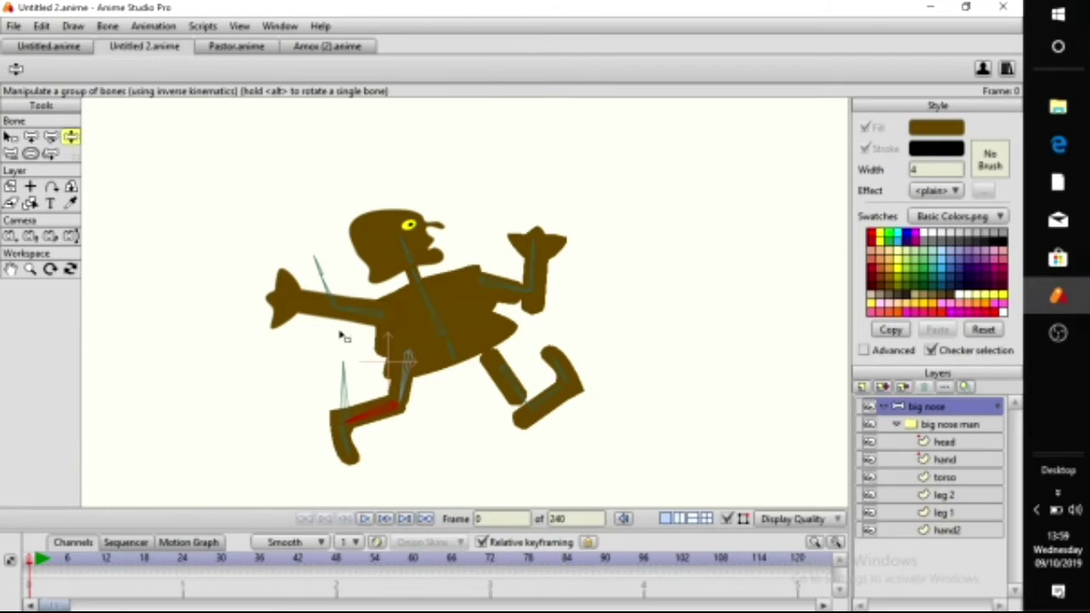
# Make the hand layer active and check which of its points are attached to the forearm bone
pyautogui.click(941, 461)
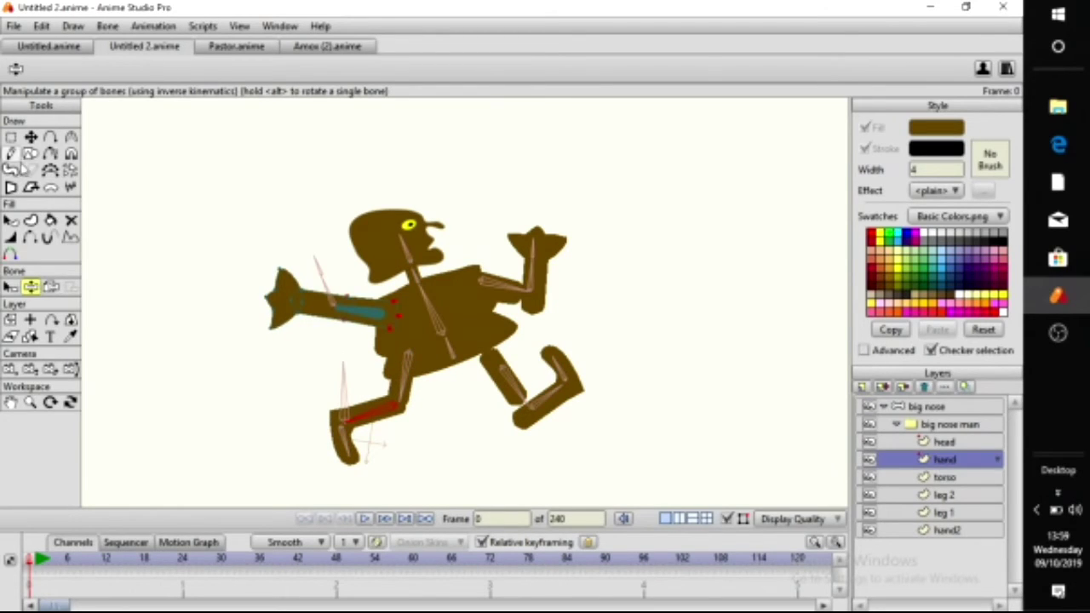
pyautogui.click(11, 287)
pyautogui.scroll(5, 213, 329)
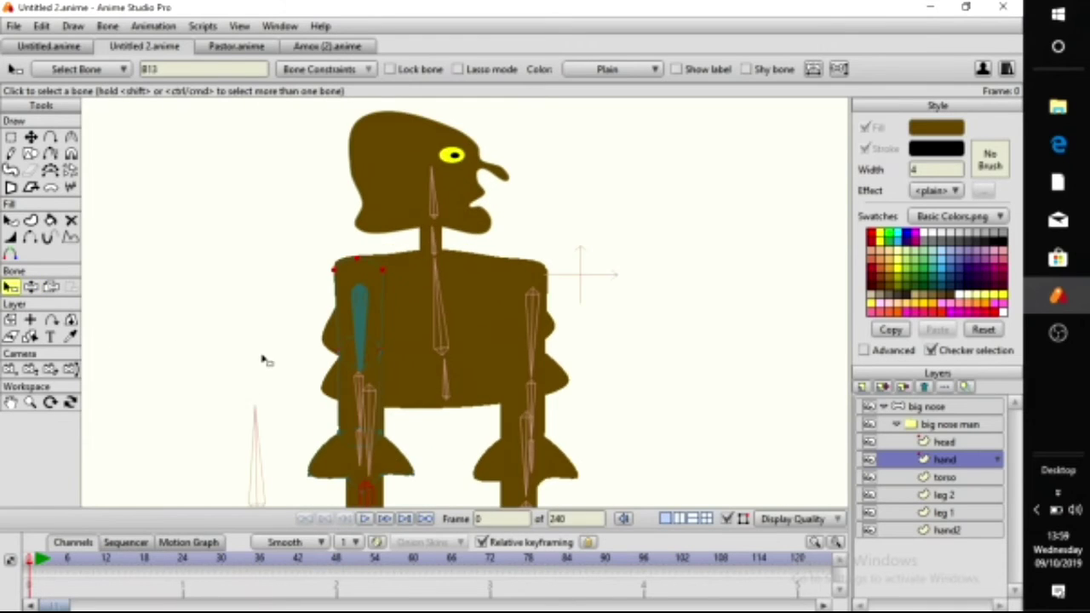
pyautogui.scroll(3, 287, 305)
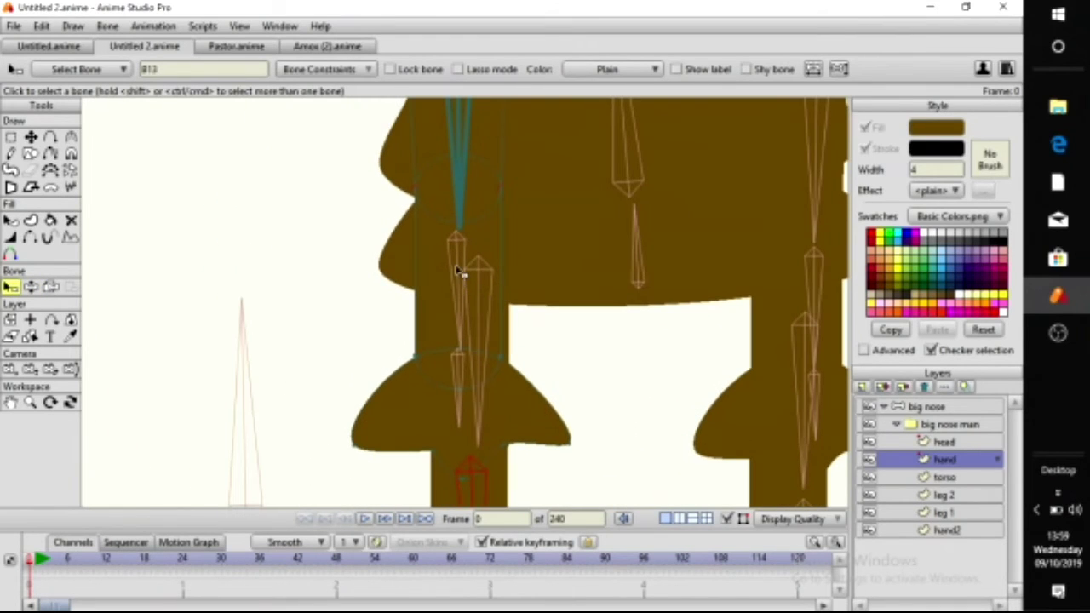
pyautogui.click(458, 271)
pyautogui.moveTo(457, 273); pyautogui.dragTo(359, 331)
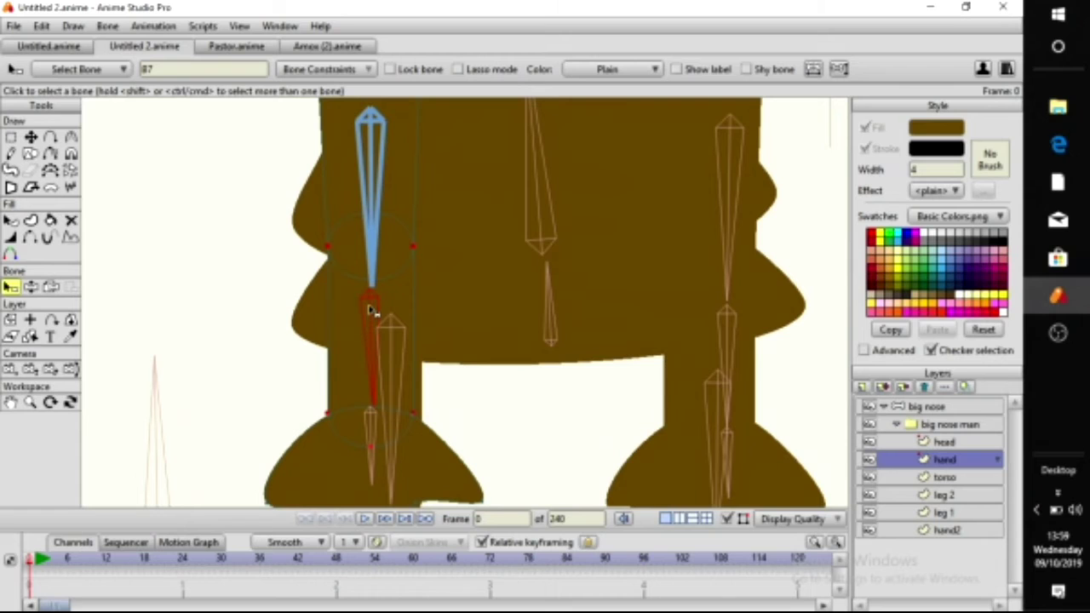
pyautogui.moveTo(257, 344); pyautogui.dragTo(248, 298)
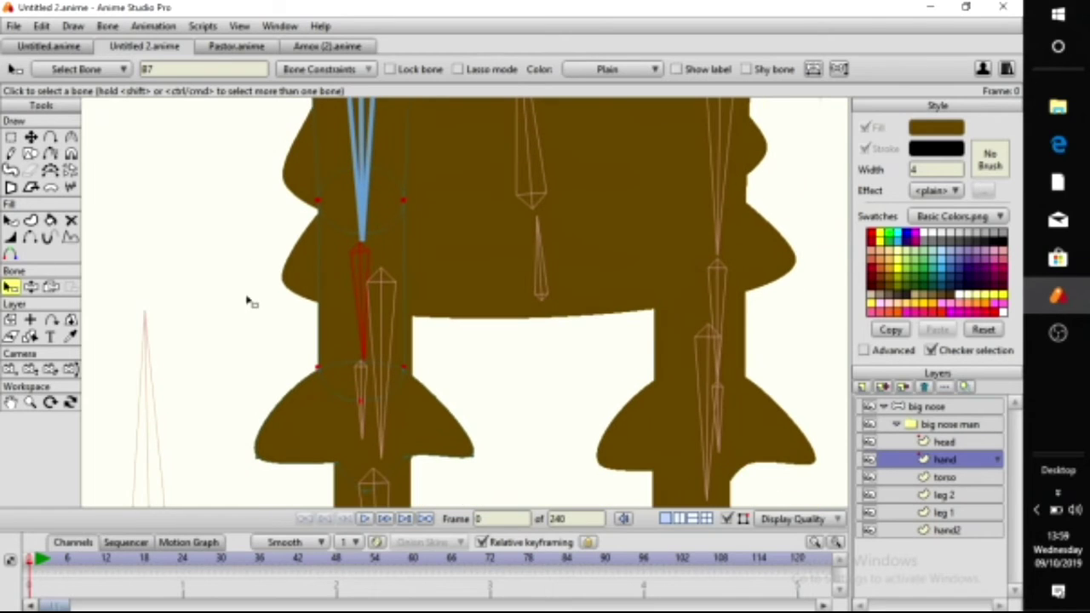
pyautogui.click(31, 138)
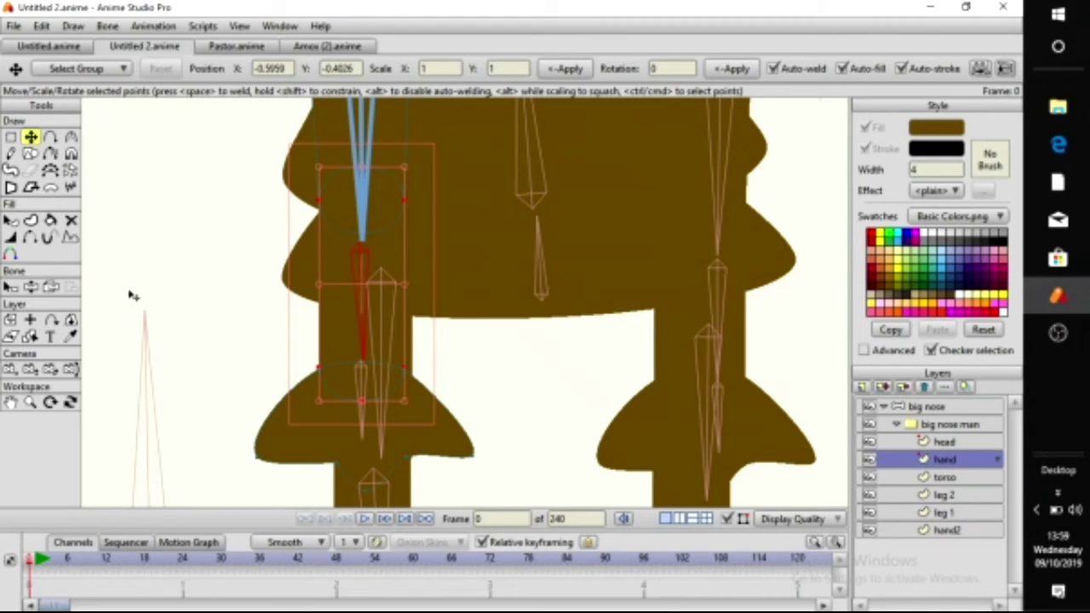
# Choose the upper arm bone and rebind the hand layer's shoulder and elbow points to it
pyautogui.click(51, 288)
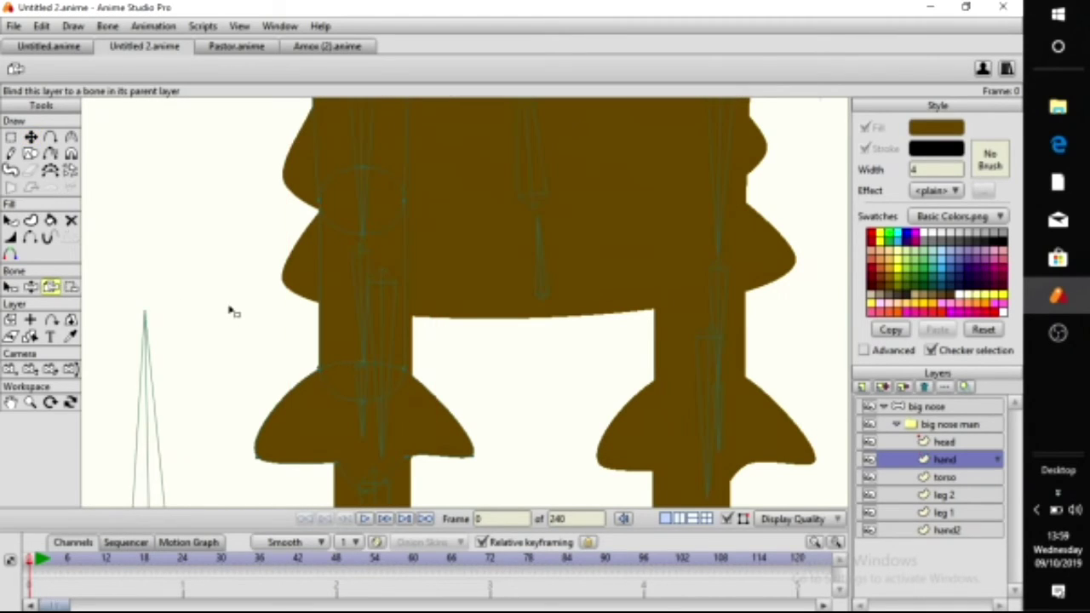
pyautogui.moveTo(229, 305); pyautogui.dragTo(217, 331)
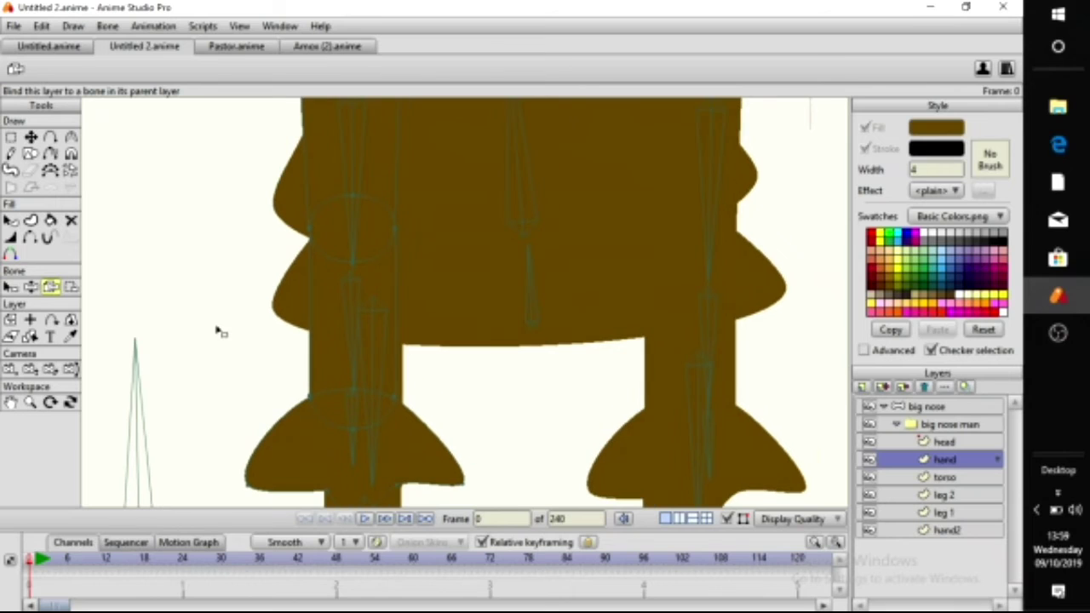
pyautogui.click(12, 289)
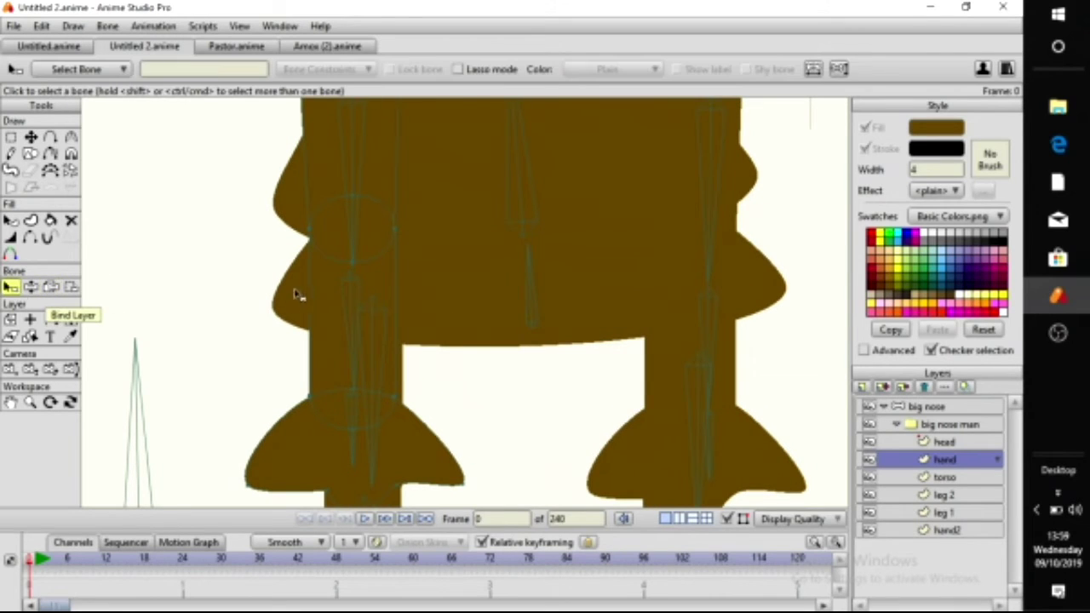
pyautogui.scroll(5, 312, 372)
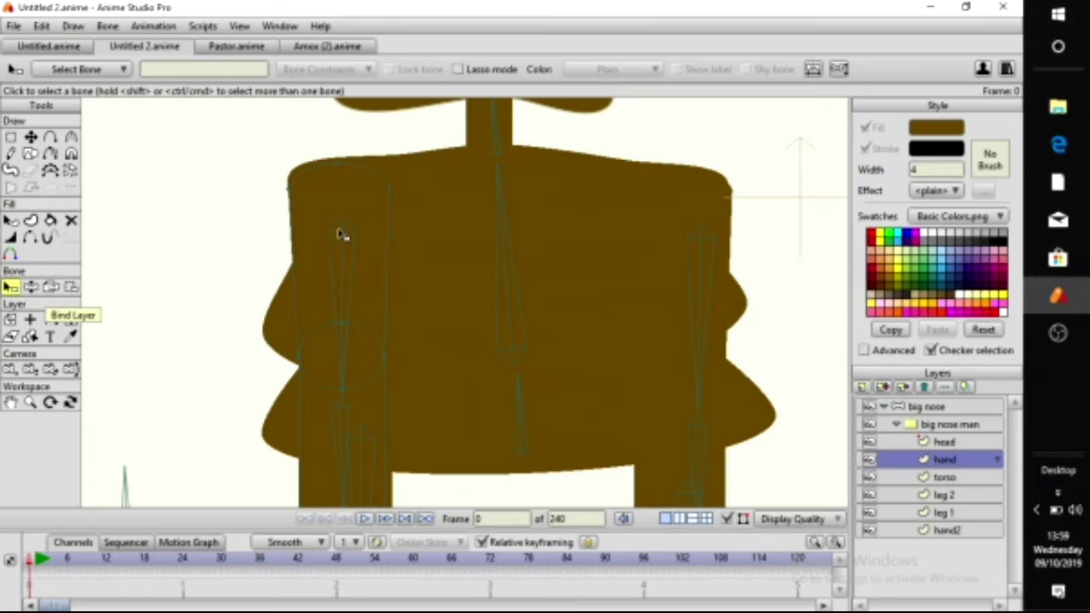
pyautogui.click(341, 236)
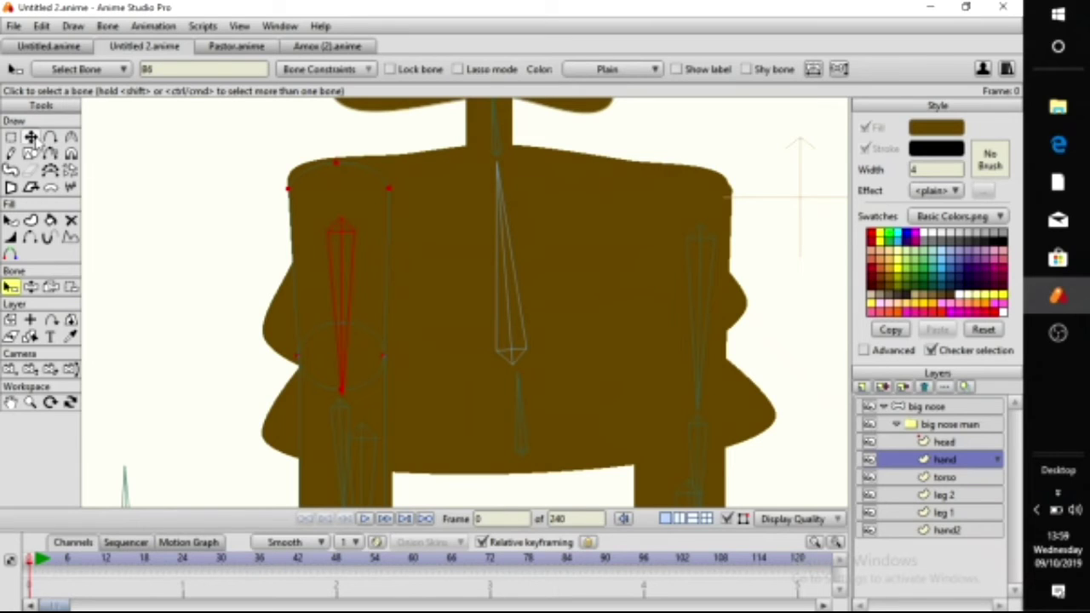
pyautogui.click(32, 138)
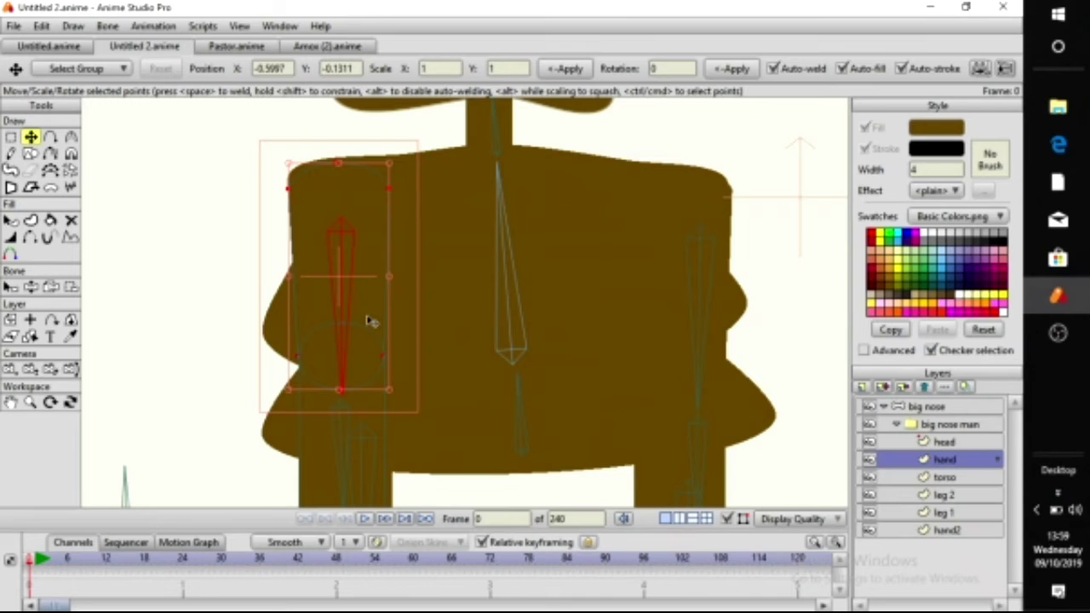
pyautogui.click(72, 287)
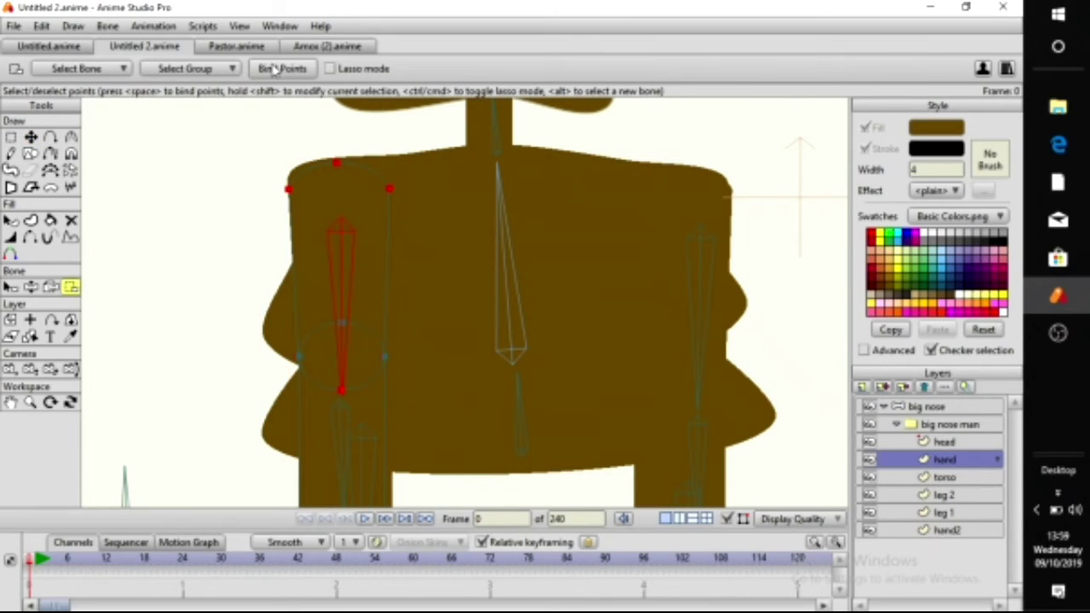
# Choose the forearm bone and rebind the hand layer's elbow and wrist points to it
pyautogui.scroll(-5, 265, 297)
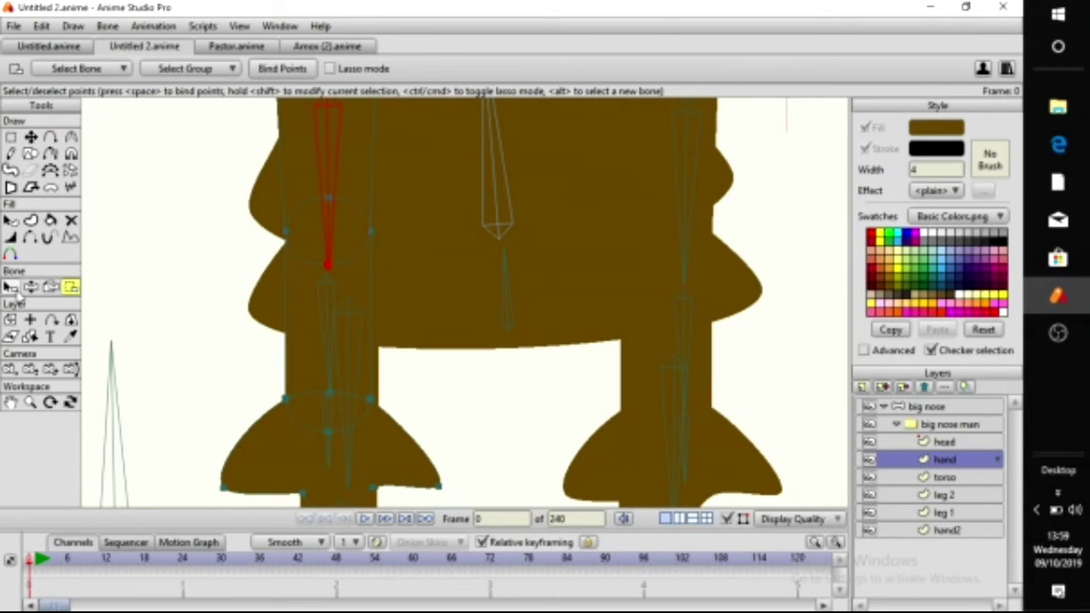
pyautogui.click(12, 288)
pyautogui.click(331, 293)
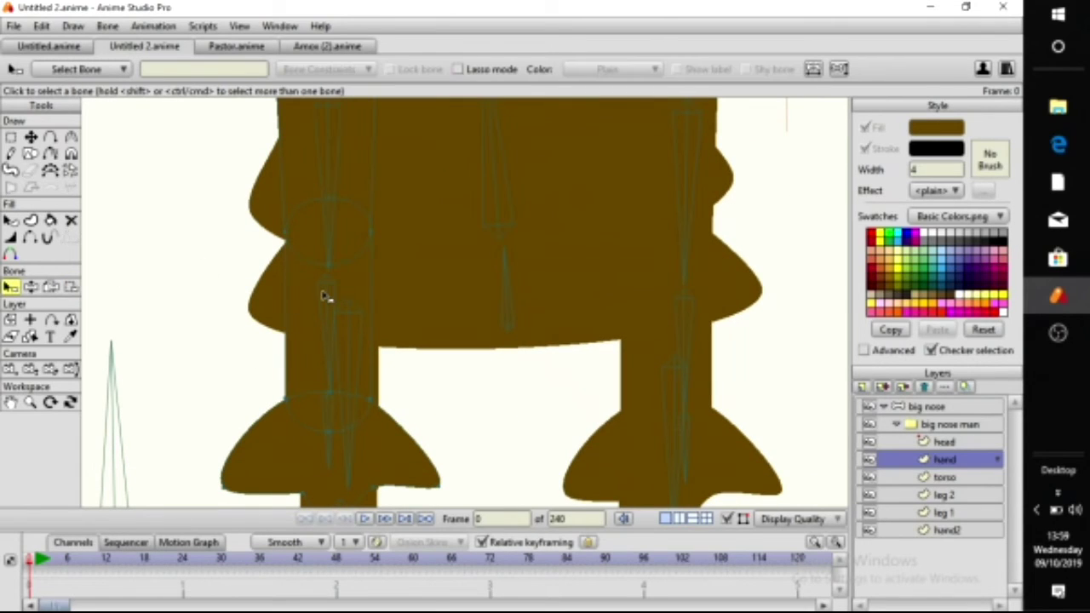
pyautogui.click(328, 287)
pyautogui.scroll(-2, 285, 287)
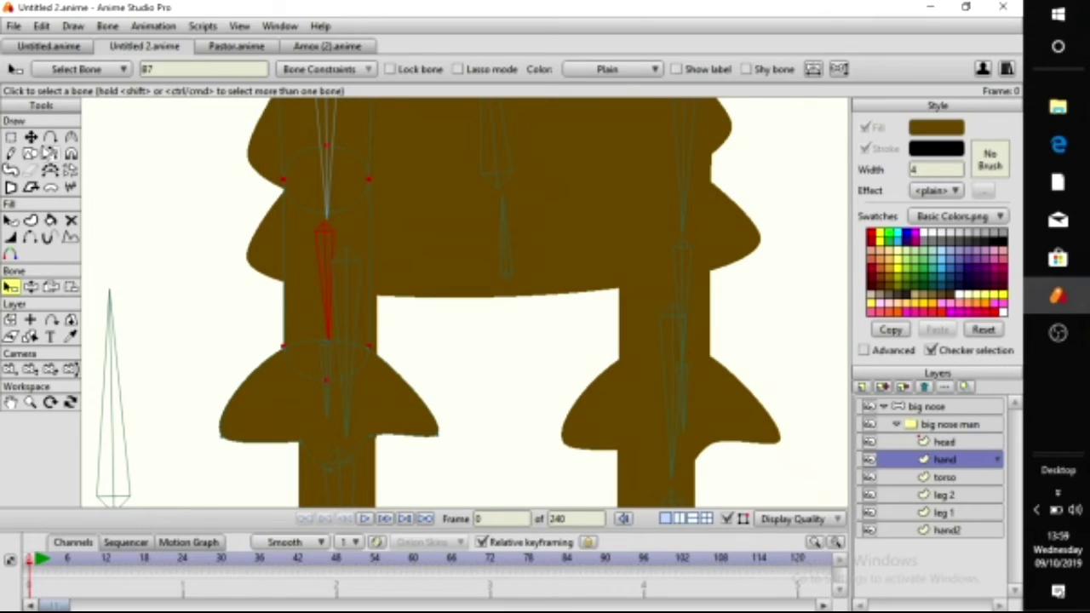
pyautogui.click(31, 136)
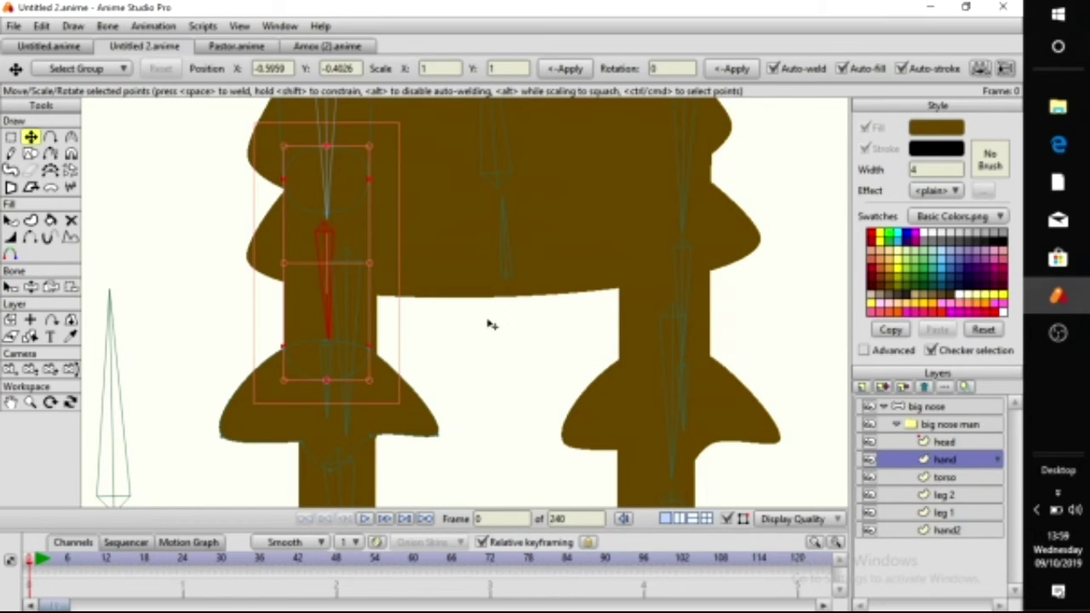
pyautogui.click(71, 288)
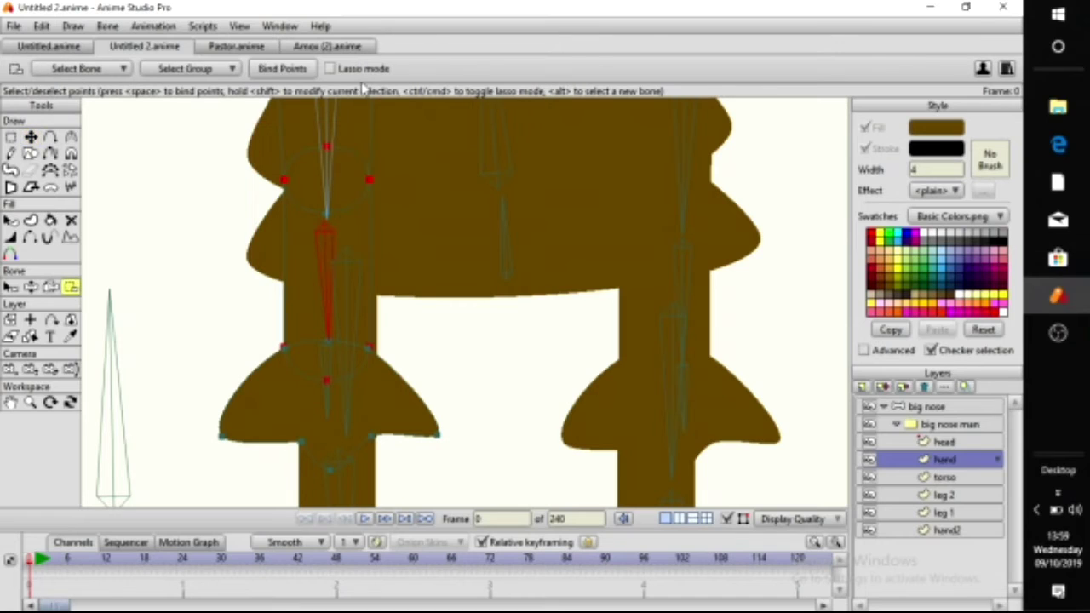
# Choose the hand bone and rebind the hand layer's wrist and palm points to it
pyautogui.scroll(-2, 255, 213)
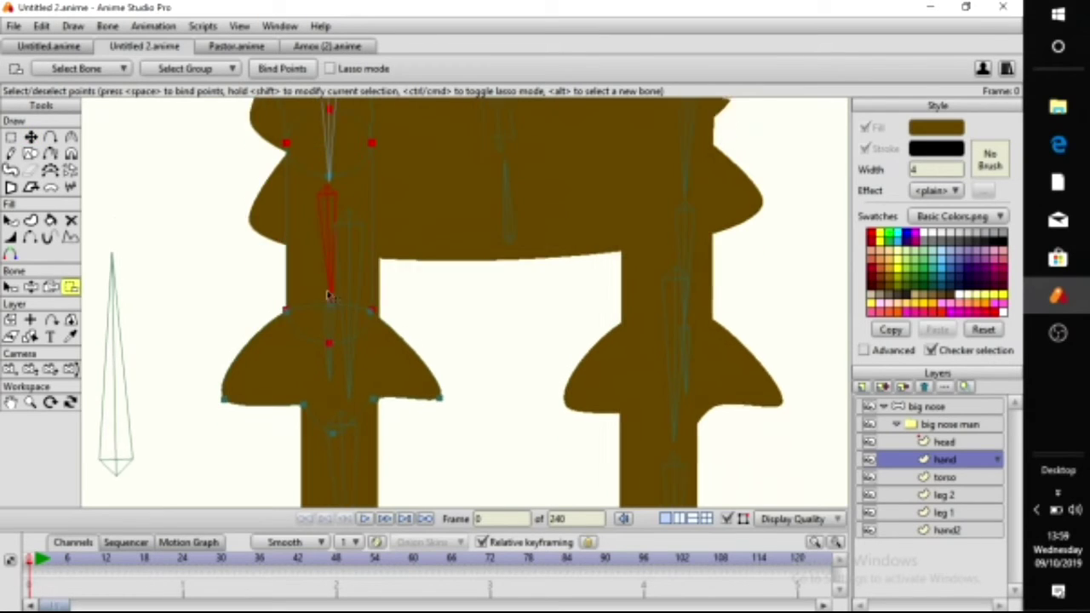
pyautogui.click(11, 288)
pyautogui.scroll(2, 290, 286)
pyautogui.click(277, 285)
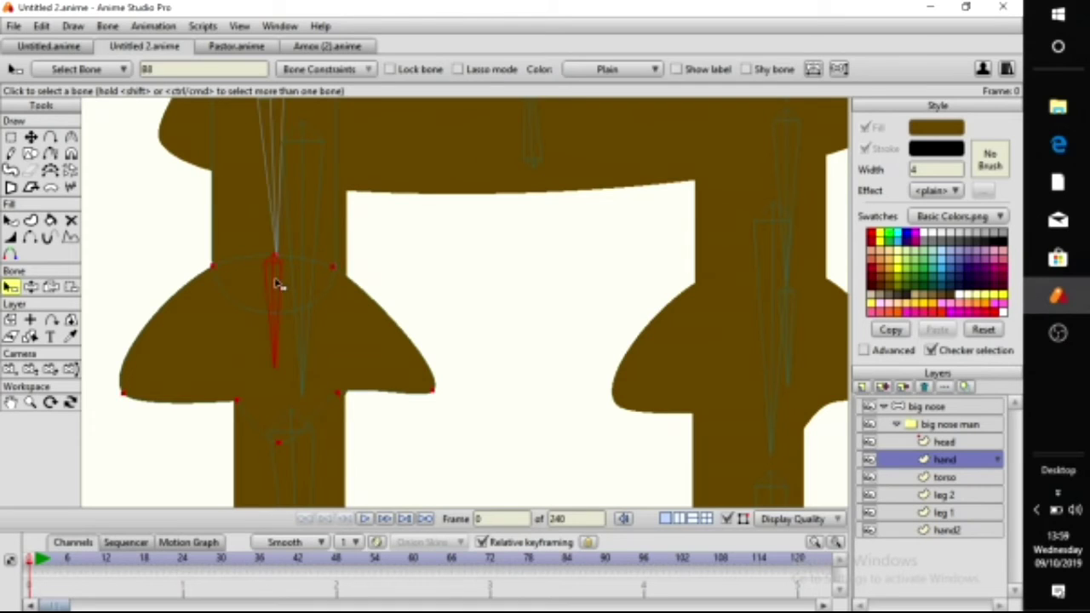
pyautogui.click(31, 137)
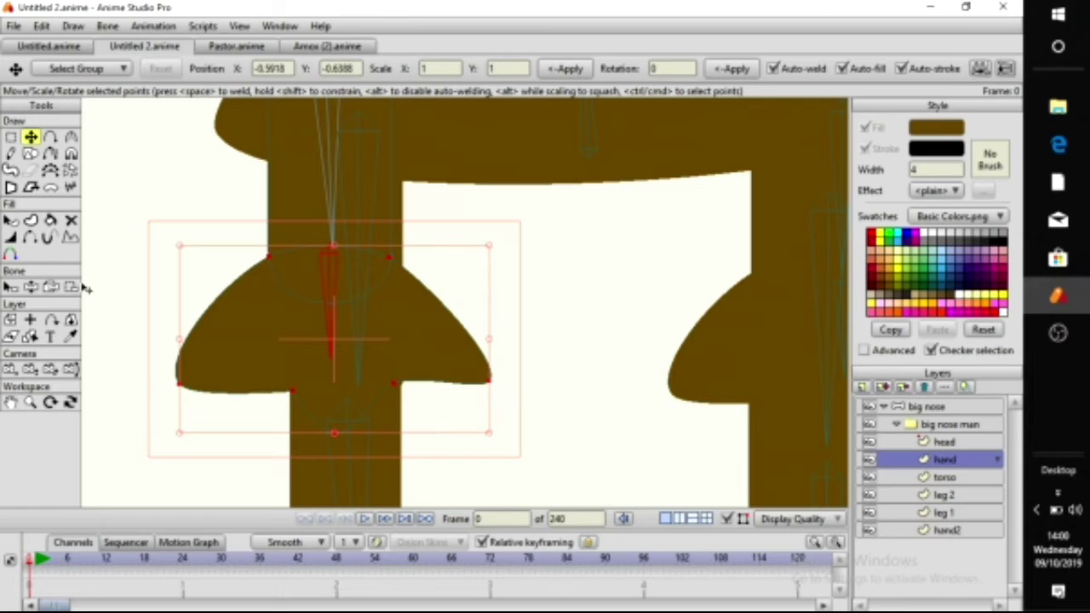
pyautogui.press('i')
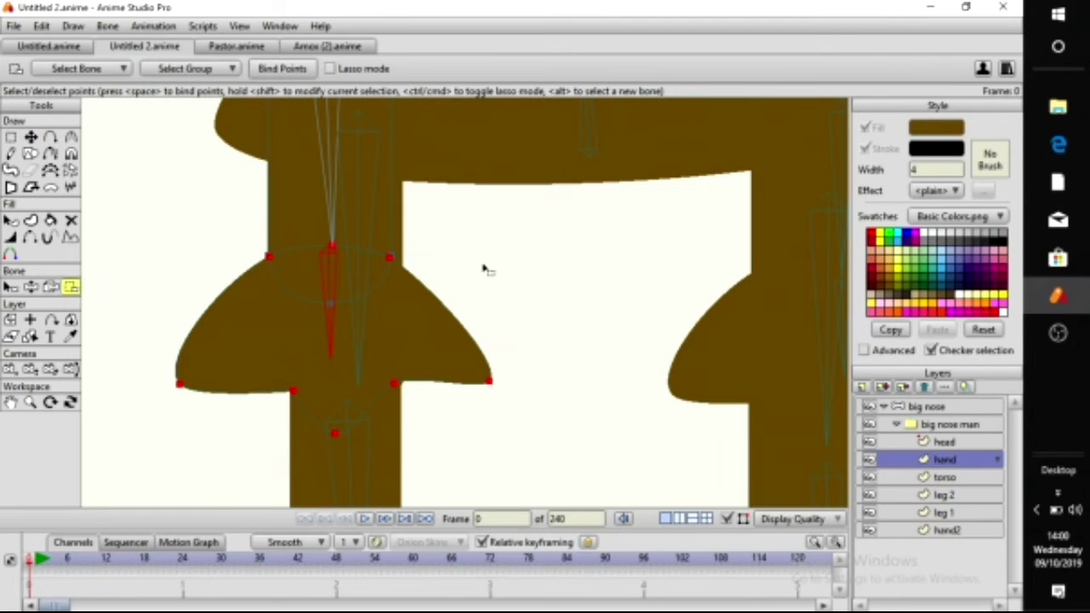
# Test the rebound arm on the big nose bone layer by raising and bending it with Manipulate Bones
pyautogui.scroll(-6, 482, 264)
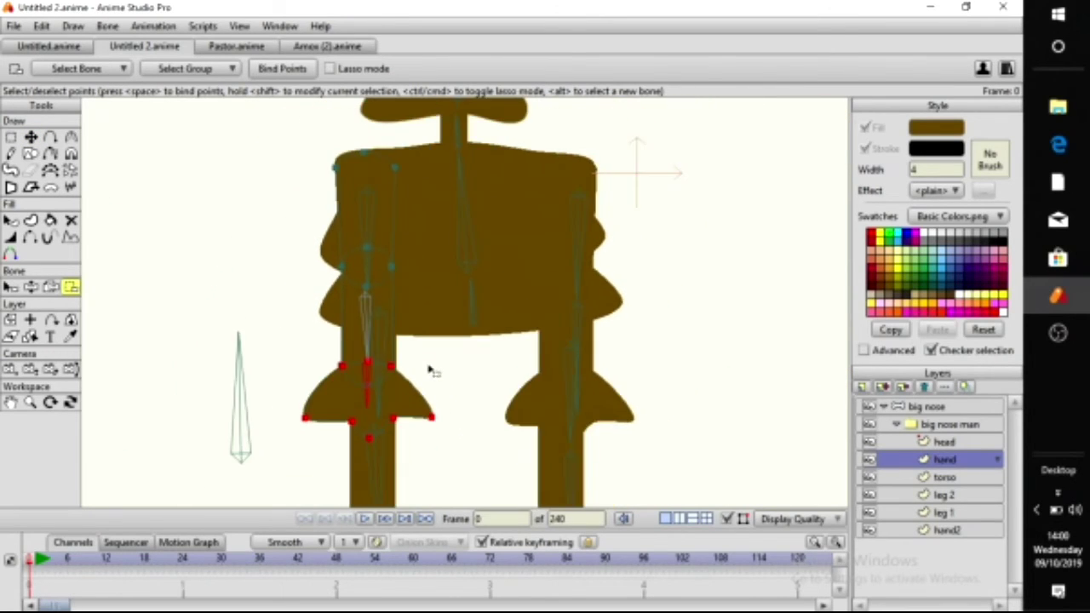
pyautogui.moveTo(642, 343); pyautogui.dragTo(582, 390)
pyautogui.click(959, 407)
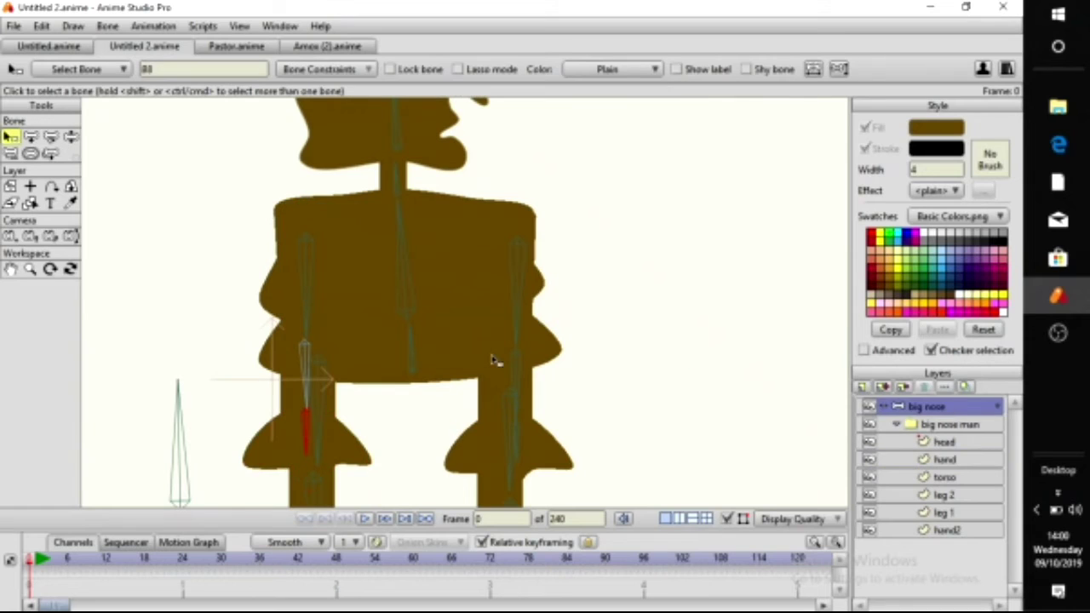
pyautogui.click(71, 137)
pyautogui.moveTo(311, 407); pyautogui.dragTo(145, 75)
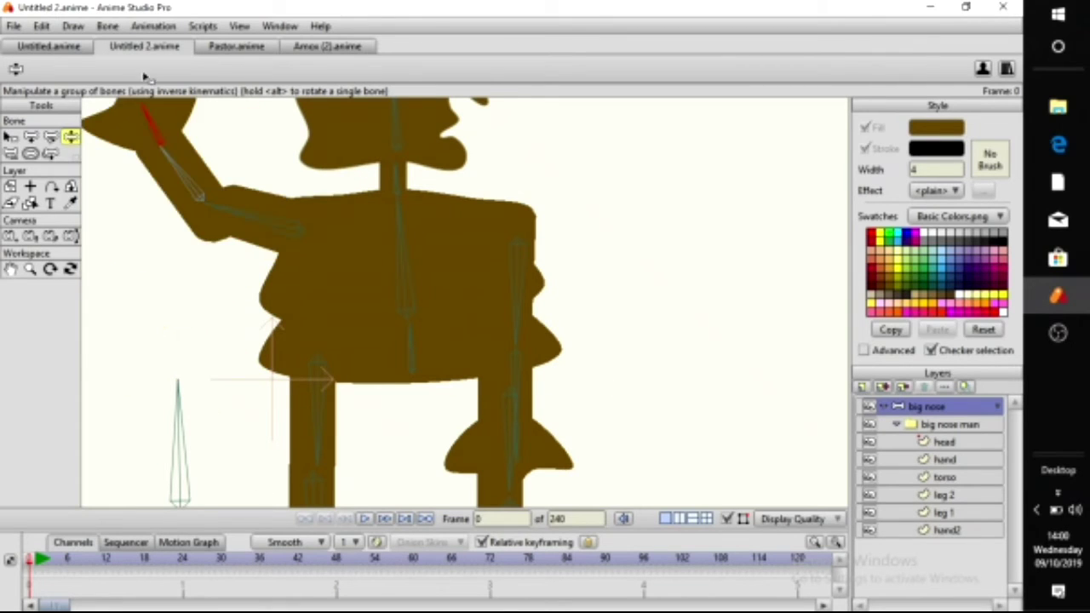
pyautogui.moveTo(145, 170); pyautogui.dragTo(201, 366)
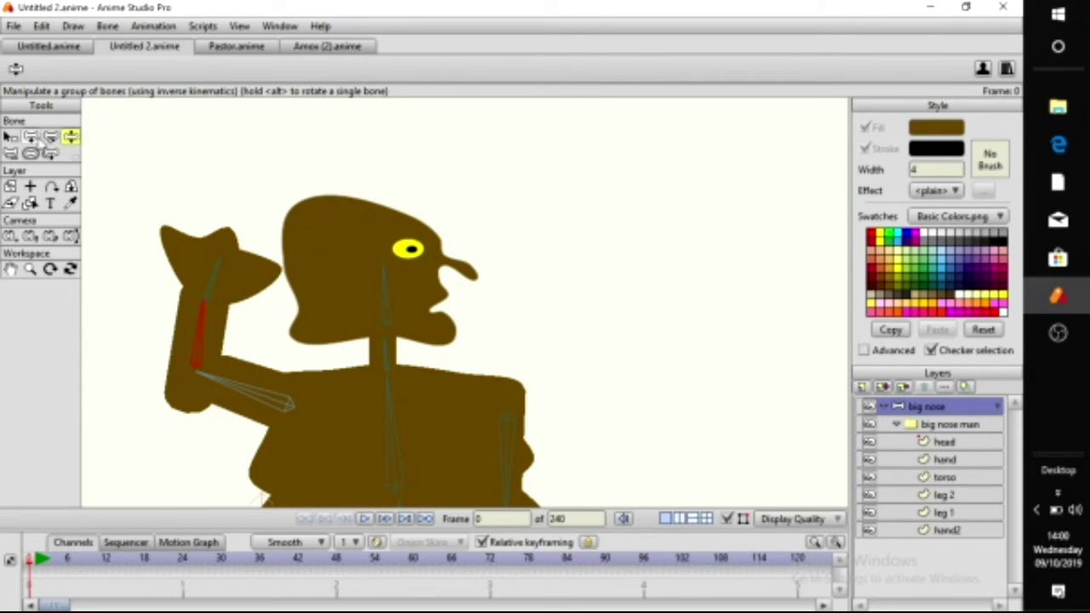
# Compare the elbow bone positions with the points of the hand2 and hand layers
pyautogui.click(51, 137)
pyautogui.moveTo(383, 378)
pyautogui.mouseDown()
pyautogui.moveTo(396, 255)
pyautogui.moveTo(370, 315)
pyautogui.moveTo(402, 277)
pyautogui.mouseUp()
pyautogui.scroll(2, 382, 336)
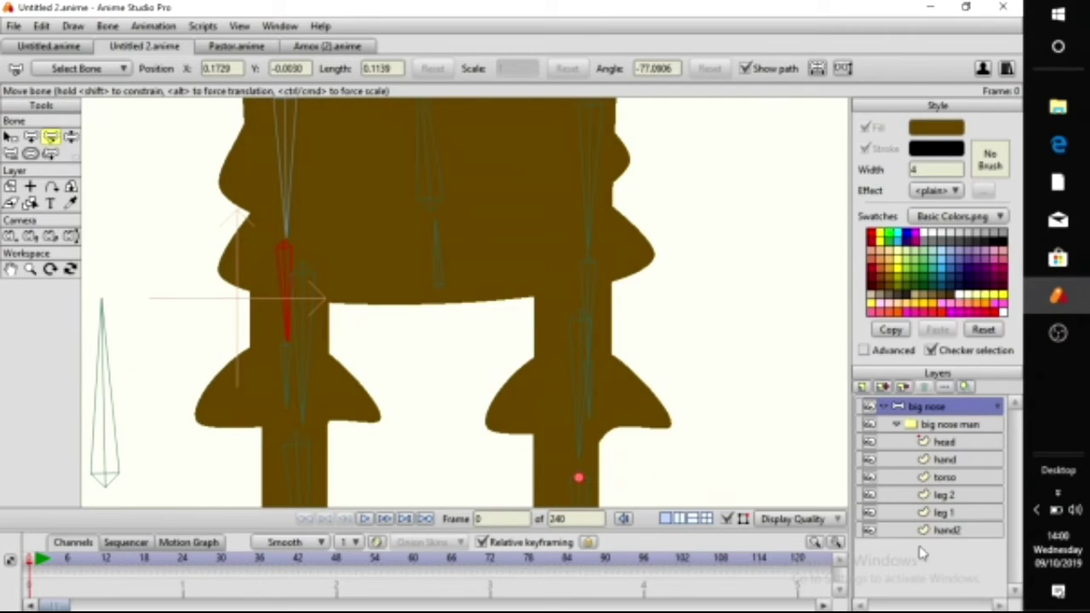
pyautogui.click(969, 530)
pyautogui.moveTo(746, 338)
pyautogui.mouseDown()
pyautogui.moveTo(745, 428)
pyautogui.moveTo(713, 418)
pyautogui.moveTo(689, 432)
pyautogui.moveTo(745, 403)
pyautogui.mouseUp()
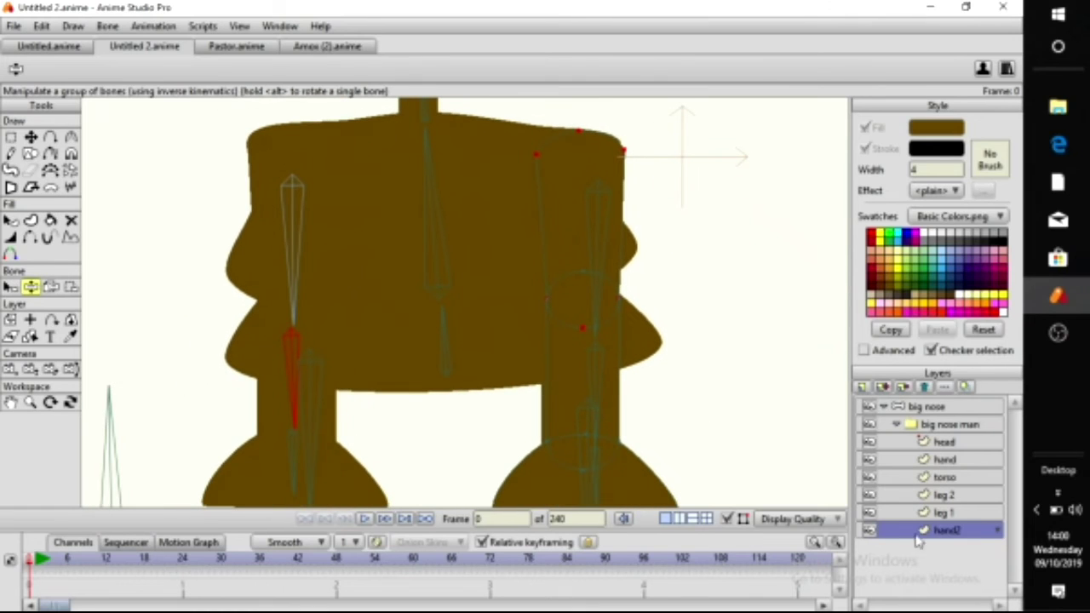
pyautogui.click(963, 459)
pyautogui.moveTo(500, 345); pyautogui.dragTo(540, 341)
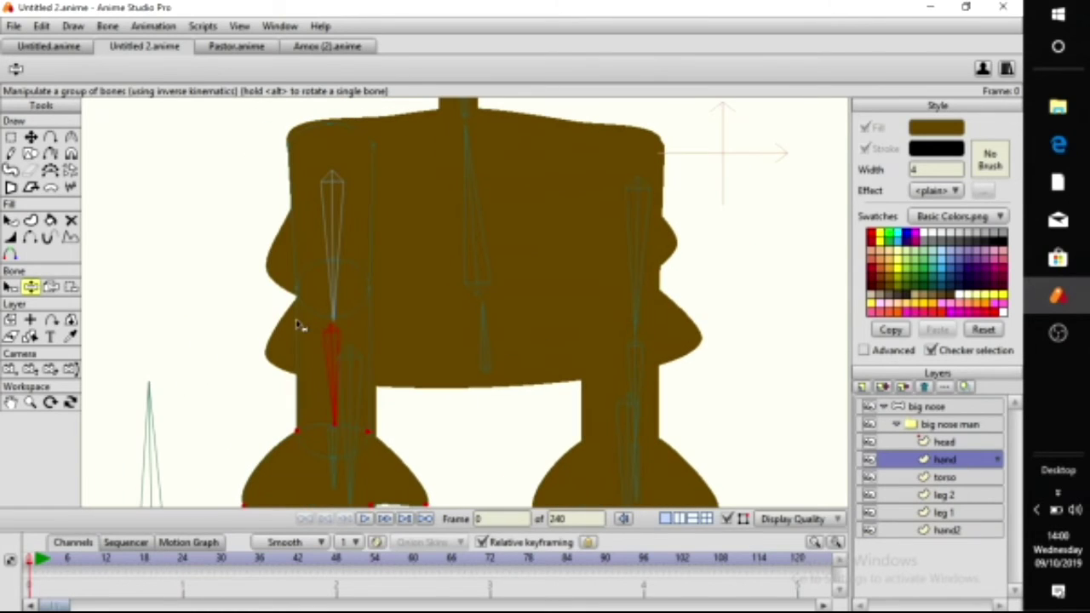
# On the big nose layer, use Transform Bone to shorten the upper arm bone and move the forearm bone up to meet it
pyautogui.click(937, 407)
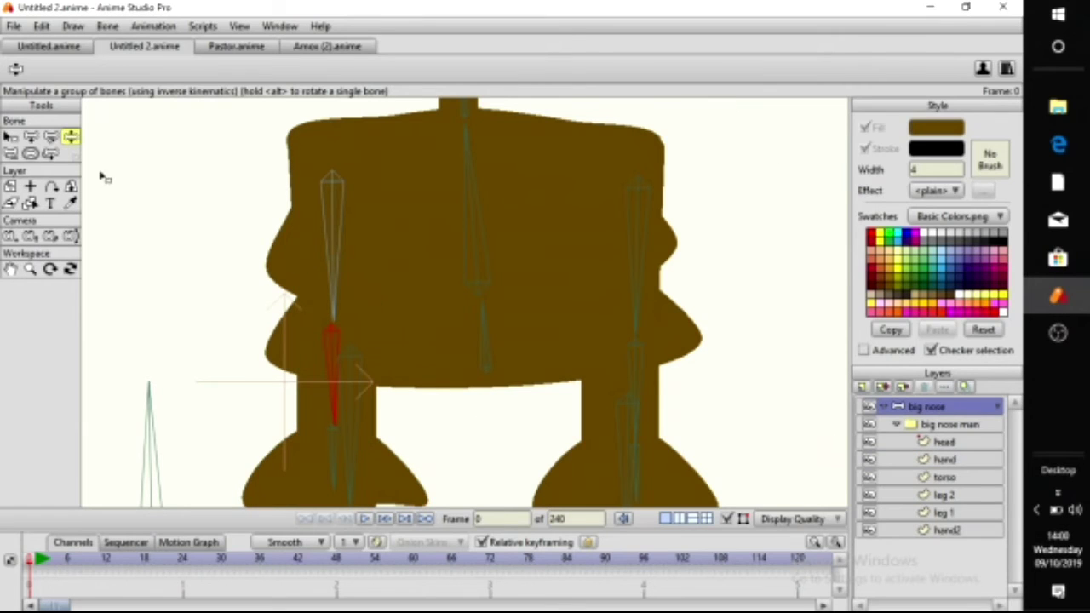
pyautogui.click(51, 137)
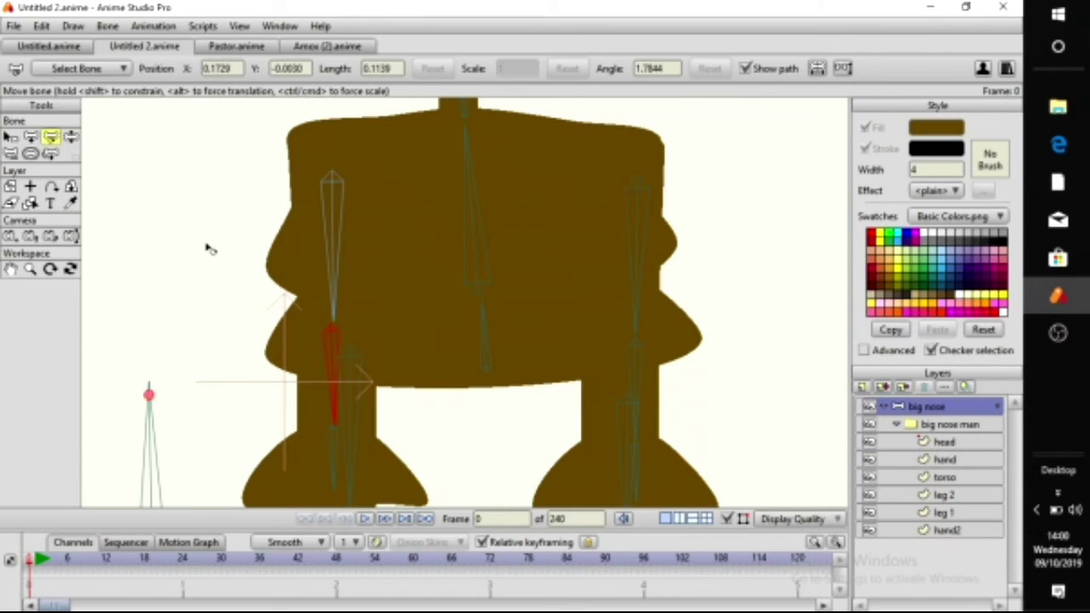
pyautogui.moveTo(333, 314); pyautogui.dragTo(326, 294)
pyautogui.moveTo(321, 335); pyautogui.dragTo(328, 324)
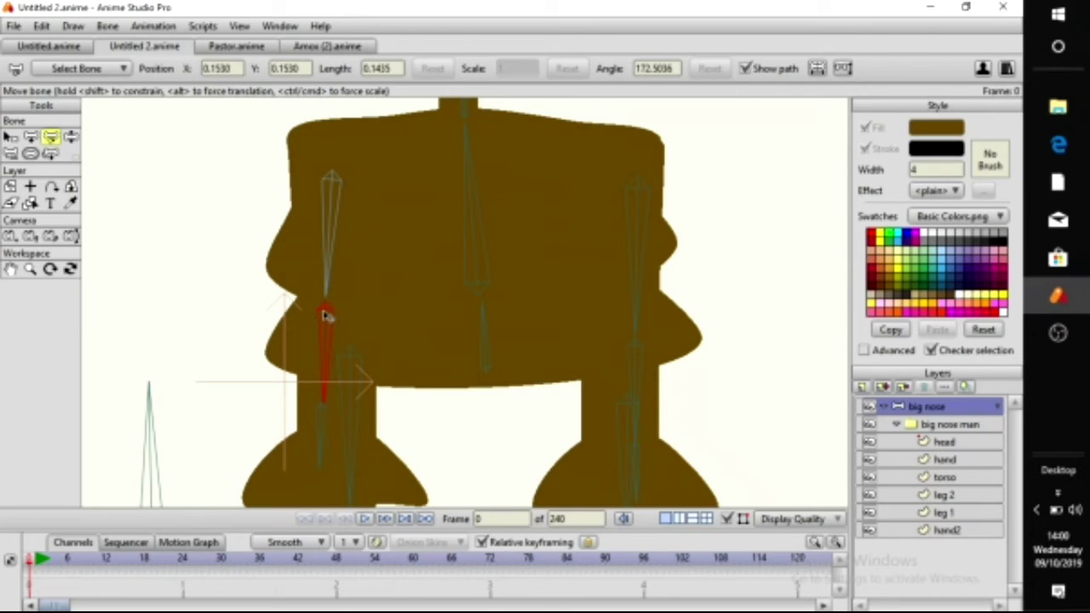
pyautogui.click(326, 317)
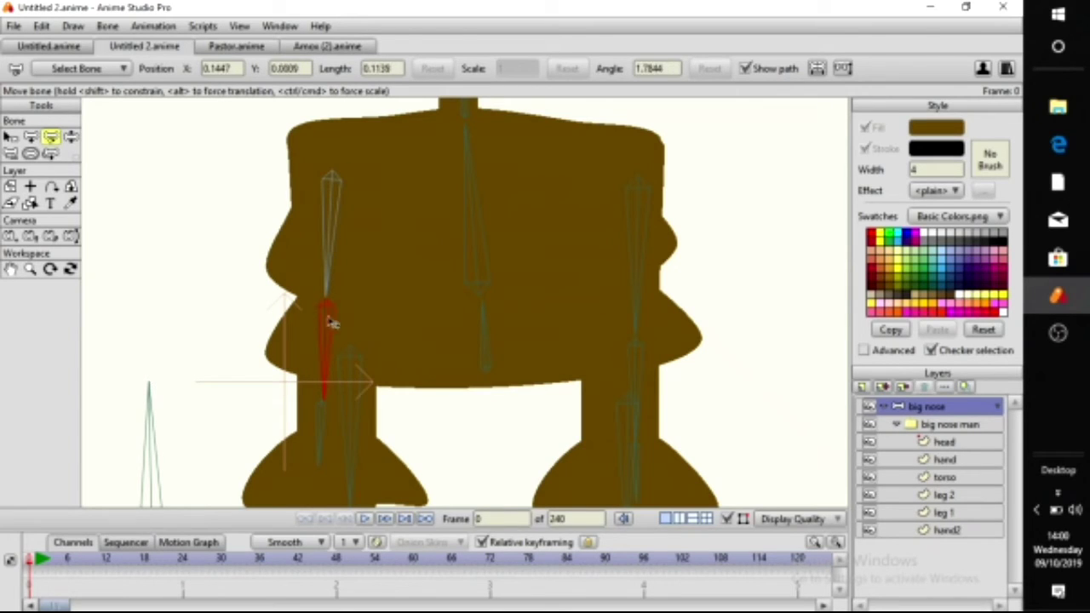
# Check the elbow joint against the hand layer's elbow overlap and nudge the upper arm tip and forearm base closer together
pyautogui.click(945, 442)
pyautogui.click(962, 461)
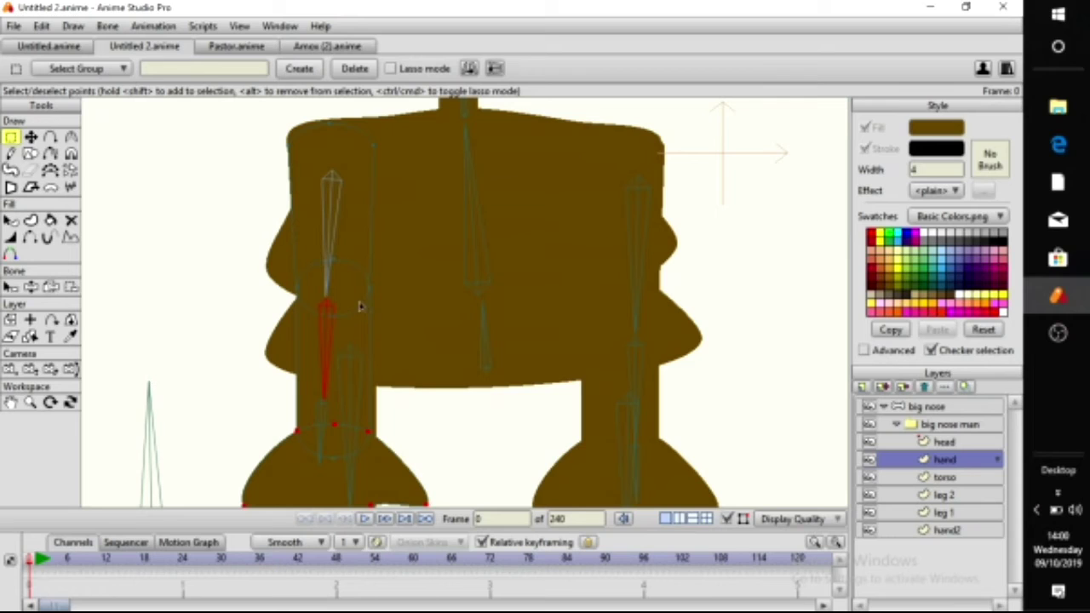
pyautogui.click(933, 407)
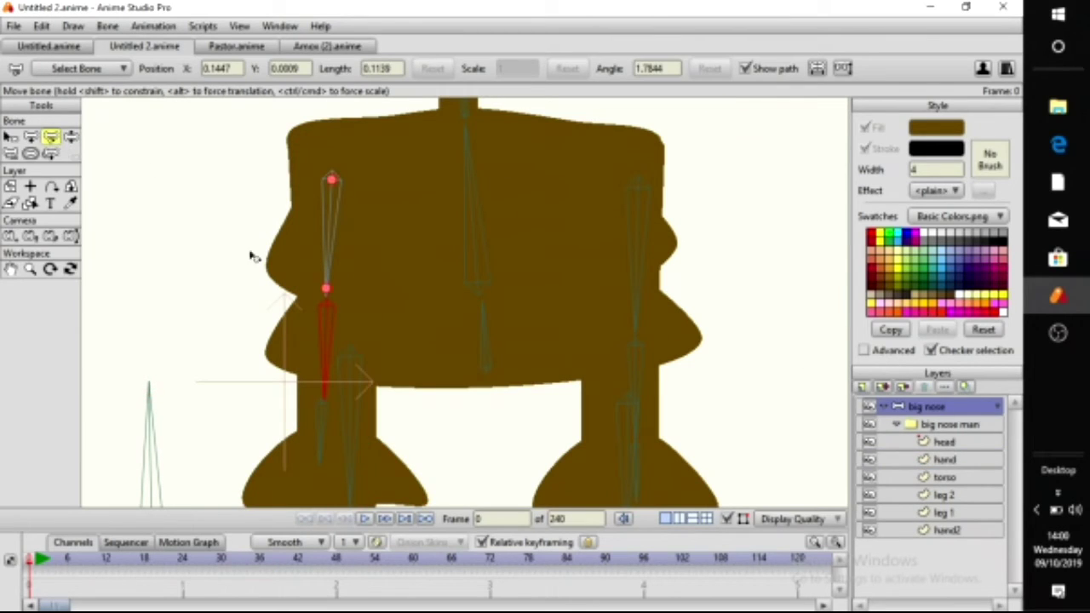
pyautogui.click(333, 286)
pyautogui.click(333, 299)
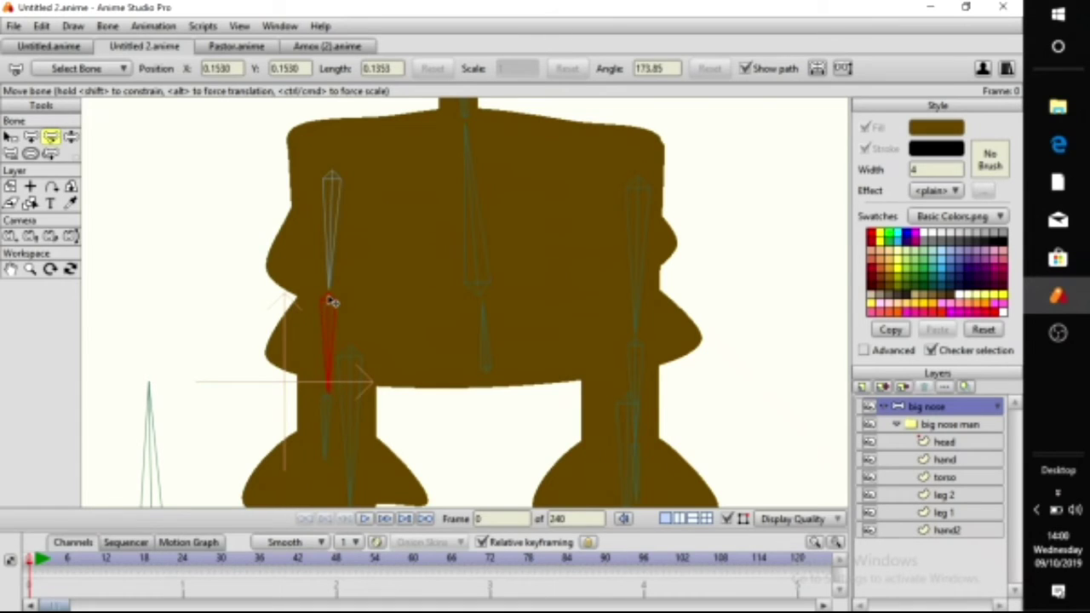
pyautogui.moveTo(349, 345); pyautogui.dragTo(364, 280)
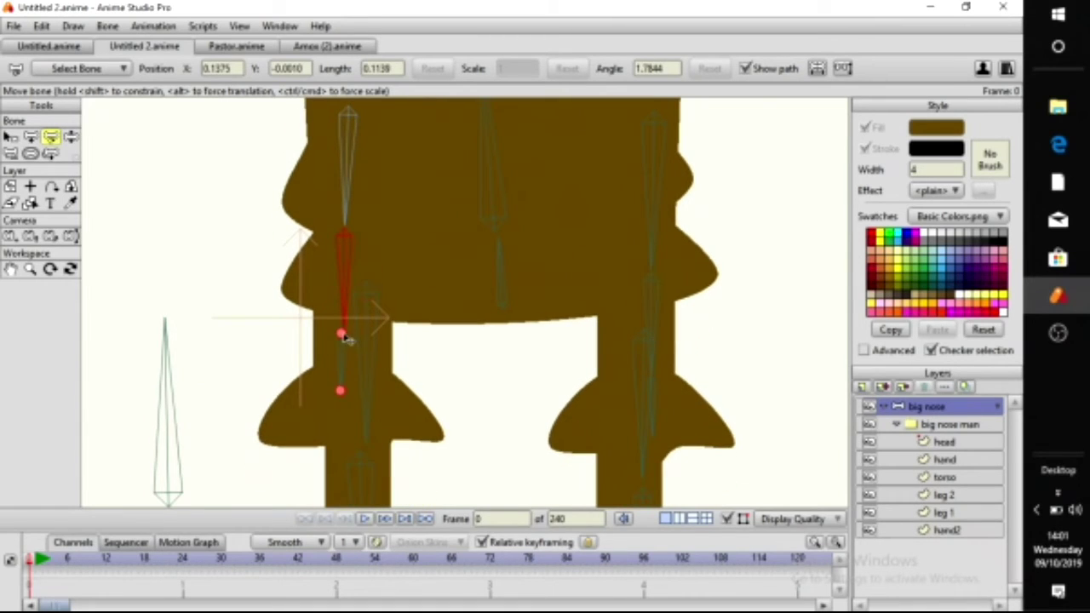
# Move the hand bone down to the wrist and lengthen the forearm bone to reach it
pyautogui.click(353, 367)
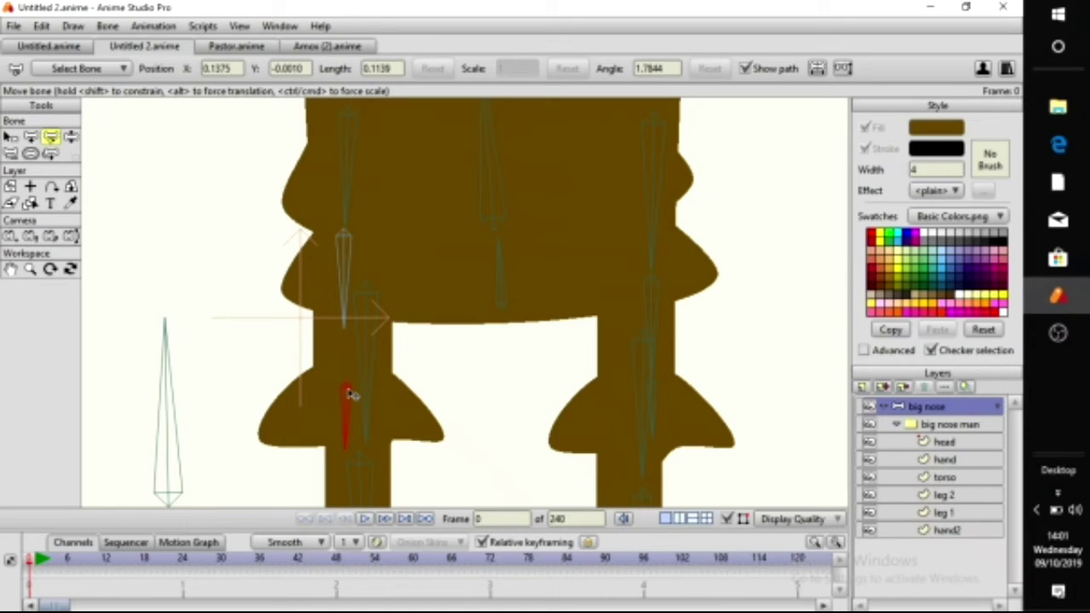
pyautogui.click(346, 327)
pyautogui.moveTo(346, 327); pyautogui.dragTo(345, 381)
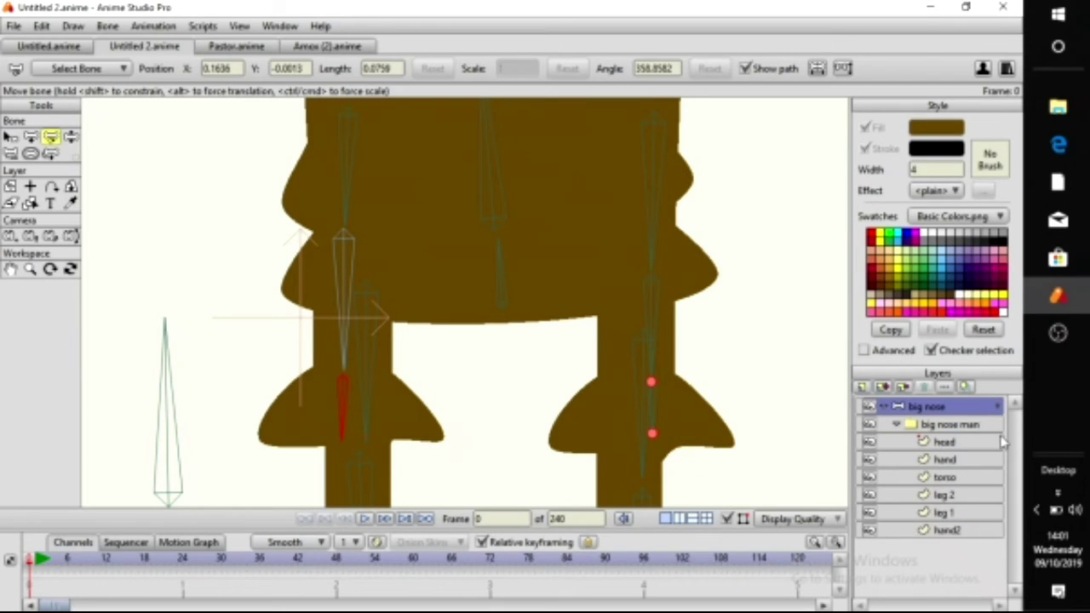
# Activate the hand layer and check its wrist points against the joint between the forearm and hand bones
pyautogui.click(967, 464)
pyautogui.scroll(5, 599, 355)
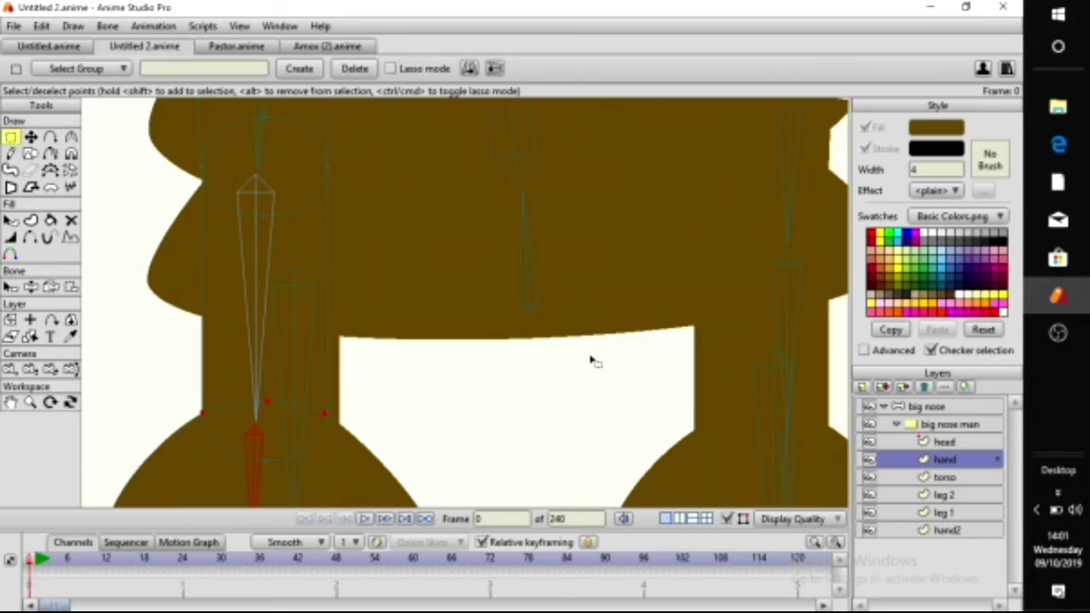
pyautogui.moveTo(499, 358); pyautogui.dragTo(573, 273)
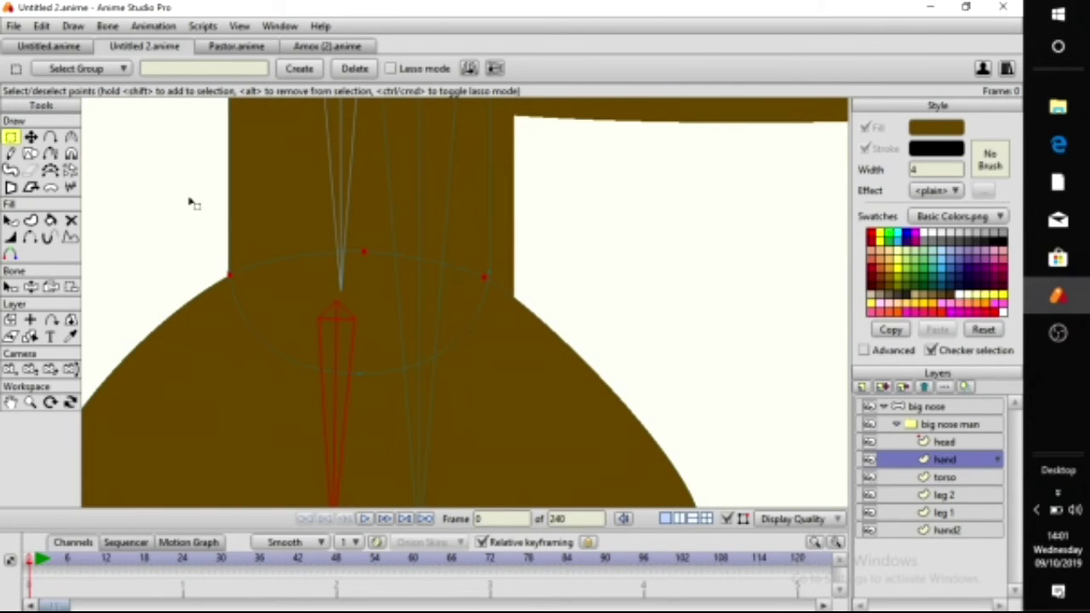
# Use Transform Points to move the hand layer's wrist points outward so the overlap forms a rounder curve around the wrist joint
pyautogui.click(30, 136)
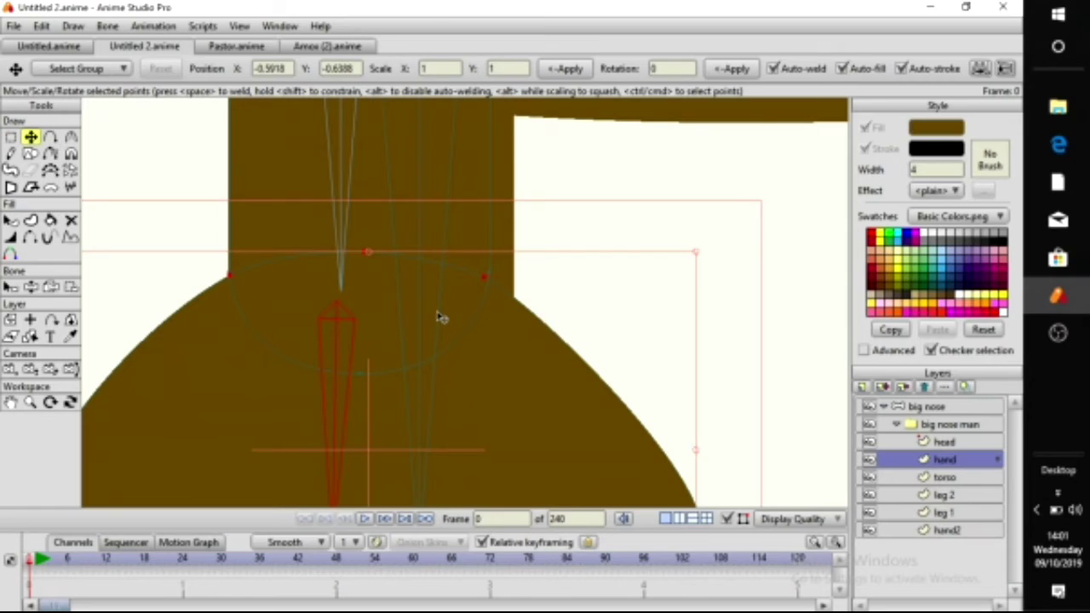
pyautogui.click(368, 253)
pyautogui.moveTo(368, 255); pyautogui.dragTo(345, 196)
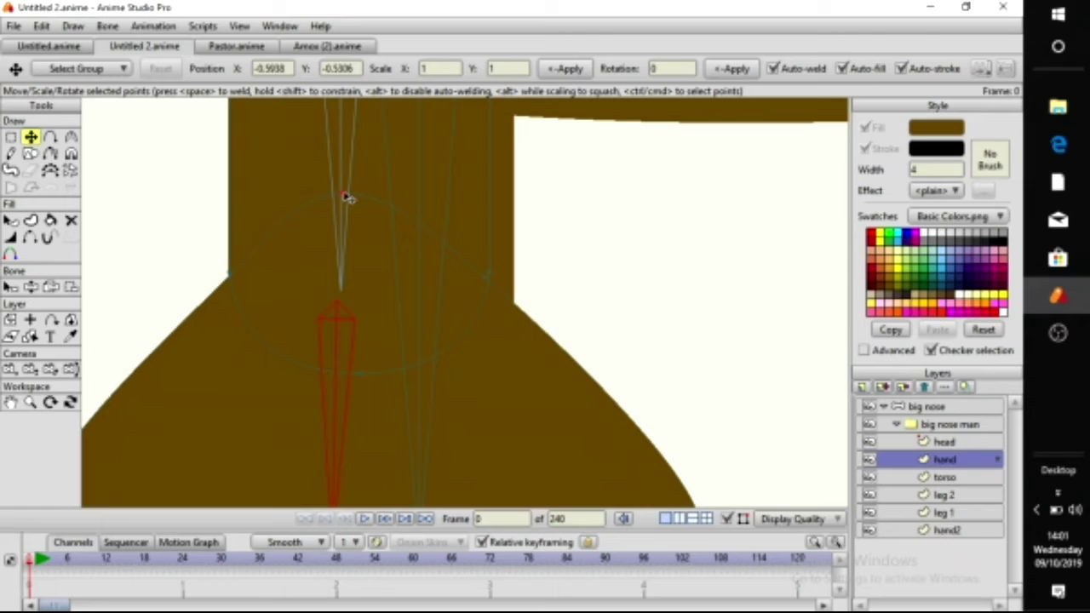
pyautogui.click(356, 387)
pyautogui.moveTo(233, 281); pyautogui.dragTo(228, 272)
pyautogui.moveTo(492, 283); pyautogui.dragTo(494, 279)
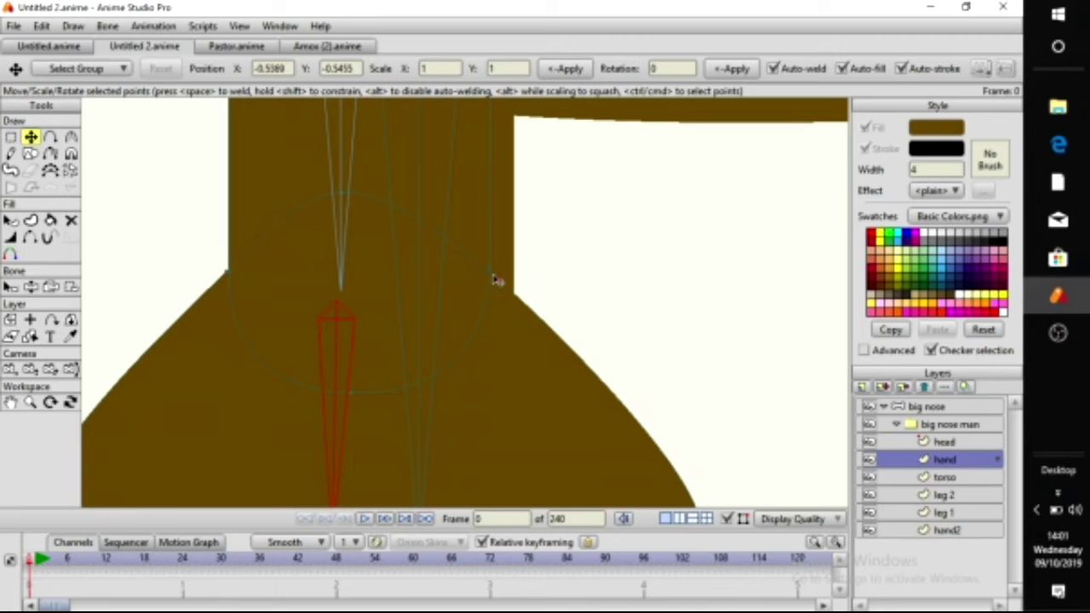
pyautogui.scroll(4, 505, 289)
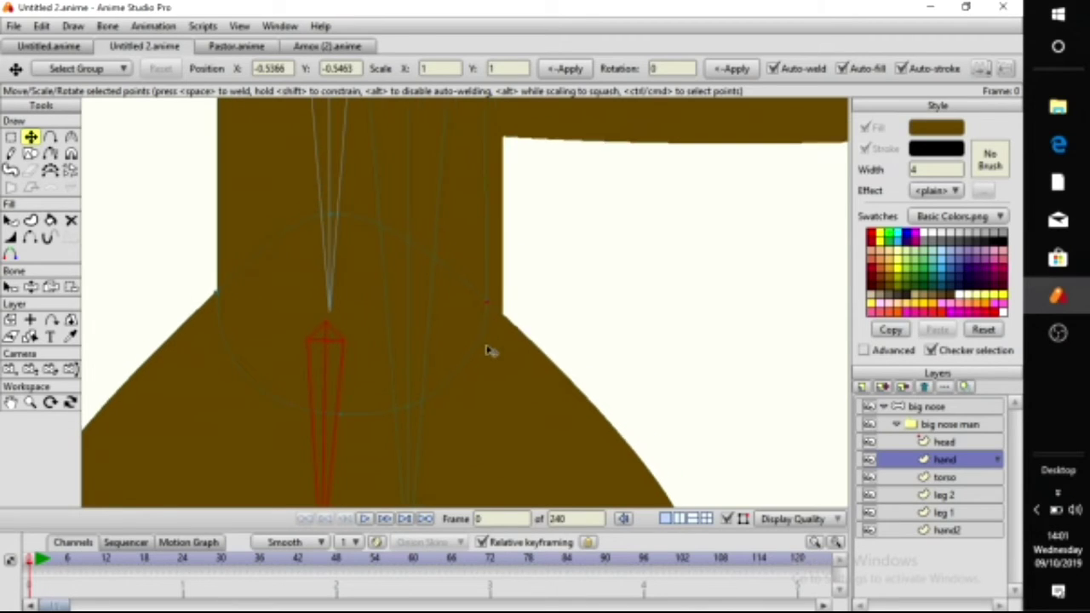
pyautogui.scroll(-7, 503, 337)
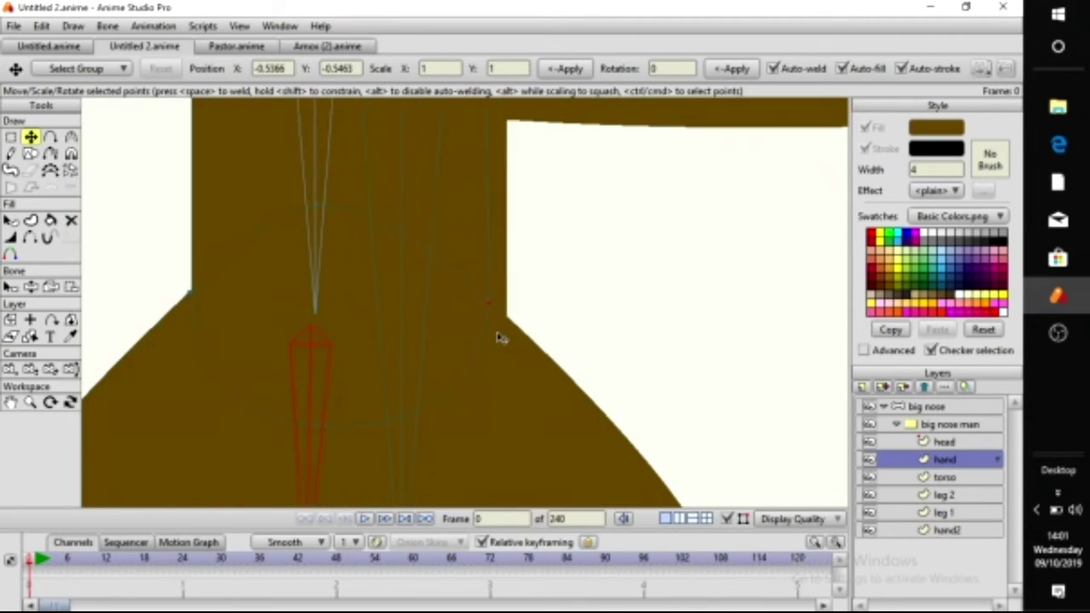
pyautogui.moveTo(486, 346); pyautogui.dragTo(487, 289)
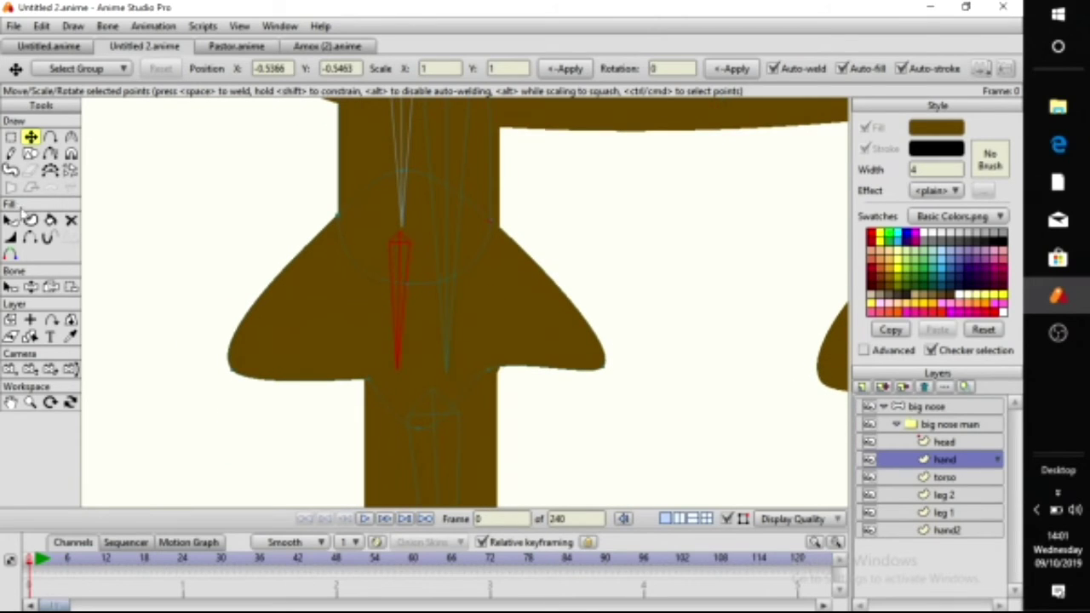
# Test the hand layer's elbow and wrist bending by swinging the arm bones outward with Manipulate Bones
pyautogui.scroll(-2, 245, 233)
pyautogui.moveTo(400, 244); pyautogui.dragTo(339, 311)
pyautogui.moveTo(401, 223); pyautogui.dragTo(209, 100)
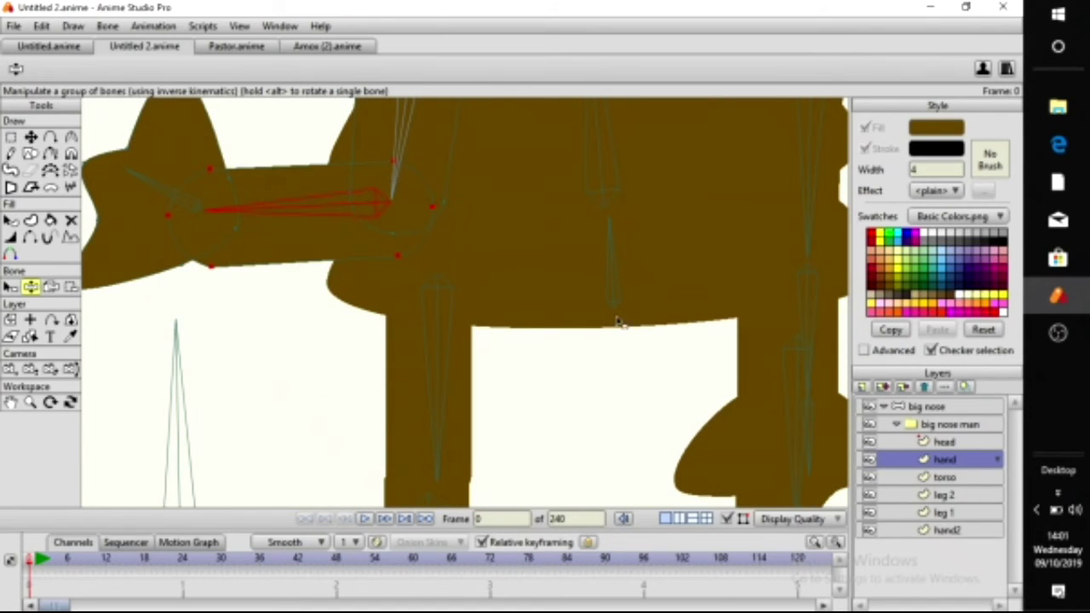
# Activate the big nose layer and test both arms with Manipulate Bones, raising each arm and bending its elbow
pyautogui.click(894, 407)
pyautogui.moveTo(493, 300); pyautogui.dragTo(696, 424)
pyautogui.moveTo(475, 322); pyautogui.dragTo(314, 321)
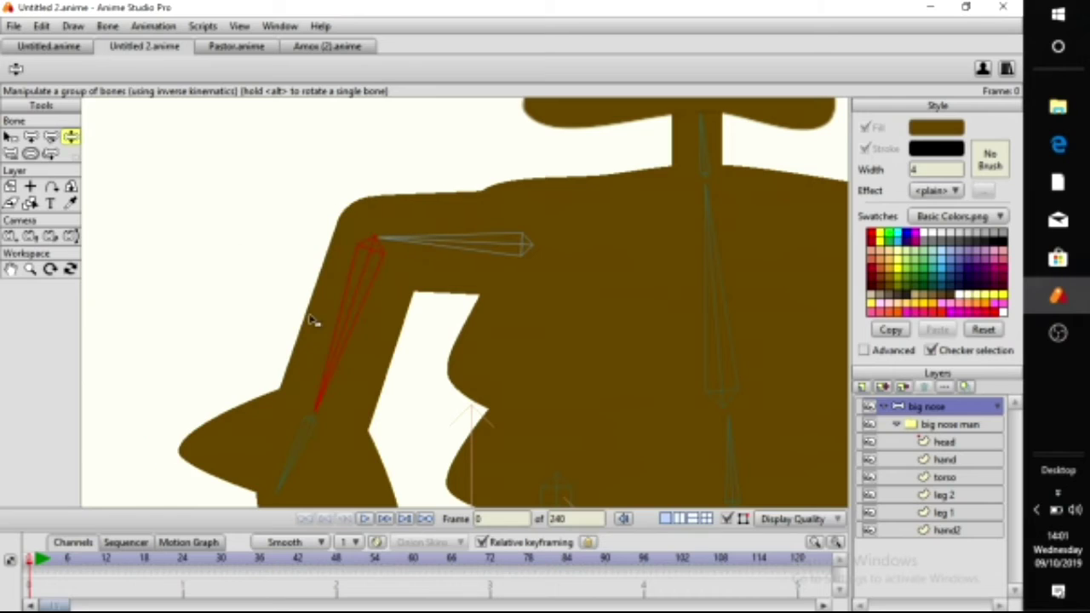
pyautogui.scroll(-3, 537, 284)
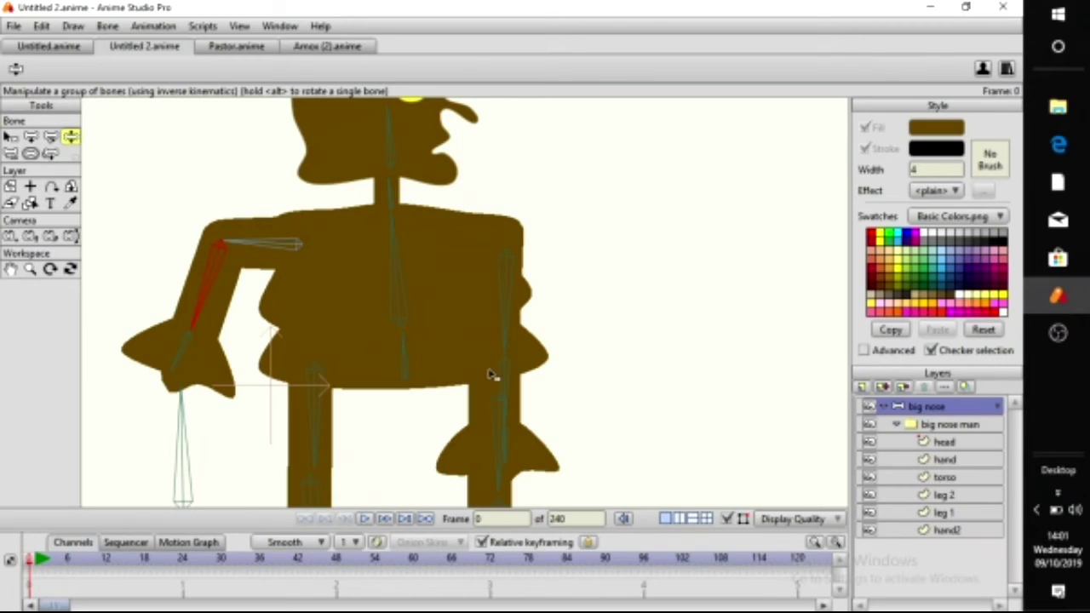
pyautogui.moveTo(492, 375); pyautogui.dragTo(713, 161)
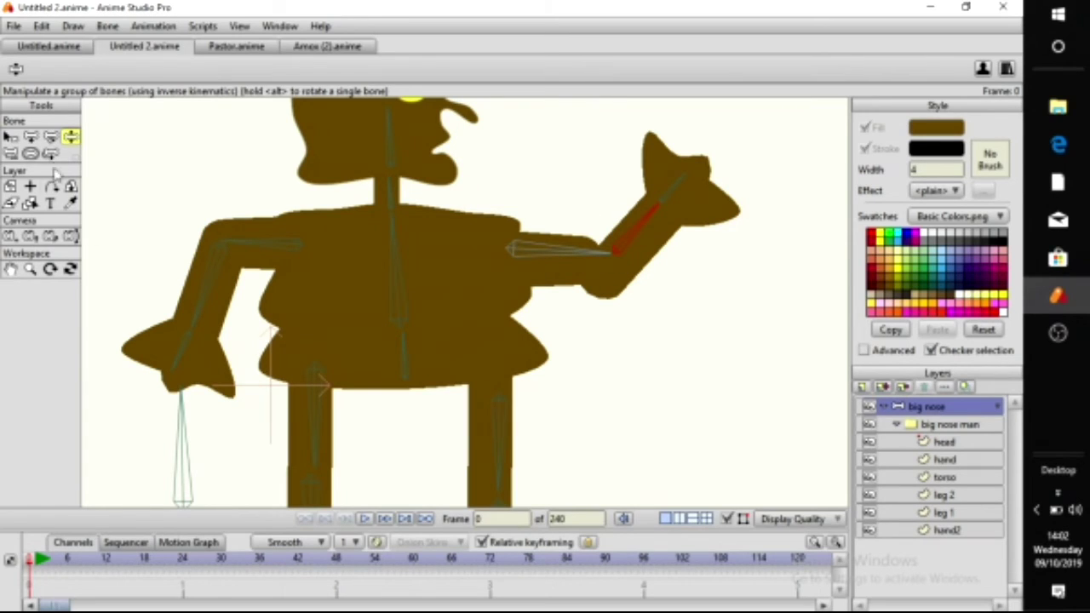
# Use Transform Bone to shorten the second arm's upper arm bone and move its forearm bone up to meet it
pyautogui.click(50, 138)
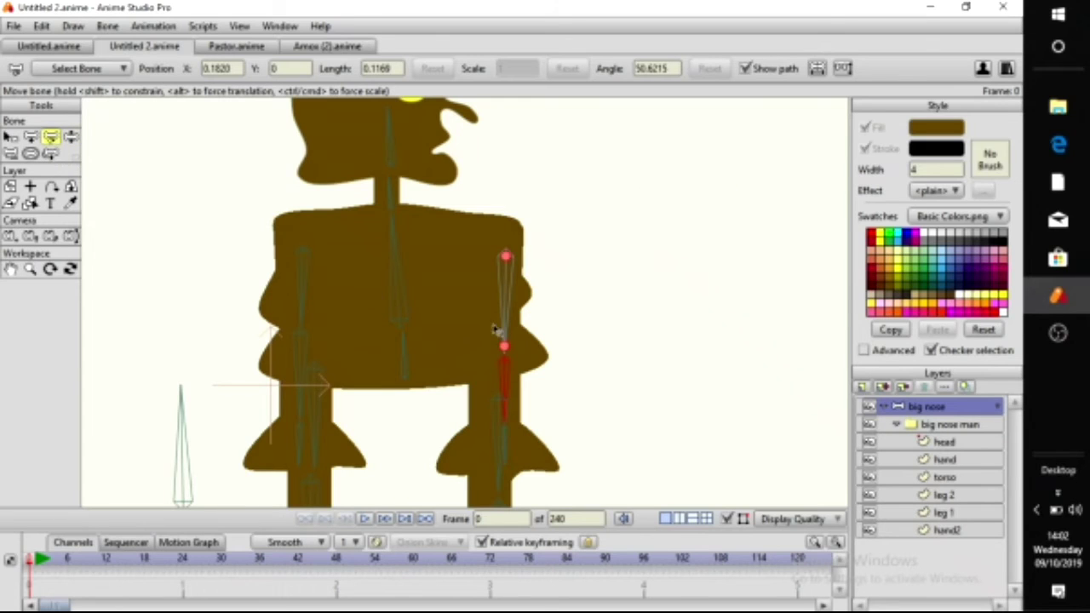
pyautogui.scroll(2, 490, 333)
pyautogui.moveTo(499, 387); pyautogui.dragTo(458, 392)
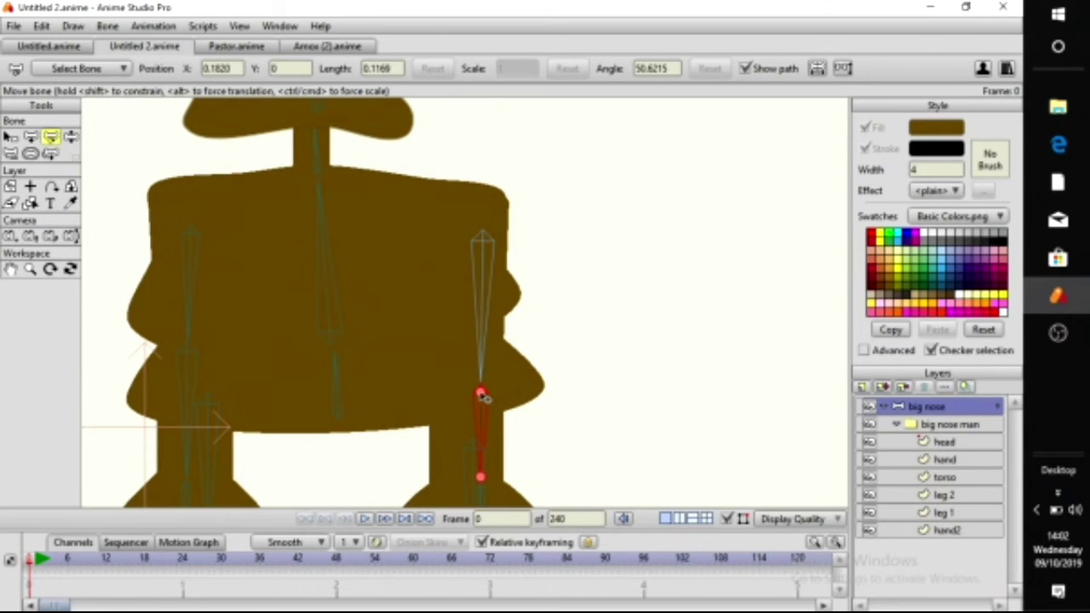
pyautogui.click(481, 368)
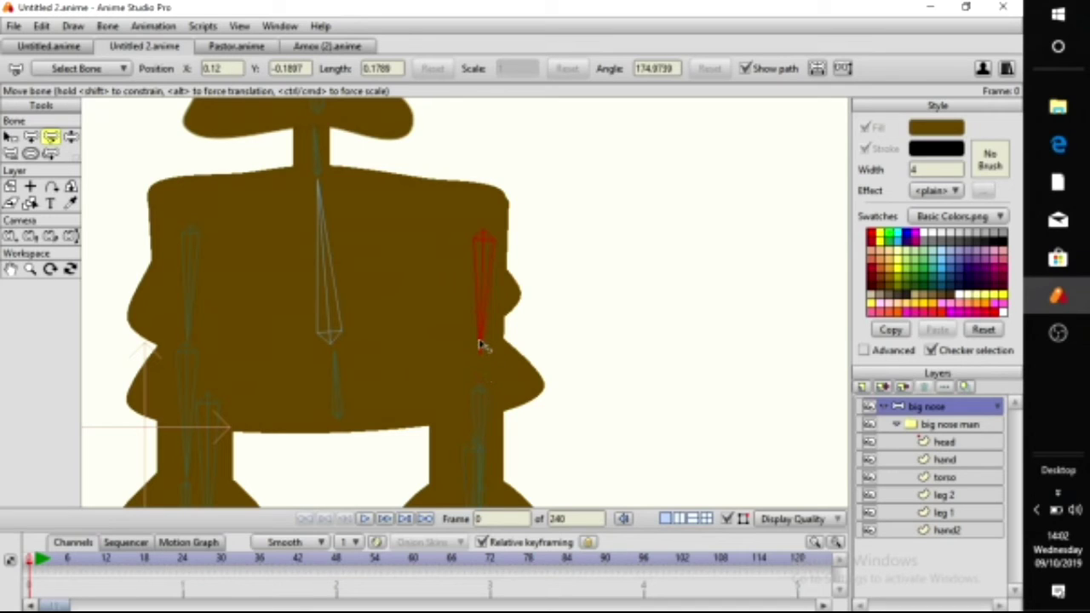
pyautogui.moveTo(479, 339); pyautogui.dragTo(480, 340)
pyautogui.click(480, 385)
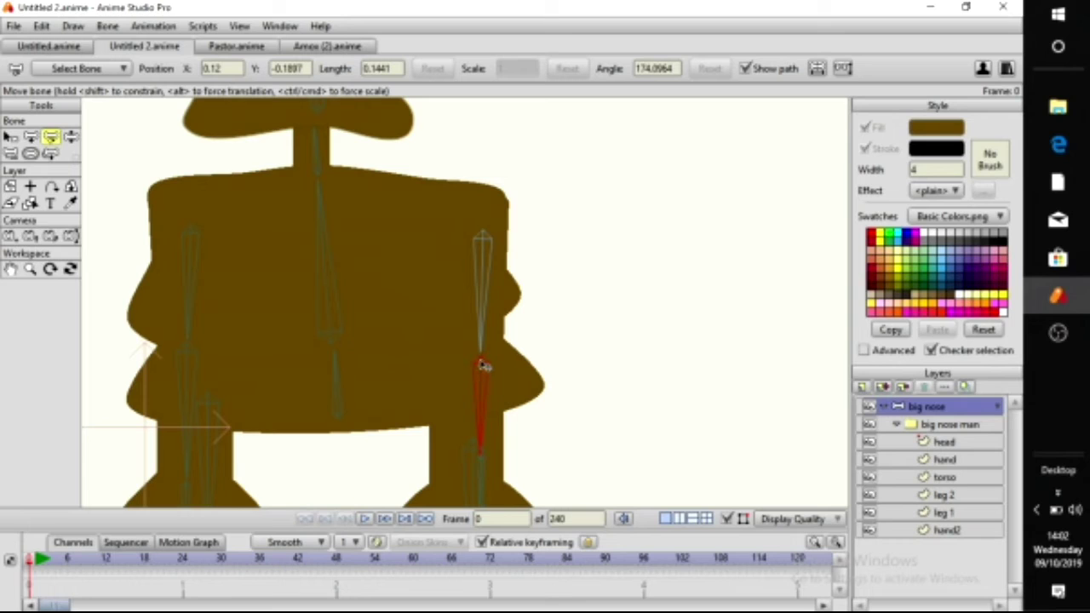
pyautogui.click(483, 364)
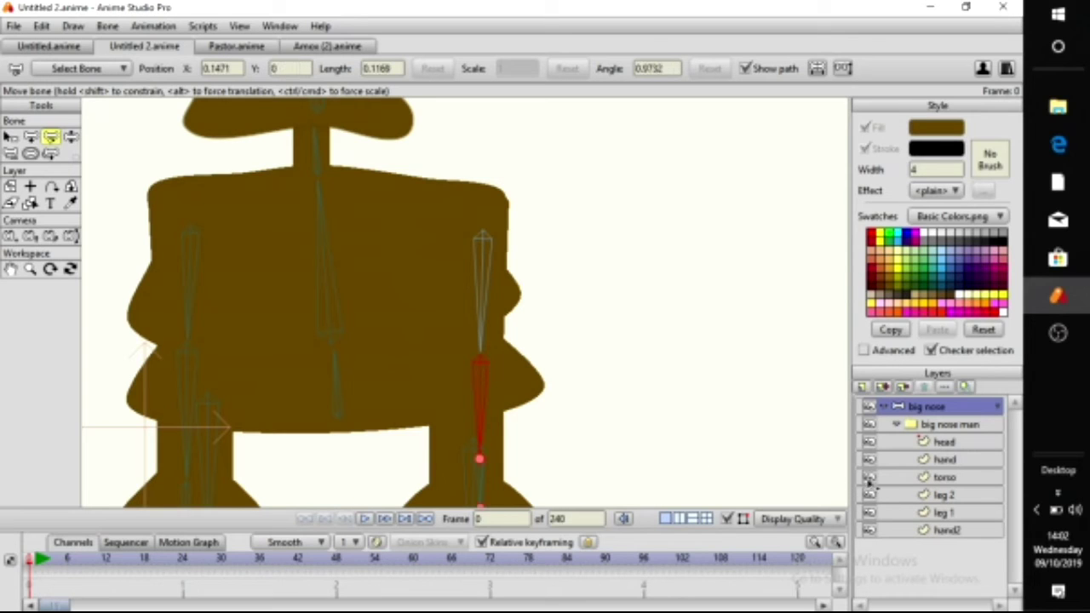
# Activate the hand2 layer and check its elbow overlap points against the upper arm and forearm bones
pyautogui.click(948, 531)
pyautogui.scroll(3, 556, 402)
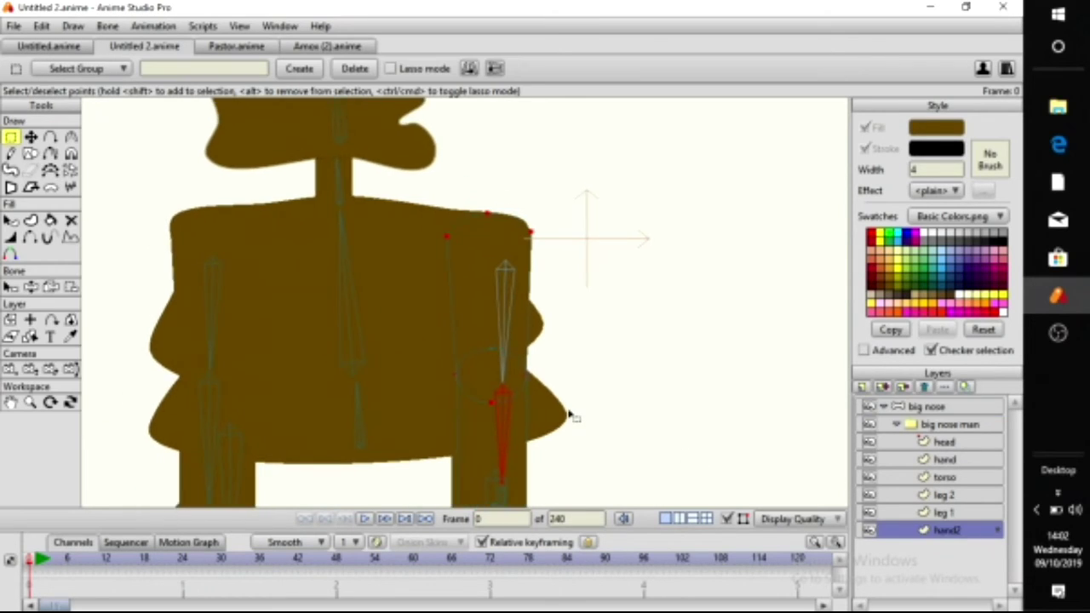
pyautogui.moveTo(568, 413); pyautogui.dragTo(520, 347)
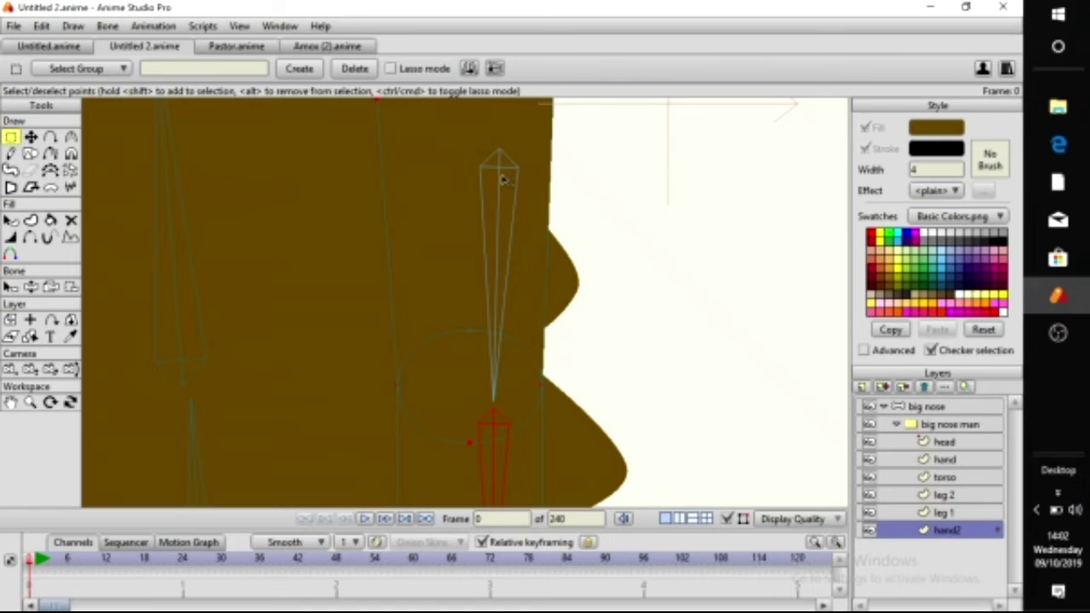
# On the big nose layer, nudge the second upper arm bone, shorten its tip to the elbow centre and move the forearm base to meet it
pyautogui.click(935, 409)
pyautogui.moveTo(503, 168)
pyautogui.mouseDown()
pyautogui.moveTo(494, 161)
pyautogui.moveTo(501, 167)
pyautogui.mouseUp()
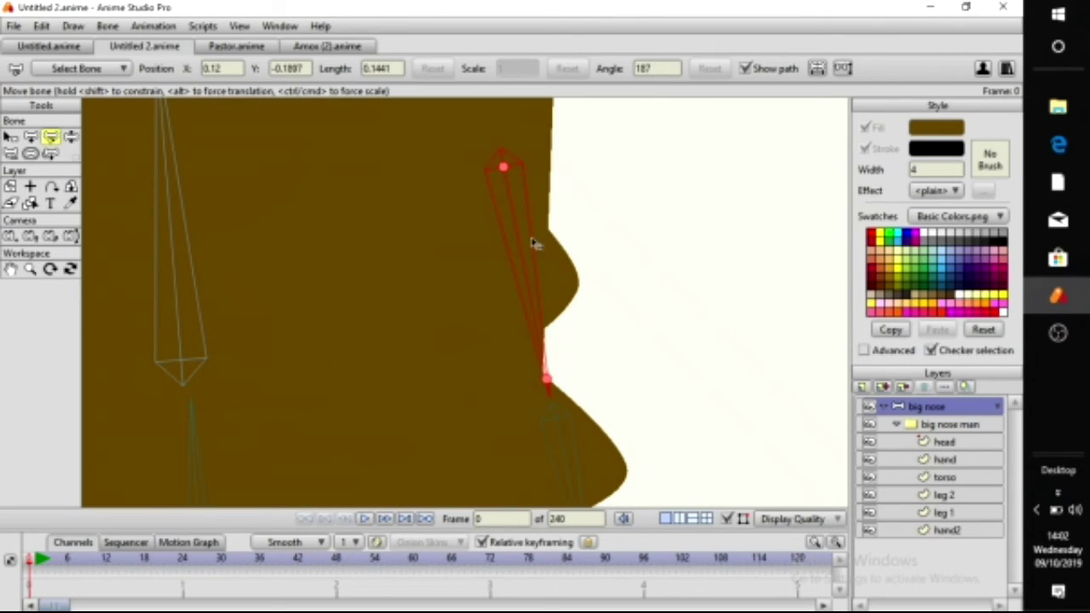
pyautogui.hotkey('ctrl', 'z')
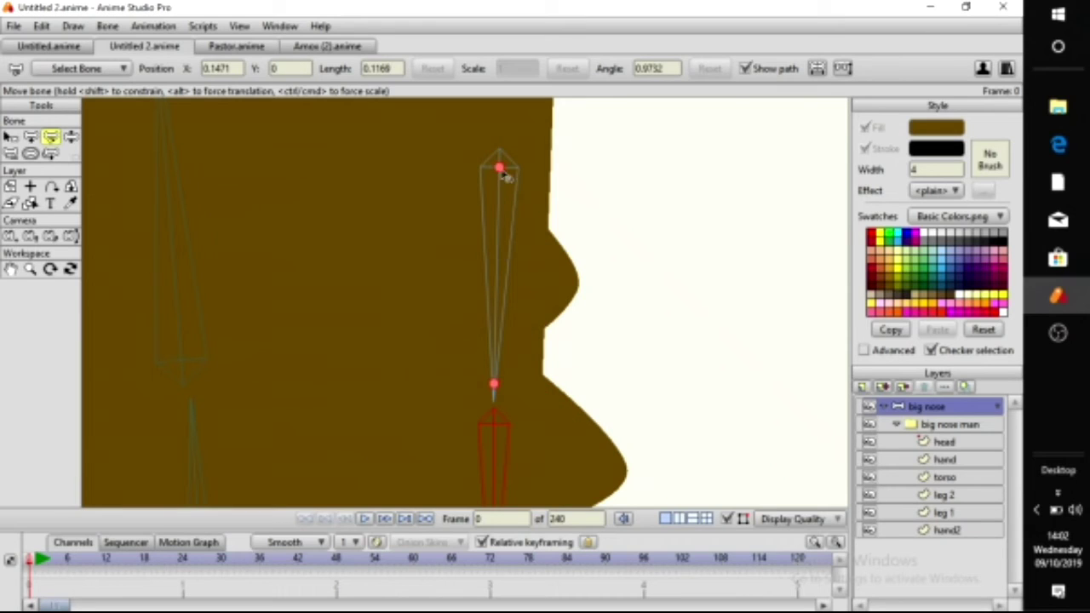
pyautogui.moveTo(500, 168); pyautogui.dragTo(486, 170)
pyautogui.moveTo(517, 293); pyautogui.dragTo(529, 235)
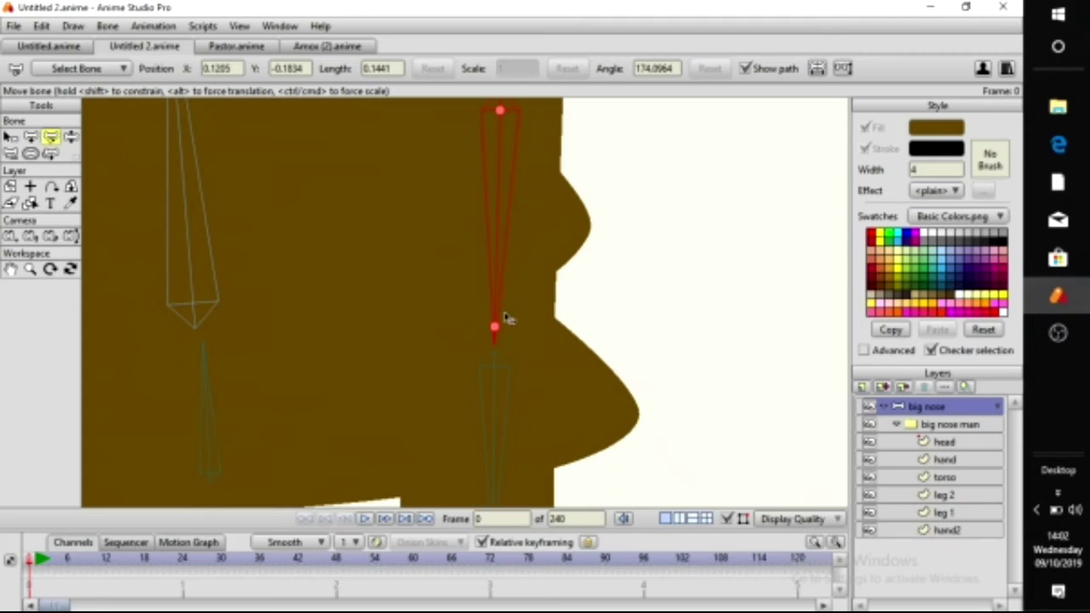
pyautogui.moveTo(496, 329); pyautogui.dragTo(499, 325)
pyautogui.click(502, 359)
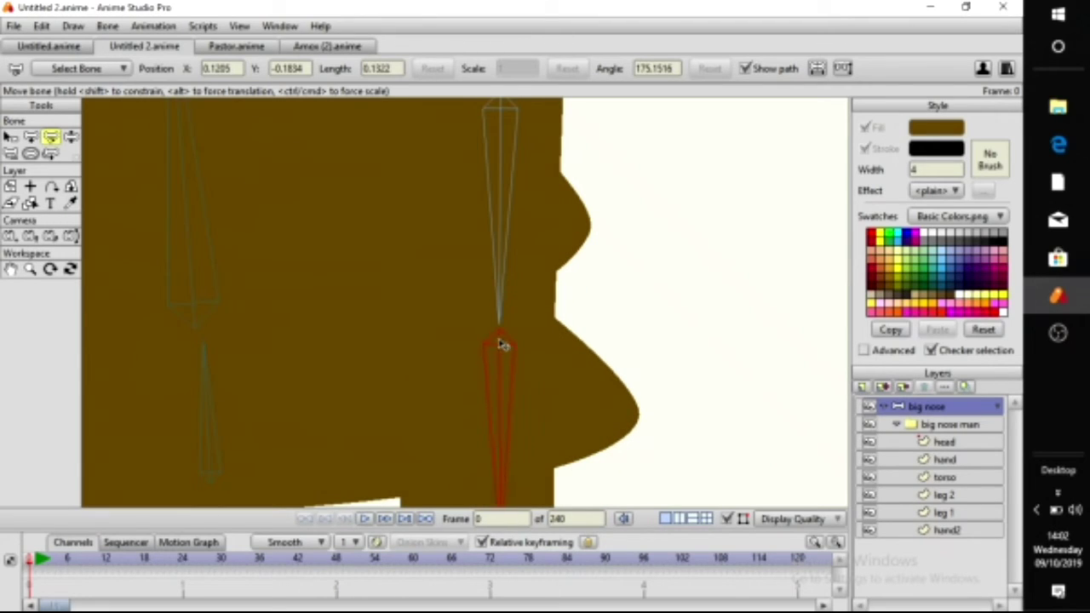
# Move the second arm's hand bone down to the wrist and lengthen its forearm bone to reach it
pyautogui.moveTo(541, 335); pyautogui.dragTo(564, 190)
pyautogui.scroll(-1, 550, 311)
pyautogui.moveTo(552, 308); pyautogui.dragTo(554, 210)
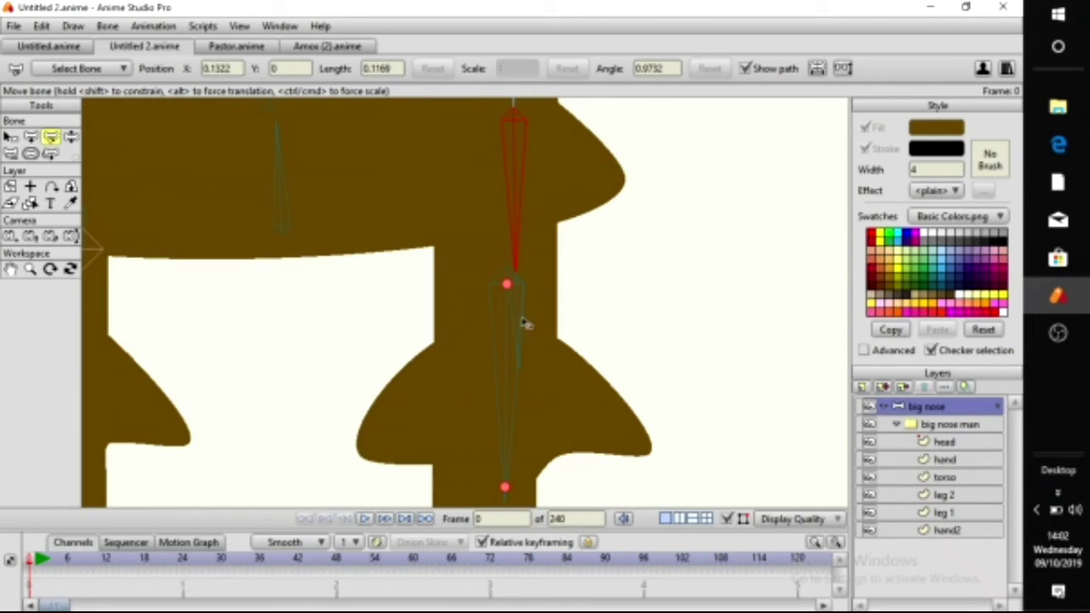
pyautogui.moveTo(517, 283); pyautogui.dragTo(506, 366)
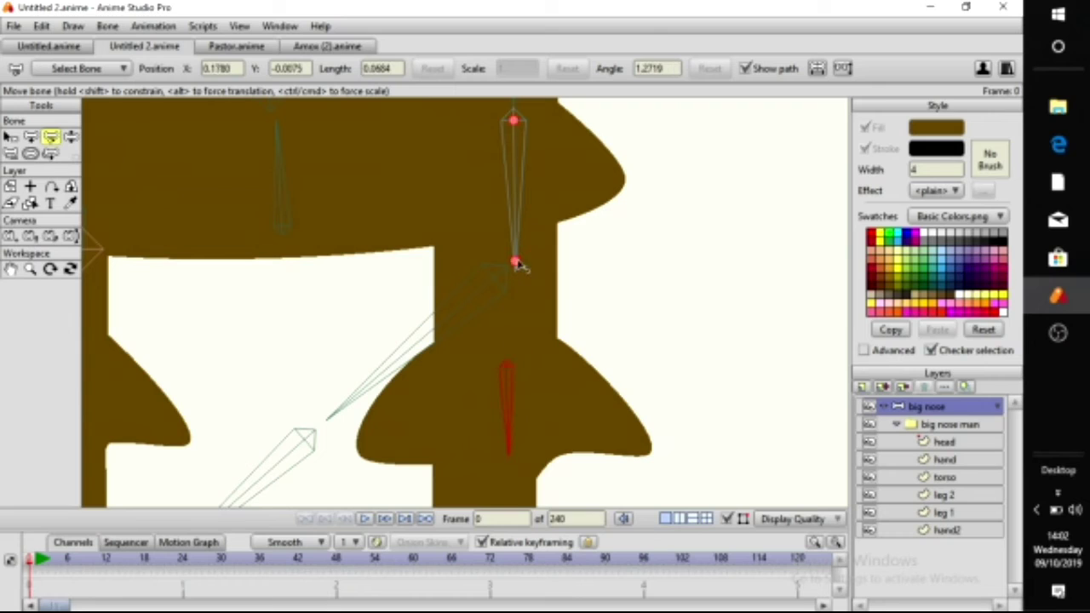
pyautogui.moveTo(515, 263); pyautogui.dragTo(511, 366)
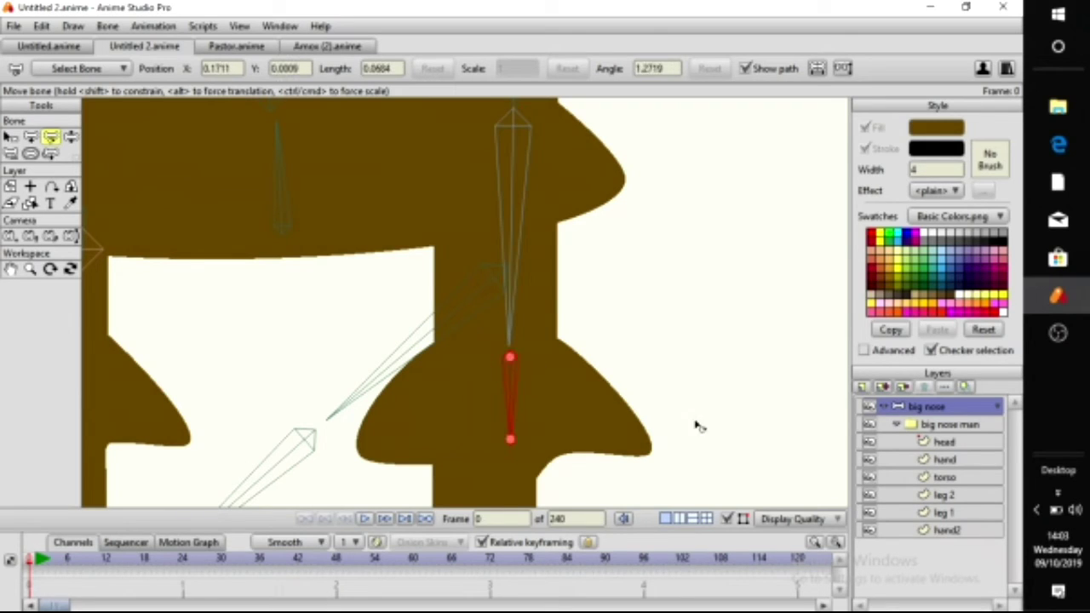
# Activate the hand2 layer and move its wrist points outward to round the overlap around the wrist joint
pyautogui.click(967, 533)
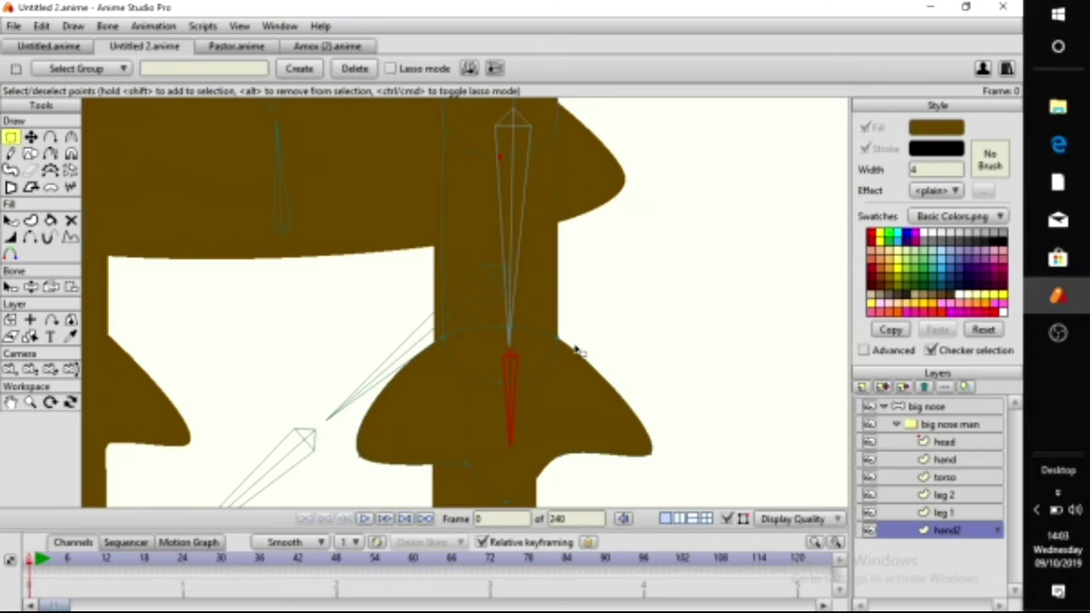
pyautogui.scroll(2, 576, 350)
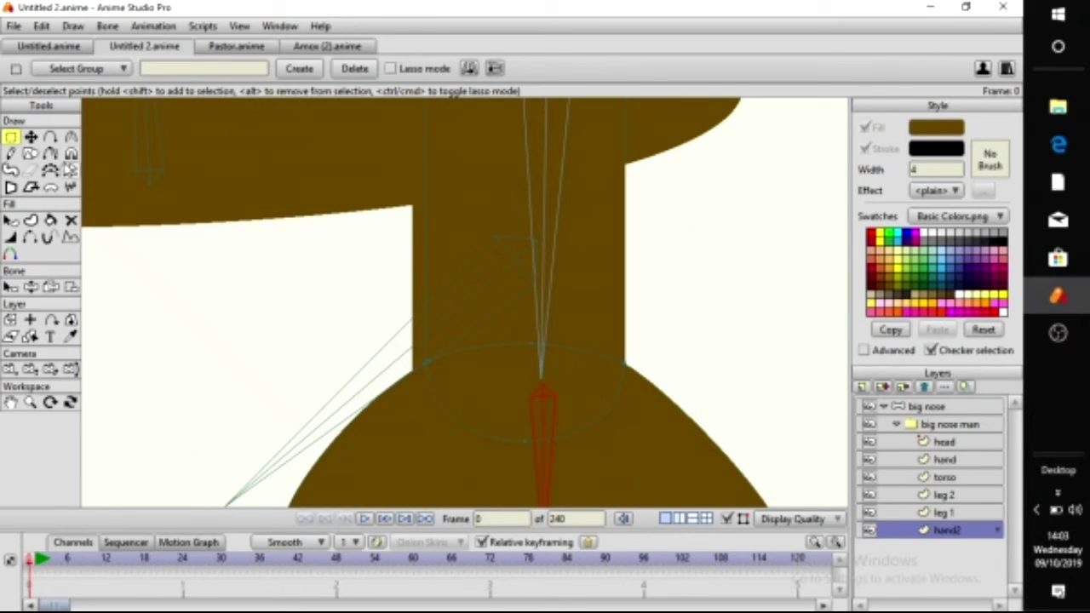
pyautogui.click(31, 137)
pyautogui.moveTo(521, 372); pyautogui.dragTo(545, 363)
pyautogui.click(564, 497)
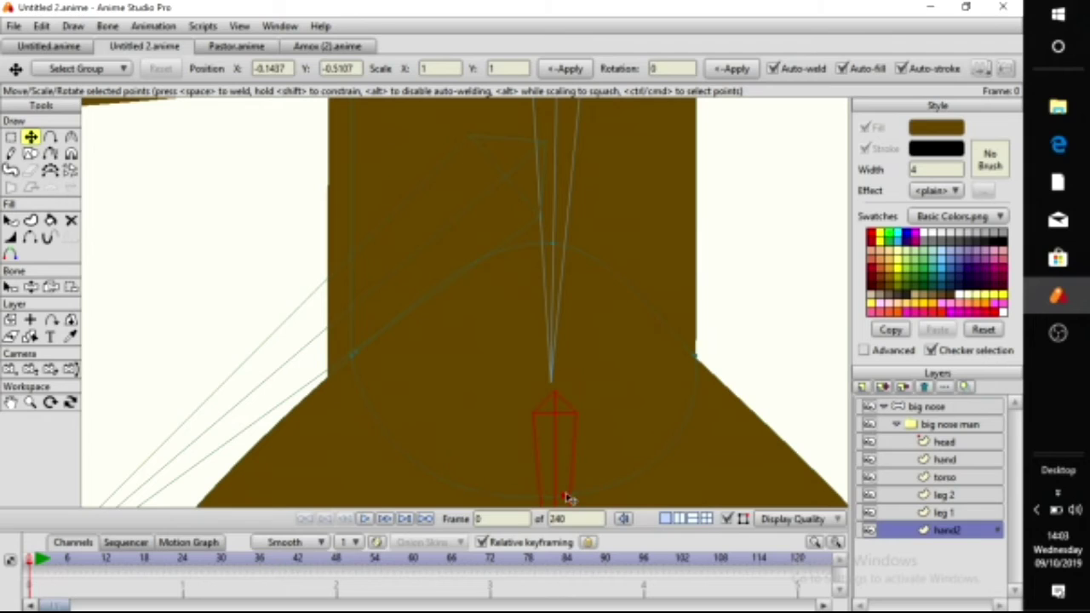
pyautogui.moveTo(695, 359)
pyautogui.mouseDown()
pyautogui.moveTo(706, 360)
pyautogui.moveTo(701, 348)
pyautogui.mouseUp()
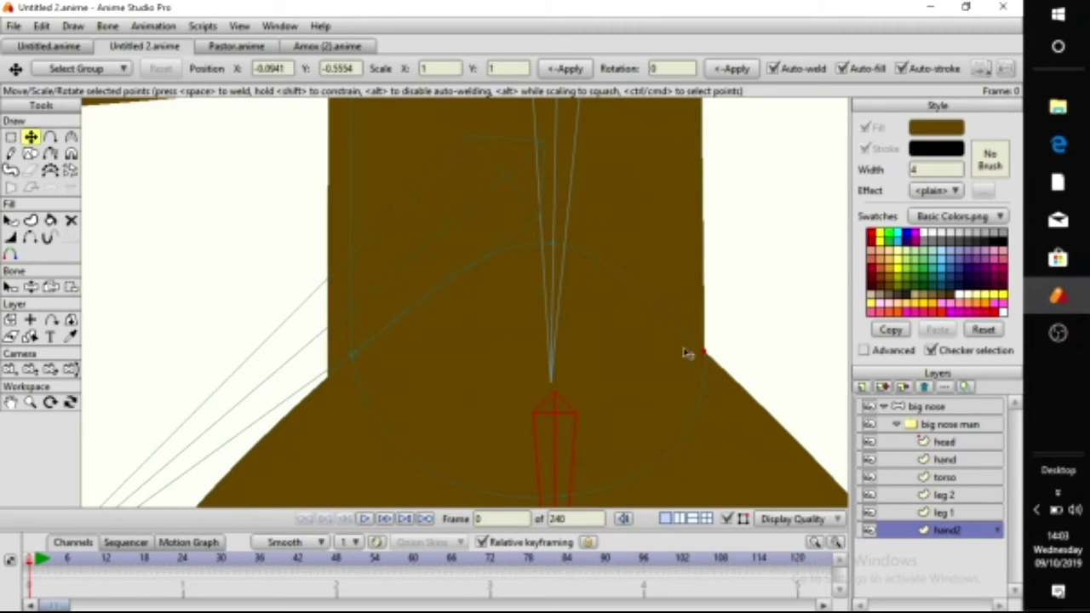
pyautogui.scroll(-5, 635, 383)
pyautogui.moveTo(561, 302); pyautogui.dragTo(544, 361)
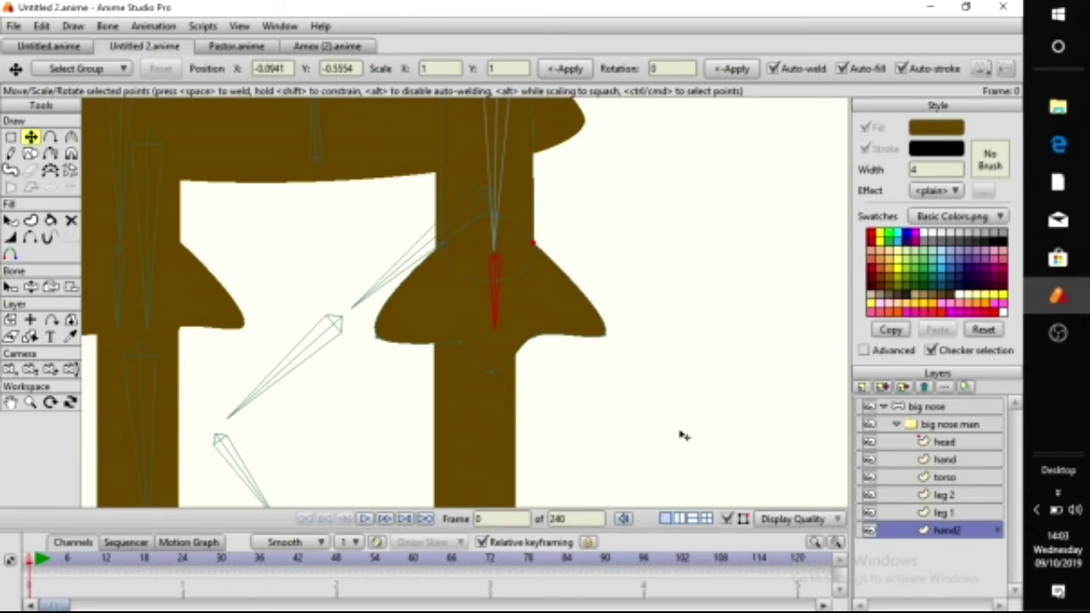
# On the big nose layer, use Transform Bone to set the swung-out upper leg bone upright inside the leg beneath the second arm
pyautogui.click(954, 513)
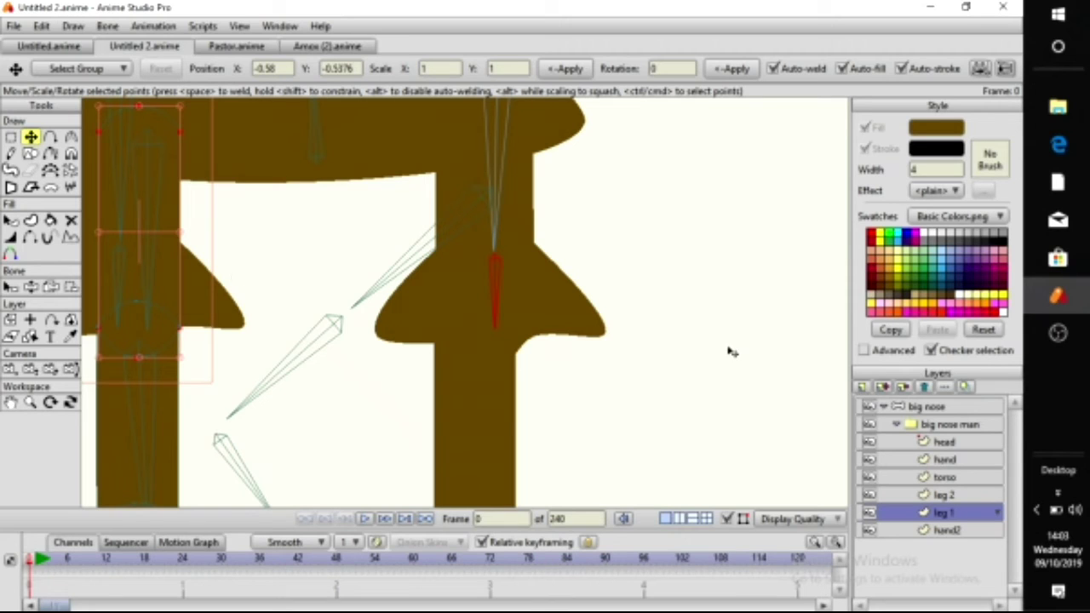
pyautogui.click(946, 407)
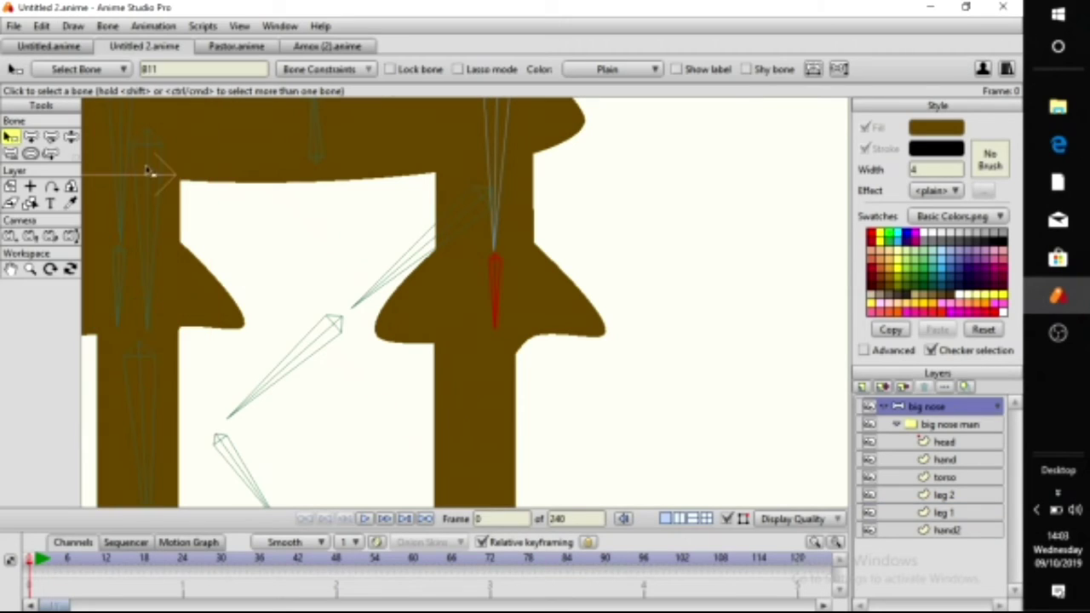
pyautogui.click(52, 139)
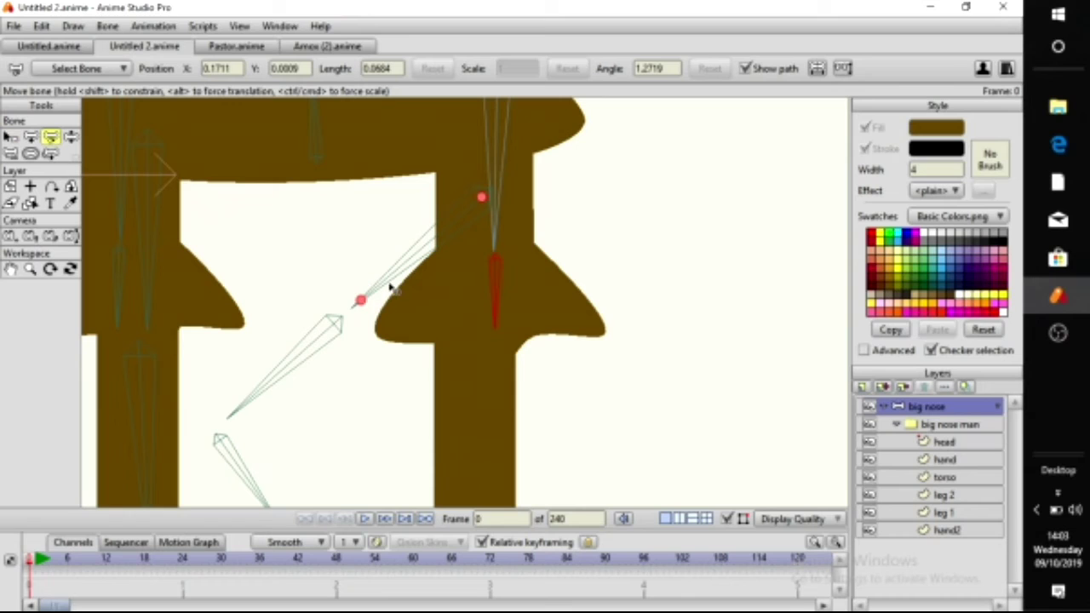
pyautogui.moveTo(489, 201); pyautogui.dragTo(496, 214)
pyautogui.scroll(-2, 448, 263)
pyautogui.moveTo(448, 263); pyautogui.dragTo(438, 333)
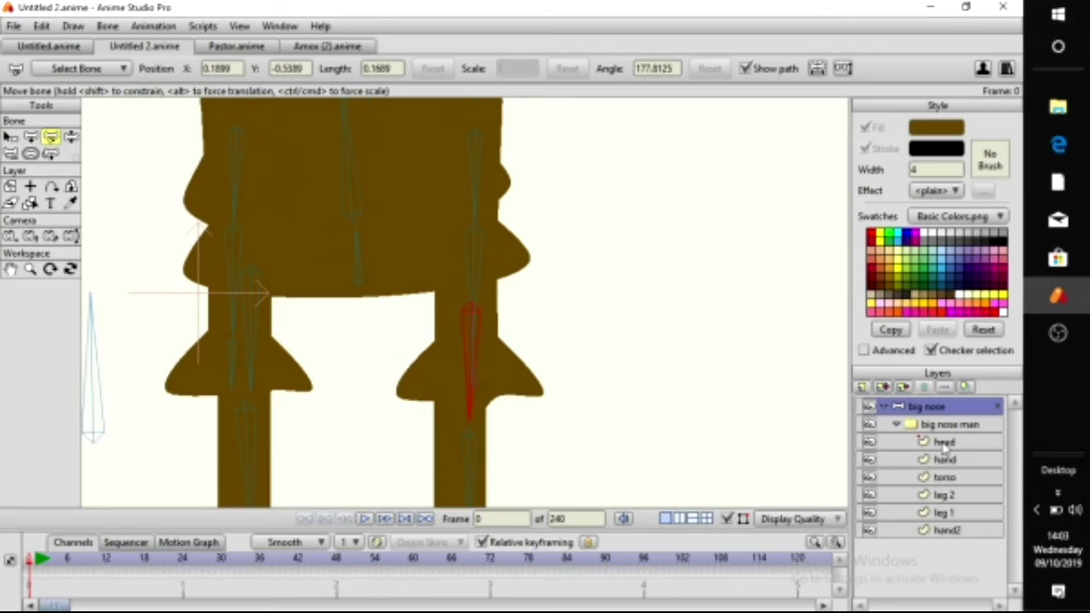
# Activate the hand2 layer and swing the second arm with Manipulate Bones to test its elbow and wrist joints
pyautogui.click(957, 529)
pyautogui.scroll(3, 494, 263)
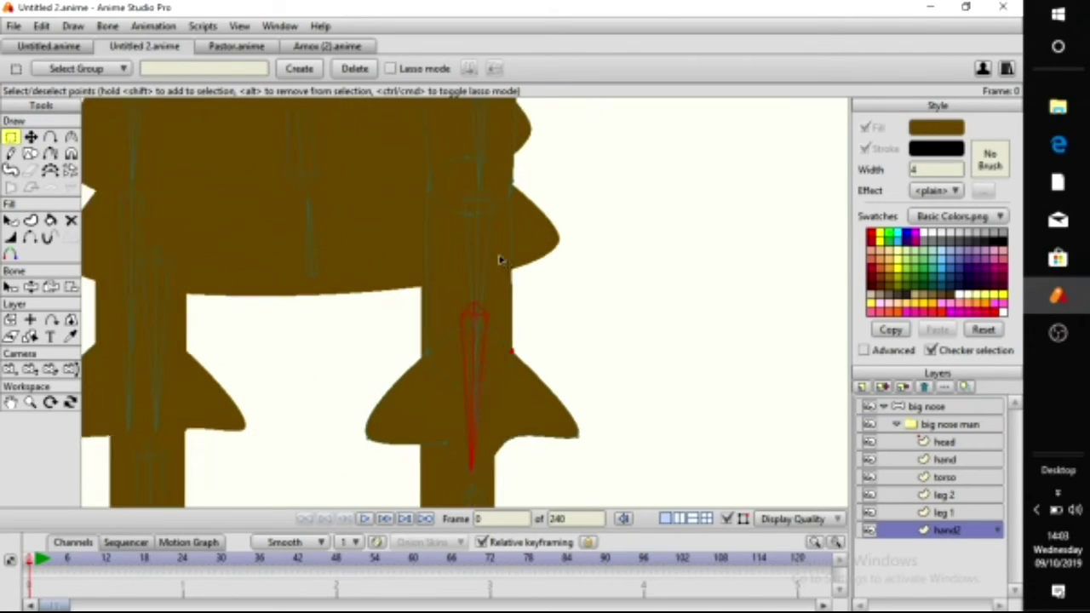
pyautogui.click(30, 287)
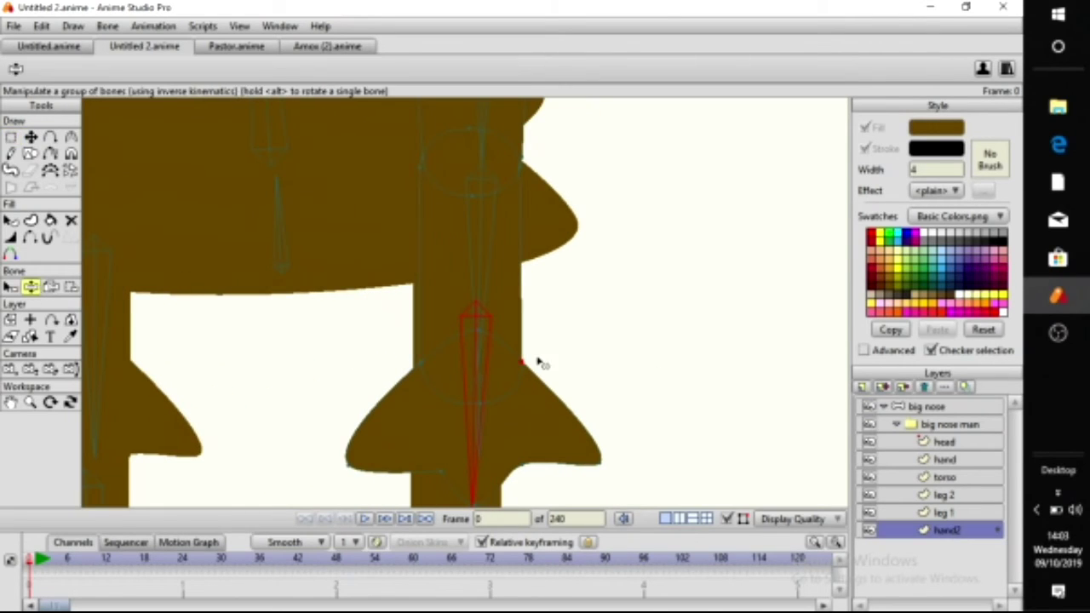
pyautogui.moveTo(482, 324); pyautogui.dragTo(681, 197)
pyautogui.moveTo(648, 253); pyautogui.dragTo(666, 404)
pyautogui.moveTo(628, 315); pyautogui.dragTo(704, 236)
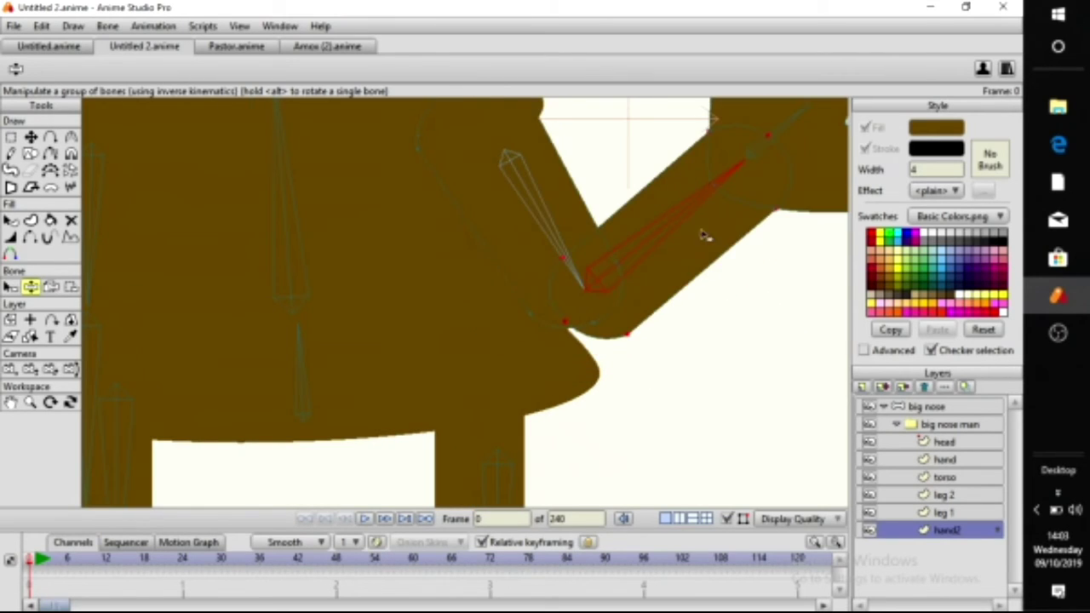
# On the big nose layer, bend the leg beneath the second arm and check its knee overlap using the leg 2 layer's points
pyautogui.click(927, 408)
pyautogui.scroll(-3, 623, 364)
pyautogui.moveTo(601, 377); pyautogui.dragTo(541, 363)
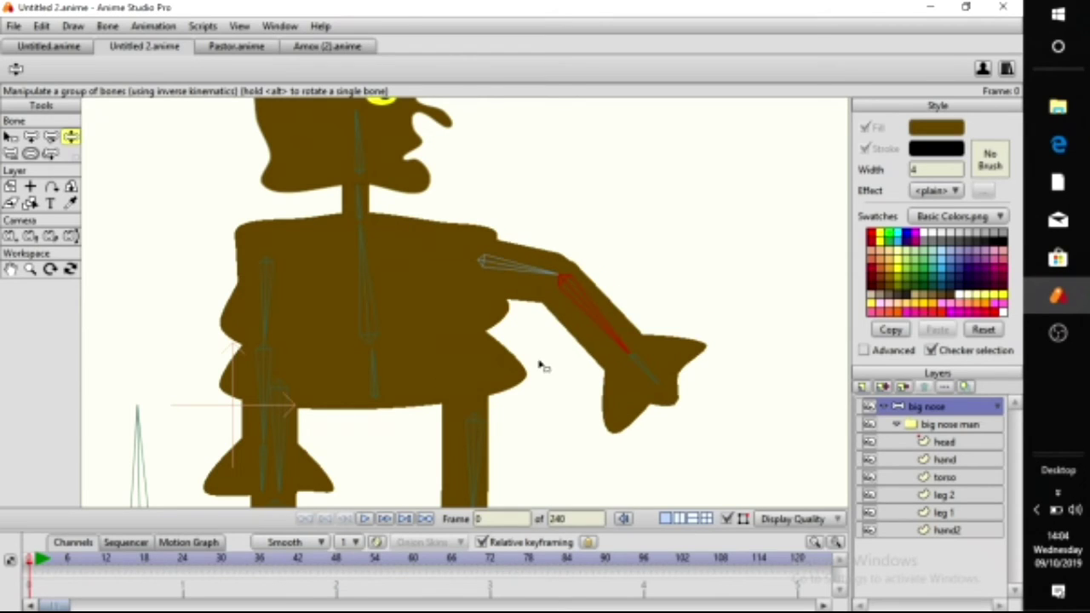
pyautogui.moveTo(500, 504); pyautogui.dragTo(547, 353)
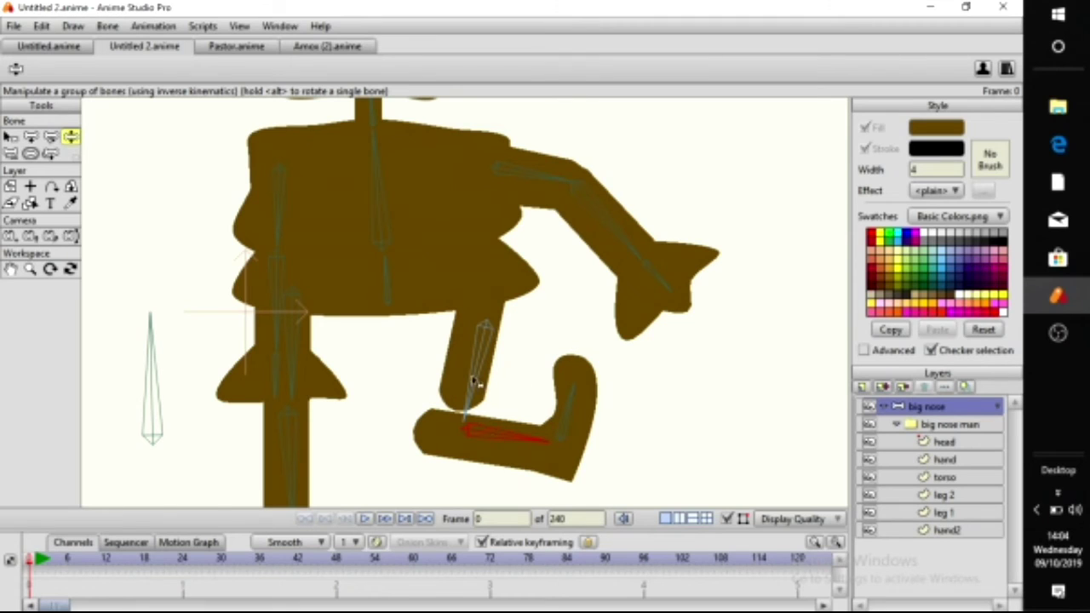
pyautogui.click(943, 513)
pyautogui.click(969, 495)
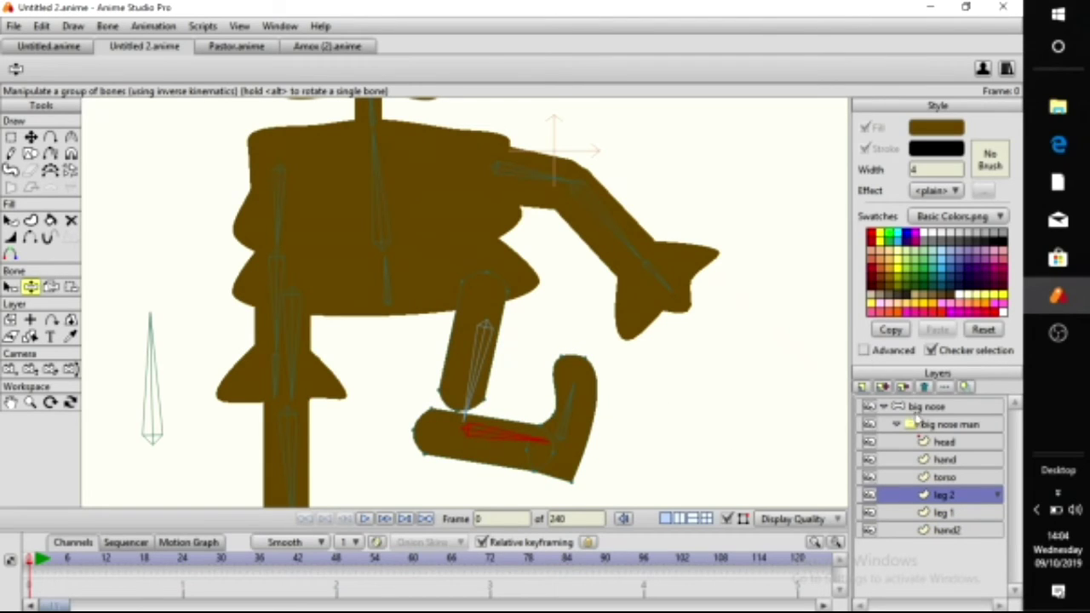
pyautogui.click(934, 408)
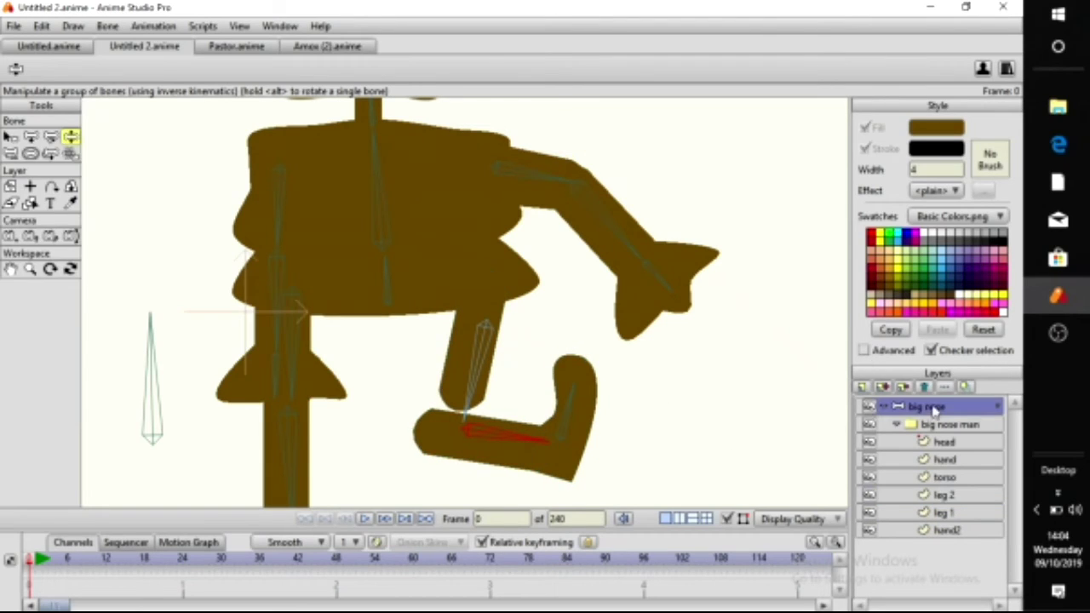
# Use Transform Bone to shorten the upper leg bone beneath the second arm to a length of about 0.138
pyautogui.click(50, 138)
pyautogui.scroll(3, 543, 315)
pyautogui.moveTo(544, 315); pyautogui.dragTo(520, 190)
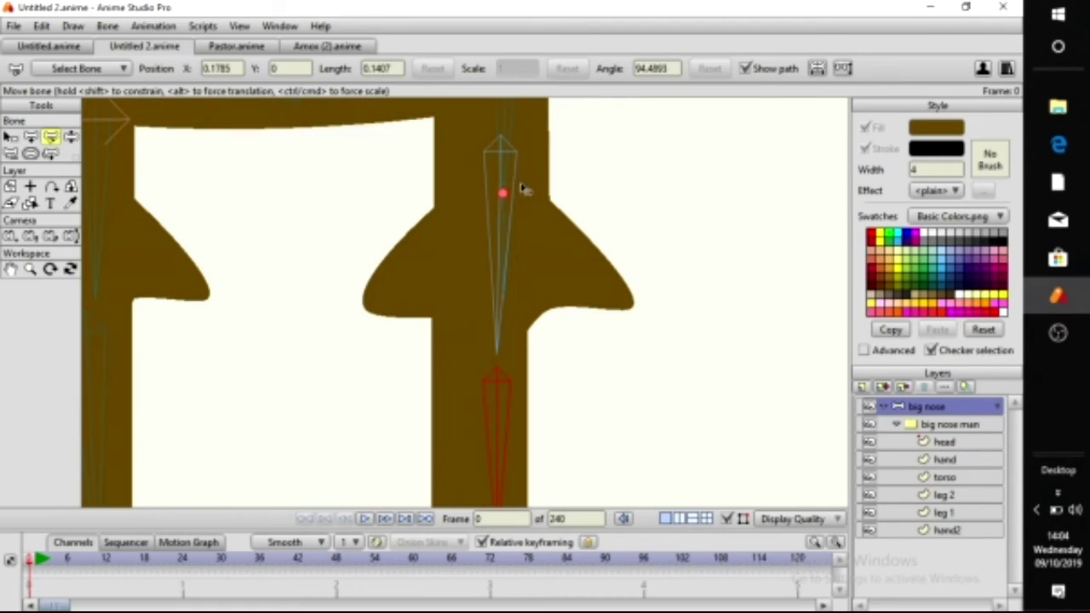
pyautogui.moveTo(511, 234); pyautogui.dragTo(504, 282)
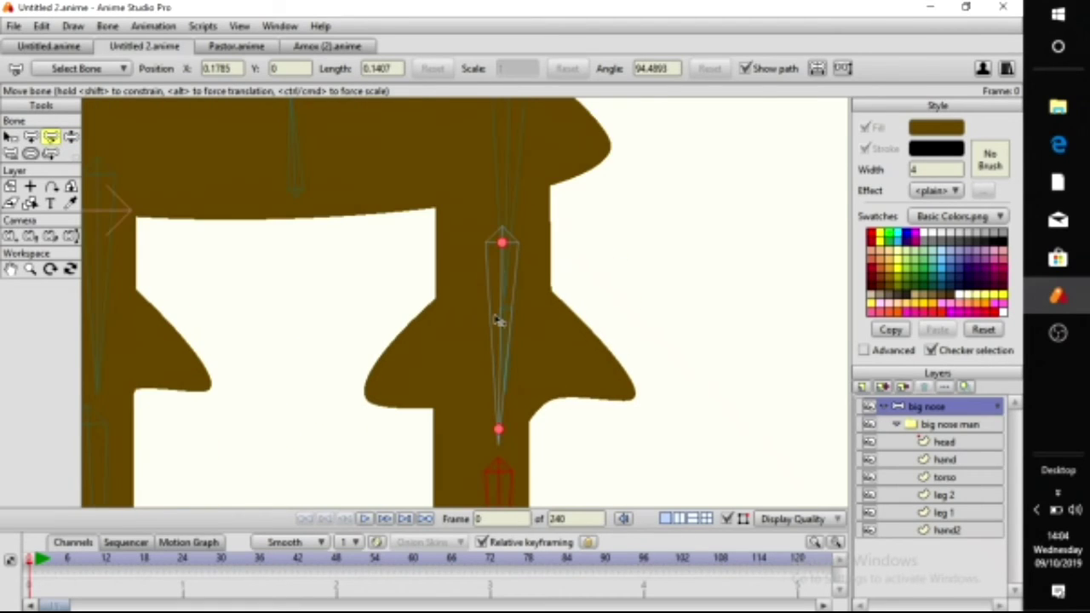
pyautogui.scroll(-2, 499, 320)
pyautogui.moveTo(487, 333); pyautogui.dragTo(485, 298)
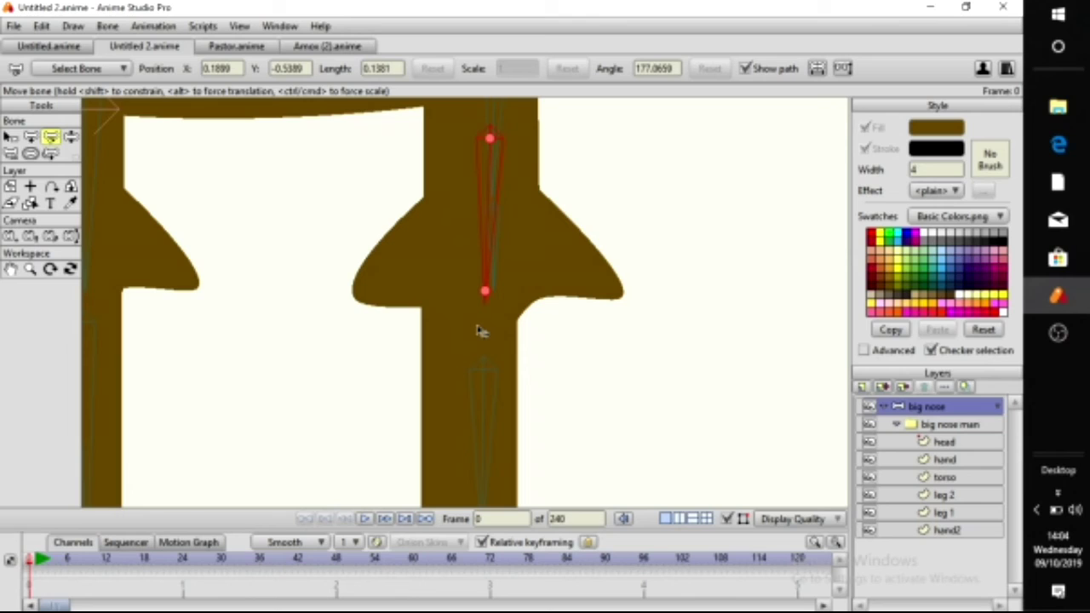
# Using the leg 2 points as a guide, set the upper leg bone's tip at the knee, raise the shin bone to meet it and extend it to the ankle
pyautogui.click(961, 514)
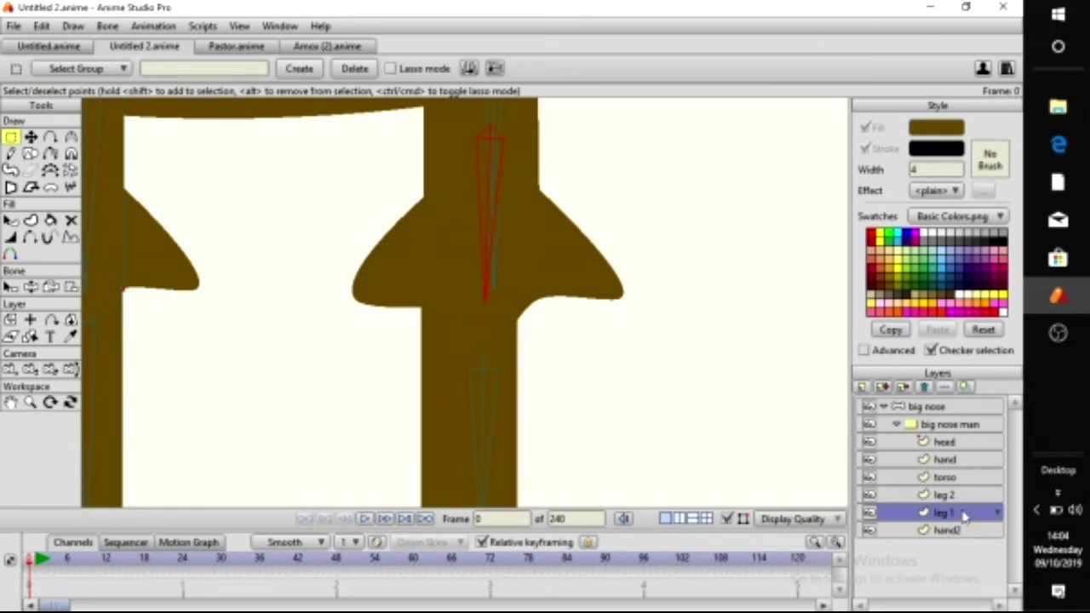
pyautogui.click(965, 495)
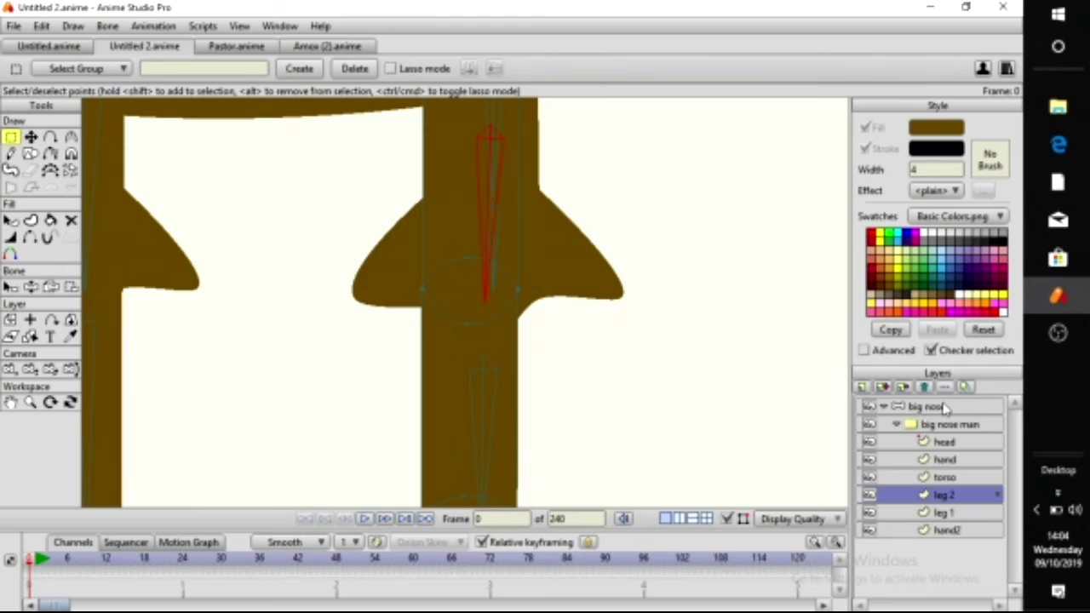
pyautogui.click(975, 409)
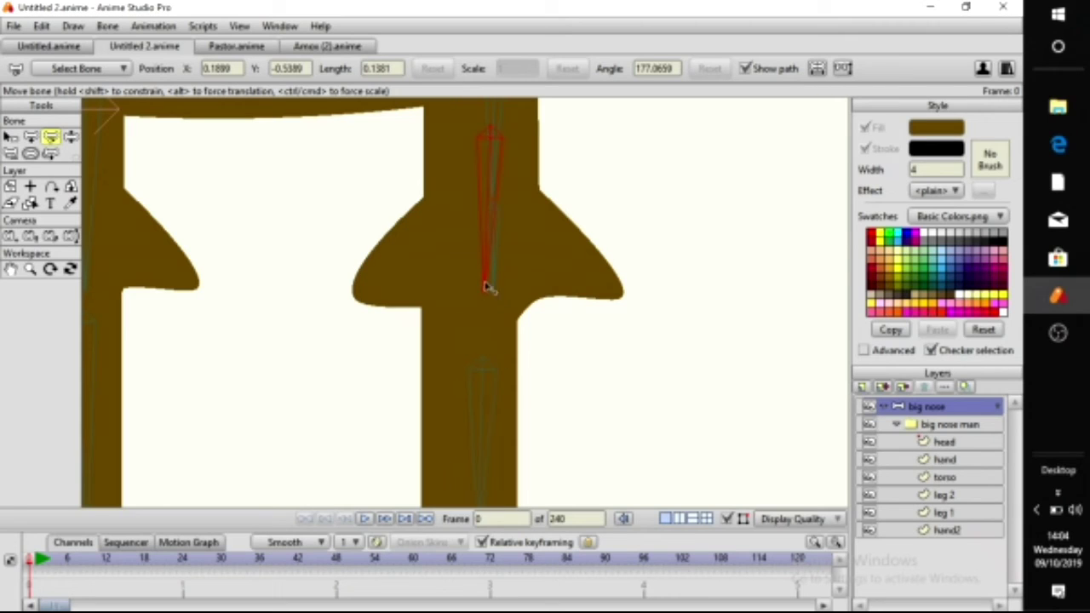
pyautogui.moveTo(483, 276); pyautogui.dragTo(482, 284)
pyautogui.moveTo(479, 371); pyautogui.dragTo(482, 303)
pyautogui.moveTo(492, 444); pyautogui.dragTo(502, 416)
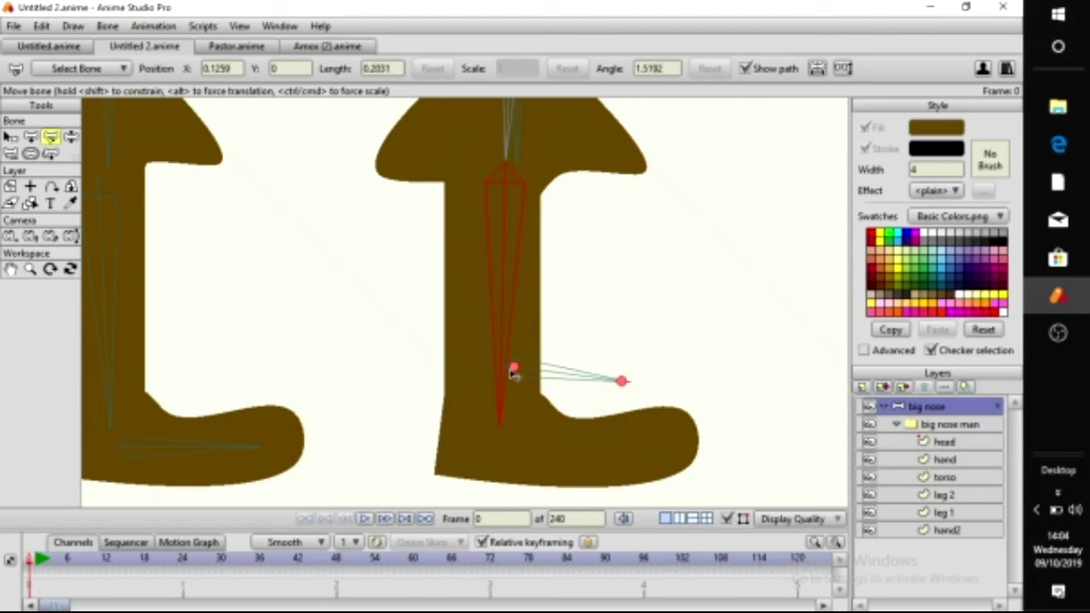
# Move leg 2's foot bone down into the foot, level its tip and set its base beside the shin bone's end
pyautogui.moveTo(514, 367); pyautogui.dragTo(514, 433)
pyautogui.moveTo(630, 449); pyautogui.dragTo(628, 440)
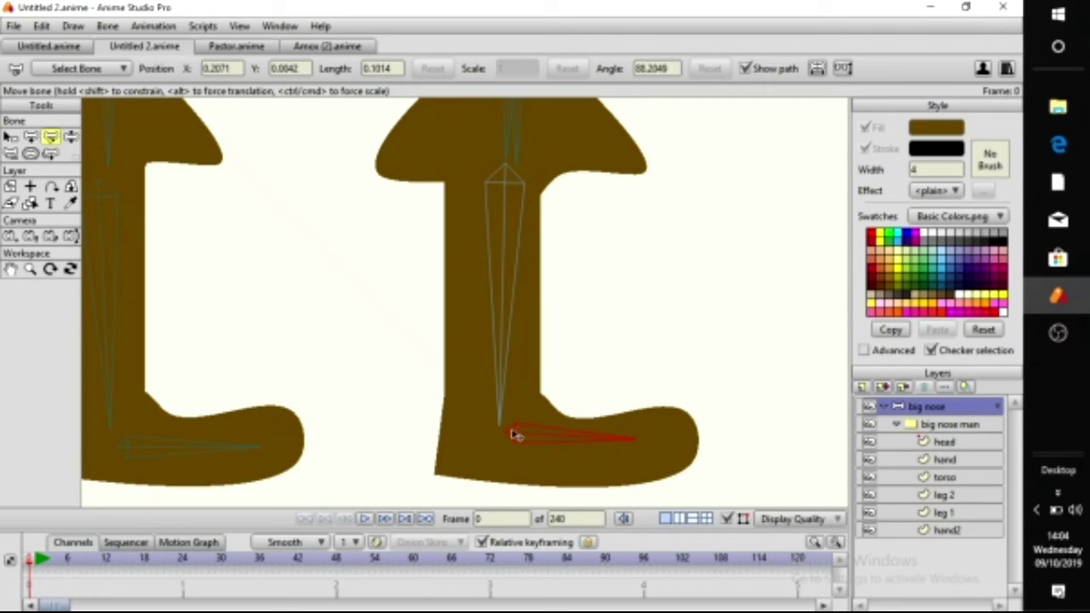
pyautogui.moveTo(510, 431); pyautogui.dragTo(510, 434)
# On the other leg, shorten the upper leg bone's tip above the knee and move the shin bone's base up to meet it
pyautogui.scroll(-2, 525, 335)
pyautogui.moveTo(530, 342); pyautogui.dragTo(545, 403)
pyautogui.moveTo(376, 365); pyautogui.dragTo(426, 348)
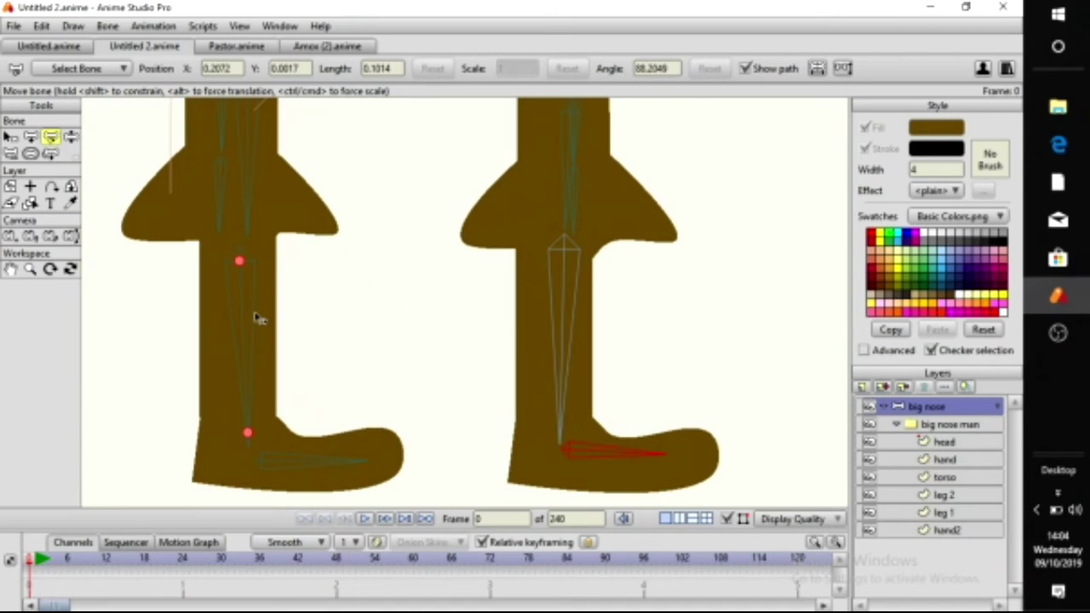
pyautogui.moveTo(256, 315); pyautogui.dragTo(299, 389)
pyautogui.moveTo(283, 332); pyautogui.dragTo(288, 325)
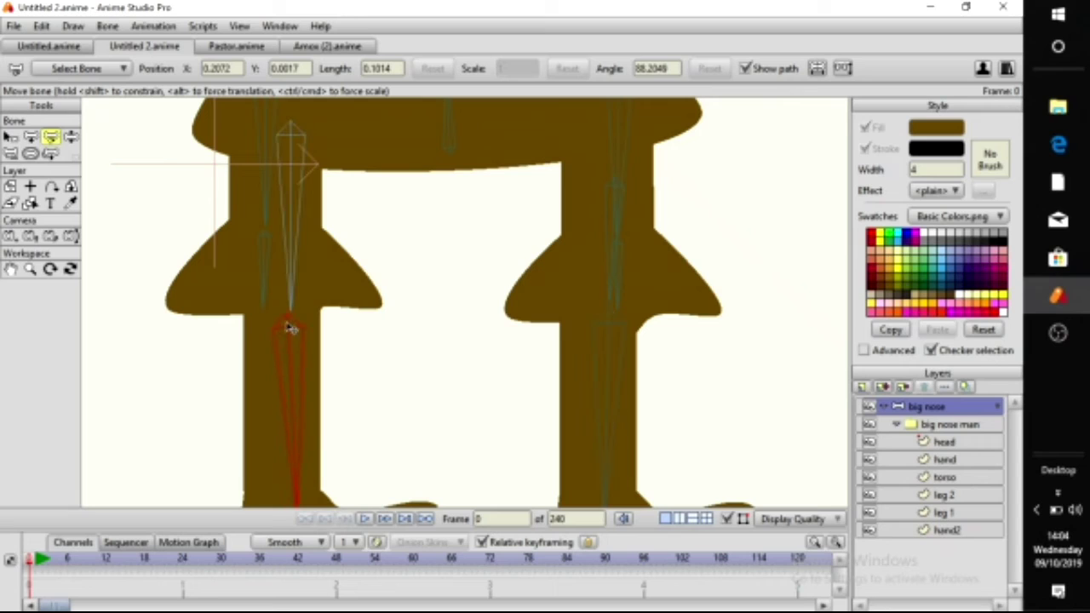
pyautogui.moveTo(328, 256); pyautogui.dragTo(334, 306)
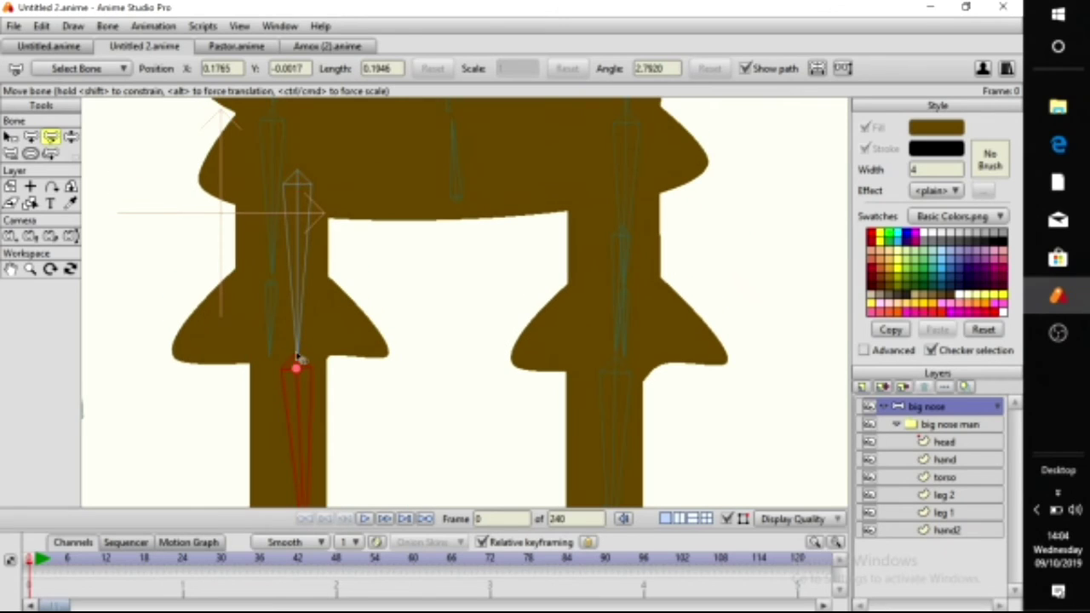
pyautogui.moveTo(297, 346); pyautogui.dragTo(296, 310)
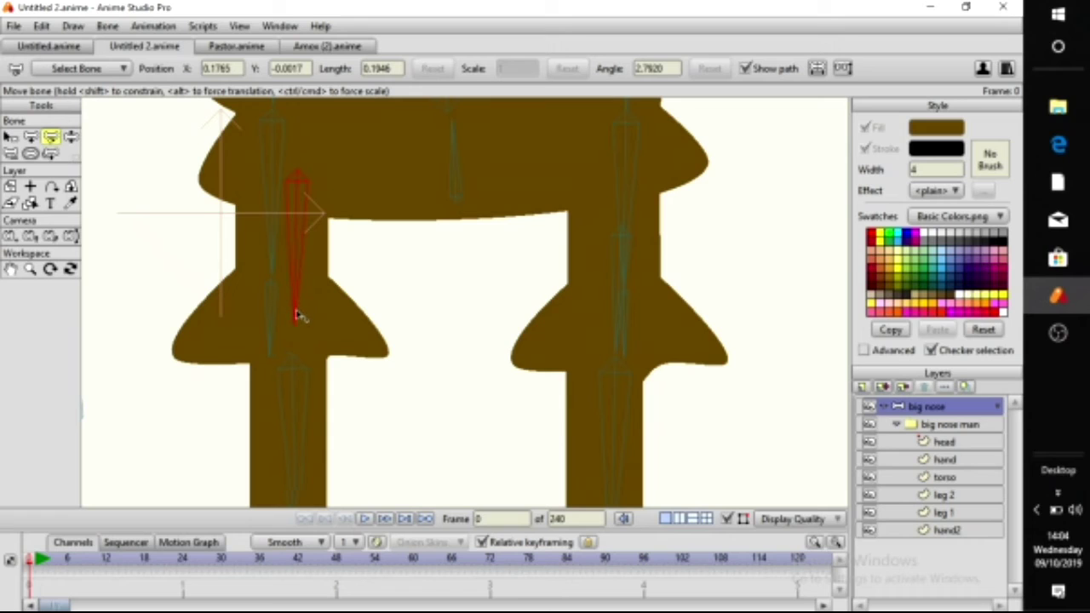
pyautogui.click(294, 366)
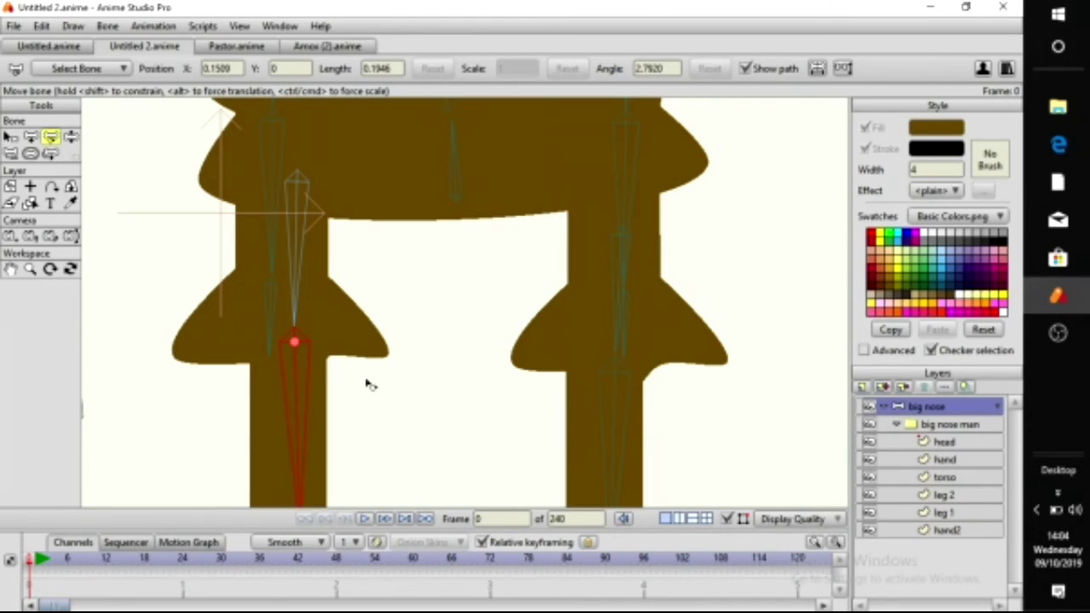
# Lengthen leg 1's shin bone down to the ankle and align the foot bone's base with it
pyautogui.moveTo(383, 488); pyautogui.dragTo(404, 369)
pyautogui.moveTo(343, 440)
pyautogui.mouseDown()
pyautogui.moveTo(345, 406)
pyautogui.moveTo(328, 426)
pyautogui.mouseUp()
pyautogui.moveTo(326, 362); pyautogui.dragTo(324, 416)
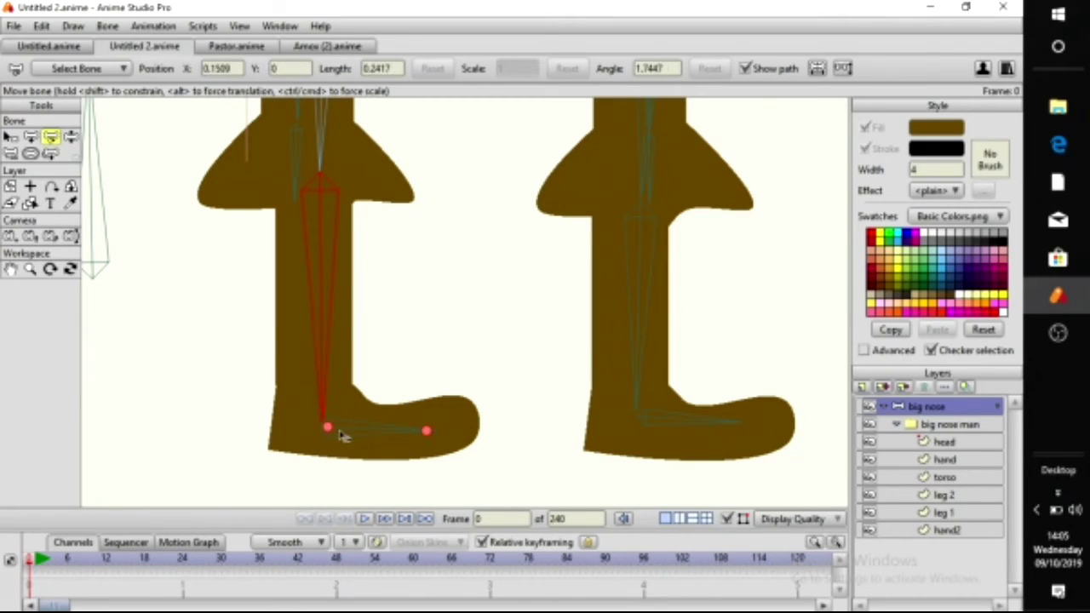
# Test both arms and both legs with Manipulate Bones by swinging them outward and bending the knees
pyautogui.scroll(-2, 345, 326)
pyautogui.moveTo(346, 326); pyautogui.dragTo(314, 409)
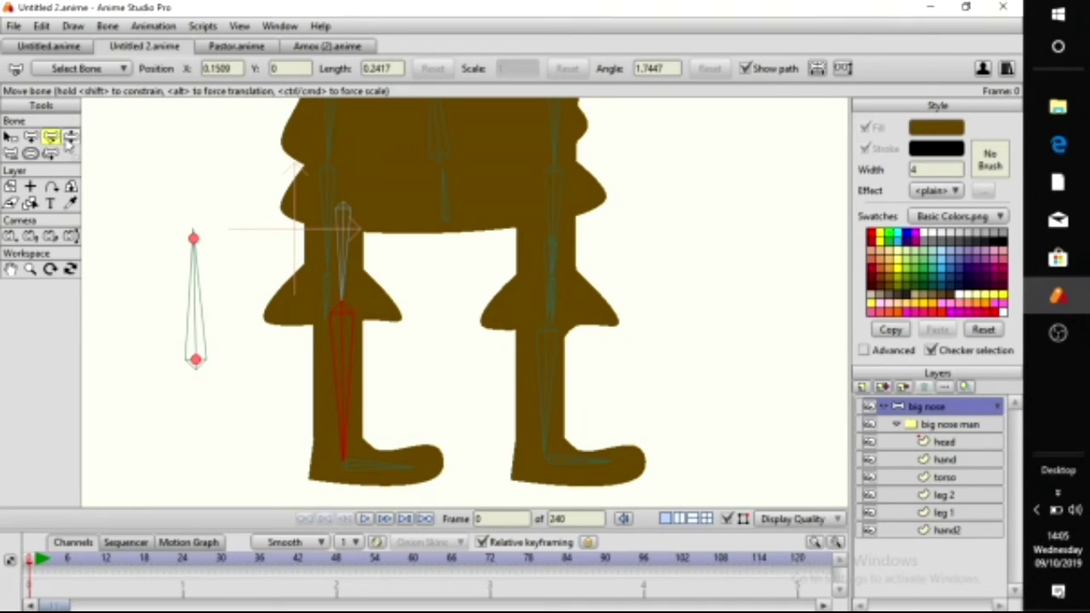
pyautogui.click(71, 136)
pyautogui.moveTo(344, 261); pyautogui.dragTo(326, 400)
pyautogui.moveTo(474, 438); pyautogui.dragTo(414, 378)
pyautogui.moveTo(530, 297); pyautogui.dragTo(803, 178)
pyautogui.moveTo(533, 345); pyautogui.dragTo(712, 308)
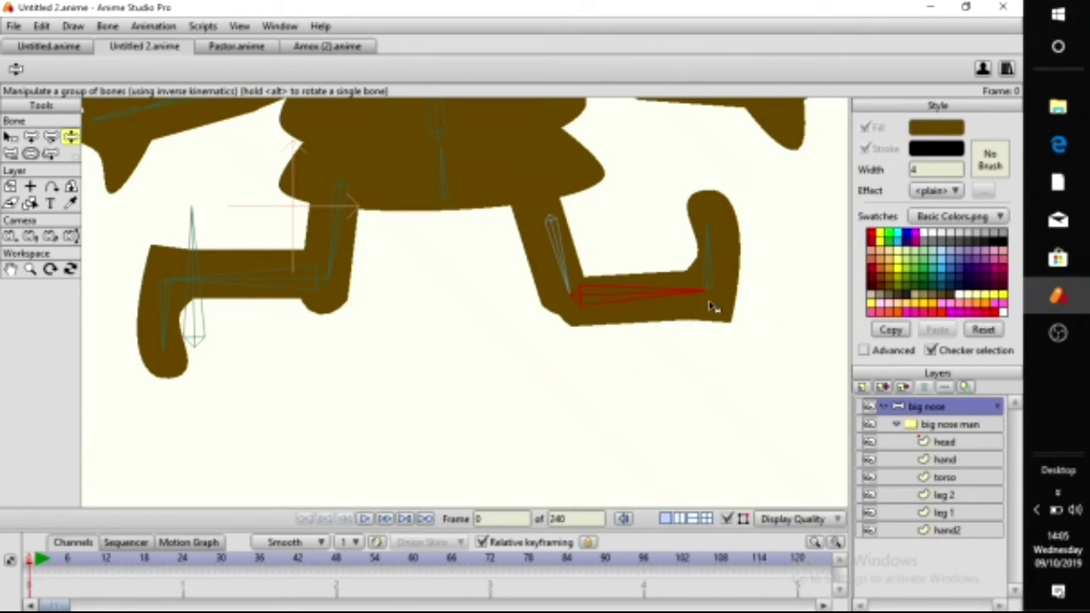
pyautogui.moveTo(712, 308); pyautogui.dragTo(634, 406)
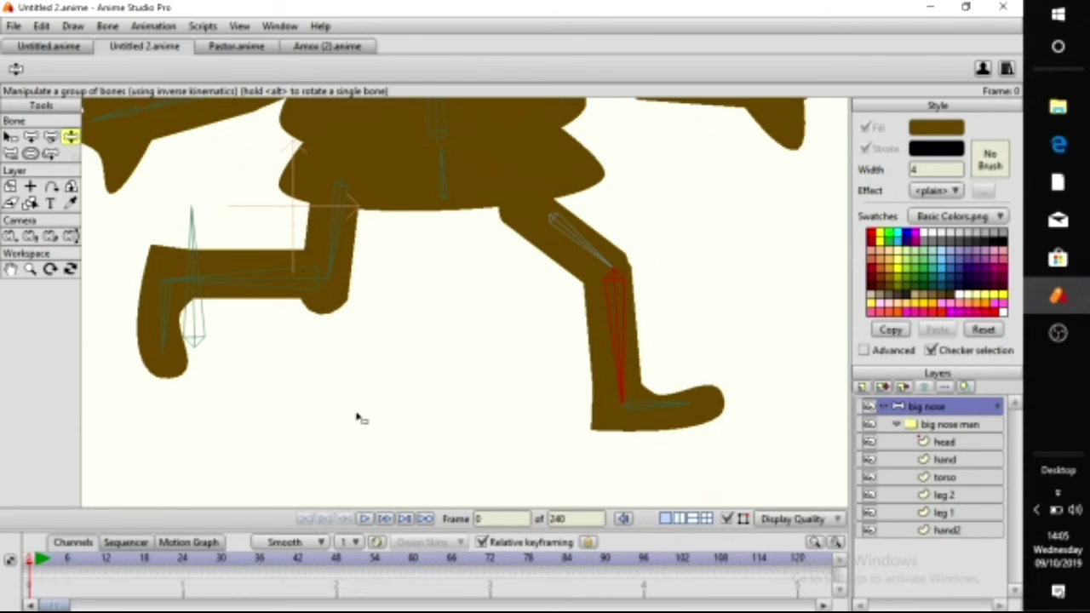
# Activate the leg 1 layer and bend that leg at several angles to examine the knee overlap
pyautogui.keyDown('ctrl'); pyautogui.keyDown('alt'); pyautogui.click(262, 261); pyautogui.keyUp('alt'); pyautogui.keyUp('ctrl')
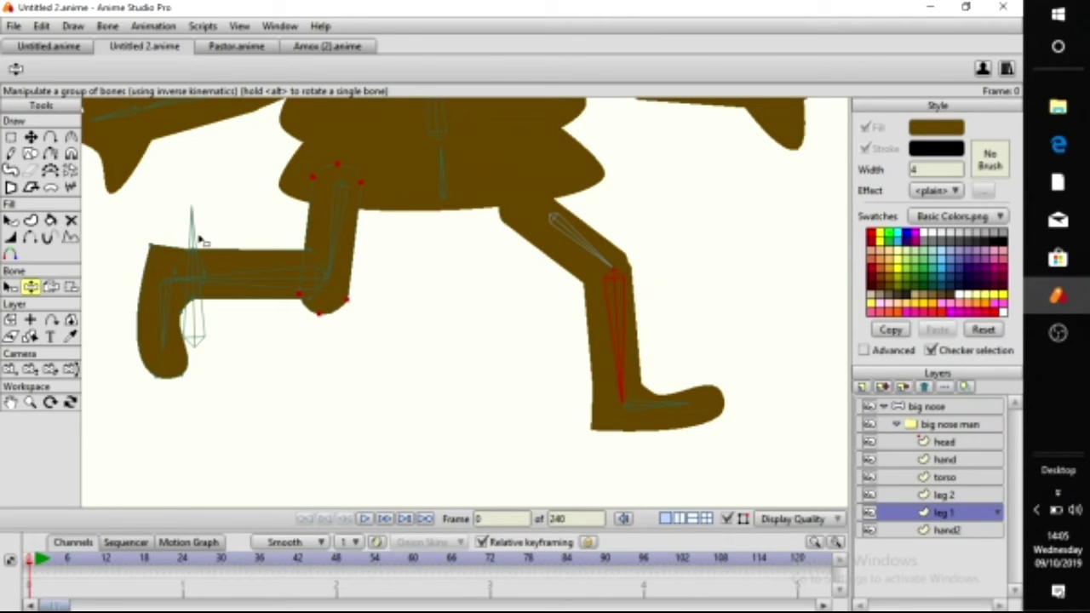
pyautogui.moveTo(228, 283); pyautogui.dragTo(322, 362)
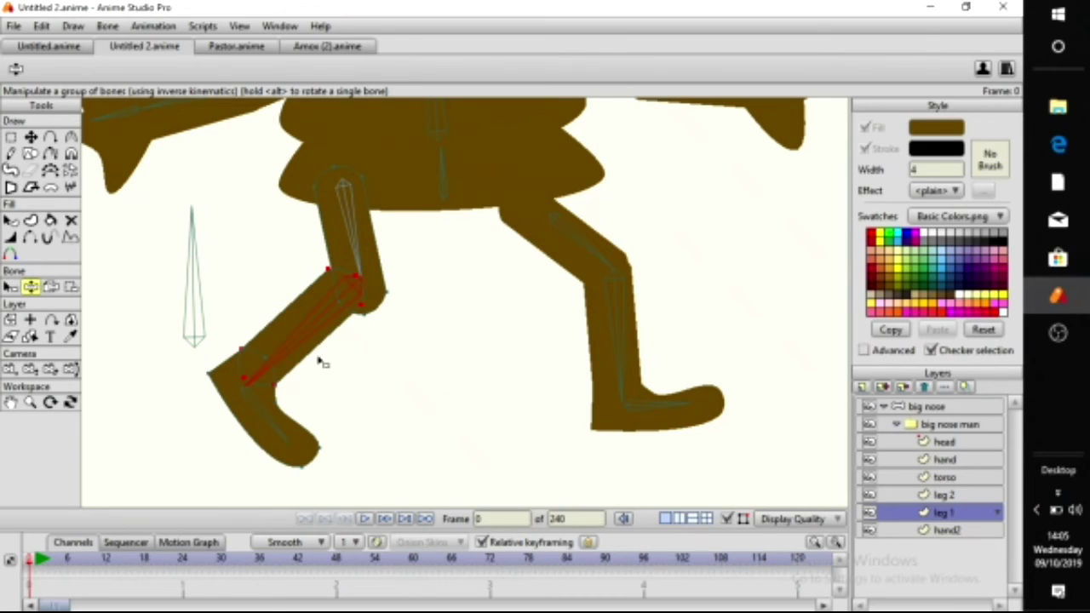
pyautogui.scroll(4, 433, 341)
pyautogui.moveTo(220, 334); pyautogui.dragTo(256, 341)
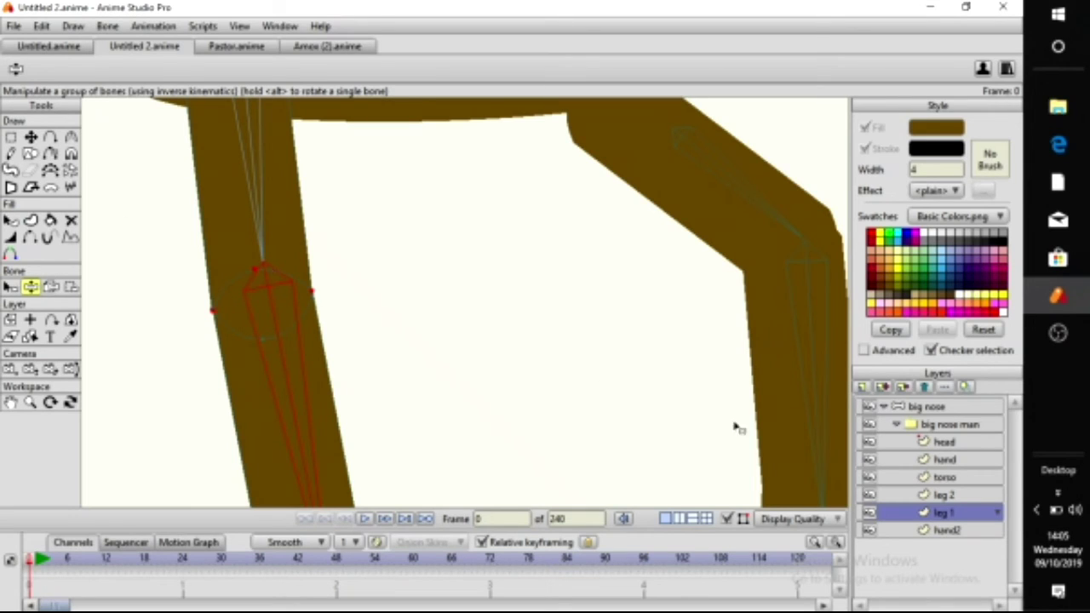
# On the big nose layer, use Transform Bone to extend leg 1's upper bone to the knee centre and lower the shin base to meet it
pyautogui.click(935, 408)
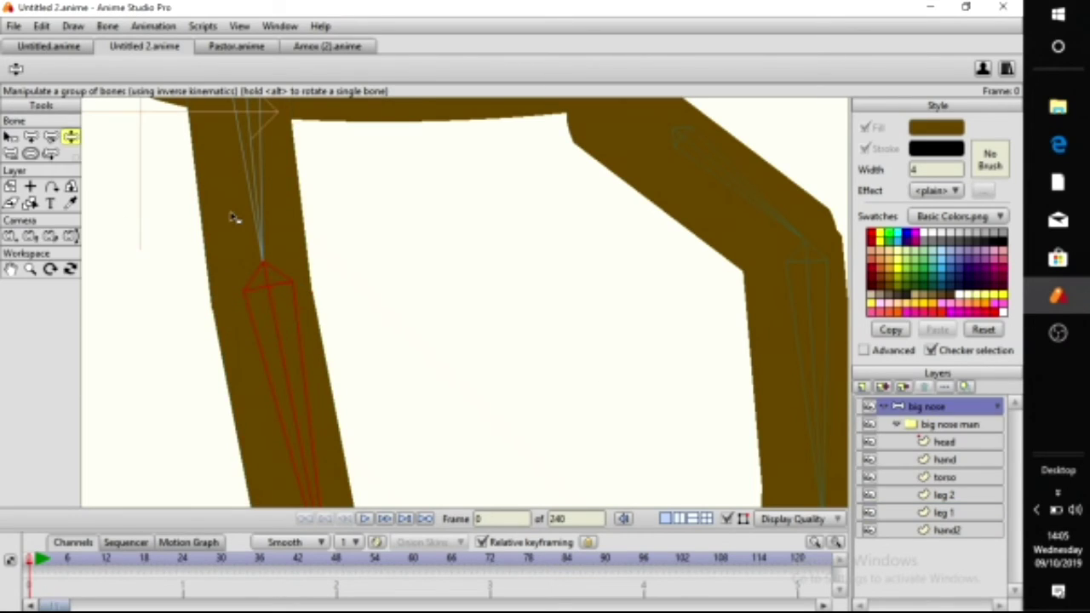
pyautogui.click(51, 138)
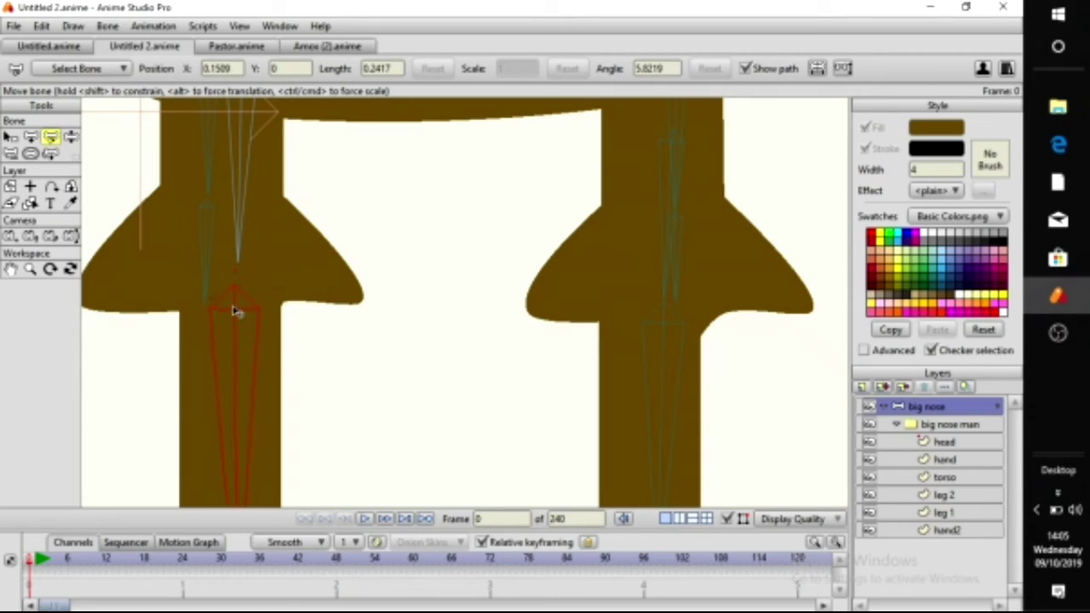
pyautogui.moveTo(237, 313)
pyautogui.mouseDown()
pyautogui.moveTo(239, 246)
pyautogui.moveTo(237, 314)
pyautogui.mouseUp()
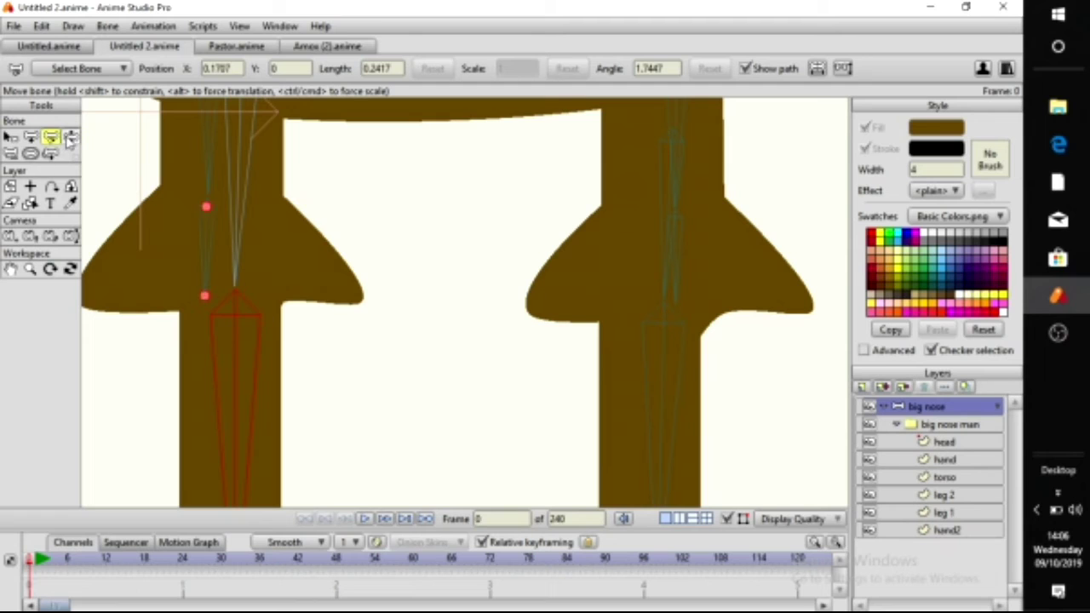
# Test leg 1 with Manipulate Bones by bending the knee and rotating the foot around the ankle
pyautogui.click(70, 137)
pyautogui.moveTo(261, 421); pyautogui.dragTo(173, 261)
pyautogui.moveTo(415, 430); pyautogui.dragTo(420, 407)
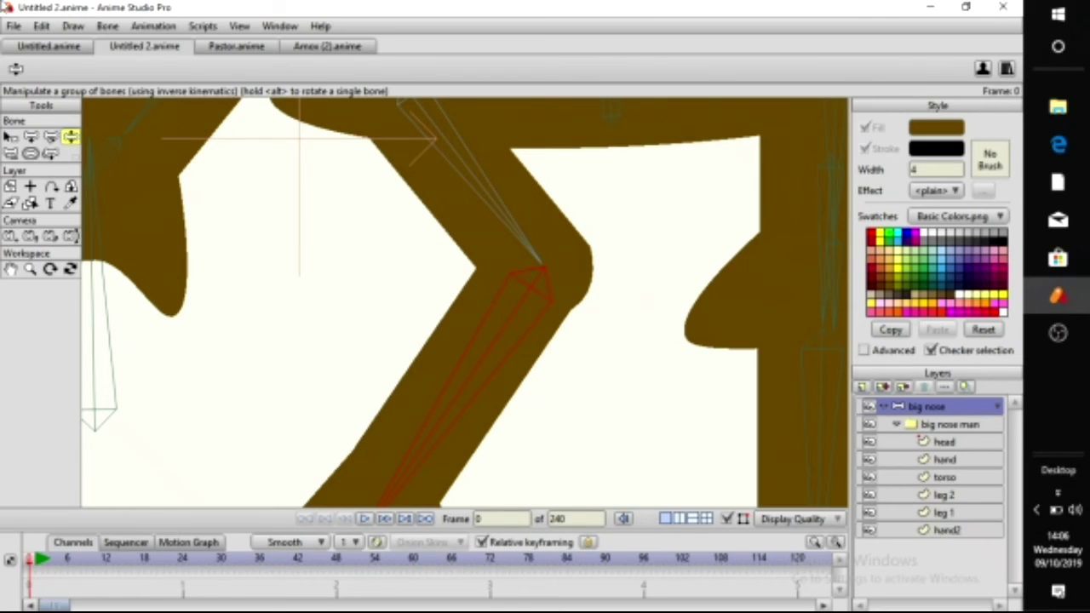
pyautogui.scroll(-3, 452, 303)
pyautogui.moveTo(483, 298); pyautogui.dragTo(468, 328)
pyautogui.moveTo(459, 450); pyautogui.dragTo(513, 445)
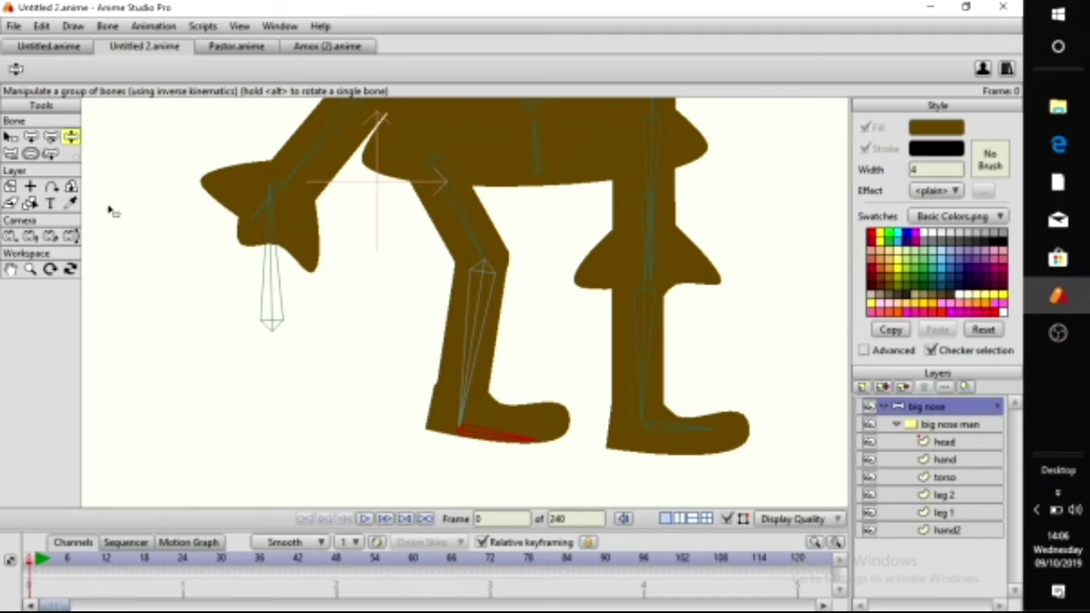
# Shorten leg 1's shin bone to about 0.195, reposition the foot bone's base at the ankle and test the foot's rotation
pyautogui.click(51, 137)
pyautogui.scroll(5, 277, 315)
pyautogui.moveTo(312, 354); pyautogui.dragTo(333, 218)
pyautogui.click(420, 388)
pyautogui.click(422, 380)
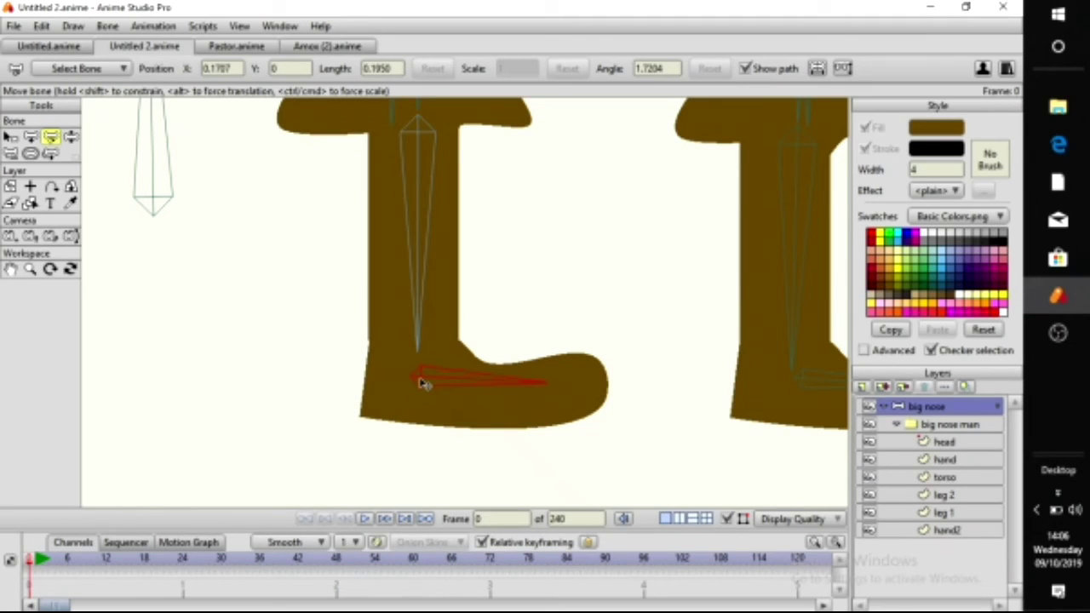
pyautogui.click(422, 383)
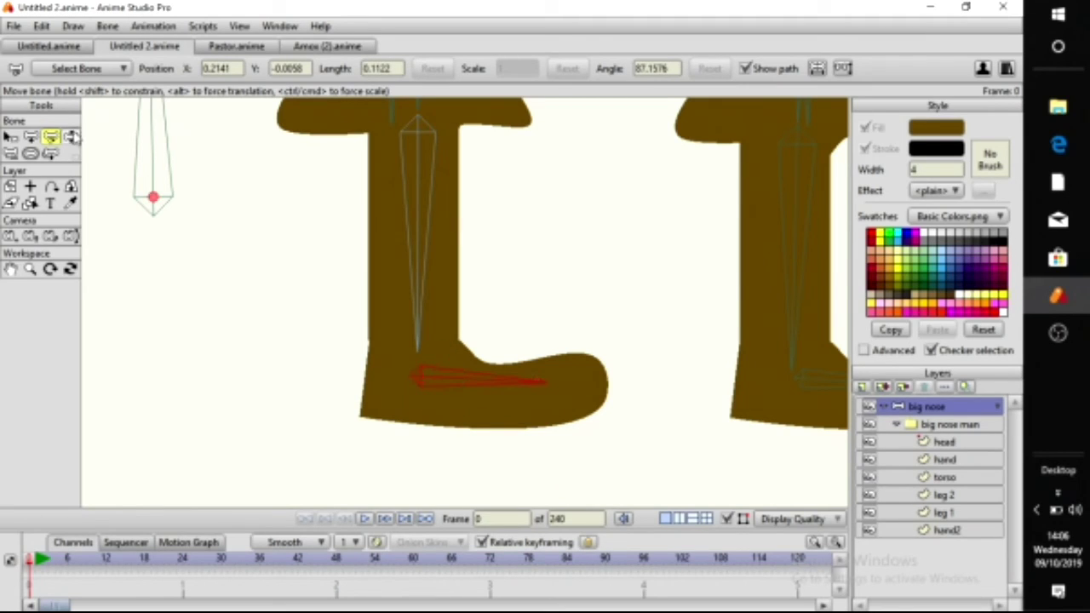
pyautogui.click(72, 137)
pyautogui.moveTo(442, 371); pyautogui.dragTo(470, 357)
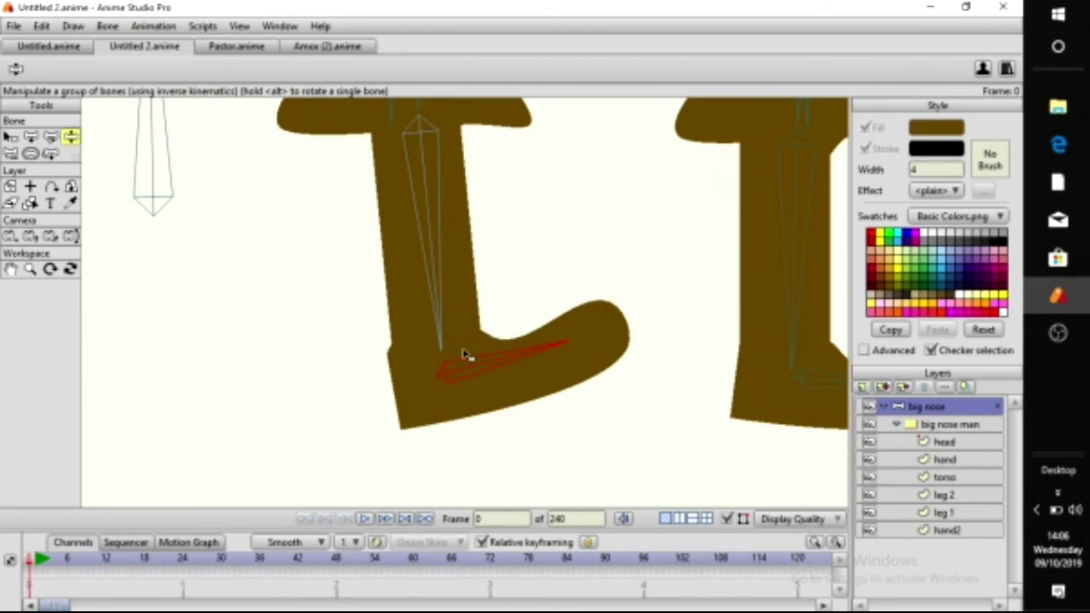
# Test both legs with Manipulate Bones by bending the knees of leg 1 and leg 2 backward
pyautogui.moveTo(455, 253); pyautogui.dragTo(340, 227)
pyautogui.moveTo(303, 361); pyautogui.dragTo(339, 330)
pyautogui.scroll(-2, 682, 369)
pyautogui.click(680, 366)
pyautogui.moveTo(679, 368); pyautogui.dragTo(679, 417)
pyautogui.moveTo(648, 363); pyautogui.dragTo(537, 306)
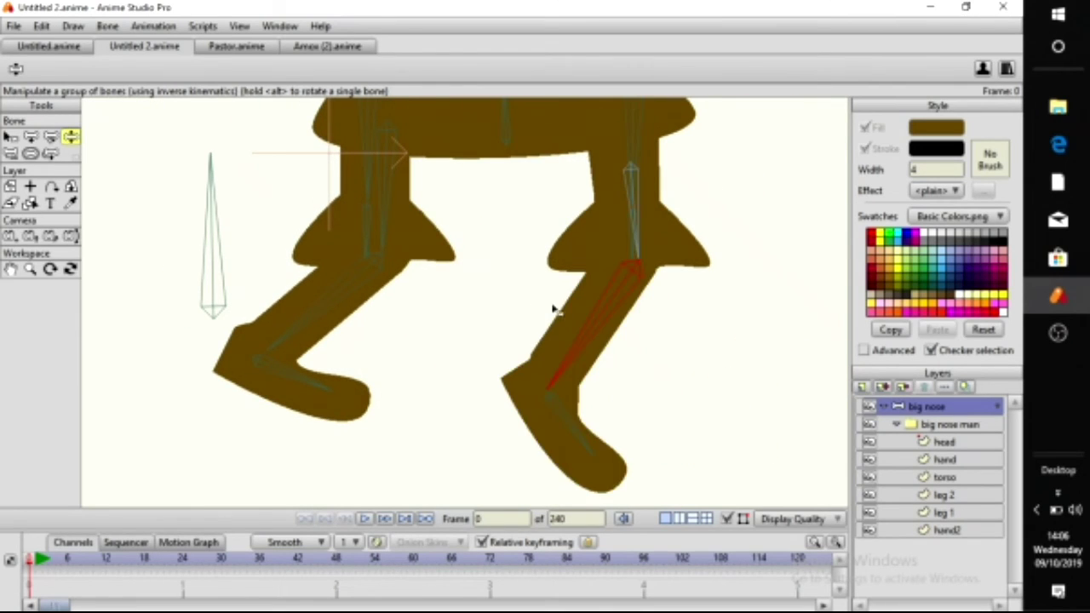
pyautogui.scroll(-3, 554, 304)
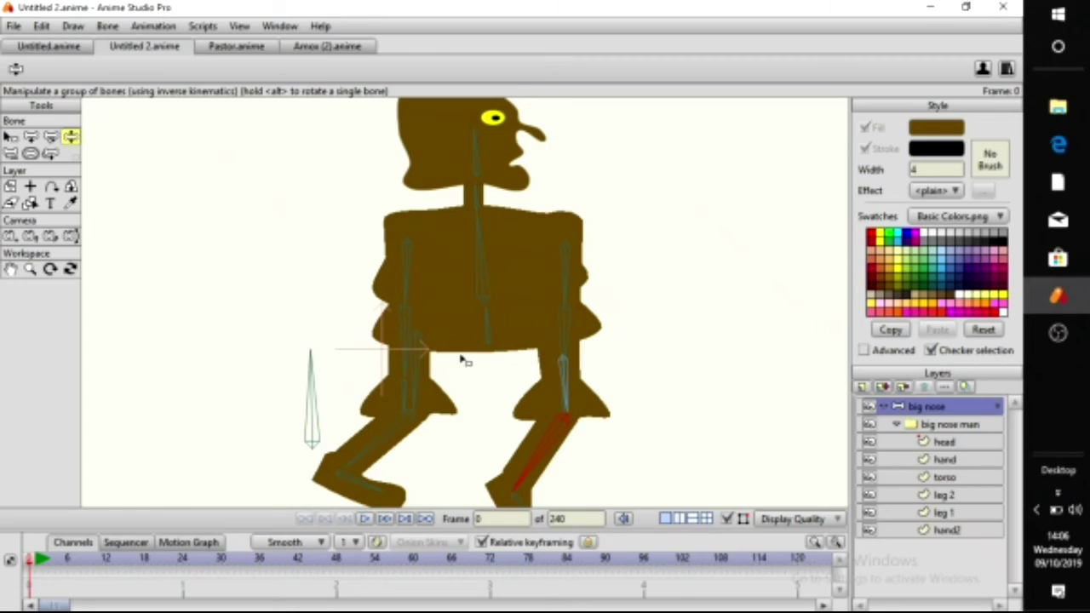
# On the leg 1 layer, move the thigh's upper outline points outward and higher to widen the hip overlap behind the torso
pyautogui.click(943, 513)
pyautogui.click(30, 137)
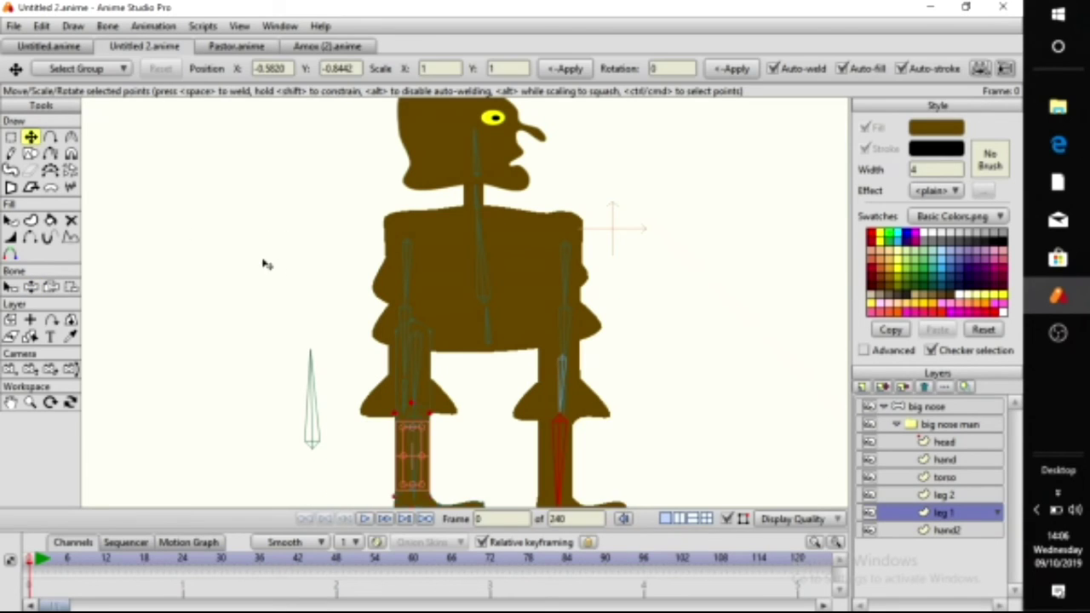
pyautogui.scroll(5, 255, 255)
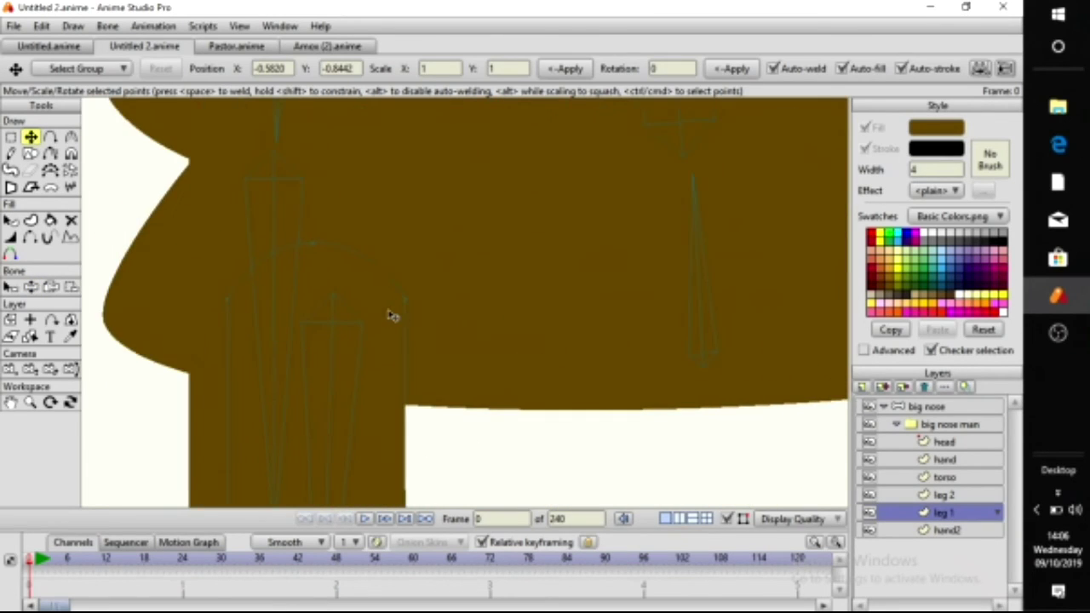
pyautogui.click(413, 296)
pyautogui.moveTo(417, 294); pyautogui.dragTo(505, 252)
pyautogui.moveTo(224, 298); pyautogui.dragTo(189, 264)
pyautogui.moveTo(322, 260); pyautogui.dragTo(329, 164)
pyautogui.moveTo(334, 231); pyautogui.dragTo(345, 363)
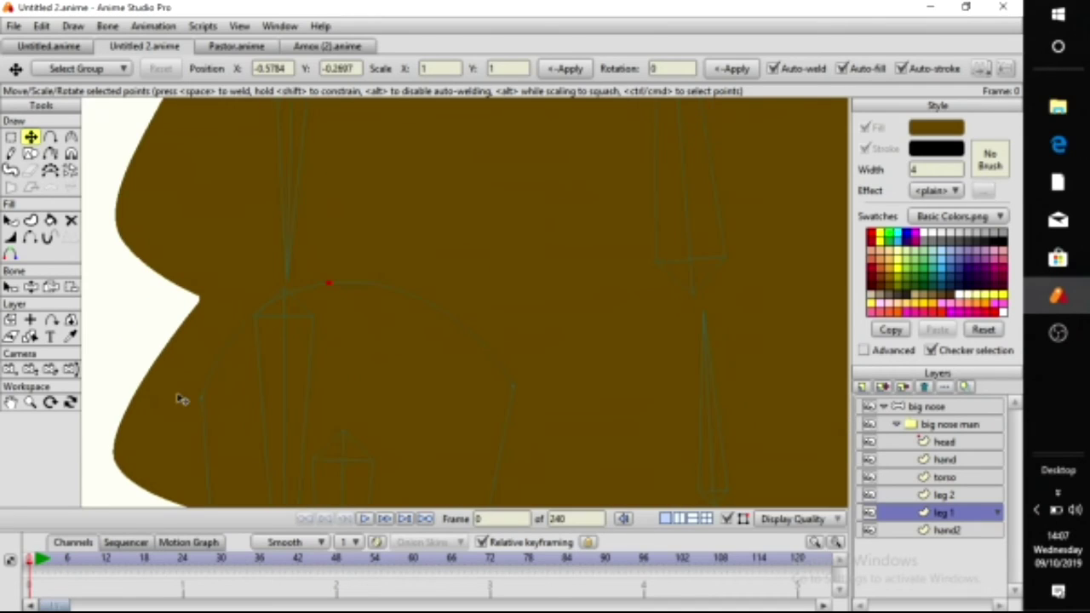
pyautogui.moveTo(329, 283); pyautogui.dragTo(335, 262)
pyautogui.moveTo(512, 386); pyautogui.dragTo(603, 342)
pyautogui.scroll(-2, 506, 383)
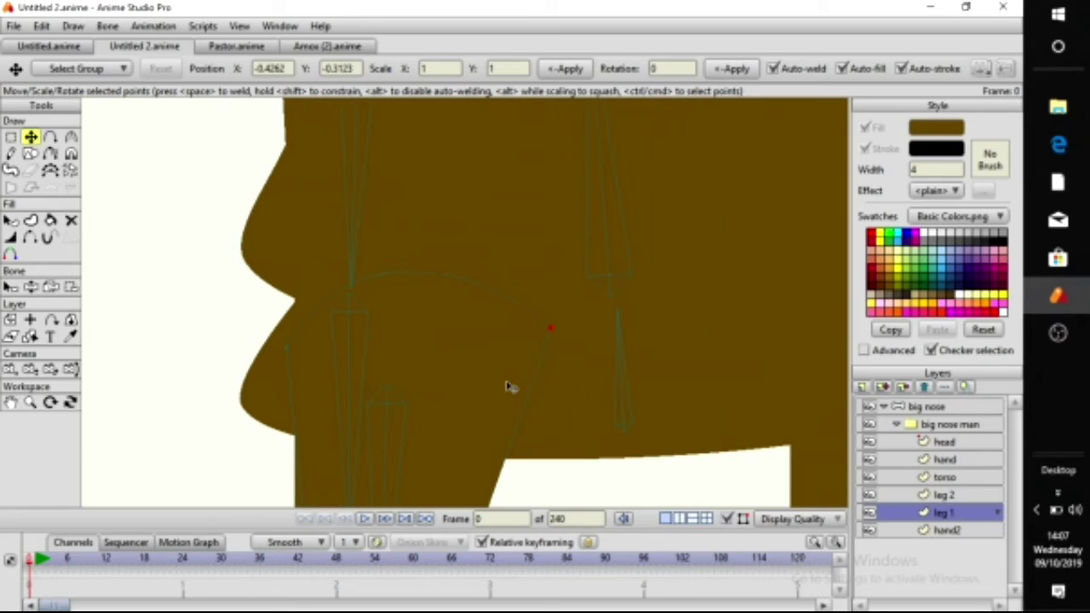
# On the leg 2 layer, raise and spread the thigh's upper outline points to enlarge its hip overlap behind the torso
pyautogui.moveTo(747, 501); pyautogui.dragTo(584, 224)
pyautogui.click(946, 499)
pyautogui.scroll(3, 641, 323)
pyautogui.moveTo(694, 265); pyautogui.dragTo(697, 171)
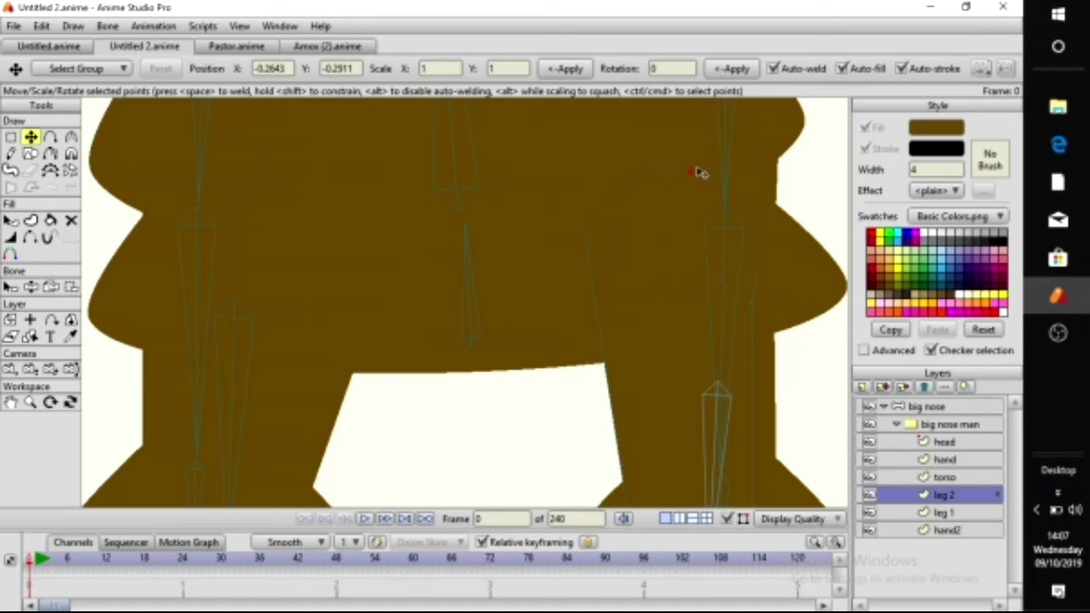
pyautogui.moveTo(751, 303); pyautogui.dragTo(783, 241)
pyautogui.moveTo(591, 226); pyautogui.dragTo(559, 226)
pyautogui.moveTo(796, 239); pyautogui.dragTo(791, 229)
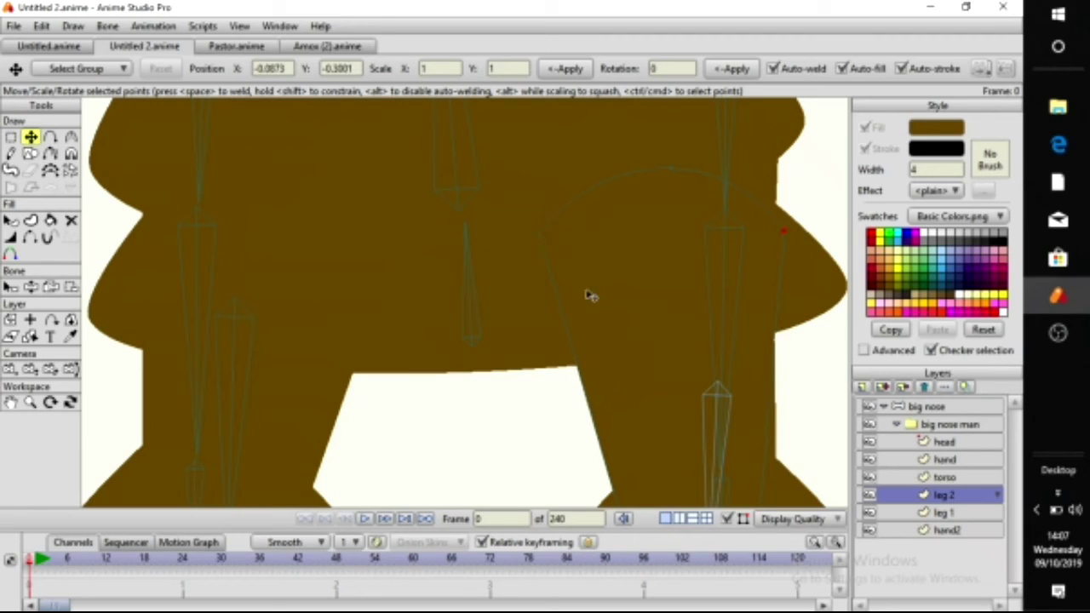
pyautogui.scroll(-5, 586, 291)
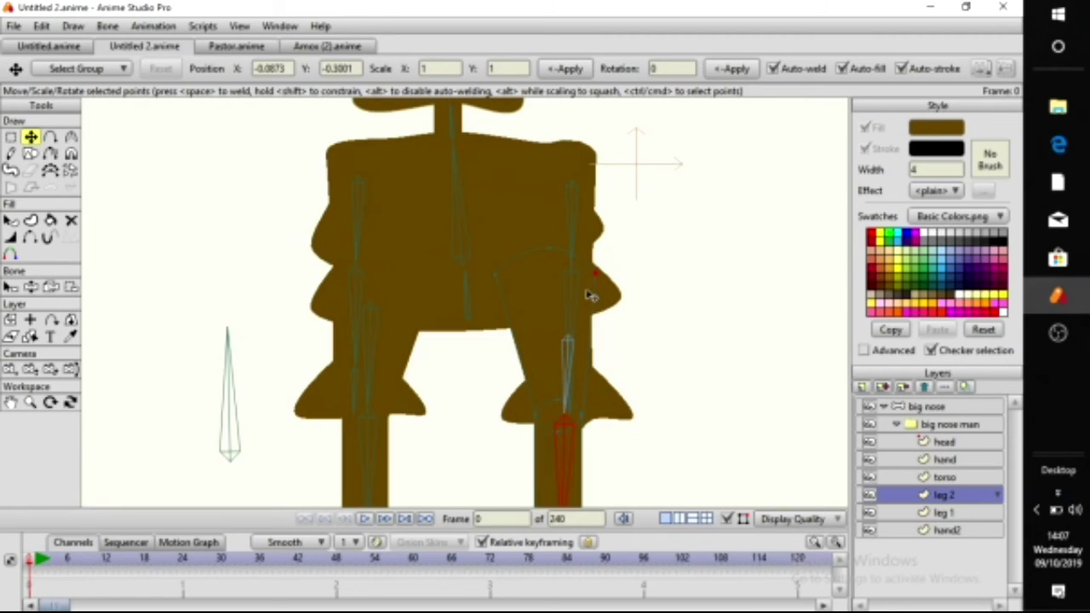
# On the big nose layer, use Manipulate Bones to swing both arms and legs into a stride and check the joints
pyautogui.click(30, 286)
pyautogui.click(953, 408)
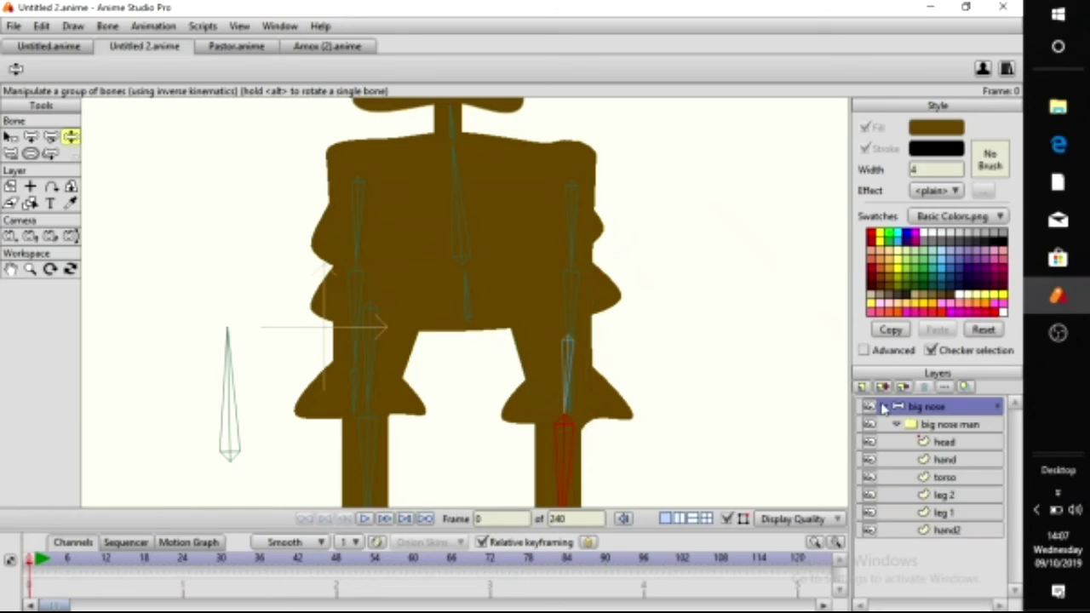
pyautogui.scroll(-2, 452, 252)
pyautogui.click(396, 360)
pyautogui.moveTo(397, 363); pyautogui.dragTo(283, 237)
pyautogui.moveTo(398, 356); pyautogui.dragTo(297, 275)
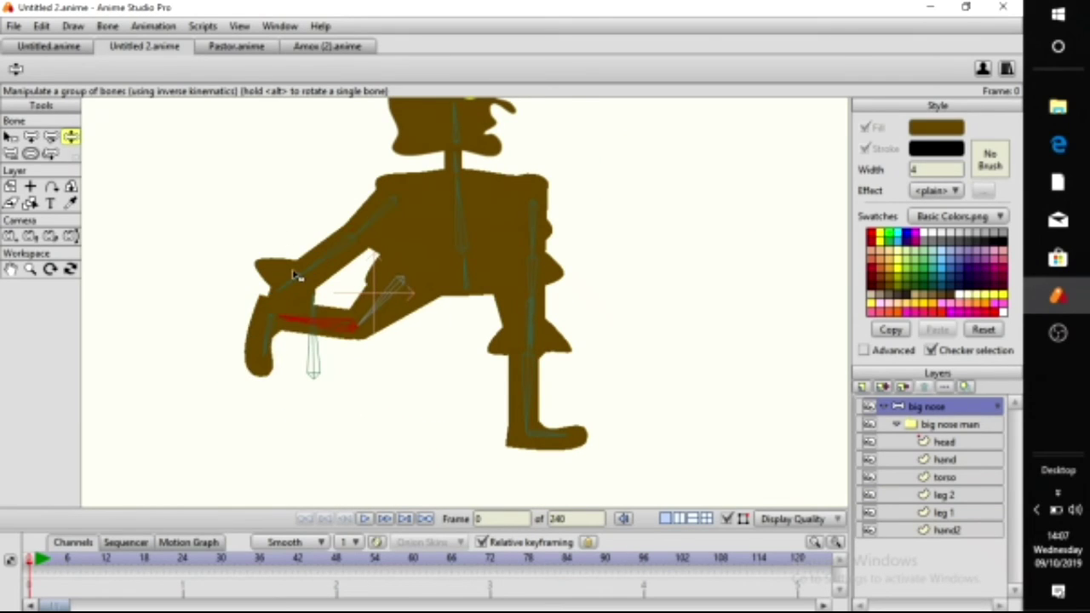
pyautogui.moveTo(535, 352)
pyautogui.mouseDown()
pyautogui.moveTo(474, 333)
pyautogui.moveTo(524, 311)
pyautogui.moveTo(572, 314)
pyautogui.moveTo(549, 326)
pyautogui.moveTo(591, 285)
pyautogui.moveTo(601, 295)
pyautogui.moveTo(533, 370)
pyautogui.moveTo(518, 369)
pyautogui.moveTo(548, 363)
pyautogui.mouseUp()
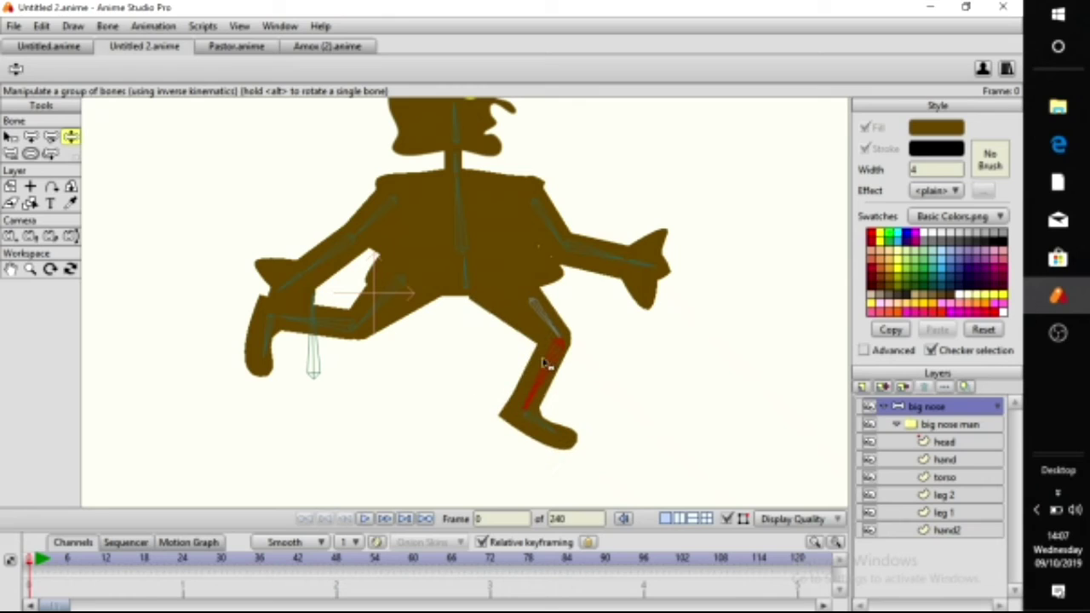
pyautogui.moveTo(385, 317); pyautogui.dragTo(397, 342)
pyautogui.moveTo(538, 316); pyautogui.dragTo(557, 333)
pyautogui.scroll(-3, 442, 325)
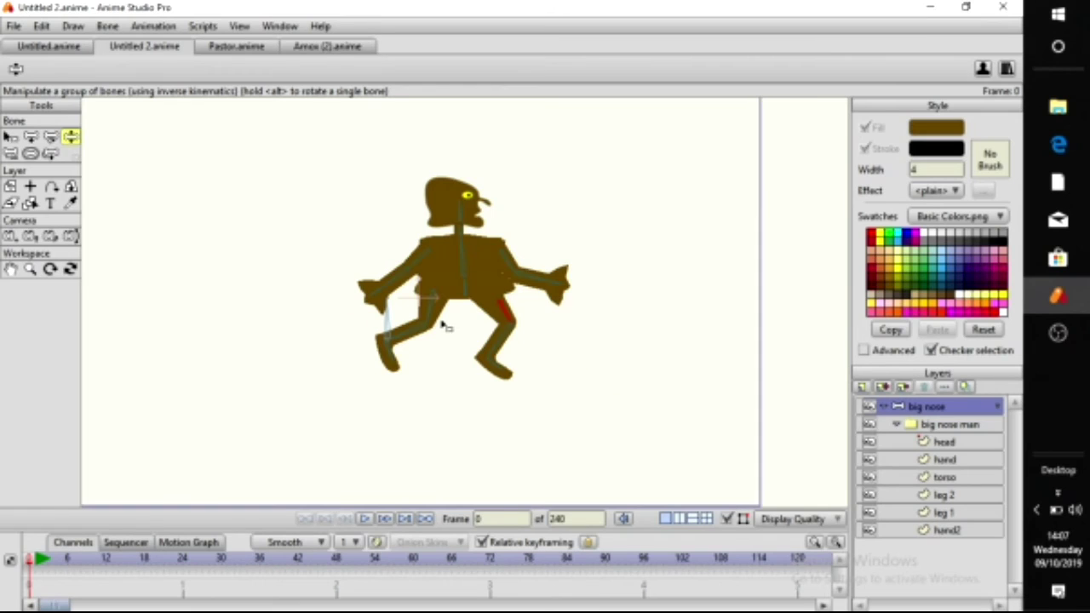
pyautogui.moveTo(500, 278); pyautogui.dragTo(495, 321)
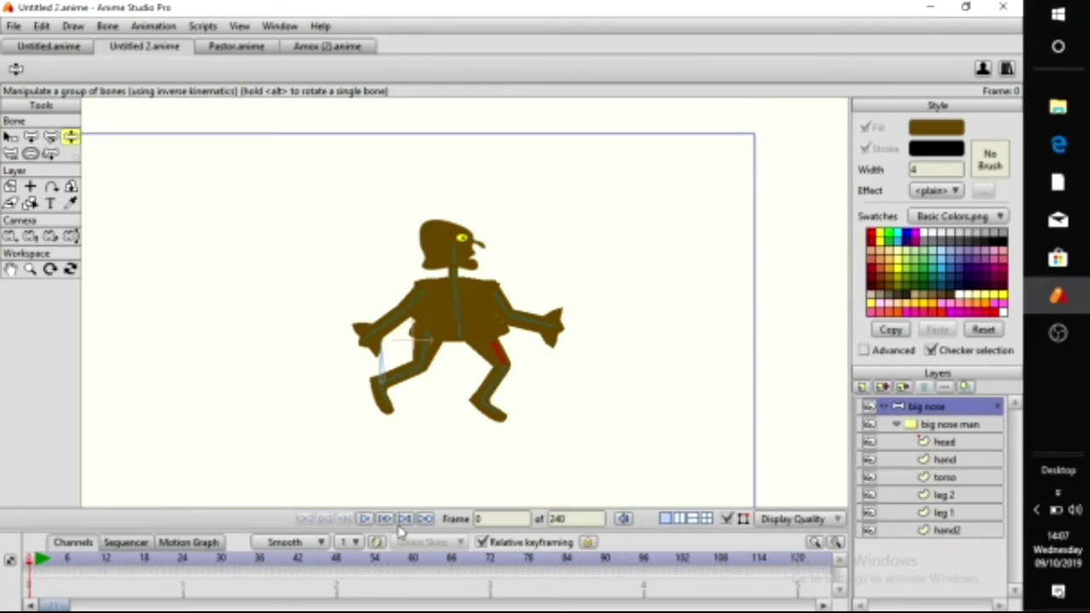
# Enlarge the timeline area and test moving the whole character with the separate bone behind it
pyautogui.moveTo(399, 531); pyautogui.dragTo(422, 424)
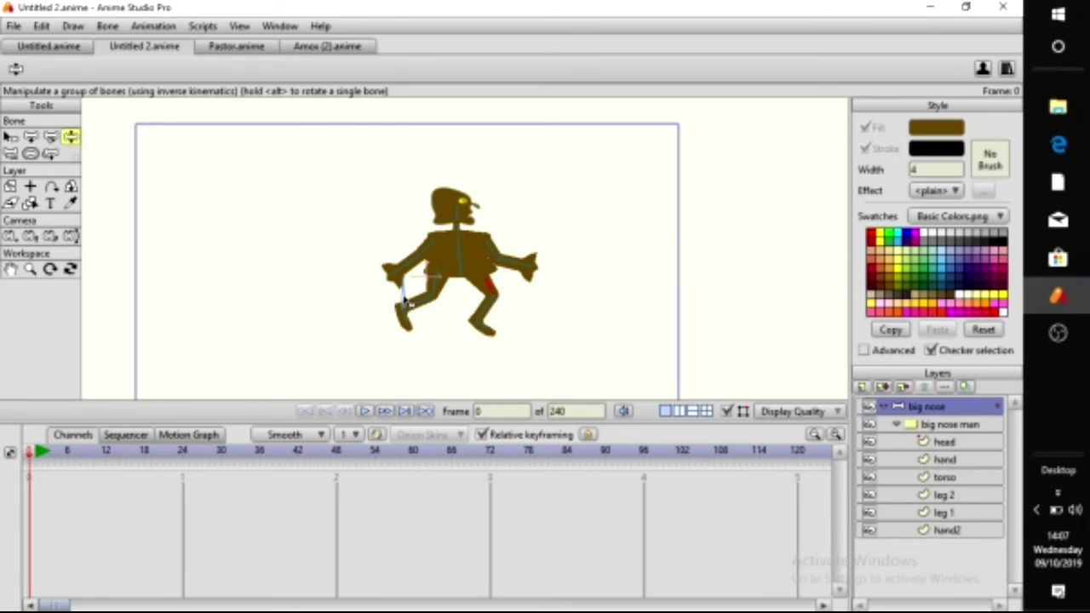
pyautogui.moveTo(404, 300); pyautogui.dragTo(70, 285)
pyautogui.moveTo(198, 309); pyautogui.dragTo(506, 292)
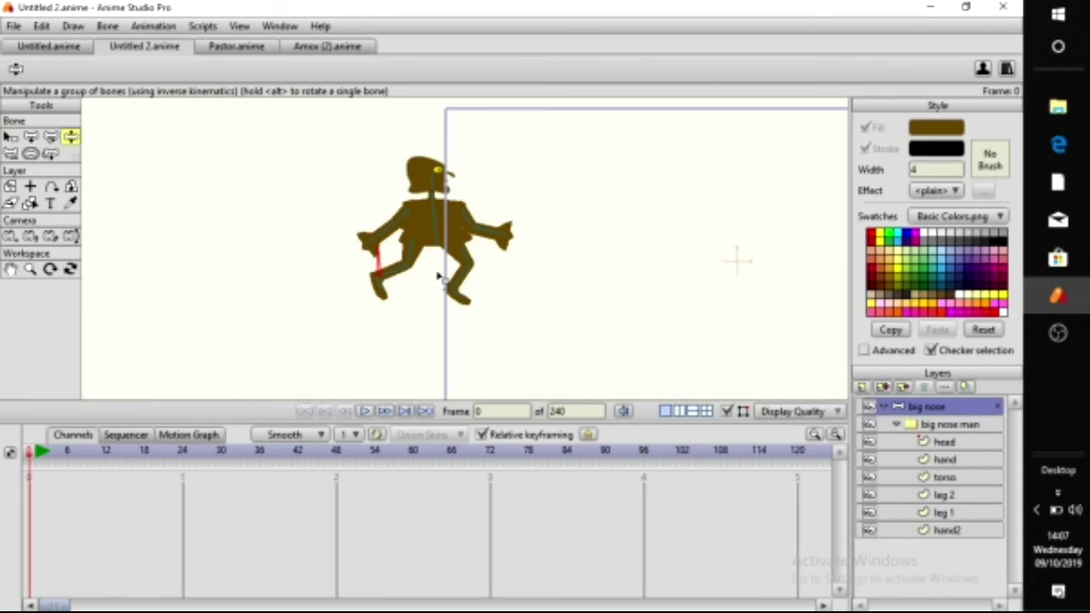
pyautogui.moveTo(378, 261); pyautogui.dragTo(324, 282)
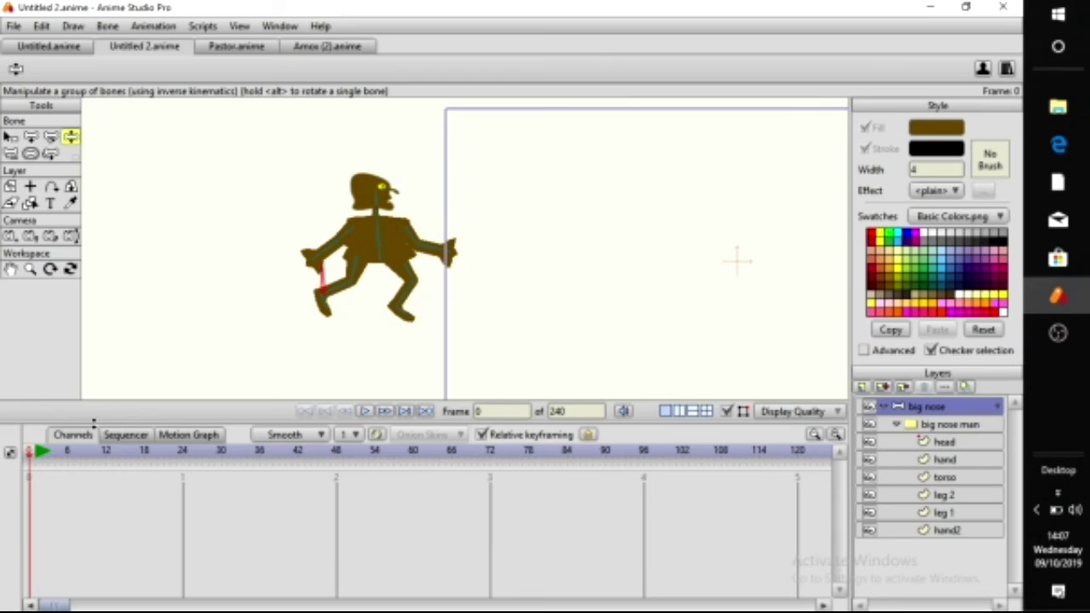
# Keyframe the character's travel with its root bone, from outside the canvas's left edge at frame 1 to beyond its right edge at frame 238
pyautogui.press('Right')
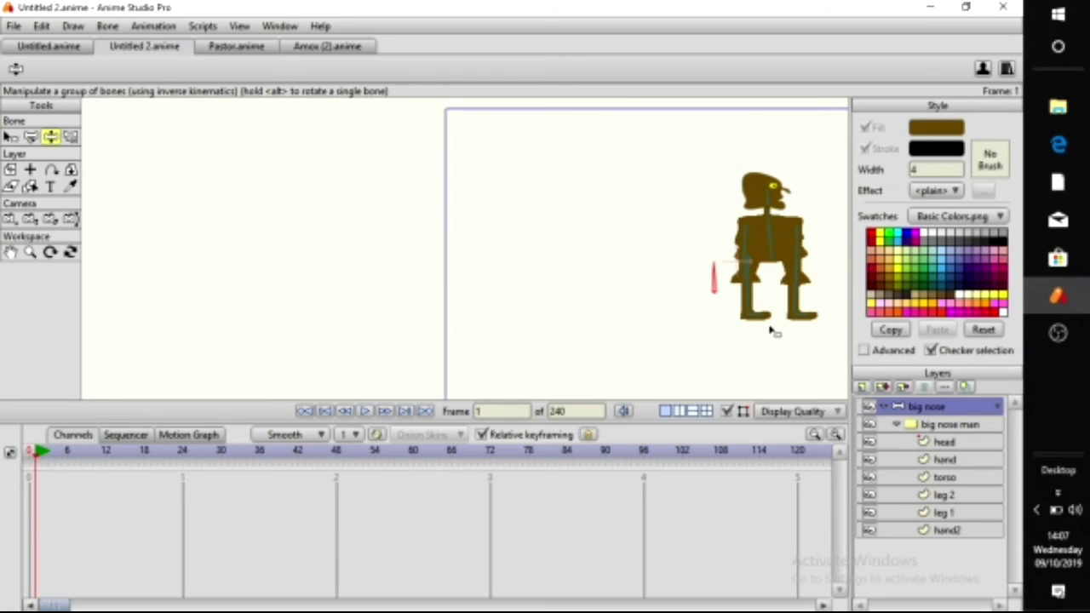
pyautogui.moveTo(715, 291); pyautogui.dragTo(253, 308)
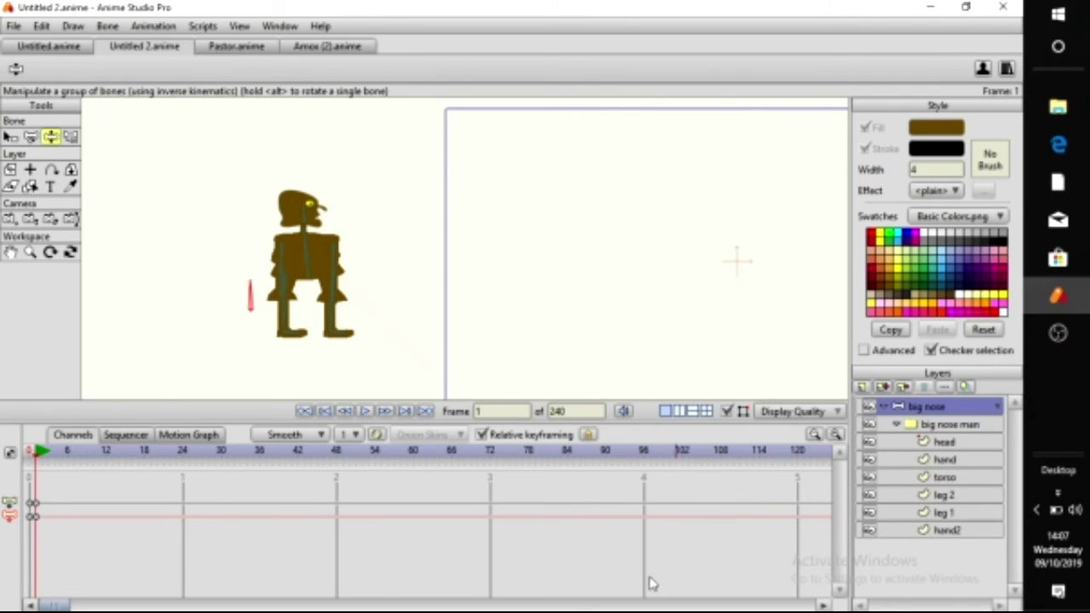
pyautogui.moveTo(52, 605); pyautogui.dragTo(204, 606)
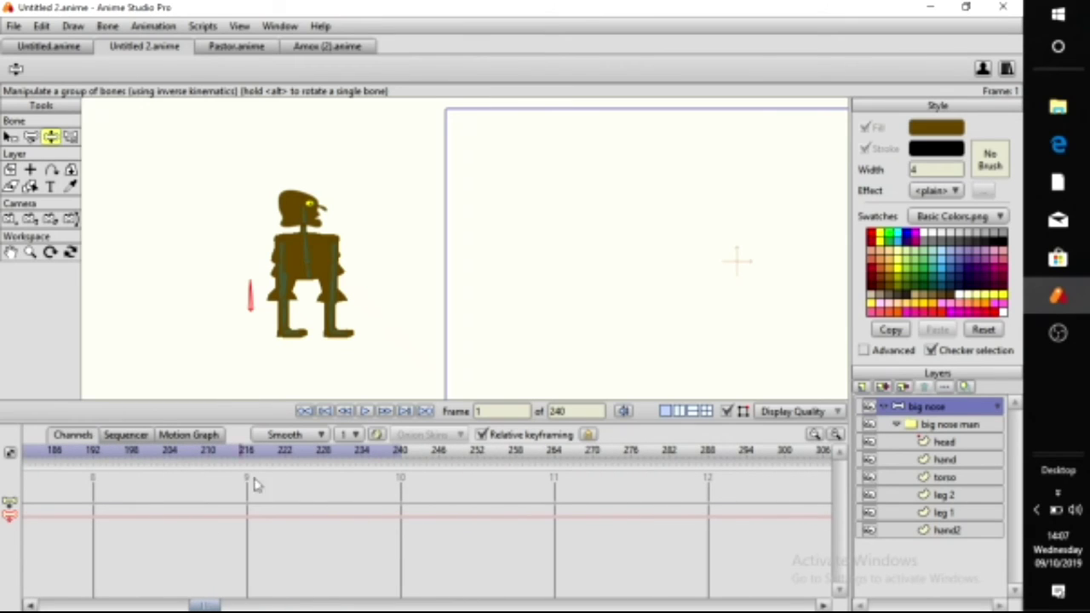
pyautogui.click(389, 451)
pyautogui.scroll(-3, 364, 311)
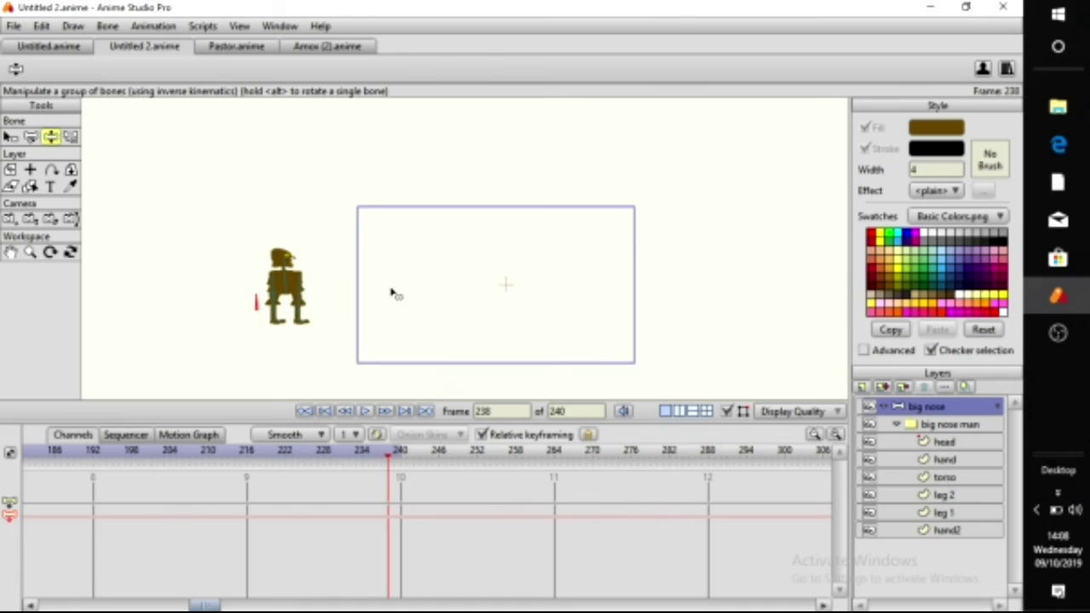
pyautogui.moveTo(259, 313); pyautogui.dragTo(656, 326)
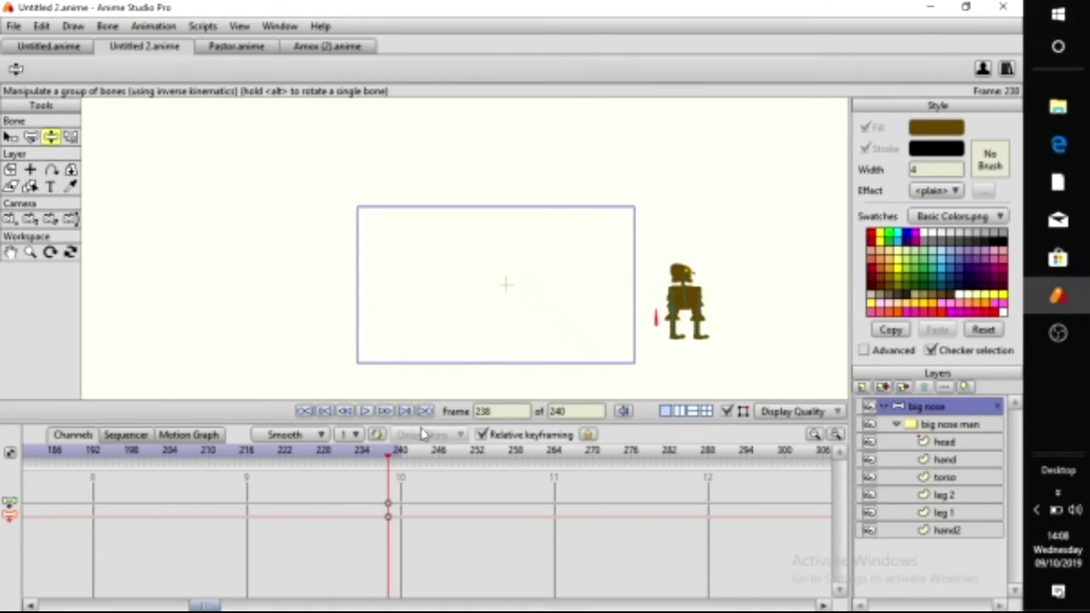
# At frame 18, pose the arms and legs in an open stride with the rear knee bent and the elbows bent
pyautogui.click(323, 409)
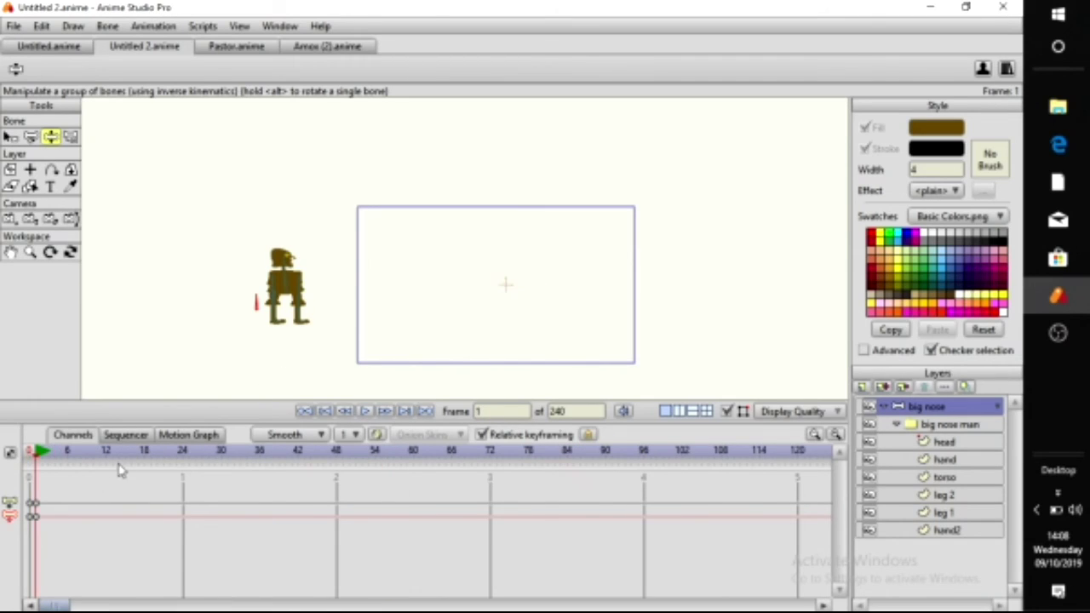
pyautogui.click(145, 451)
pyautogui.scroll(4, 241, 325)
pyautogui.moveTo(242, 324); pyautogui.dragTo(429, 251)
pyautogui.scroll(3, 429, 251)
pyautogui.moveTo(510, 234); pyautogui.dragTo(576, 206)
pyautogui.moveTo(400, 251); pyautogui.dragTo(356, 272)
pyautogui.moveTo(393, 232); pyautogui.dragTo(369, 209)
pyautogui.moveTo(357, 191)
pyautogui.mouseDown()
pyautogui.moveTo(318, 221)
pyautogui.moveTo(366, 211)
pyautogui.moveTo(344, 197)
pyautogui.mouseUp()
pyautogui.moveTo(487, 260); pyautogui.dragTo(545, 218)
pyautogui.moveTo(352, 221)
pyautogui.mouseDown()
pyautogui.moveTo(361, 247)
pyautogui.moveTo(360, 215)
pyautogui.mouseUp()
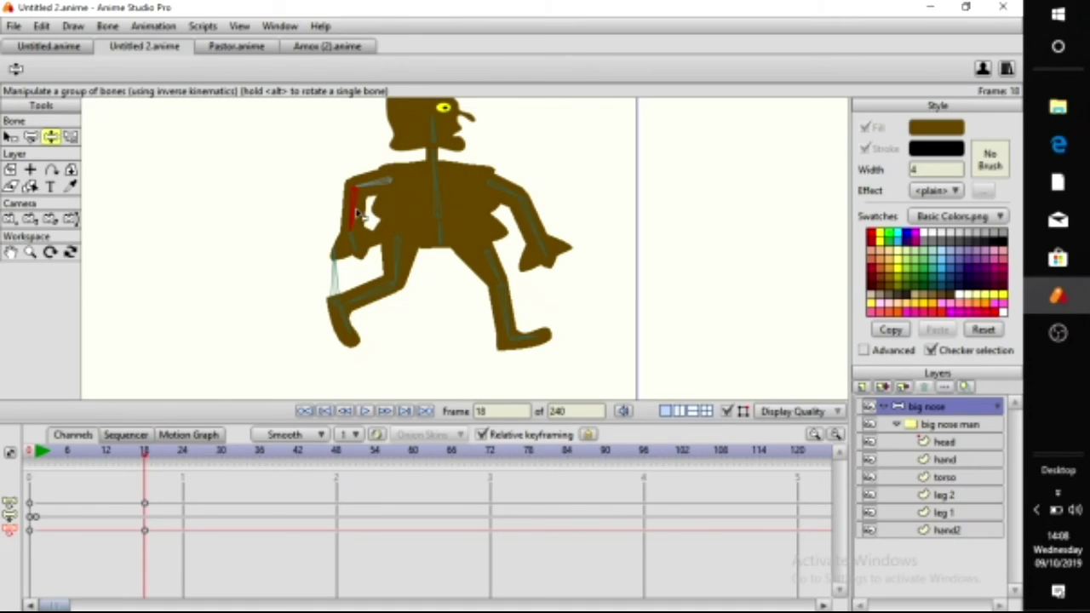
# At frame 42, pose the legs passing each other with bent knees and swing both arms in toward the body
pyautogui.click(298, 455)
pyautogui.moveTo(562, 345); pyautogui.dragTo(509, 354)
pyautogui.moveTo(570, 324); pyautogui.dragTo(511, 322)
pyautogui.moveTo(620, 223); pyautogui.dragTo(575, 249)
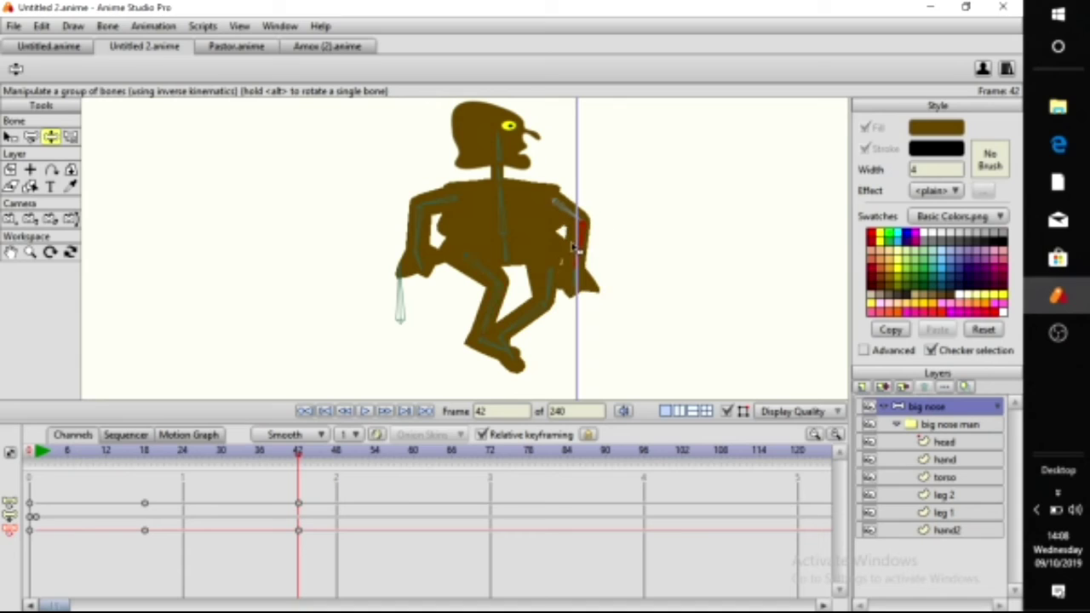
pyautogui.moveTo(455, 253); pyautogui.dragTo(491, 264)
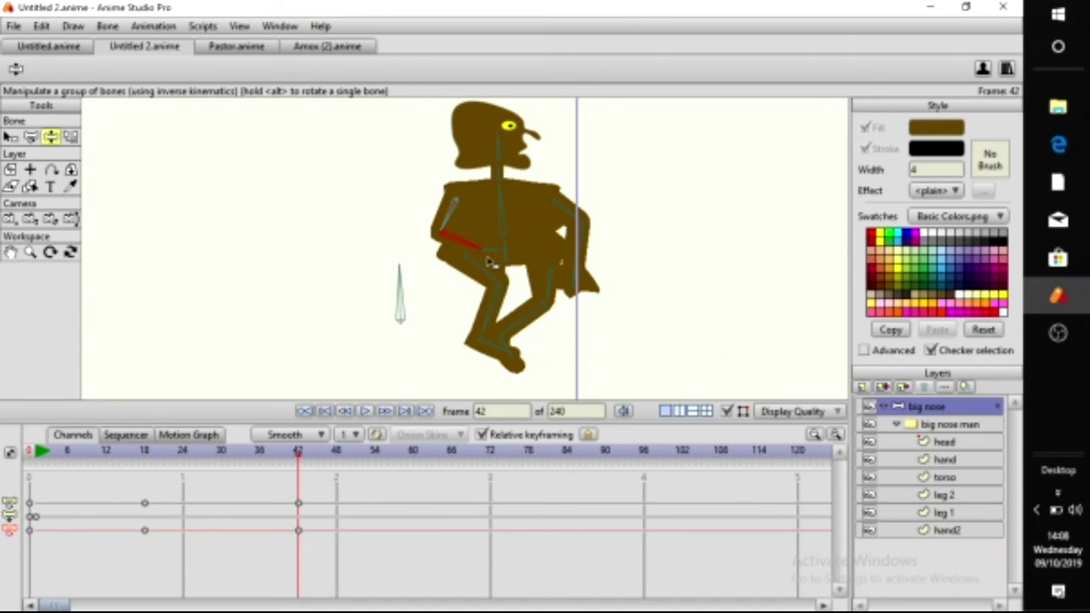
# At frame 66, adjust the crossed legs' bend and lower the front arm beside the torso
pyautogui.click(452, 464)
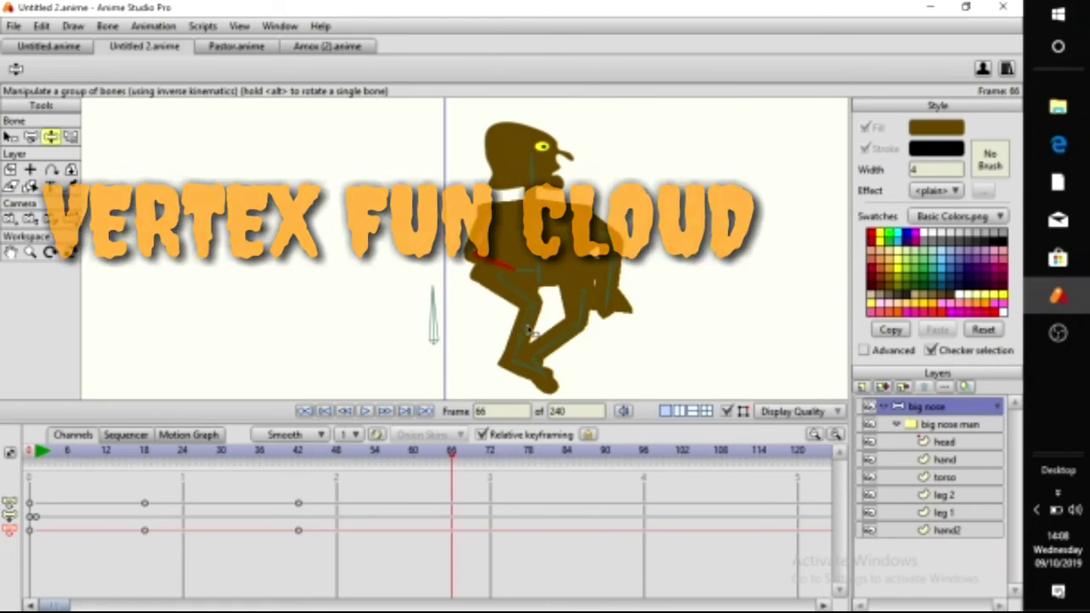
pyautogui.moveTo(528, 329); pyautogui.dragTo(519, 347)
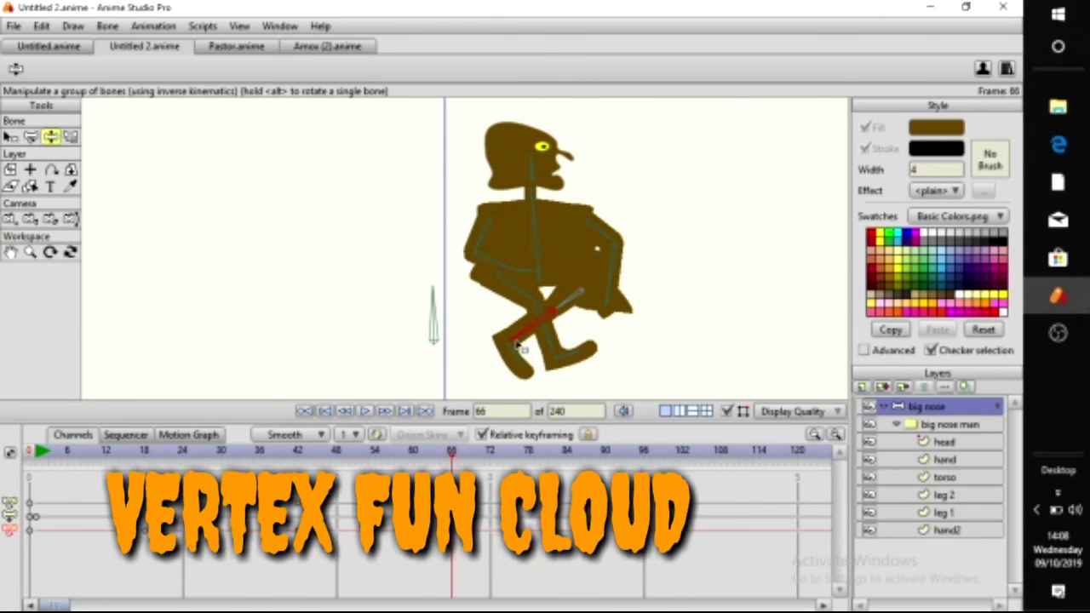
pyautogui.moveTo(627, 263); pyautogui.dragTo(579, 283)
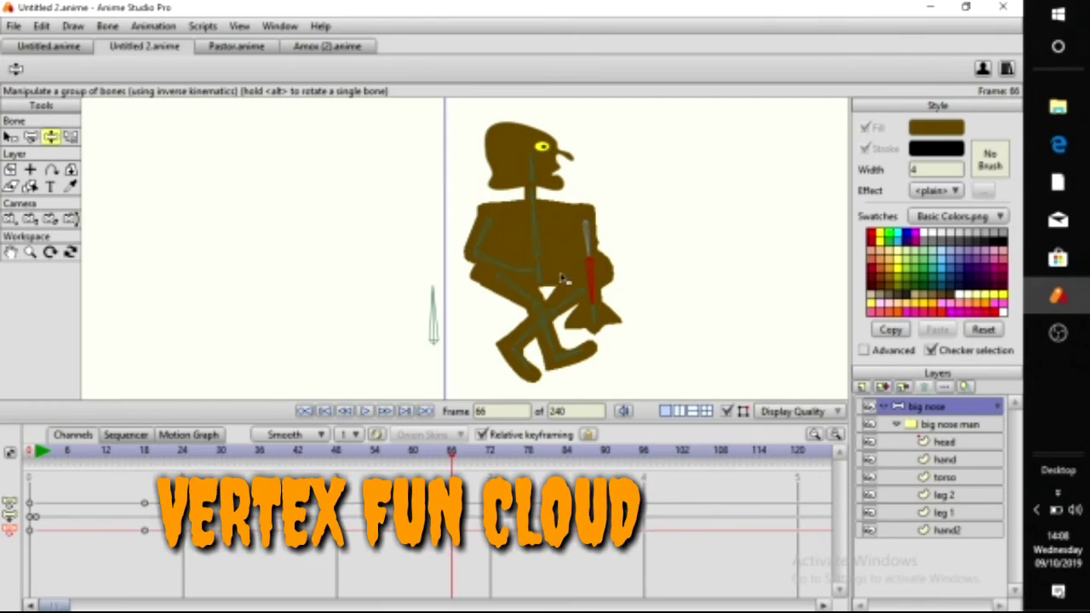
pyautogui.moveTo(529, 334); pyautogui.dragTo(548, 315)
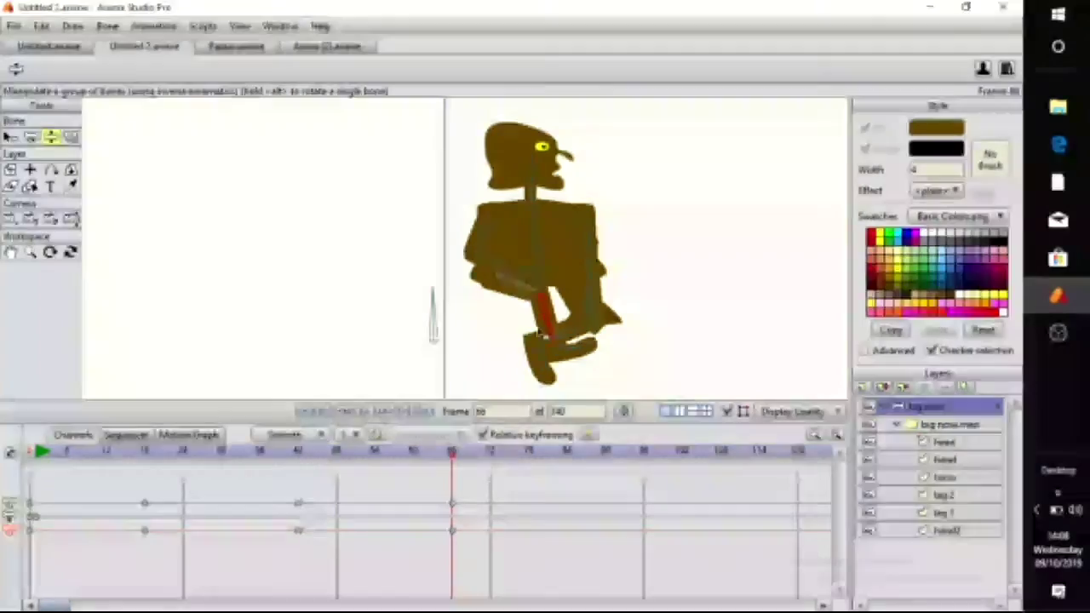
# At frame 90, extend leg 2 forward and bend leg 1's shin backward into a stride
pyautogui.click(605, 453)
pyautogui.moveTo(557, 365); pyautogui.dragTo(258, 367)
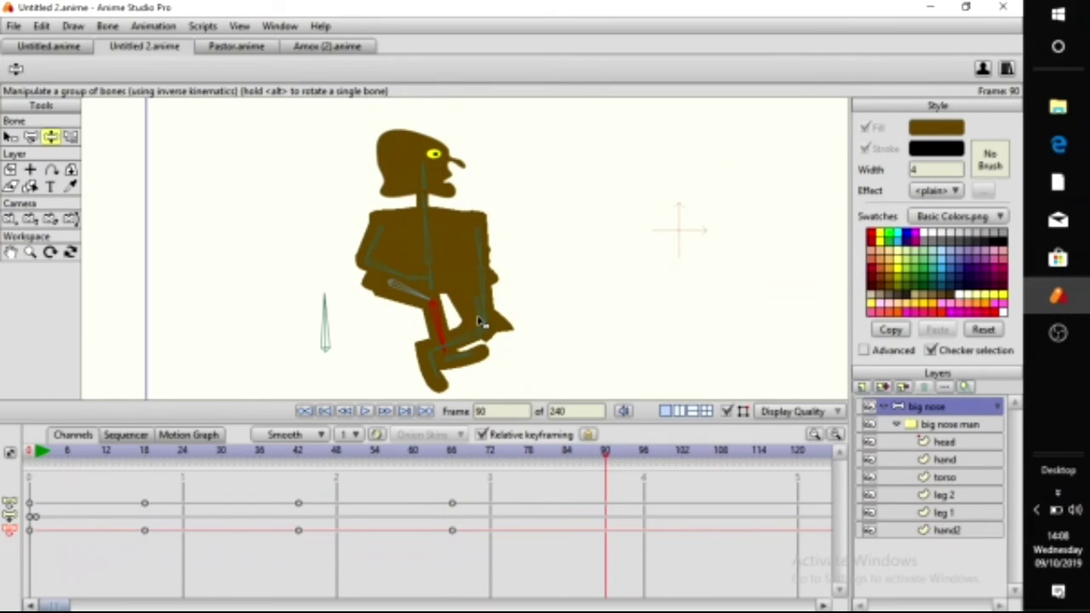
pyautogui.moveTo(443, 319); pyautogui.dragTo(625, 437)
pyautogui.moveTo(505, 384); pyautogui.dragTo(383, 345)
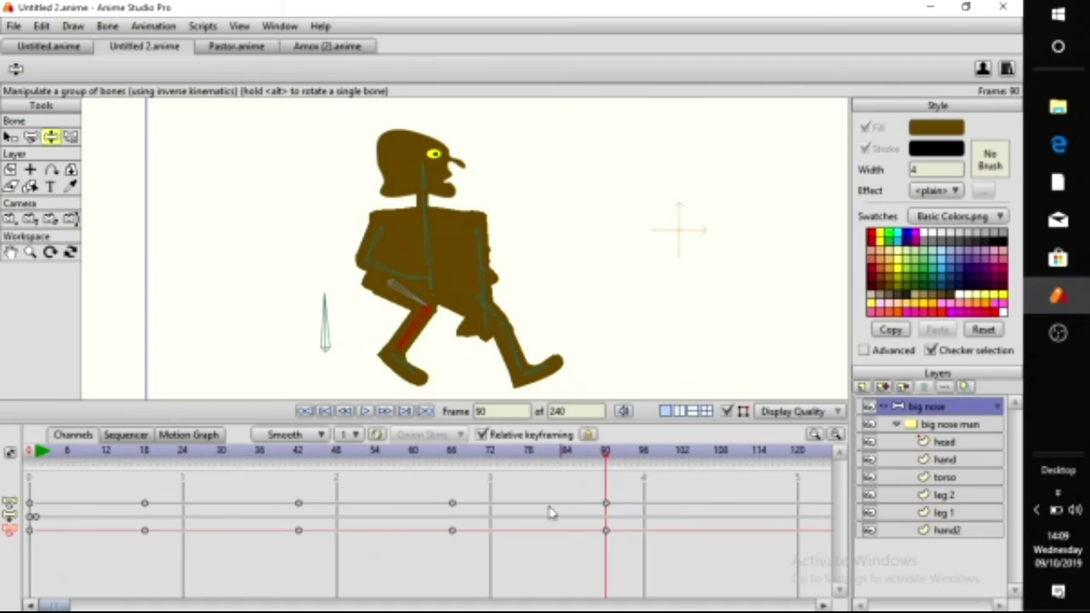
# Make all walk keyframes from frame 1 to 90 cycle back to frame 1 and play the animation from the start
pyautogui.moveTo(670, 481); pyautogui.dragTo(35, 569)
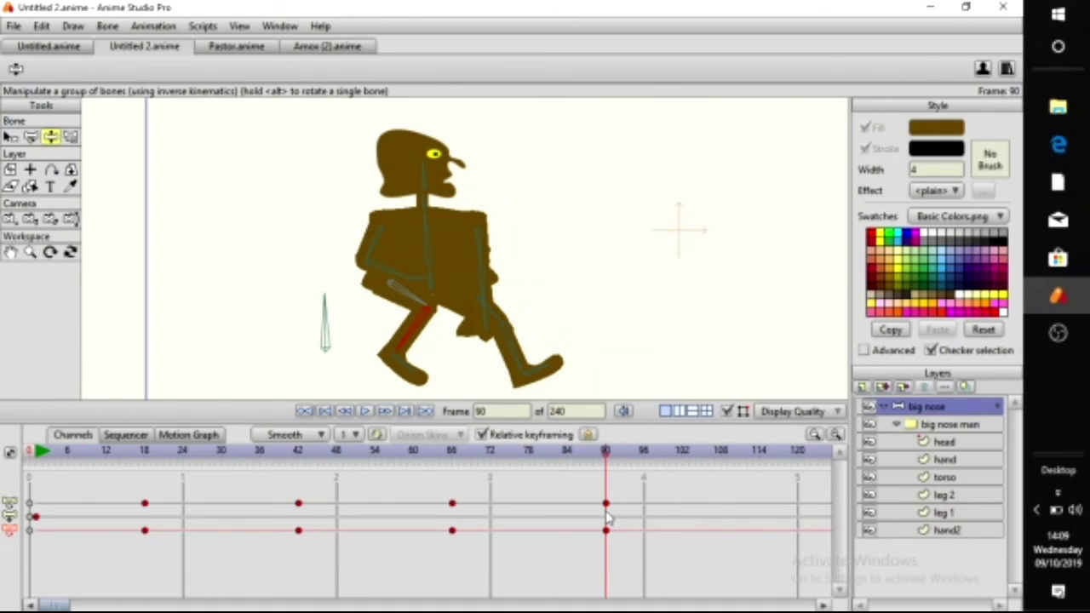
pyautogui.rightClick(605, 530)
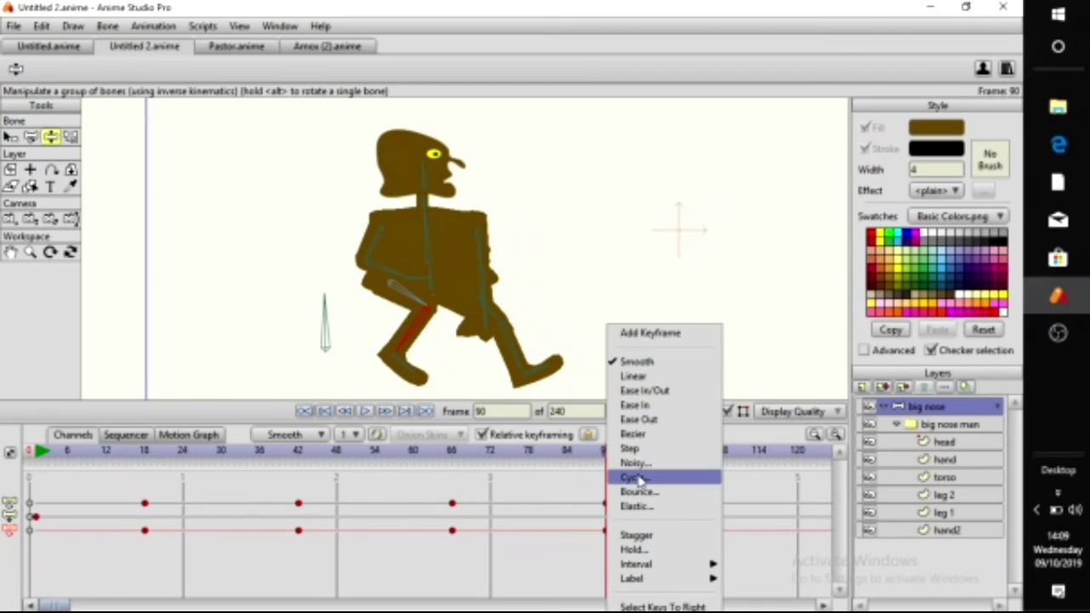
pyautogui.click(641, 479)
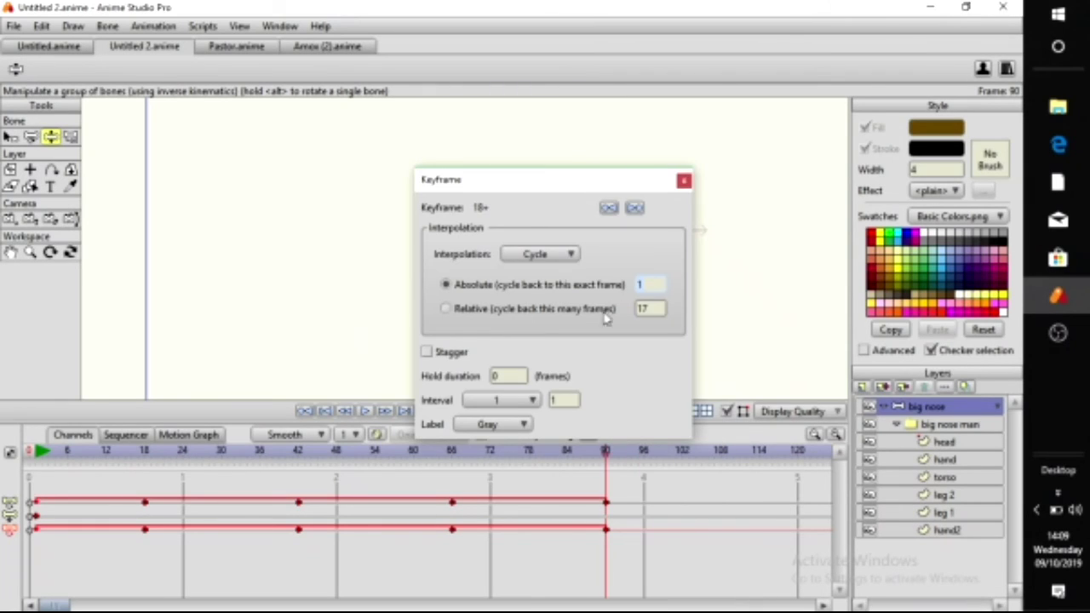
pyautogui.click(684, 181)
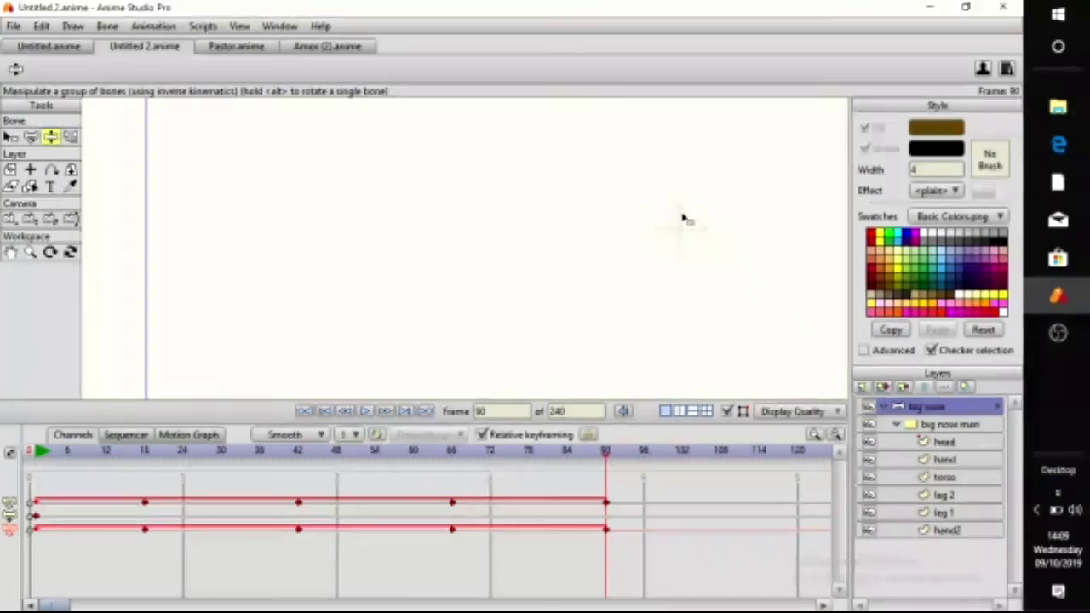
pyautogui.click(324, 411)
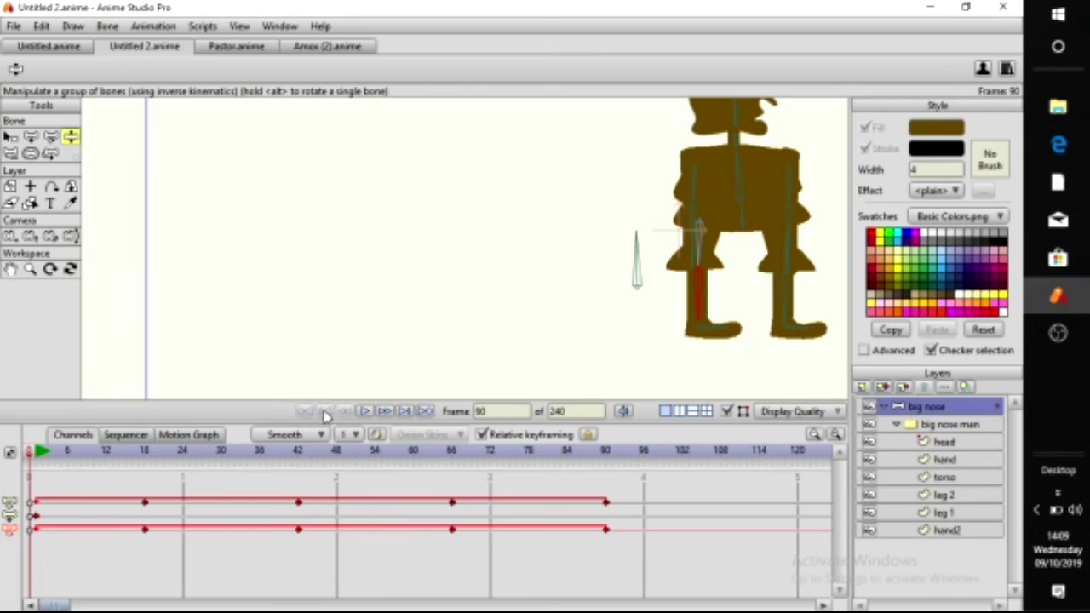
pyautogui.click(367, 411)
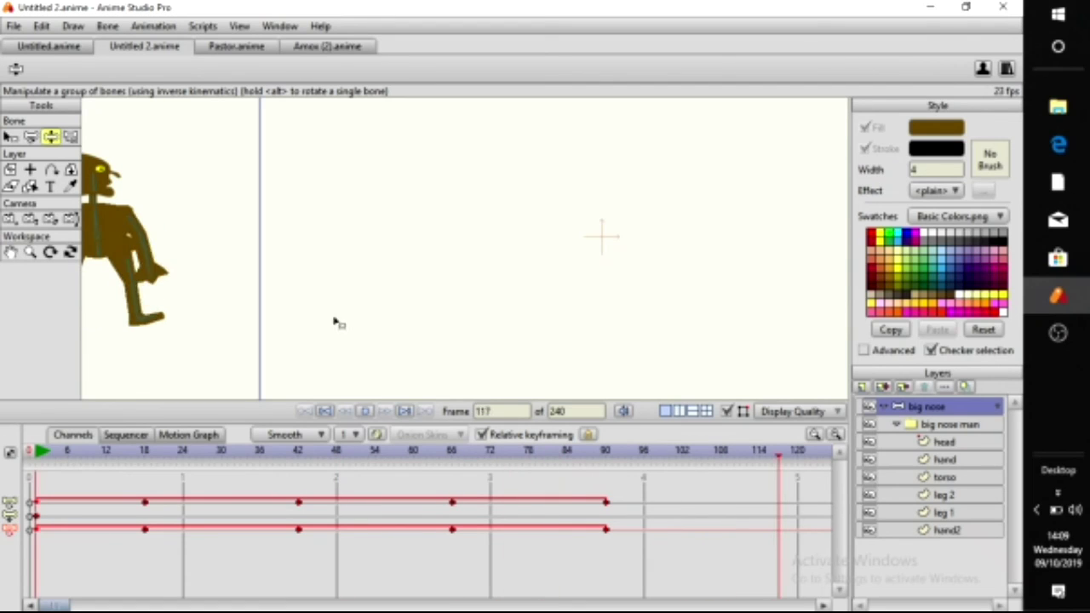
pyautogui.click(333, 413)
# Restore Smooth interpolation on all walk keyframes and play the animation through to frame 139
pyautogui.moveTo(657, 486); pyautogui.dragTo(38, 565)
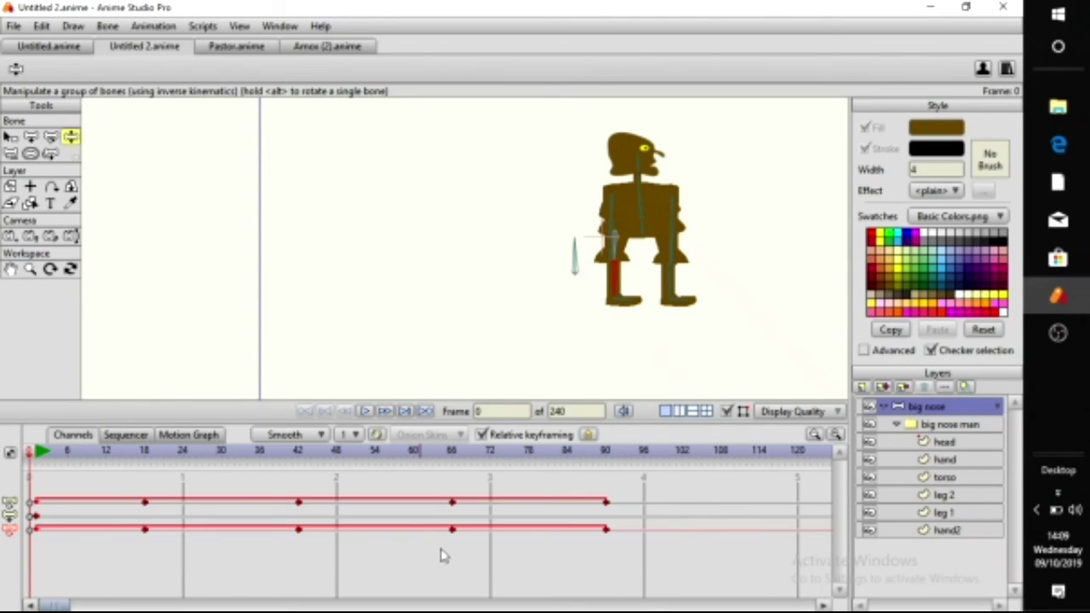
pyautogui.rightClick(611, 506)
pyautogui.click(652, 362)
pyautogui.click(263, 473)
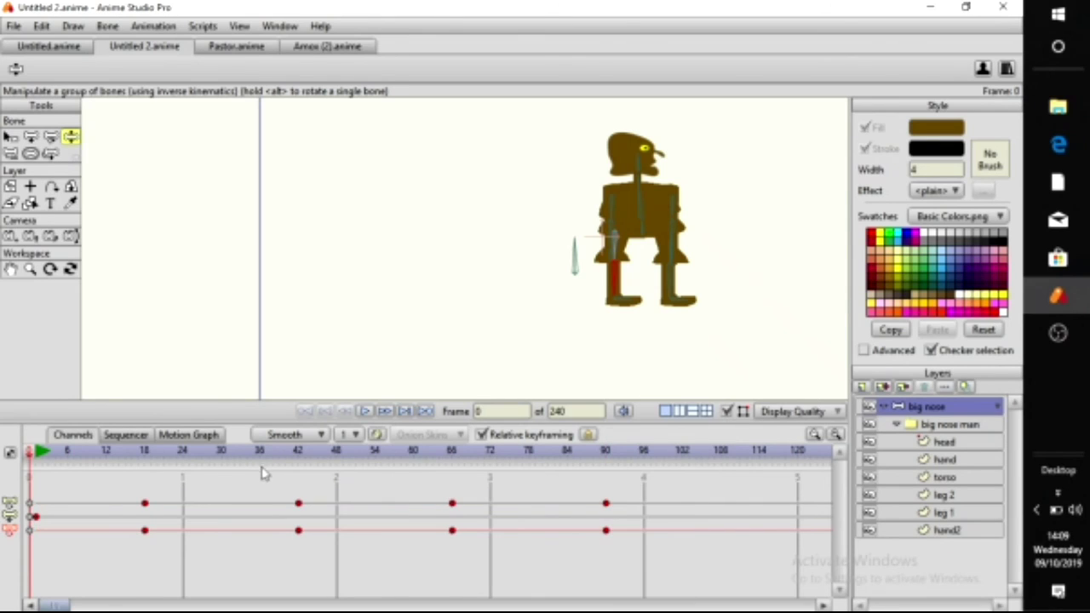
pyautogui.click(365, 413)
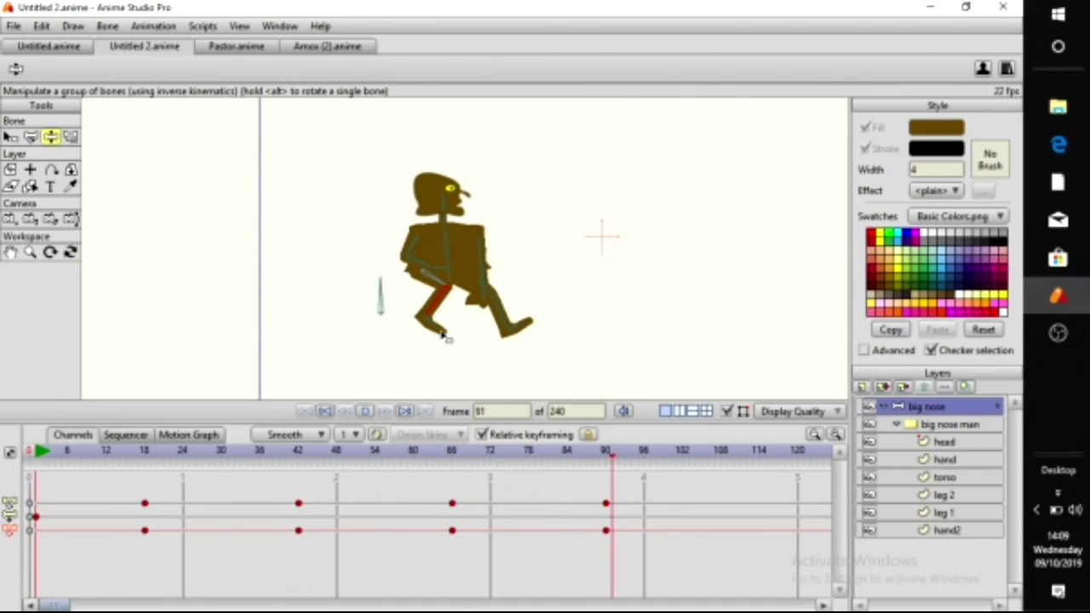
pyautogui.click(367, 412)
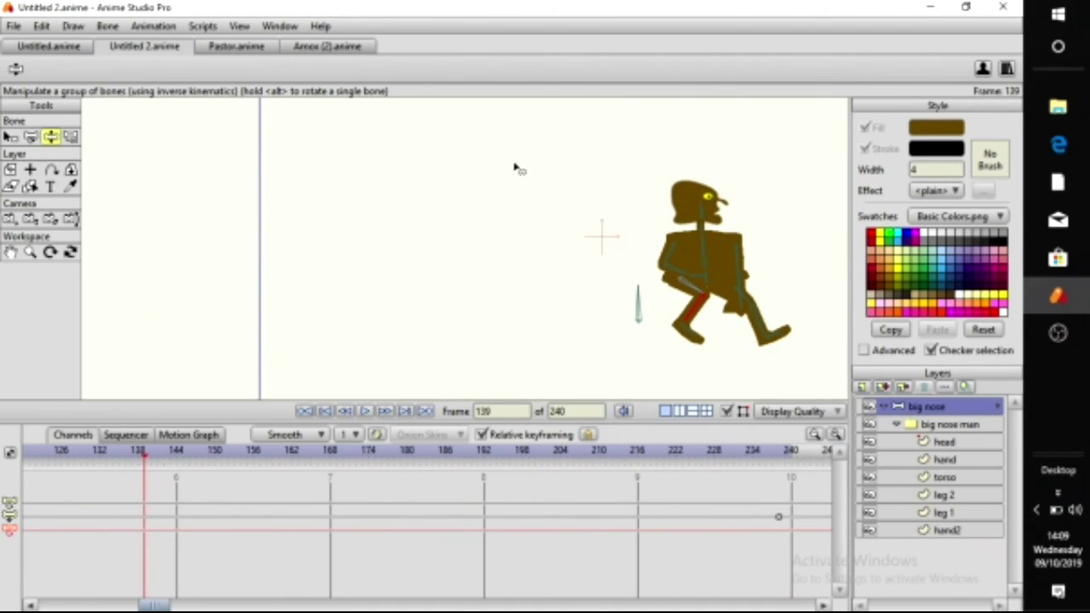
# Collapse the big nose layer, try moving the whole character backward at frame 139, and delete the keyframes from frame 139 onward
pyautogui.click(891, 409)
pyautogui.moveTo(648, 313); pyautogui.dragTo(385, 296)
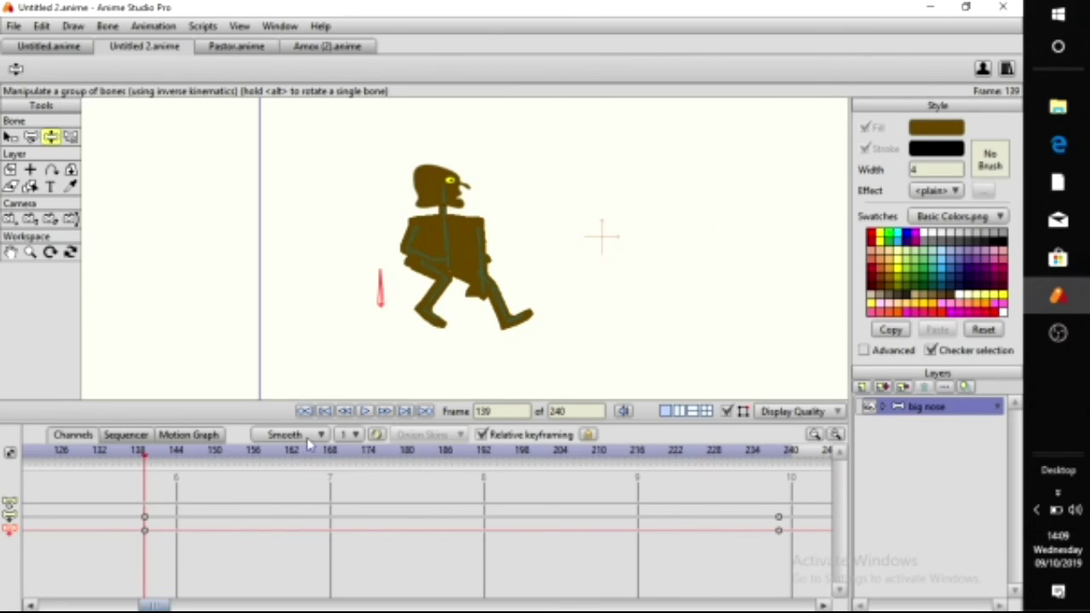
pyautogui.moveTo(130, 483); pyautogui.dragTo(217, 610)
pyautogui.press('Delete')
pyautogui.moveTo(771, 497); pyautogui.dragTo(790, 542)
pyautogui.press('Delete')
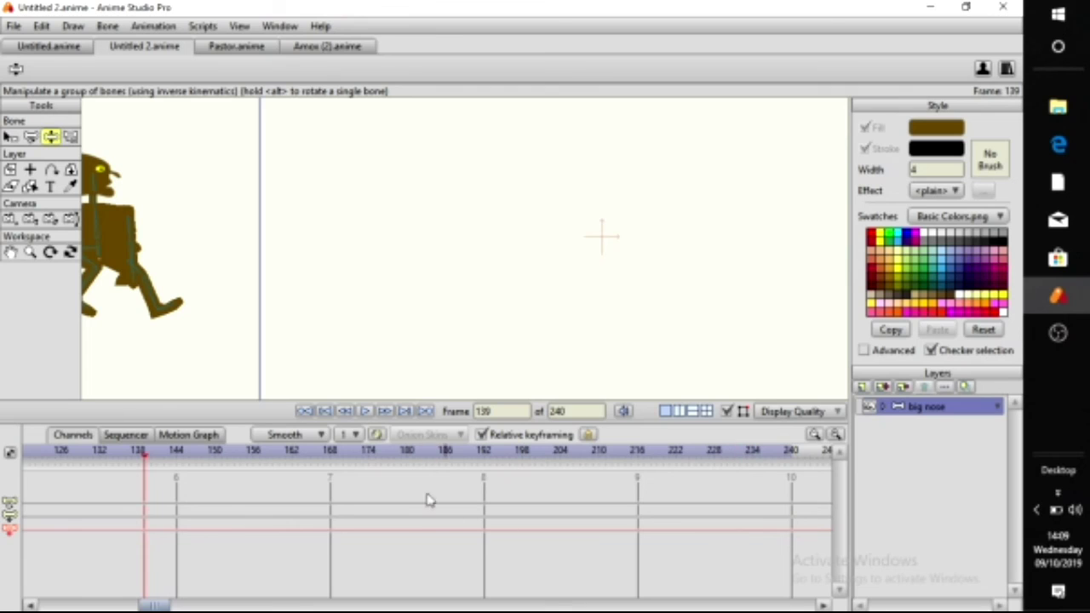
# Delete all remaining keyframes between frames 0 and 90 on the big nose layer
pyautogui.moveTo(152, 606); pyautogui.dragTo(6, 603)
pyautogui.moveTo(686, 494); pyautogui.dragTo(77, 576)
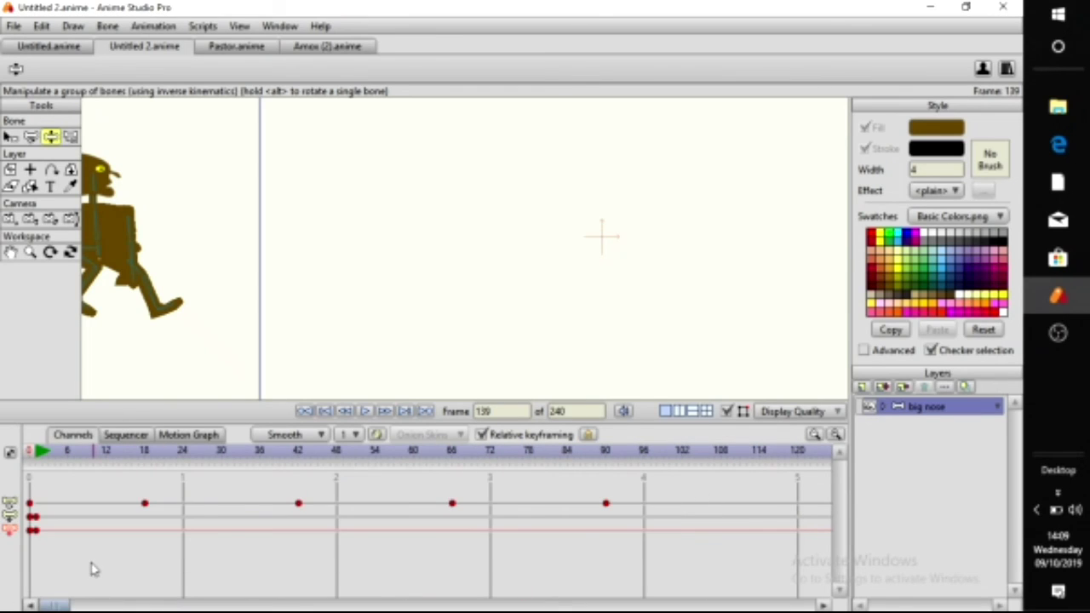
pyautogui.press('Delete')
# Move the big nose man backward and pose him with one arm and leg extended forward and the other arm backward
pyautogui.moveTo(405, 336); pyautogui.dragTo(320, 348)
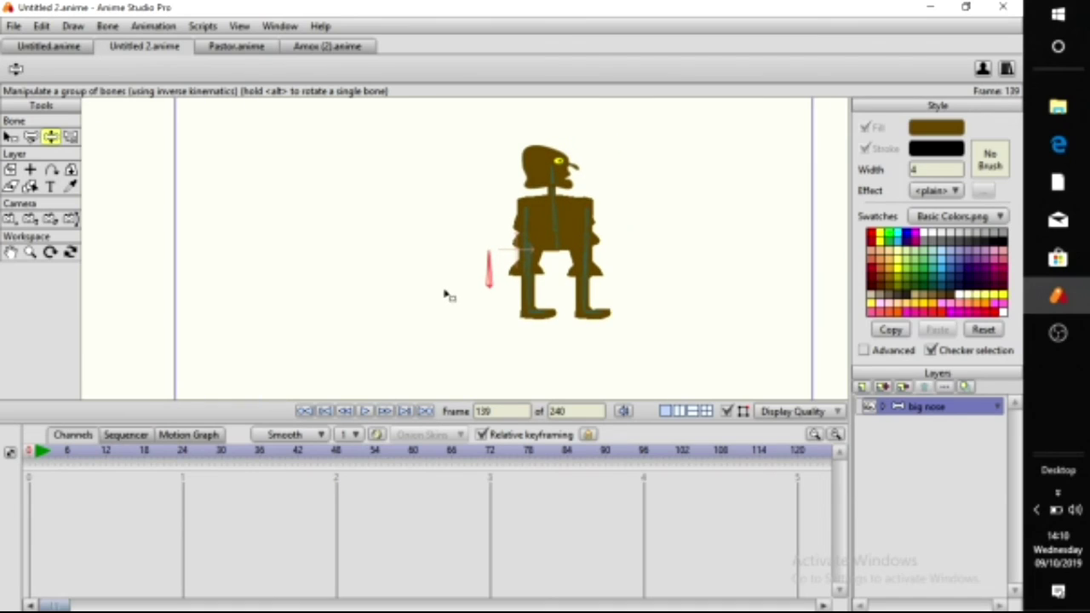
pyautogui.moveTo(491, 277); pyautogui.dragTo(395, 308)
pyautogui.moveTo(482, 317); pyautogui.dragTo(532, 236)
pyautogui.moveTo(498, 285); pyautogui.dragTo(504, 299)
pyautogui.moveTo(433, 309); pyautogui.dragTo(360, 287)
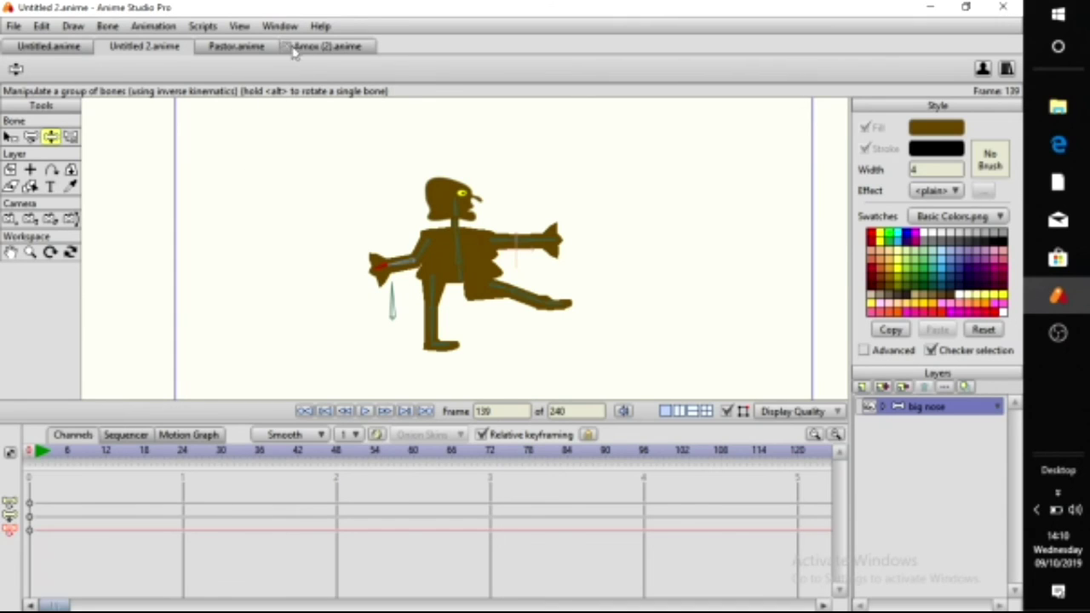
# Switch to the Pastor.anime project, play its animation and return to frame 0
pyautogui.click(261, 50)
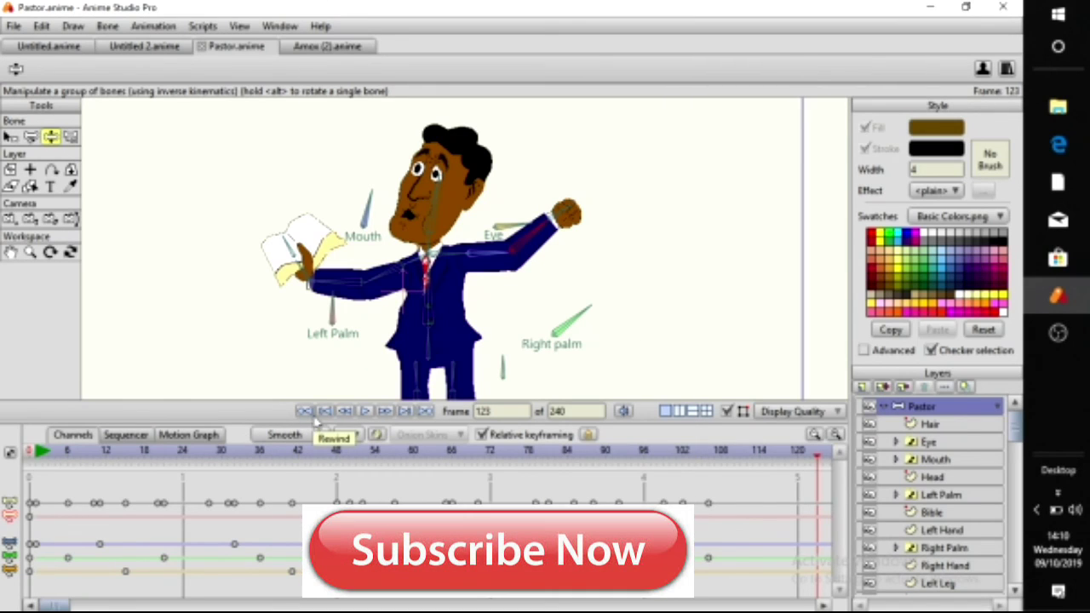
pyautogui.click(365, 411)
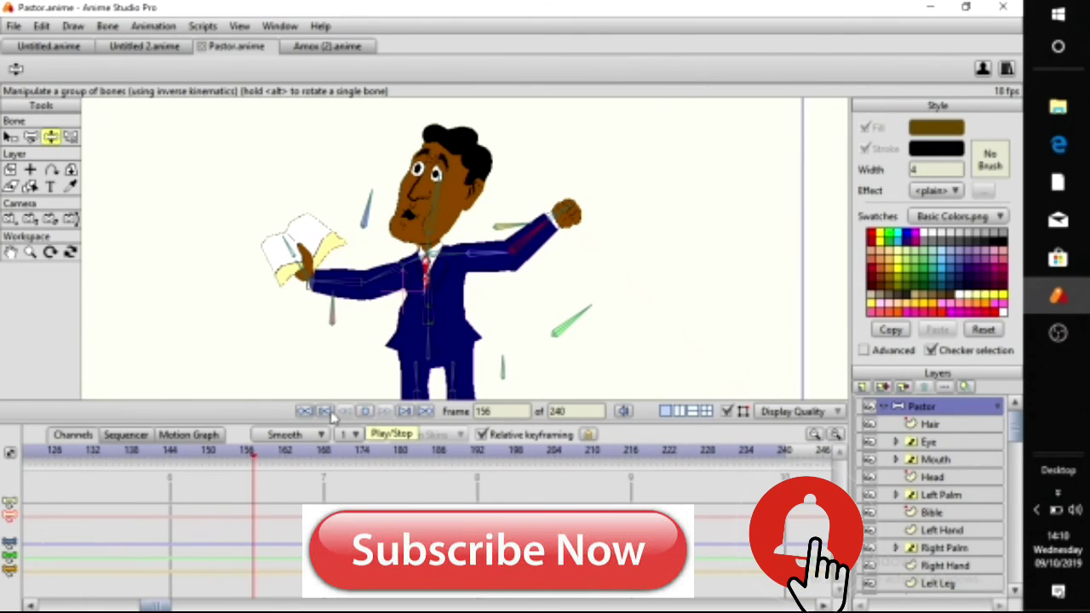
pyautogui.click(366, 412)
pyautogui.click(366, 412)
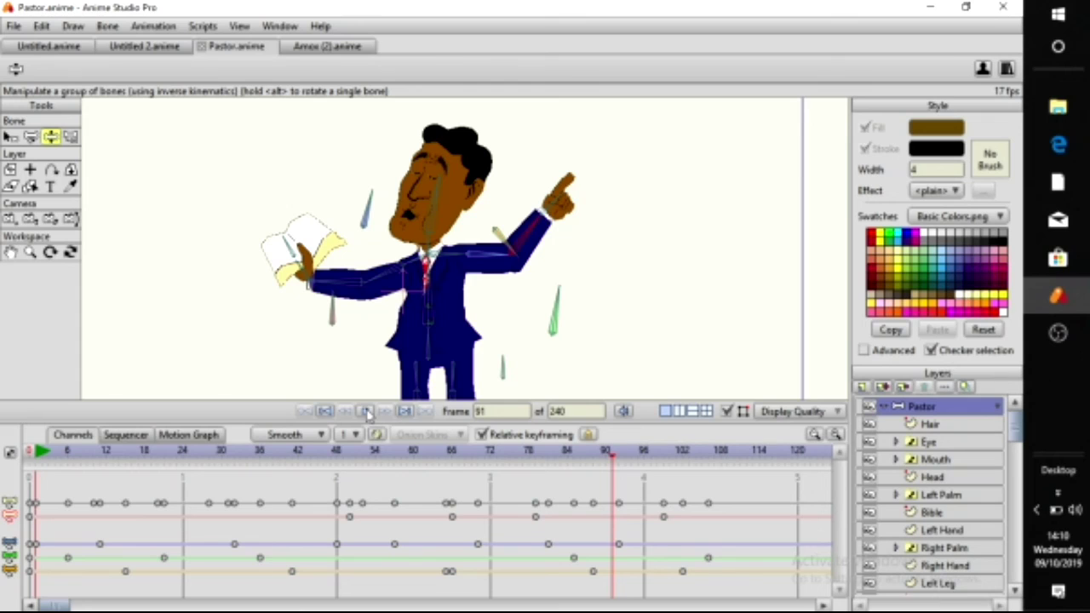
pyautogui.click(366, 412)
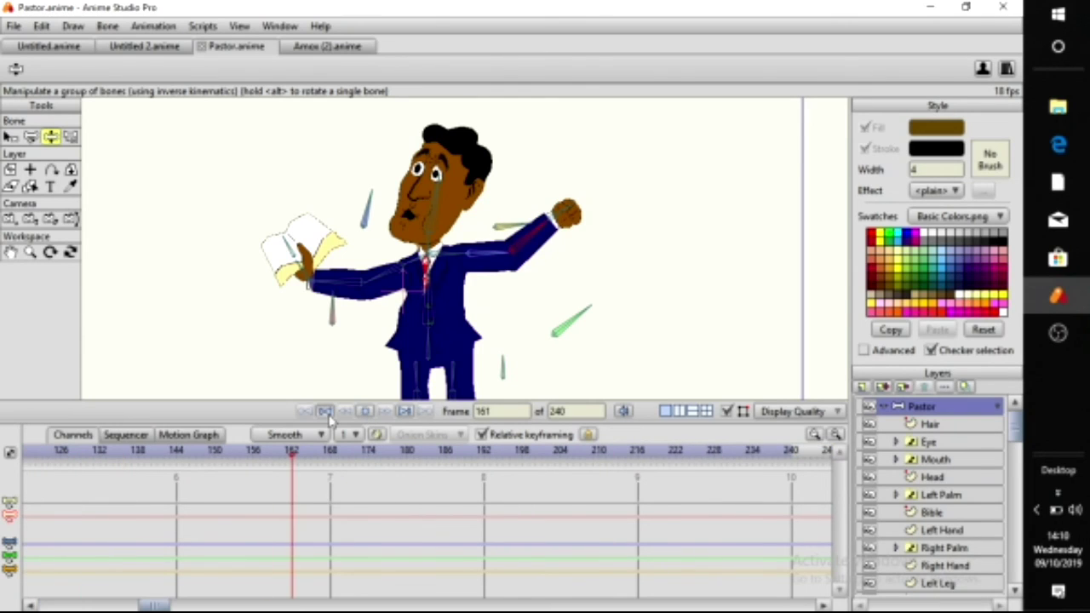
pyautogui.click(326, 412)
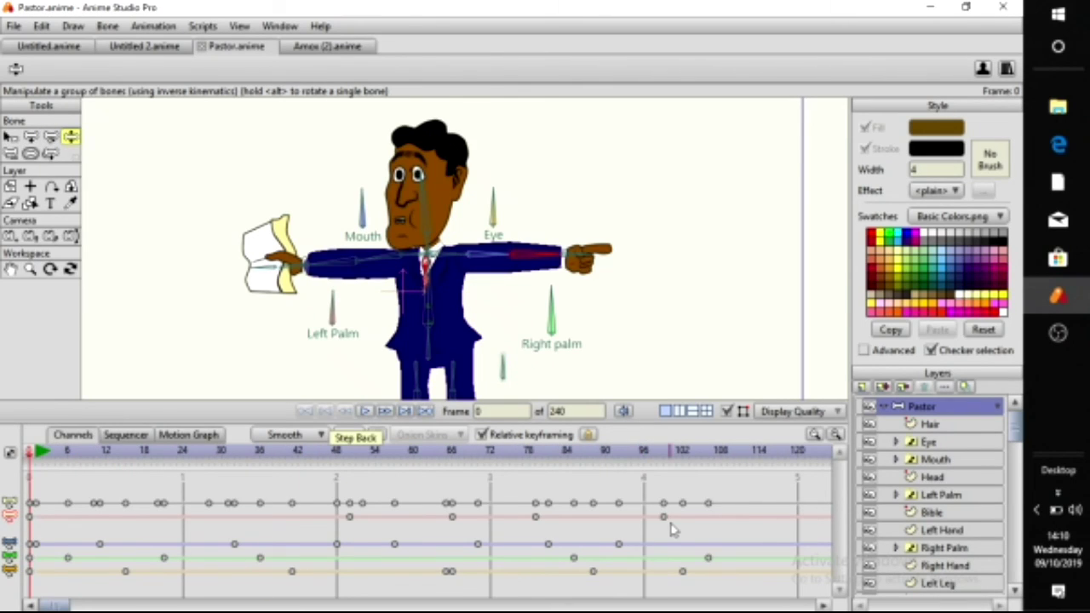
# Set all of the Pastor layer's keyframes after frame 0 to Cycle interpolation with absolute return to frame 1
pyautogui.moveTo(780, 492); pyautogui.dragTo(35, 602)
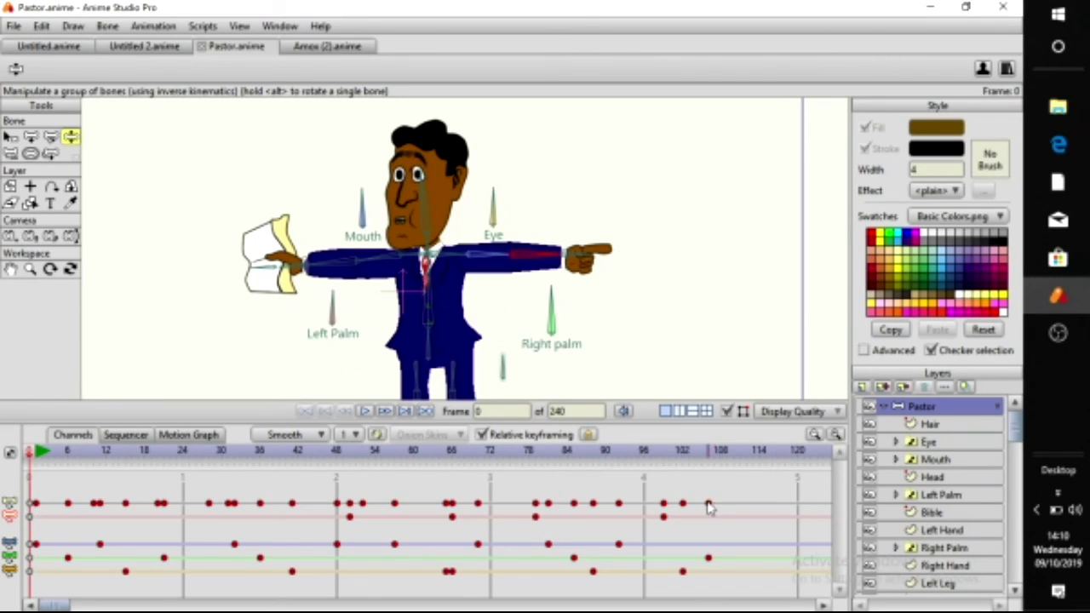
pyautogui.rightClick(709, 508)
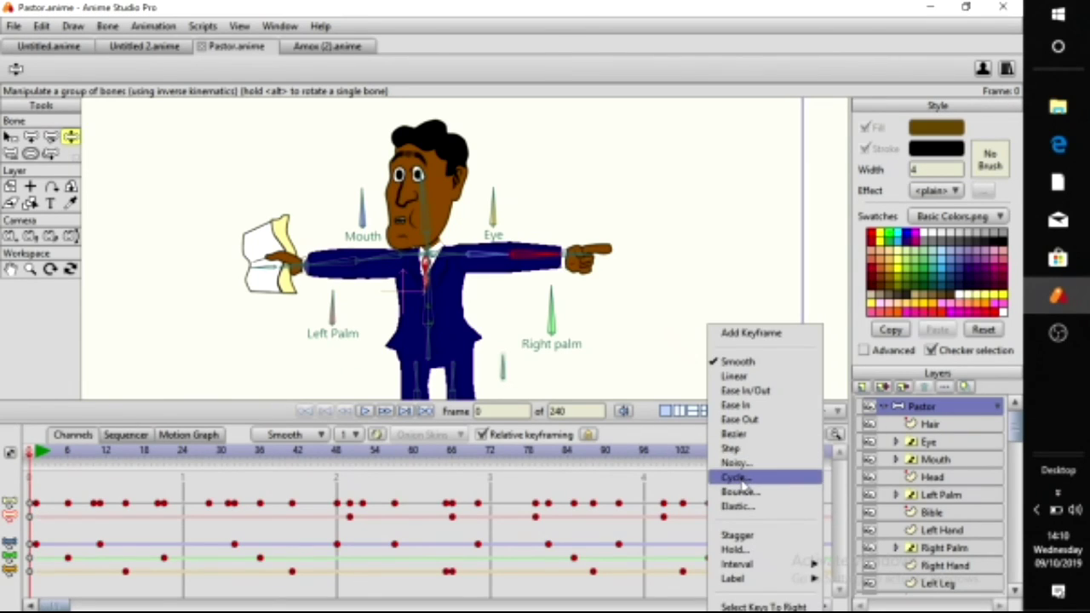
pyautogui.click(739, 479)
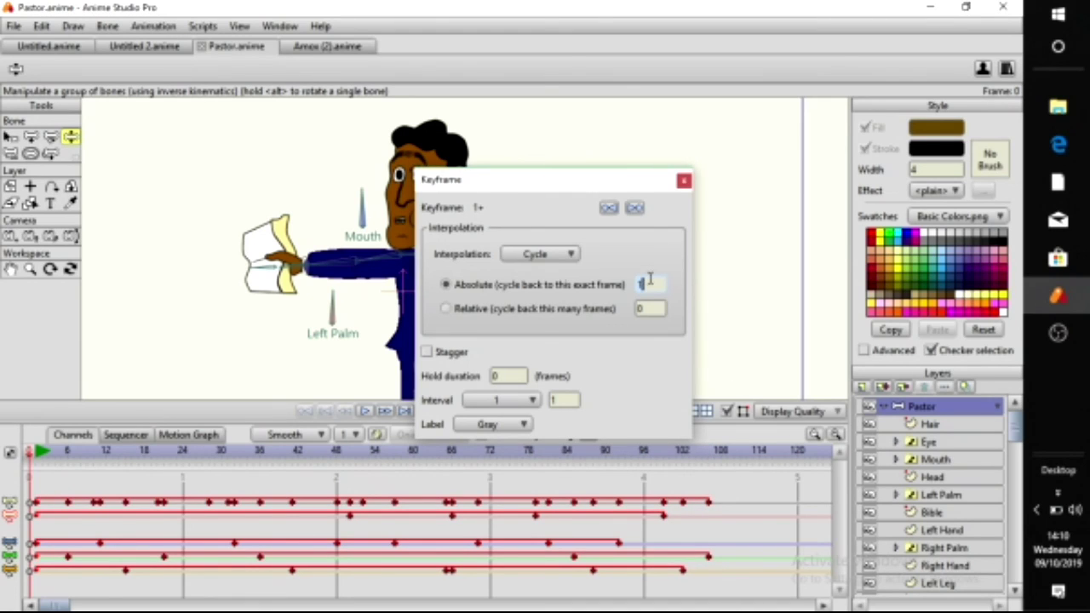
pyautogui.click(684, 181)
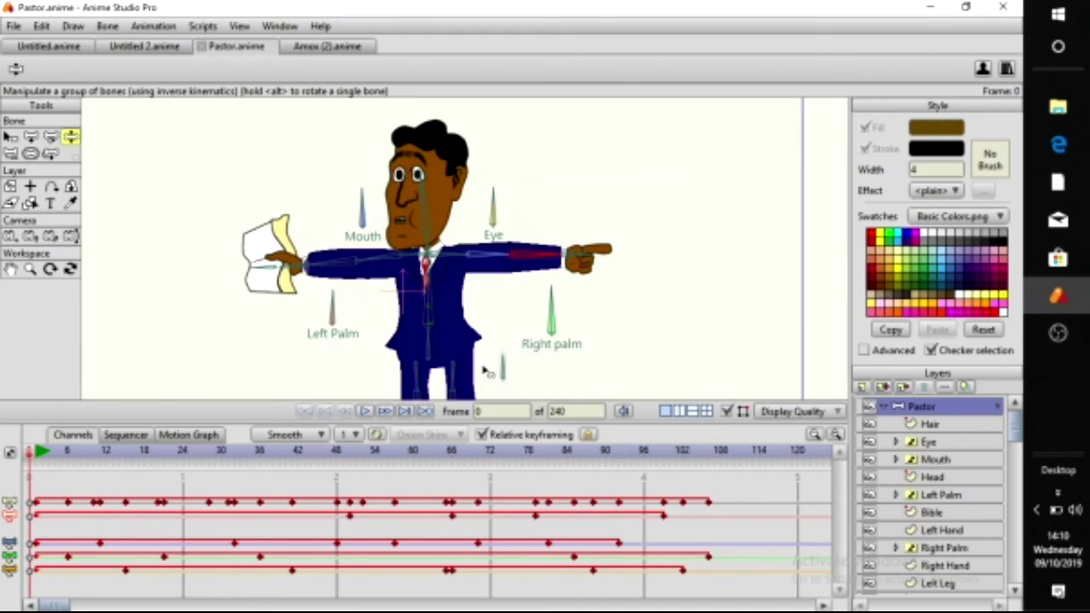
# Play the pastor's cycled animation from the start and check how the motion repeats
pyautogui.click(366, 412)
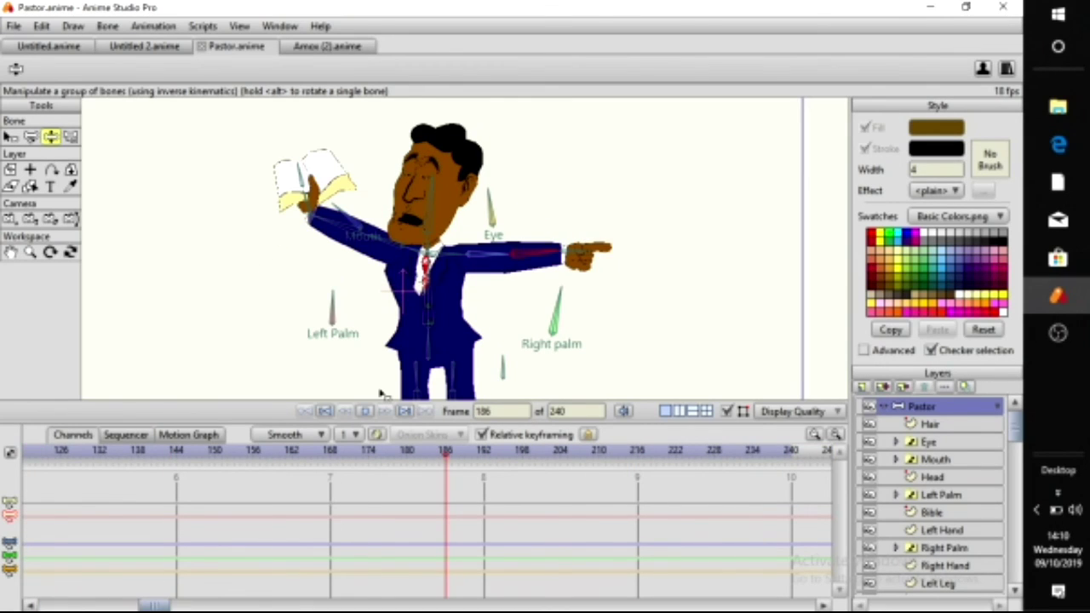
pyautogui.click(366, 412)
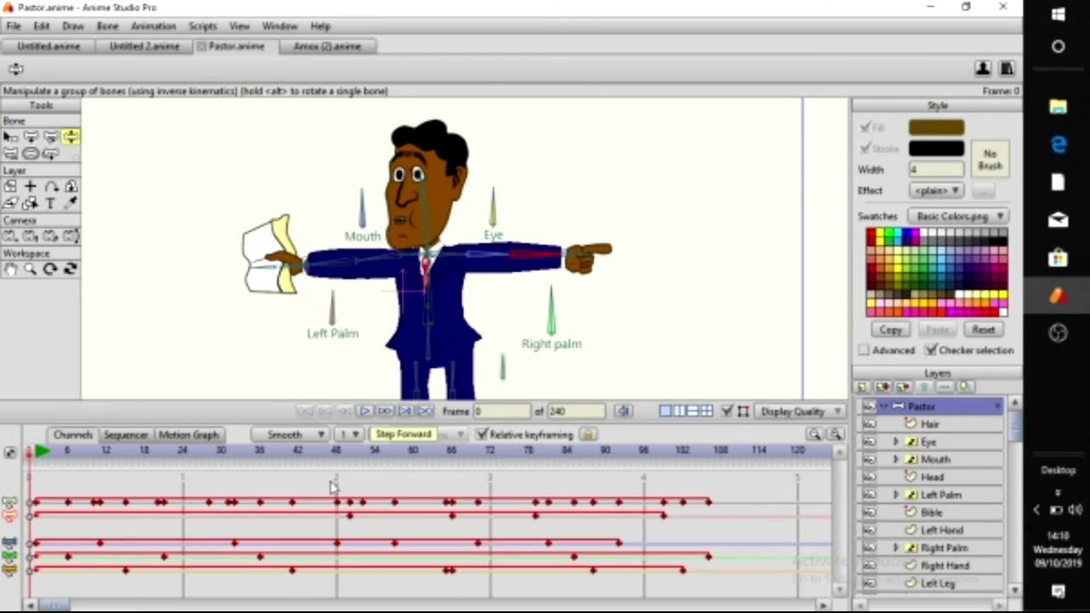
pyautogui.click(364, 413)
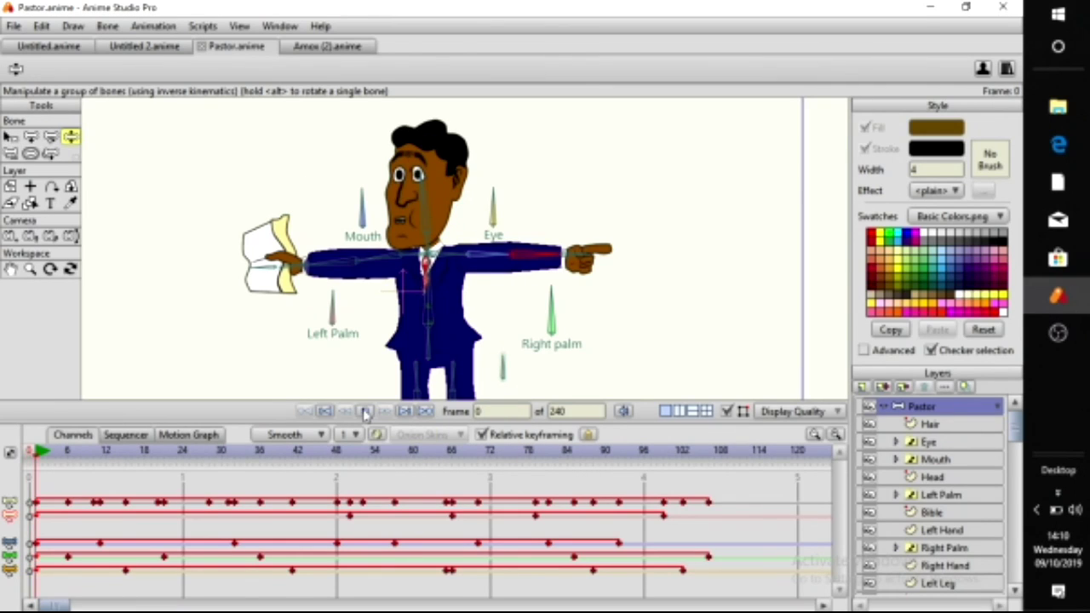
pyautogui.click(364, 413)
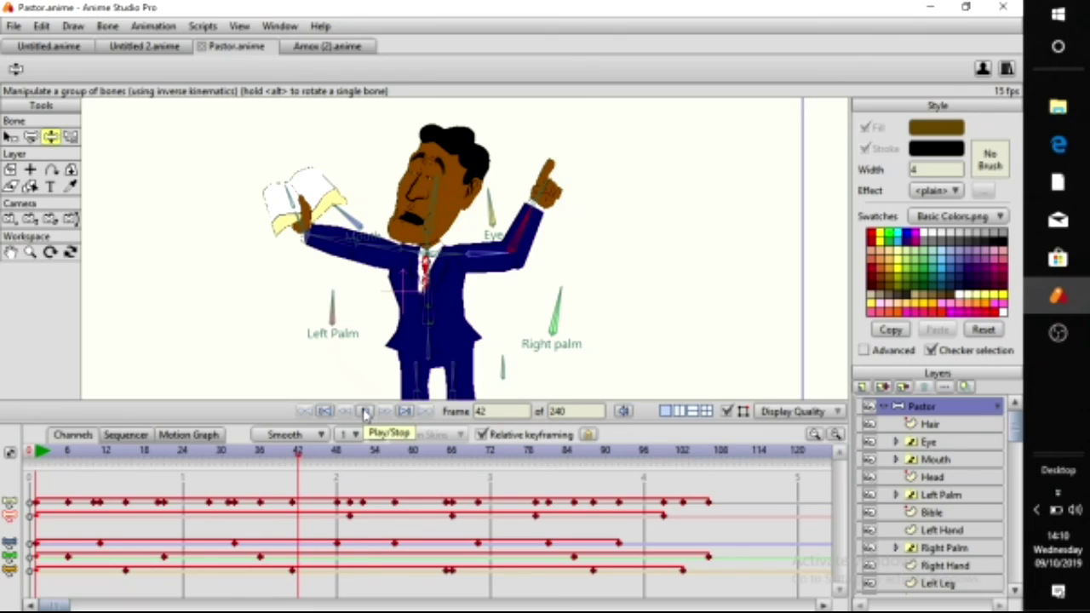
pyautogui.click(365, 412)
# Change all of the Pastor layer's keyframes after frame 0 to Linear interpolation
pyautogui.moveTo(733, 490); pyautogui.dragTo(36, 594)
pyautogui.rightClick(707, 325)
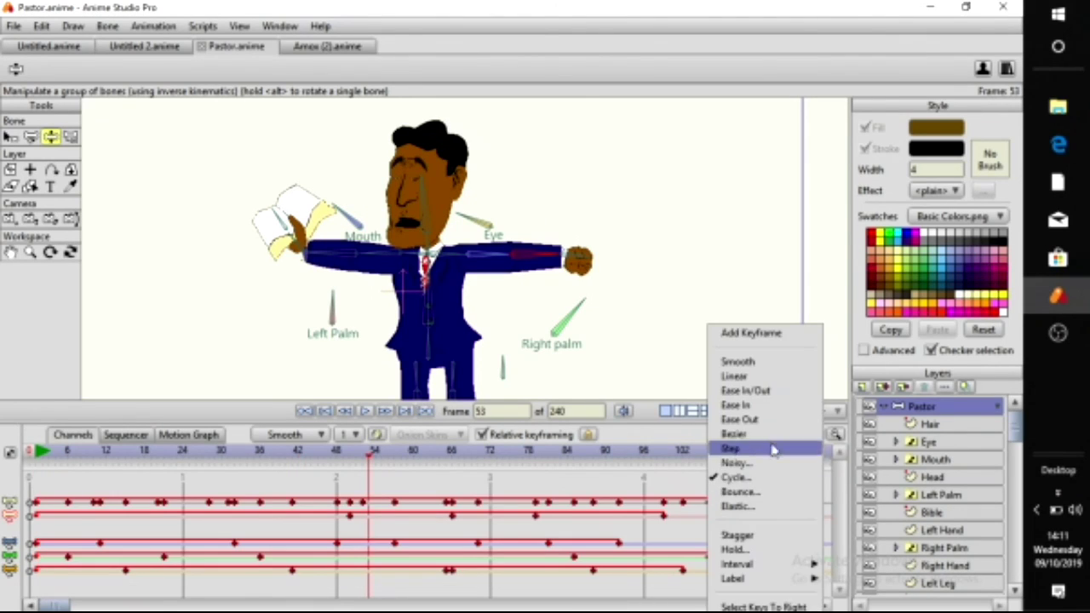
pyautogui.click(753, 377)
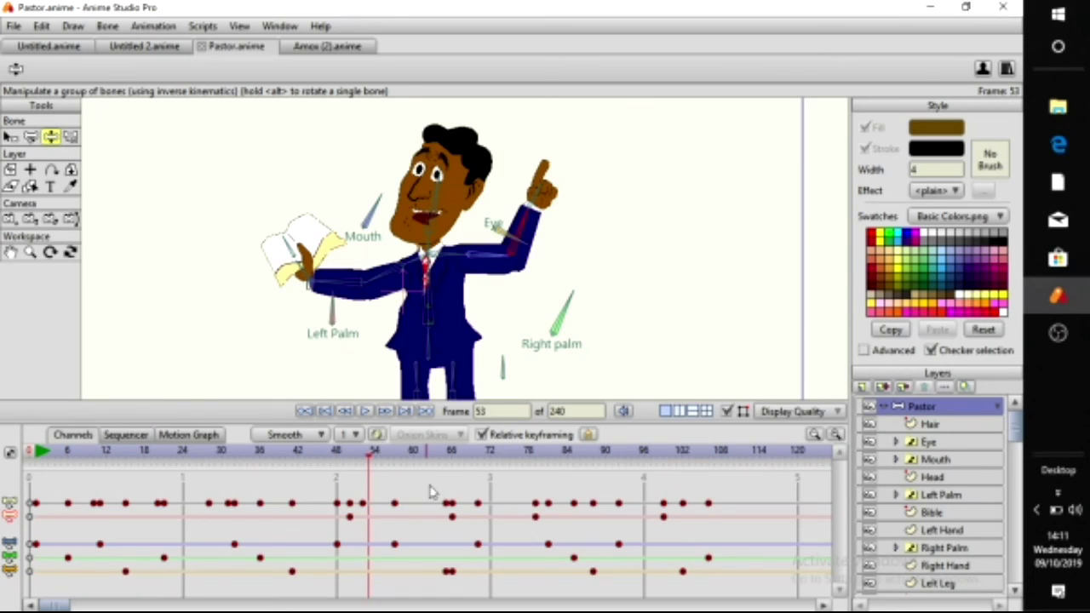
# Return to frame 0 and set the selected Pastor keyframes to Noisy interpolation with amplitude 0.20
pyautogui.click(305, 411)
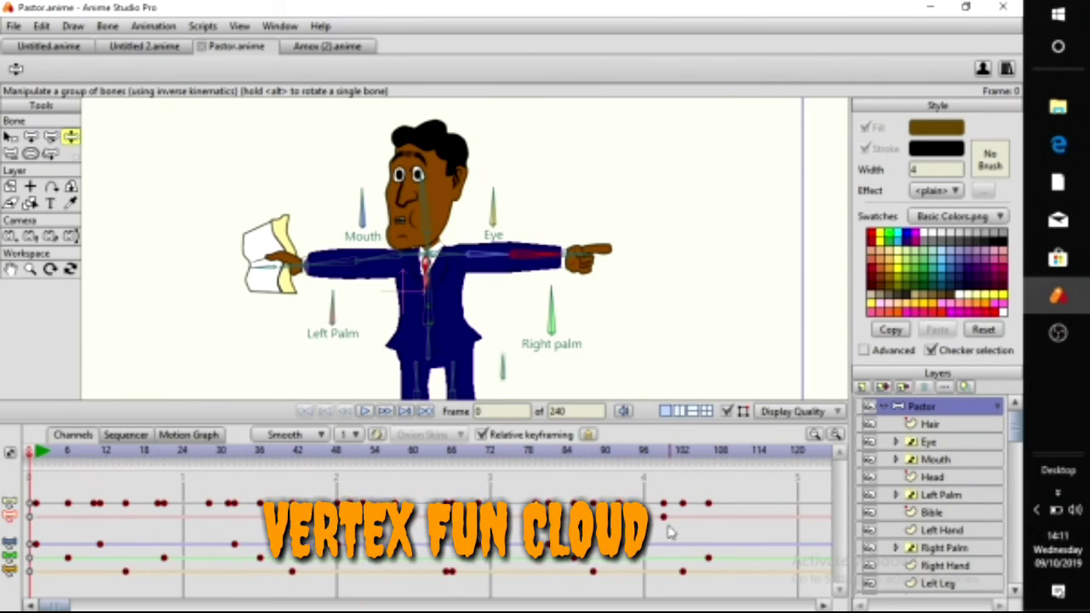
pyautogui.rightClick(708, 505)
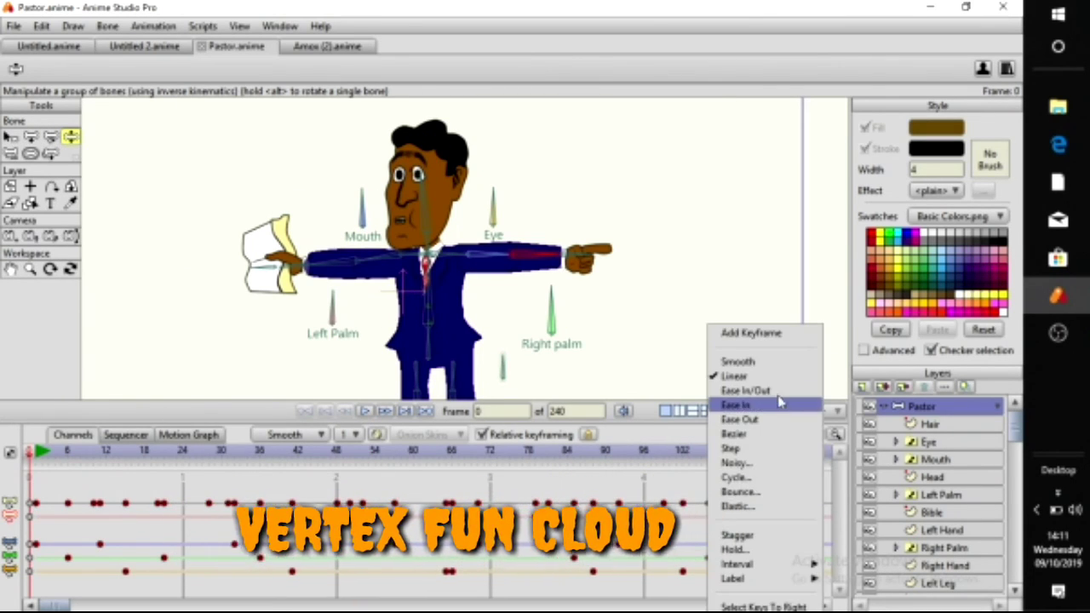
pyautogui.click(753, 465)
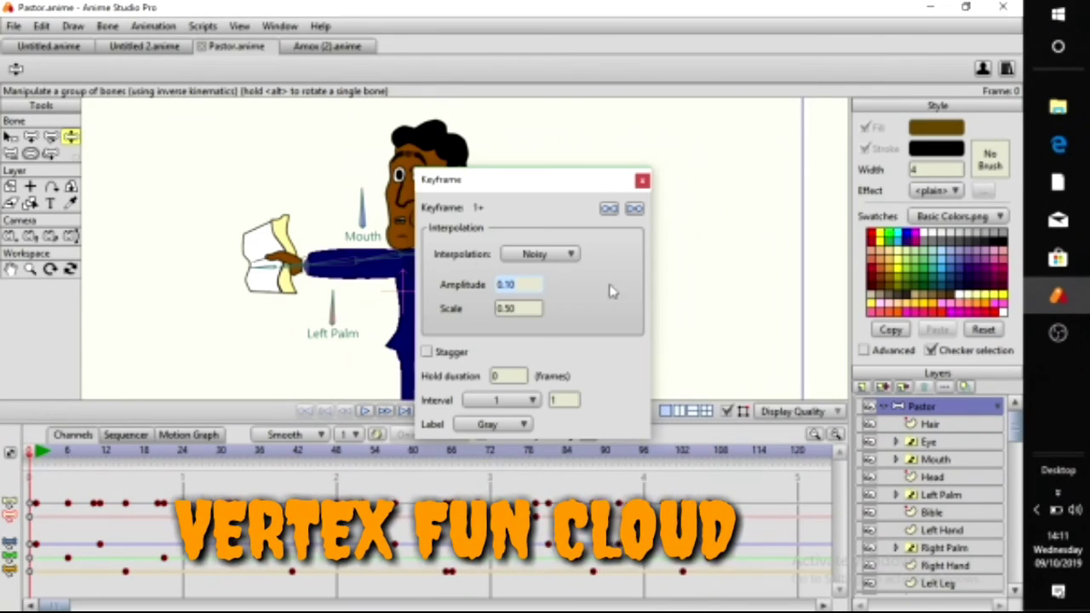
pyautogui.write('0.20')
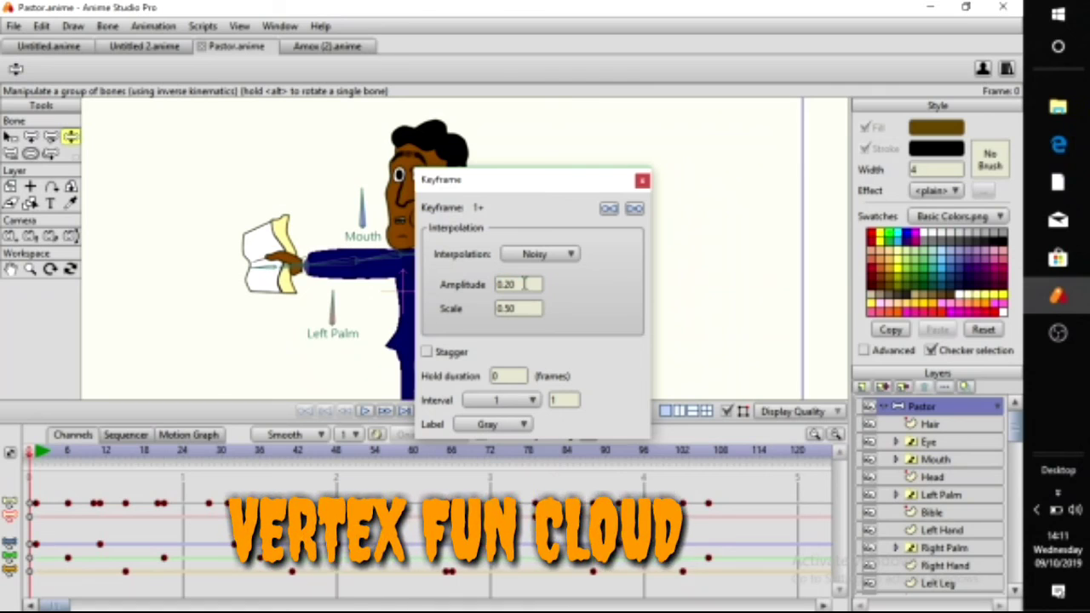
pyautogui.click(642, 180)
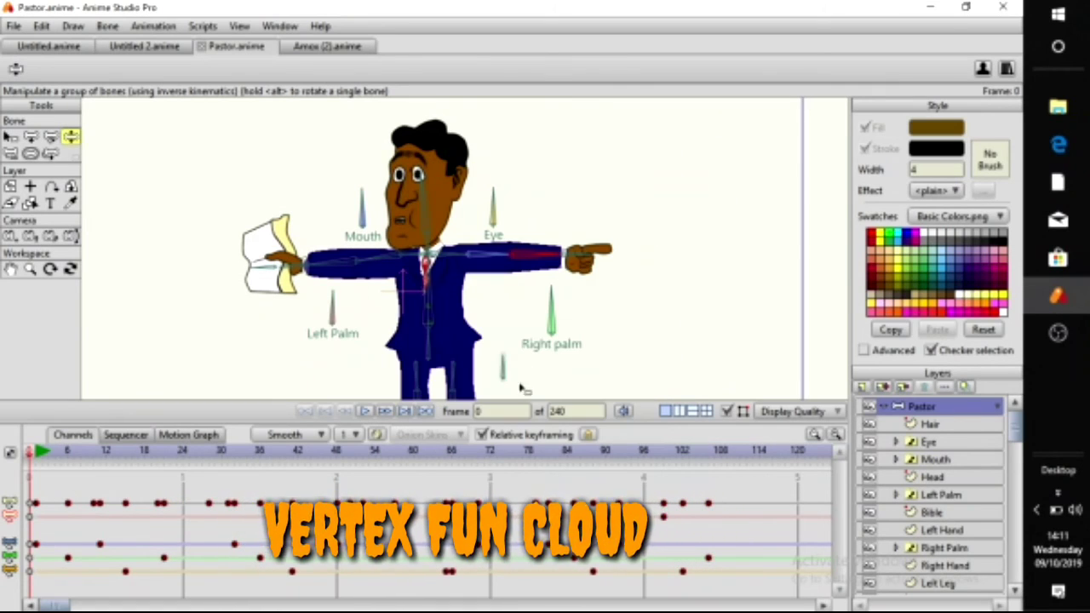
# Play the pastor's animation with the Noisy keyframes and return to frame 0
pyautogui.click(367, 412)
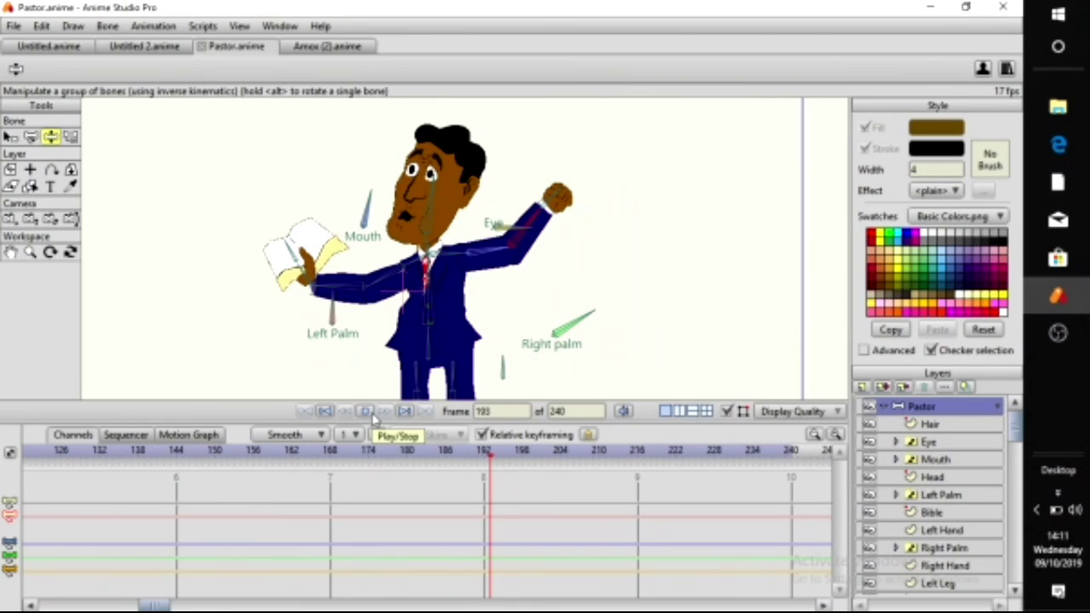
pyautogui.click(361, 412)
pyautogui.click(308, 412)
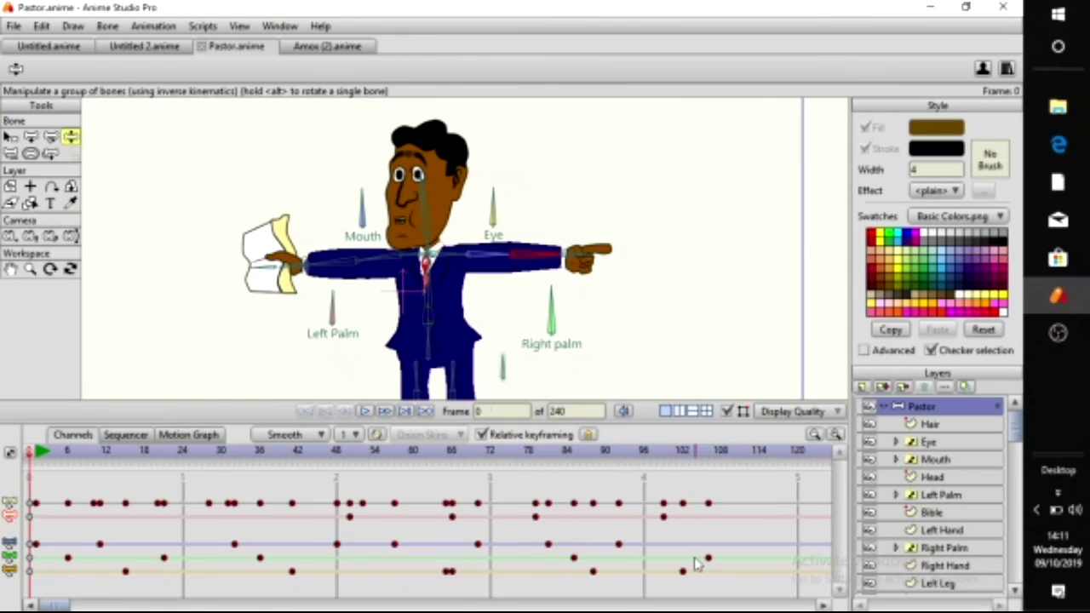
# Change the selected Pastor keyframes to Bounce interpolation, keeping the default scale of 0.50
pyautogui.rightClick(710, 507)
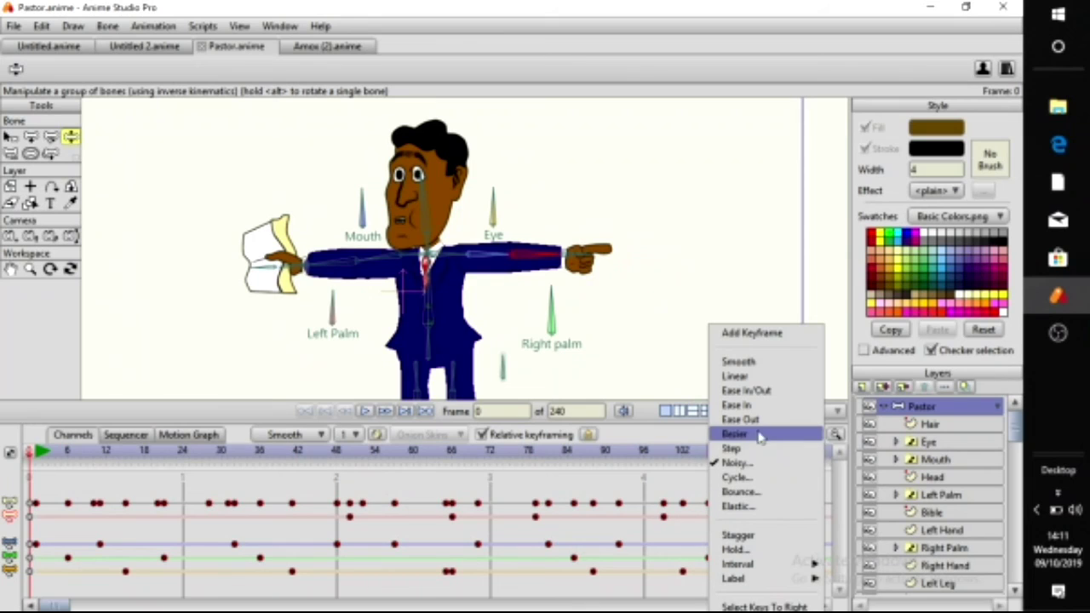
pyautogui.click(747, 494)
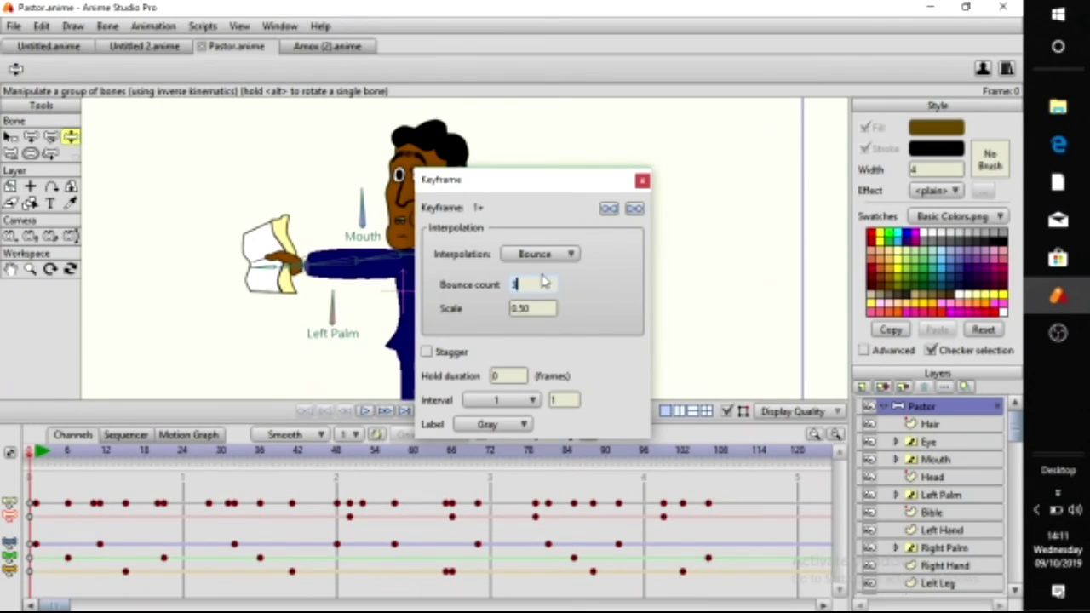
pyautogui.click(644, 181)
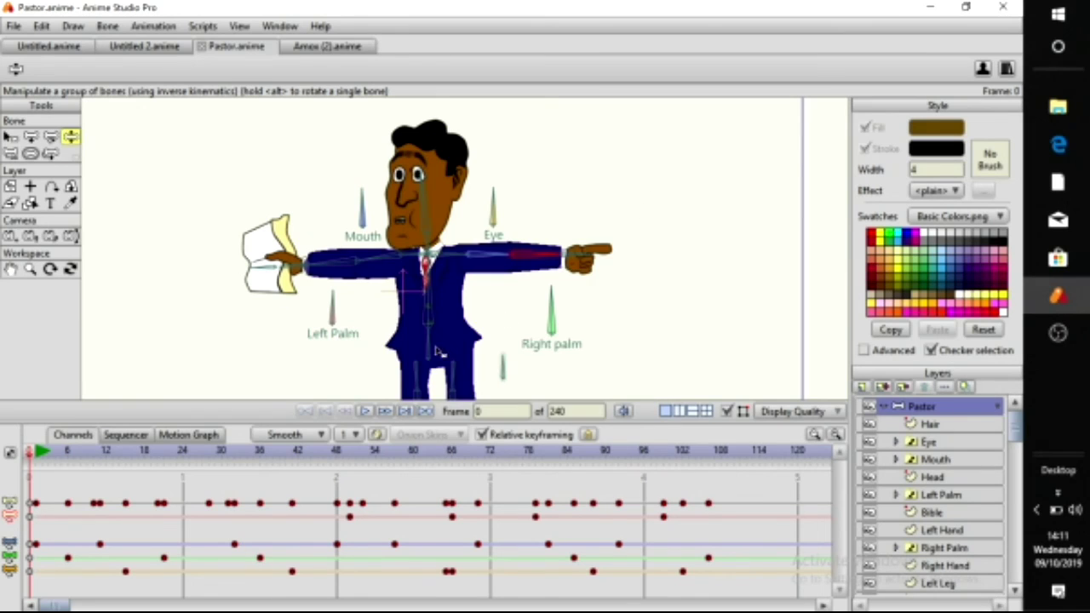
# Play the pastor's Bounce animation twice from the start and check how the movement changes
pyautogui.click(366, 412)
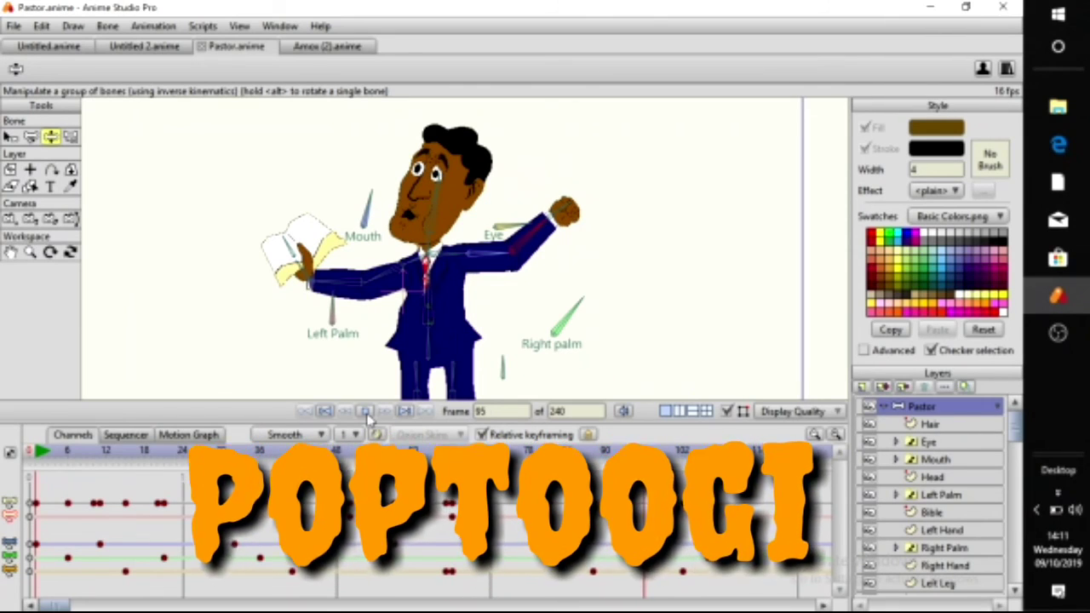
pyautogui.click(326, 412)
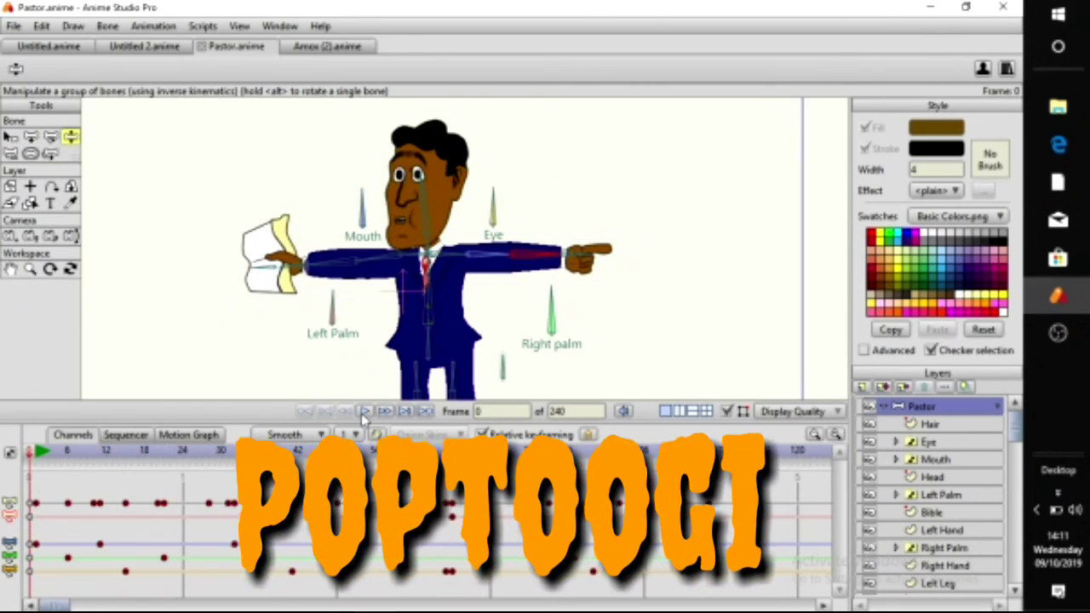
pyautogui.click(365, 413)
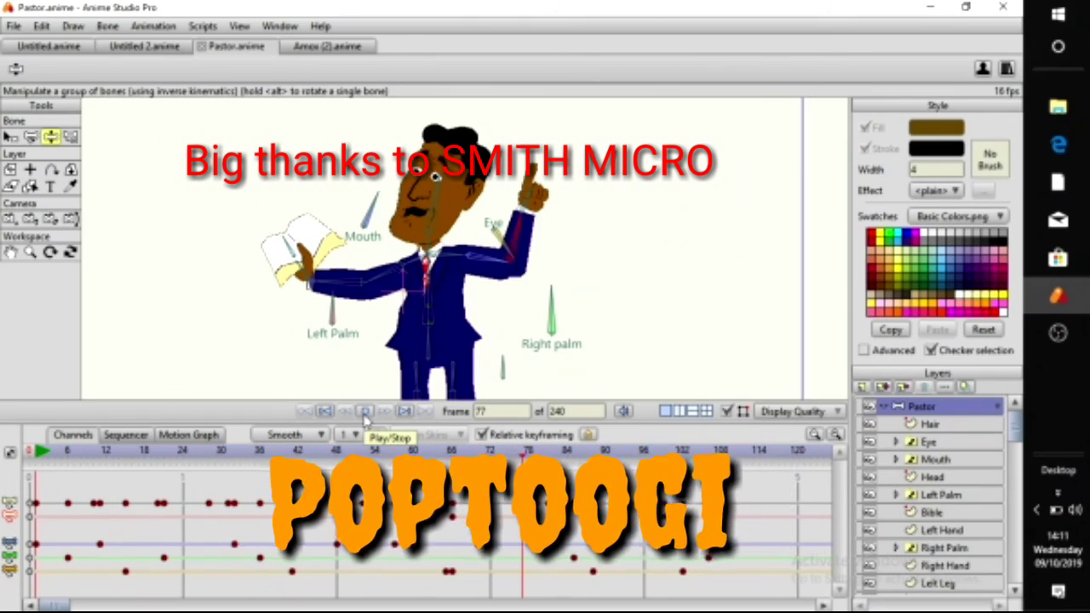
pyautogui.click(365, 413)
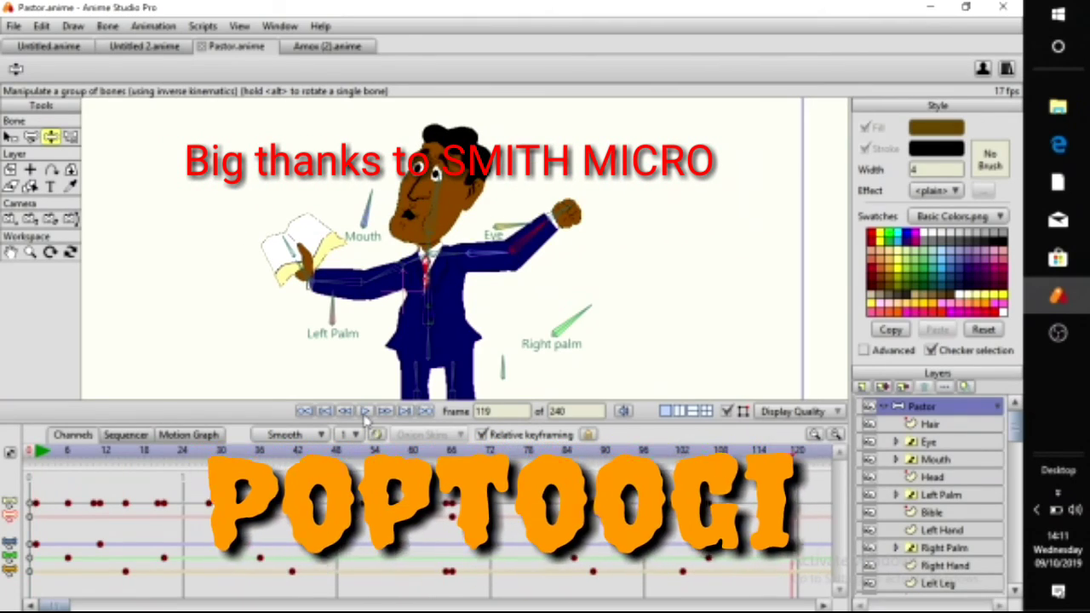
# Switch to the Amox (2).anime document and play its two-character scene from frame 0
pyautogui.click(338, 48)
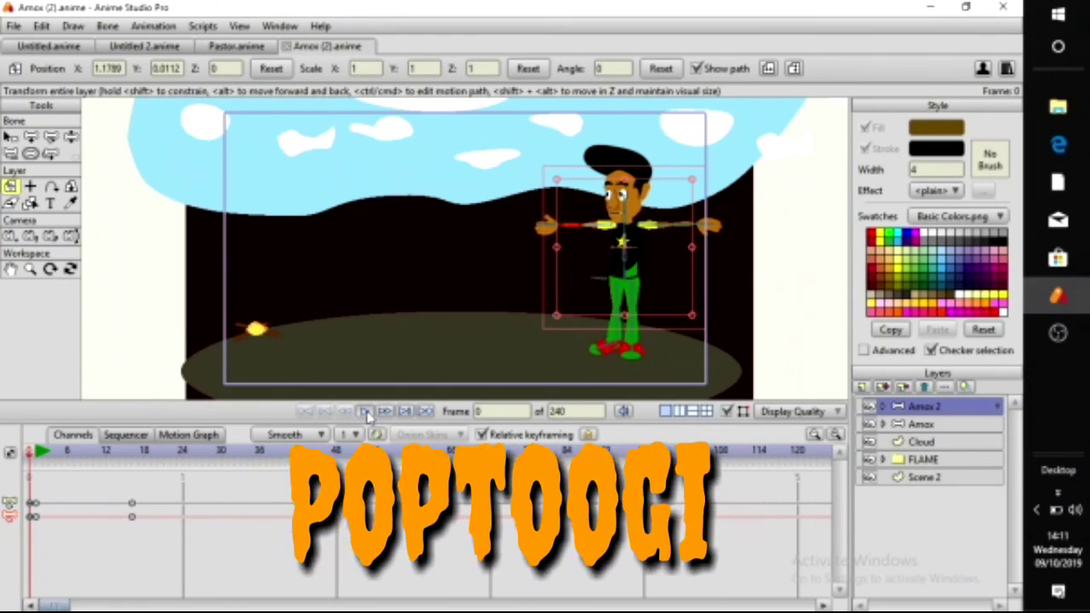
pyautogui.click(366, 414)
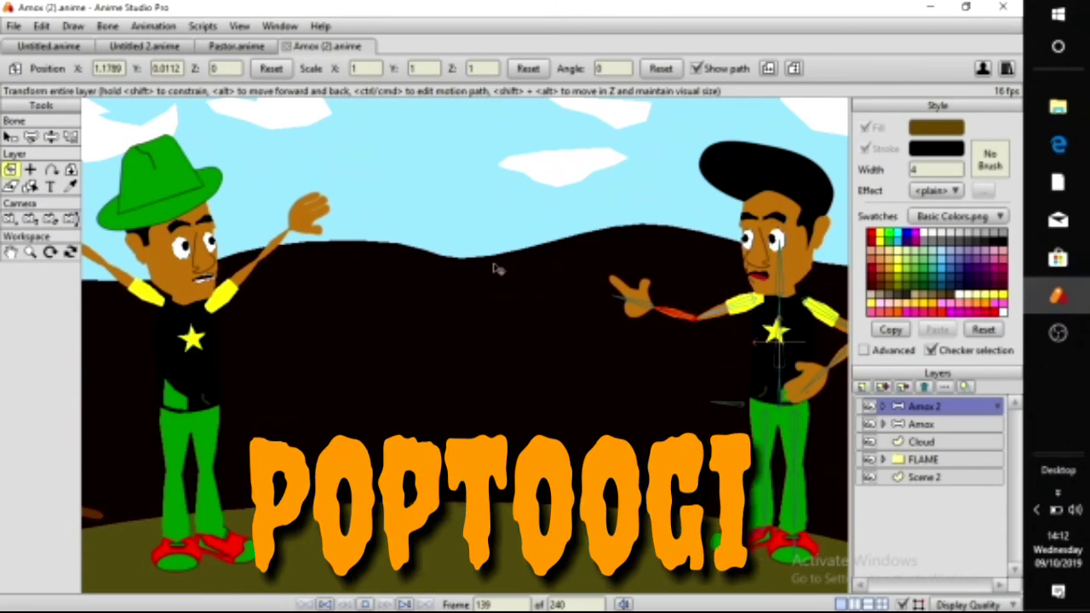
pyautogui.click(364, 601)
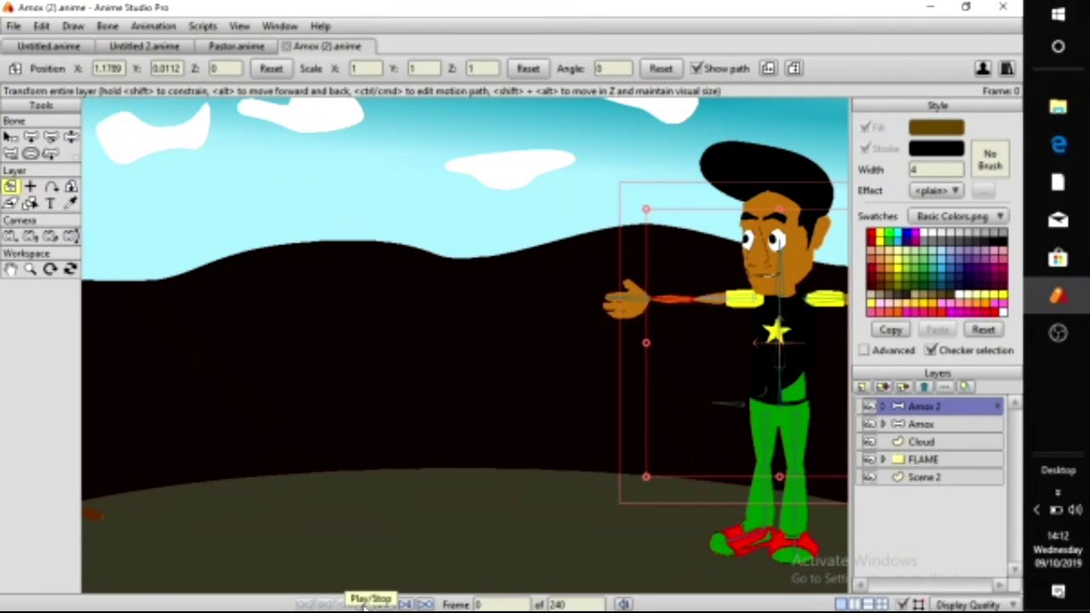
pyautogui.click(365, 601)
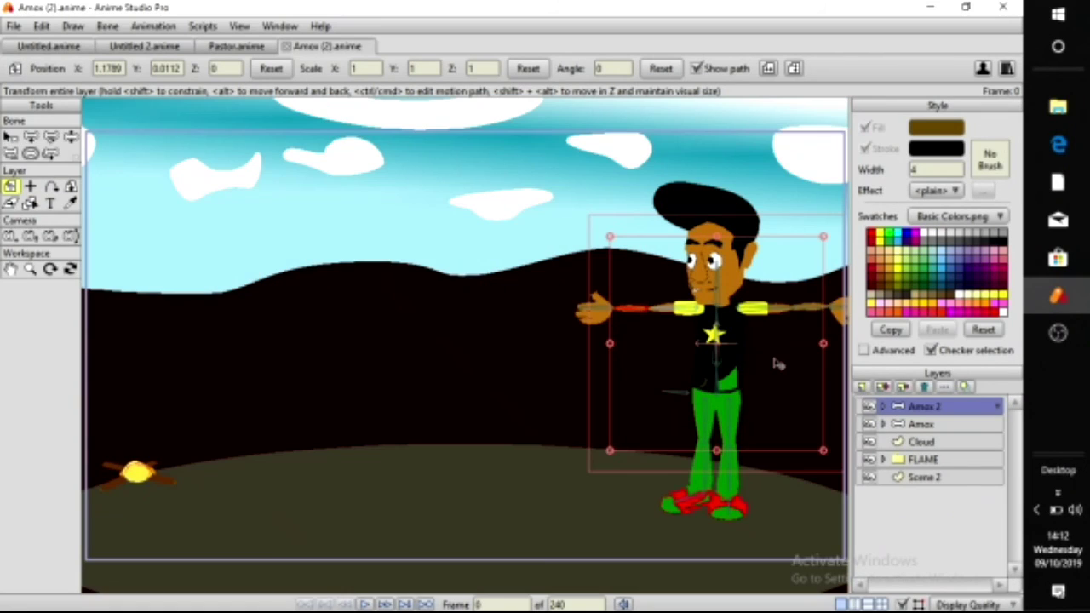
# Expand the Amox 2 layer and try its Hair Style options at frame 0, switching to Cagoo and finally to hair
pyautogui.press('z')
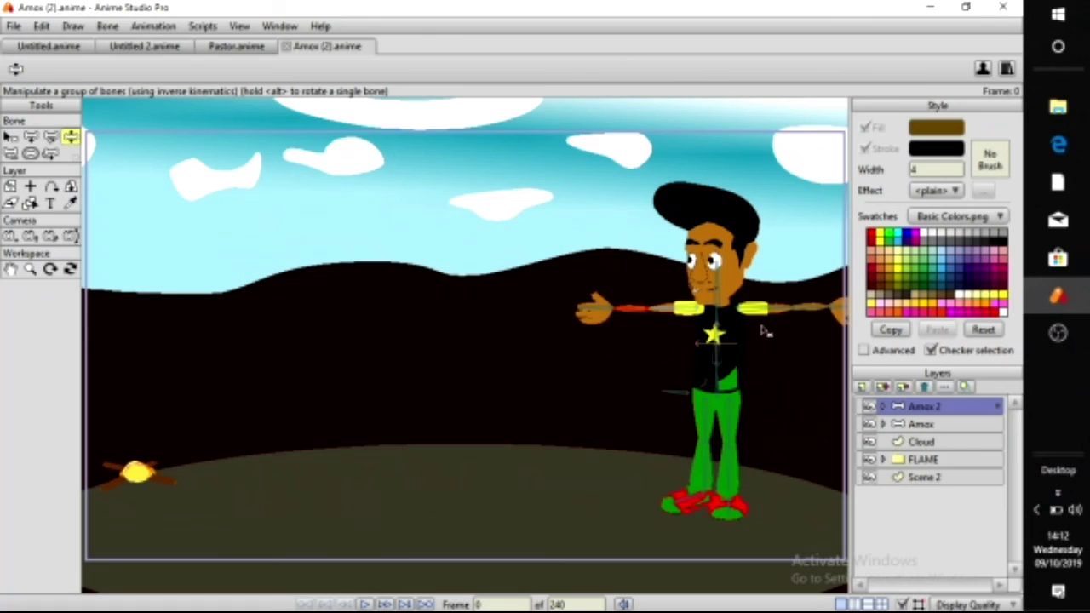
pyautogui.click(886, 408)
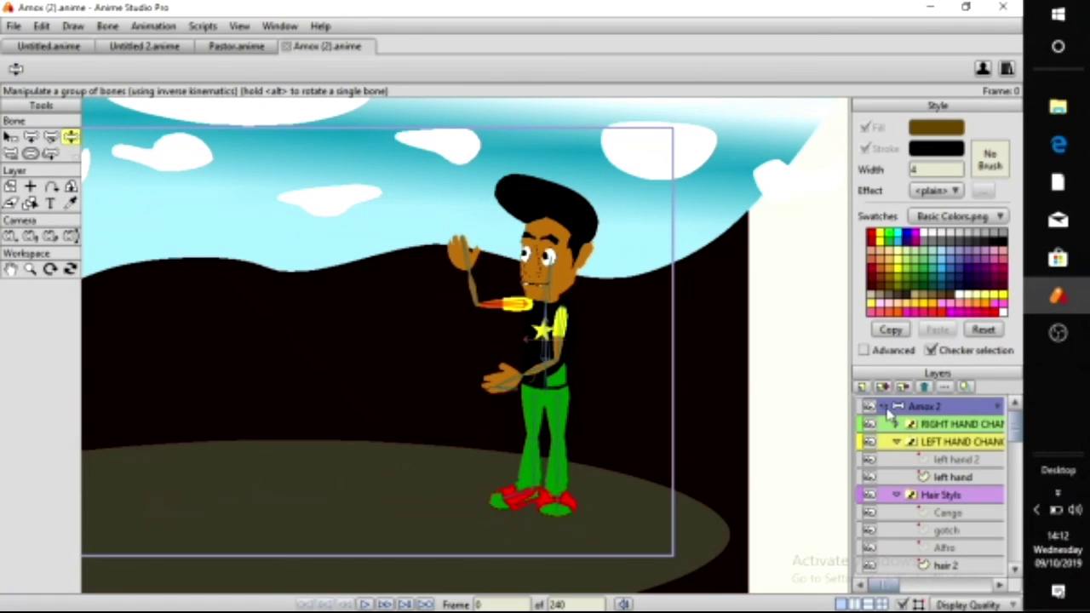
pyautogui.rightClick(947, 442)
pyautogui.rightClick(935, 496)
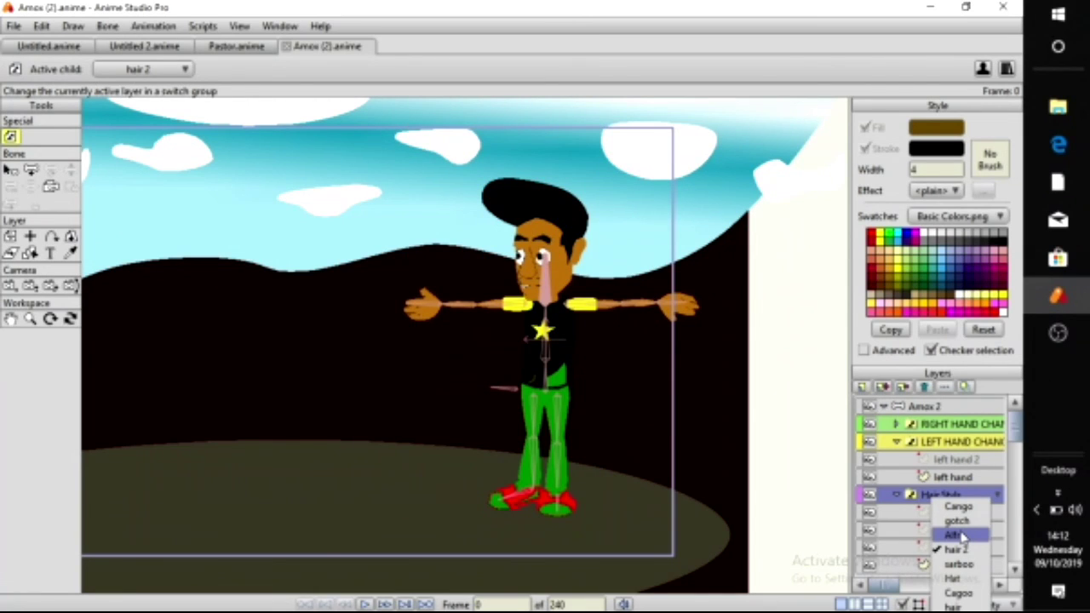
pyautogui.click(958, 506)
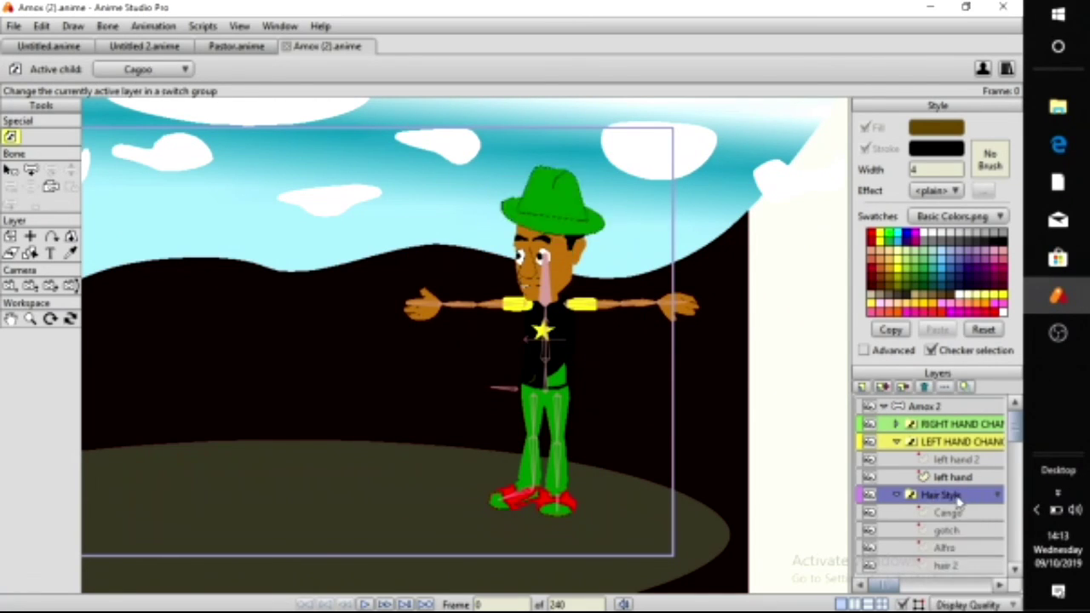
pyautogui.rightClick(958, 501)
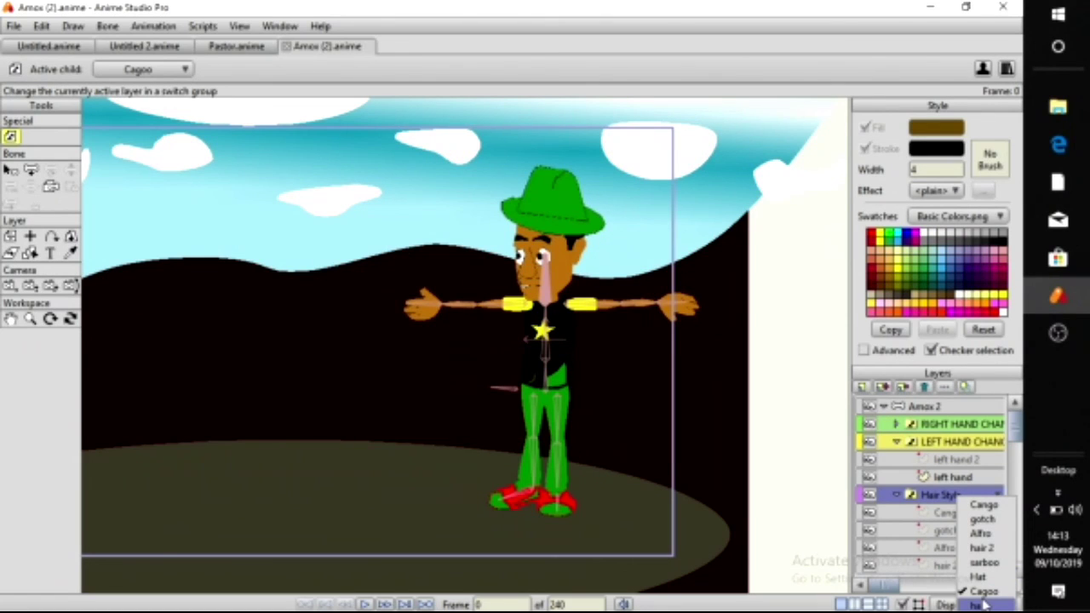
pyautogui.click(981, 605)
# Test the Amox 2 rig at frame 0 by swinging the character's outstretched rear arm forward across the chest
pyautogui.click(941, 411)
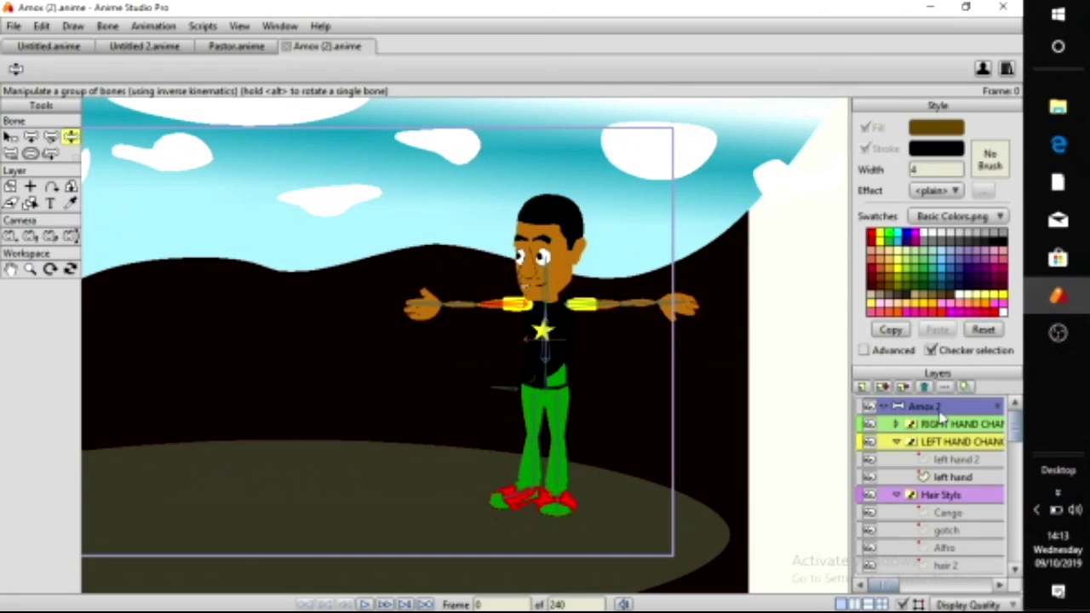
pyautogui.moveTo(607, 303); pyautogui.dragTo(531, 289)
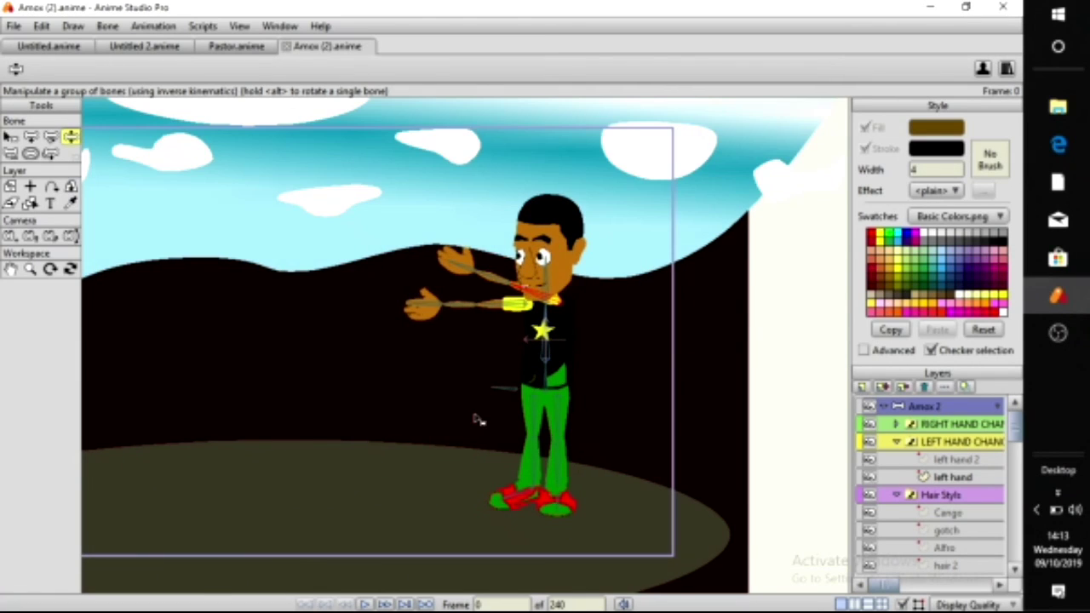
pyautogui.scroll(-5, 477, 420)
pyautogui.moveTo(477, 419); pyautogui.dragTo(559, 440)
pyautogui.scroll(4, 560, 440)
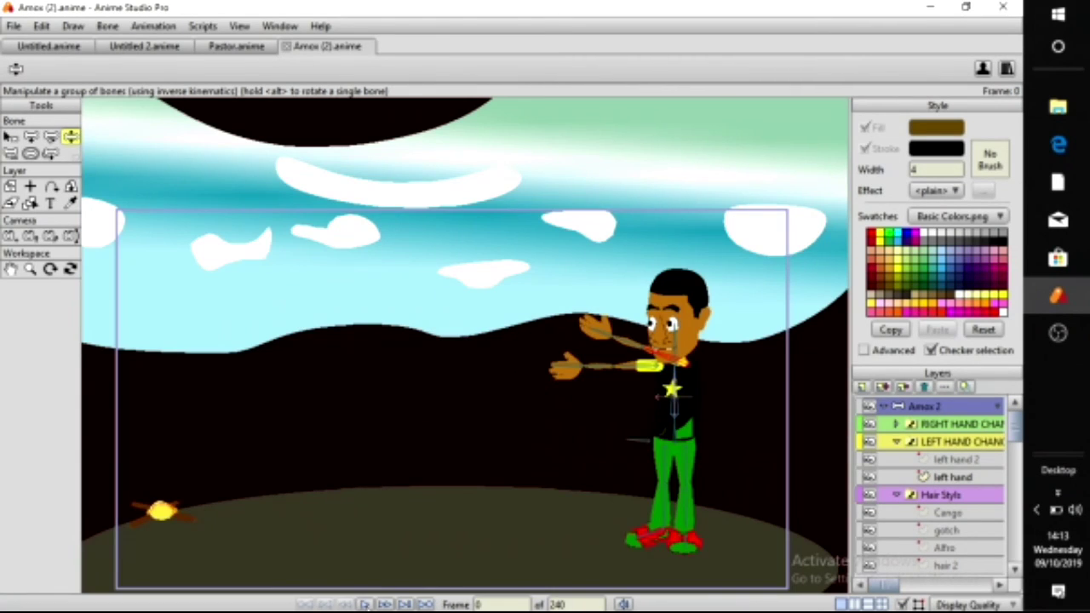
# Play the scene to frame 98 and switch Amox 2's Hair Style to Alfro there
pyautogui.click(365, 603)
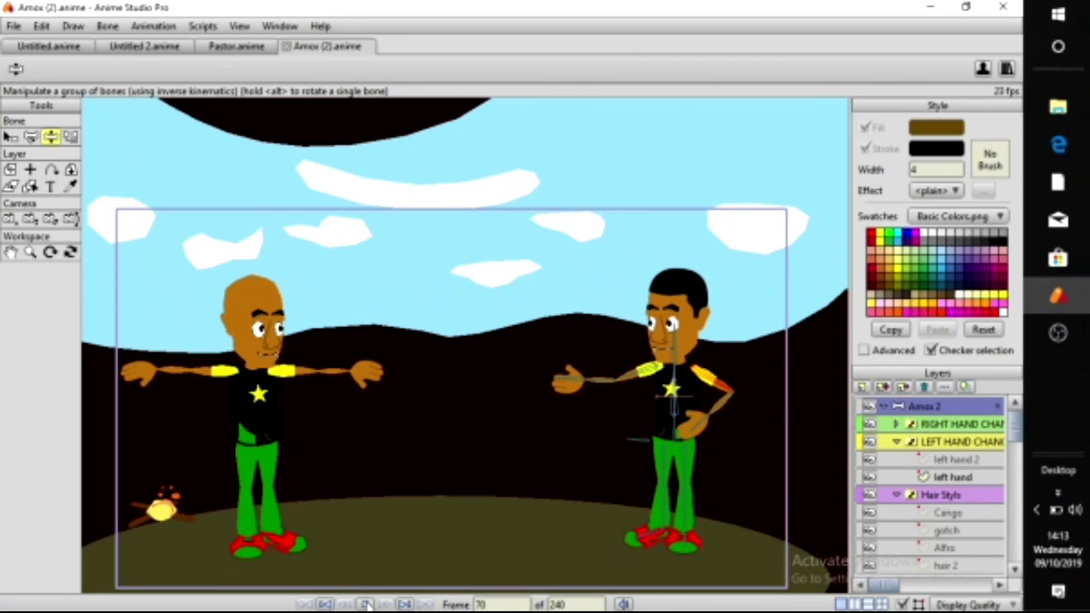
pyautogui.rightClick(973, 504)
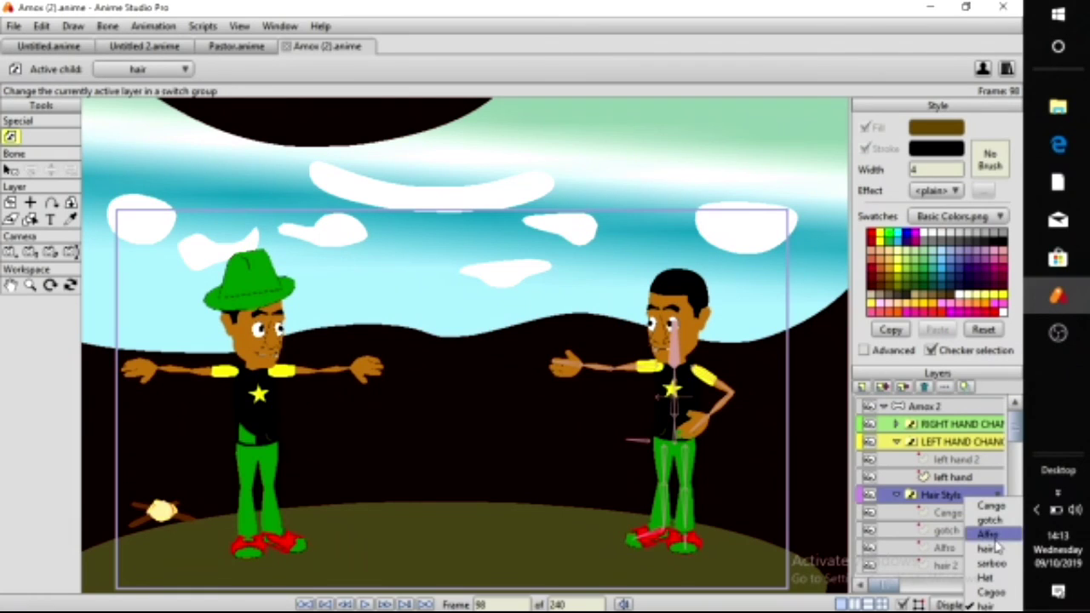
pyautogui.click(988, 534)
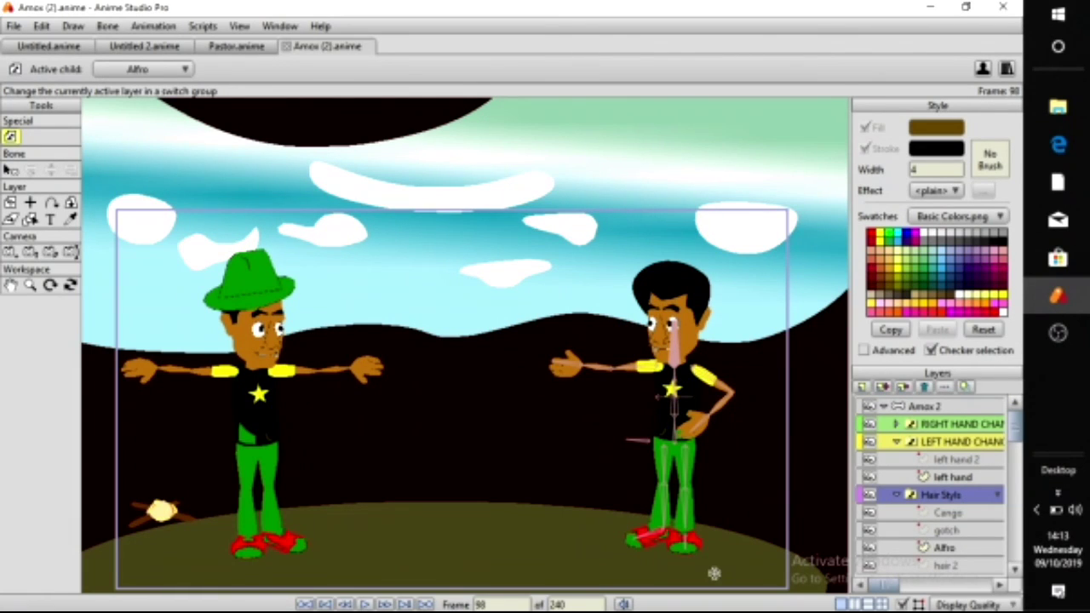
# Return to the start, play to frame 18 and switch Amox 2's Hair Style to Alfro at that frame
pyautogui.click(324, 603)
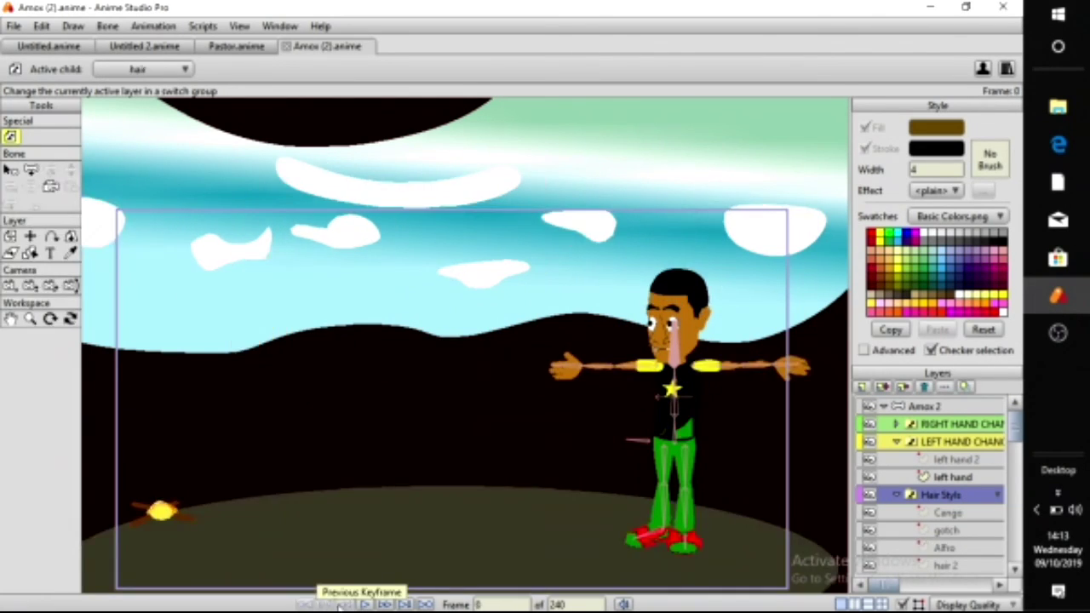
pyautogui.click(364, 604)
pyautogui.click(364, 604)
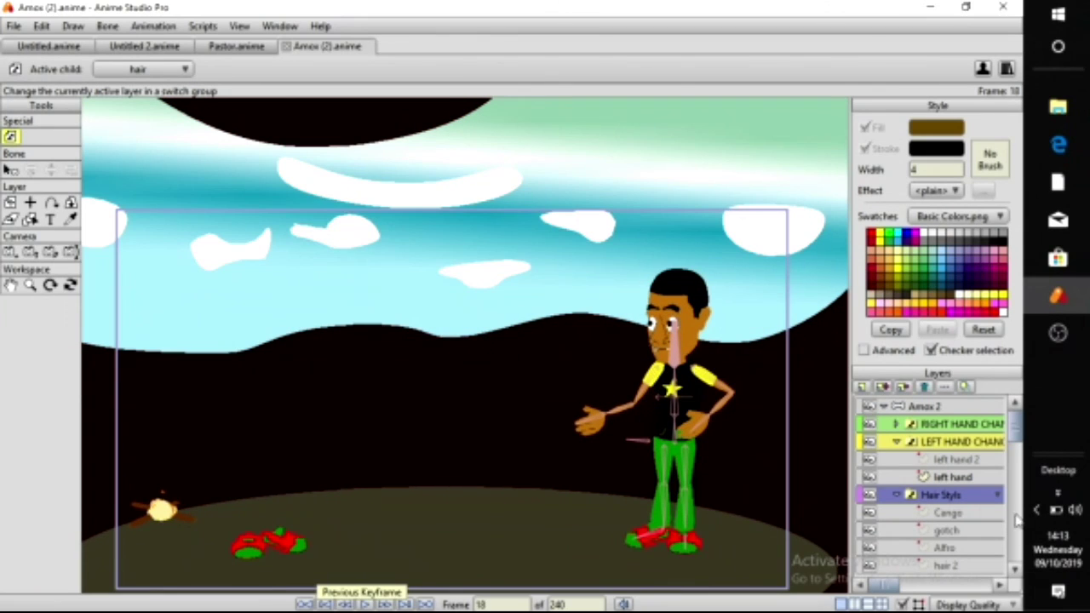
pyautogui.click(966, 498)
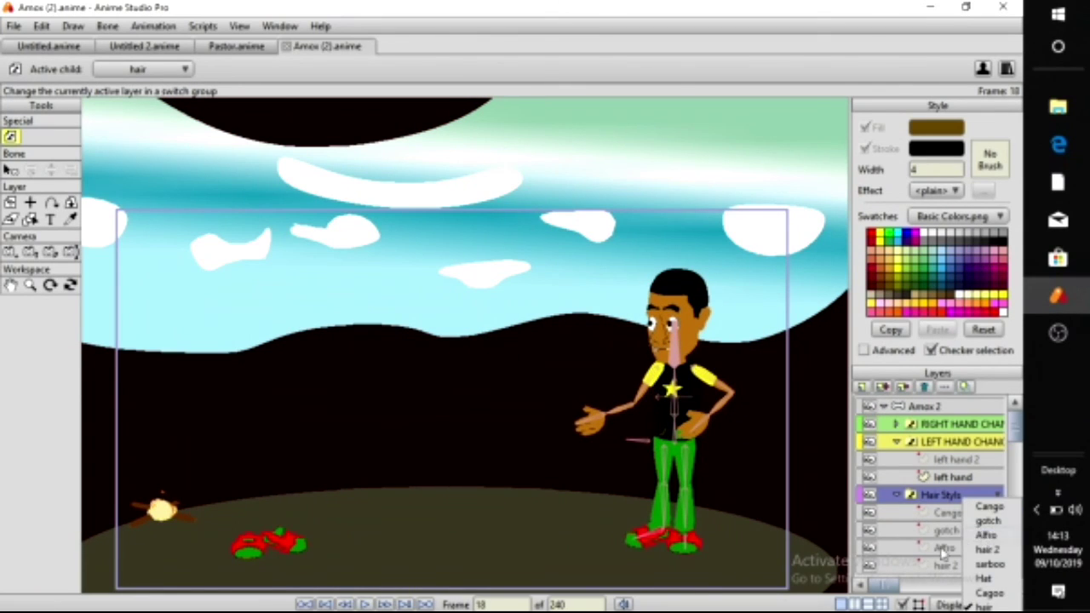
pyautogui.click(986, 535)
# Advance playback to frame 36 and switch Amox 2's Hair Style to hair 2
pyautogui.click(364, 604)
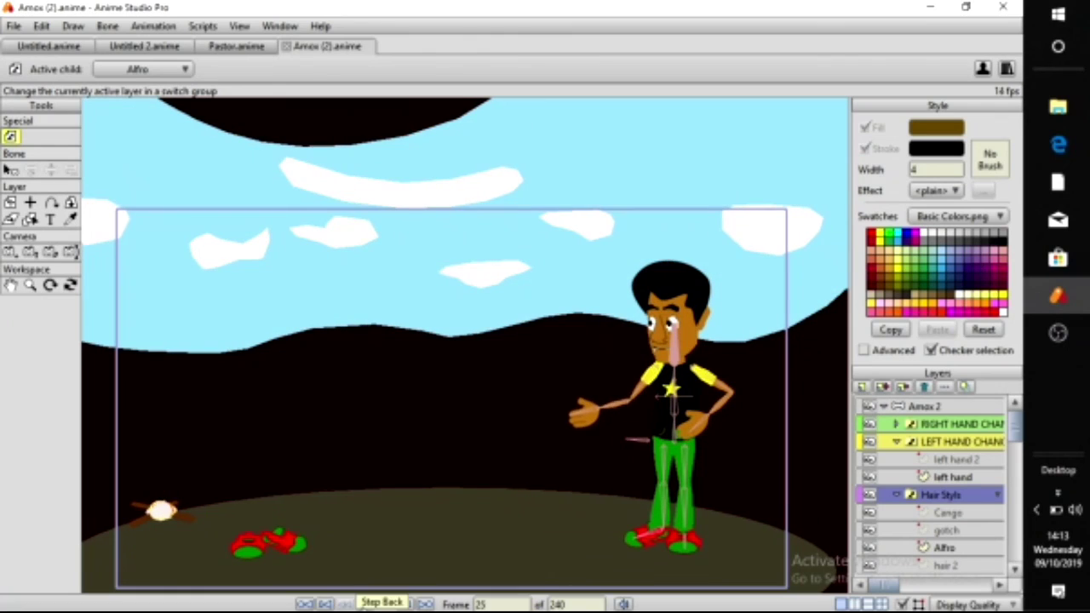
pyautogui.click(365, 604)
pyautogui.click(971, 499)
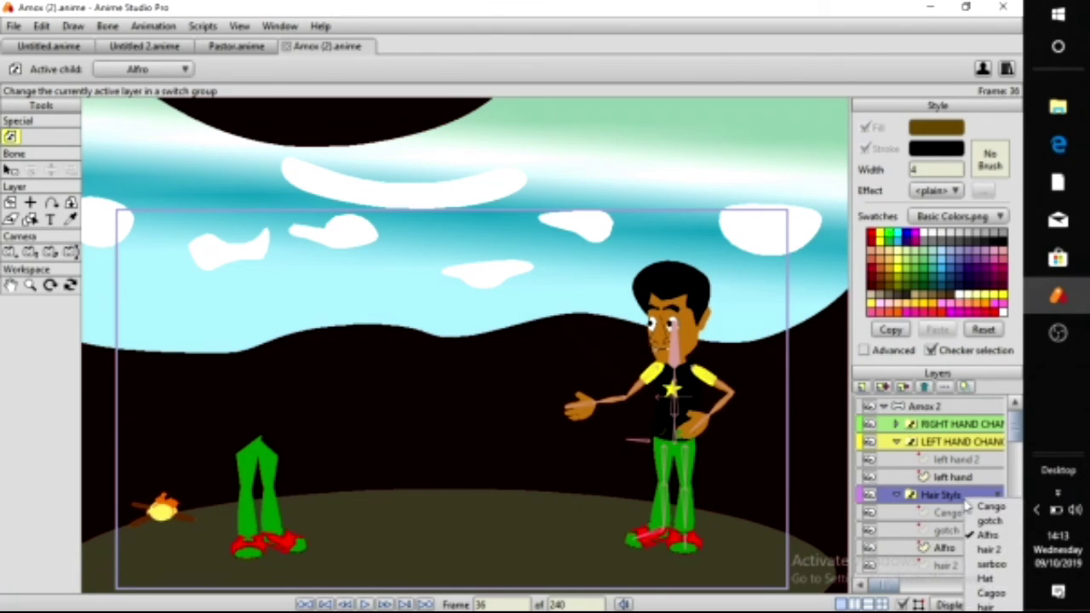
pyautogui.click(988, 550)
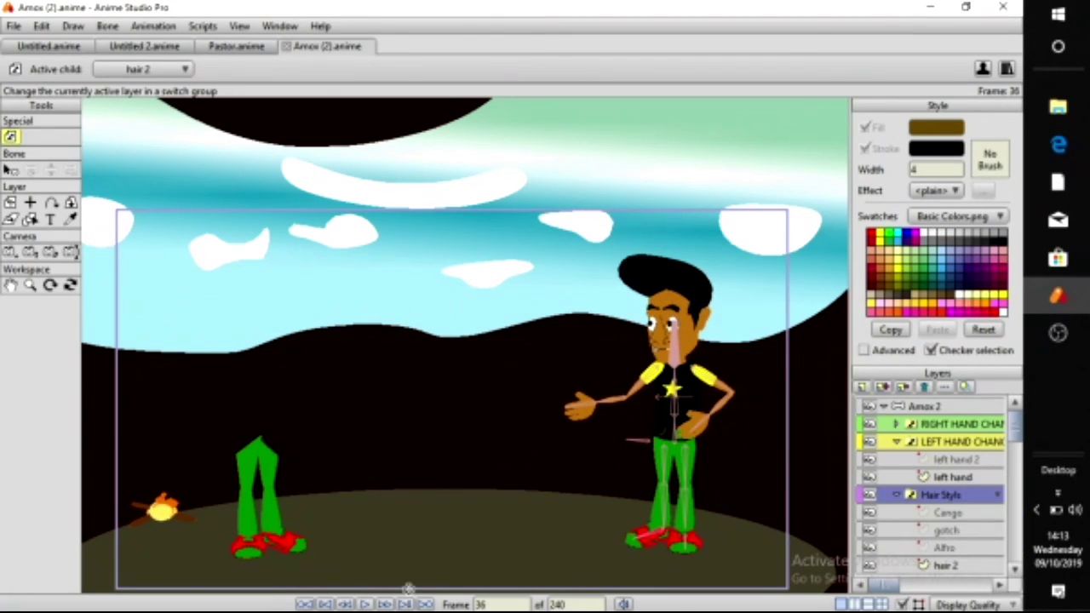
# Advance playback to frame 88 and switch Amox 2's Hair Style to another style
pyautogui.click(364, 604)
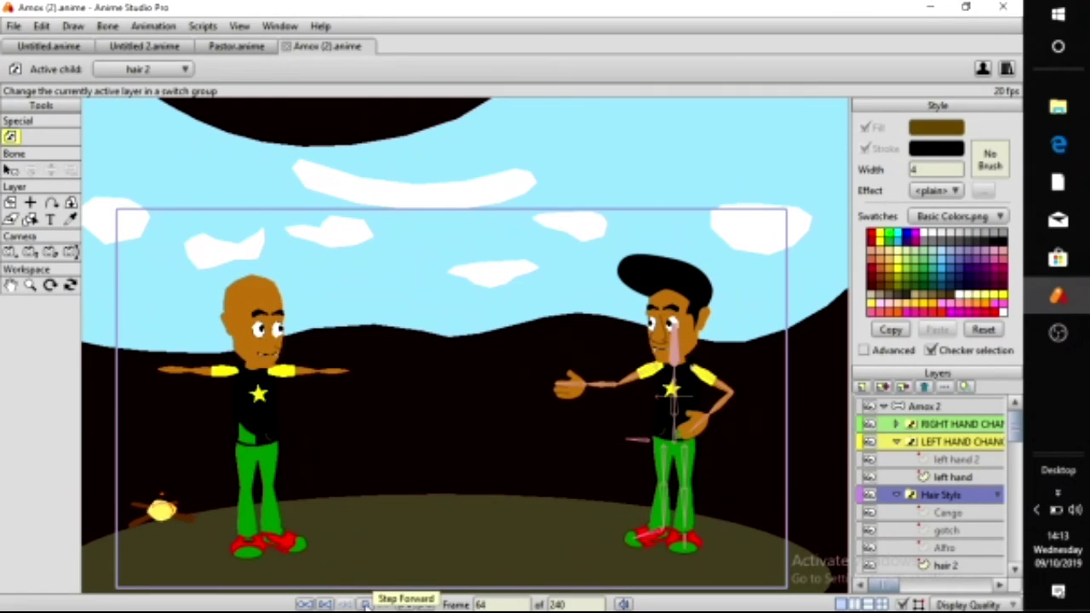
pyautogui.click(365, 604)
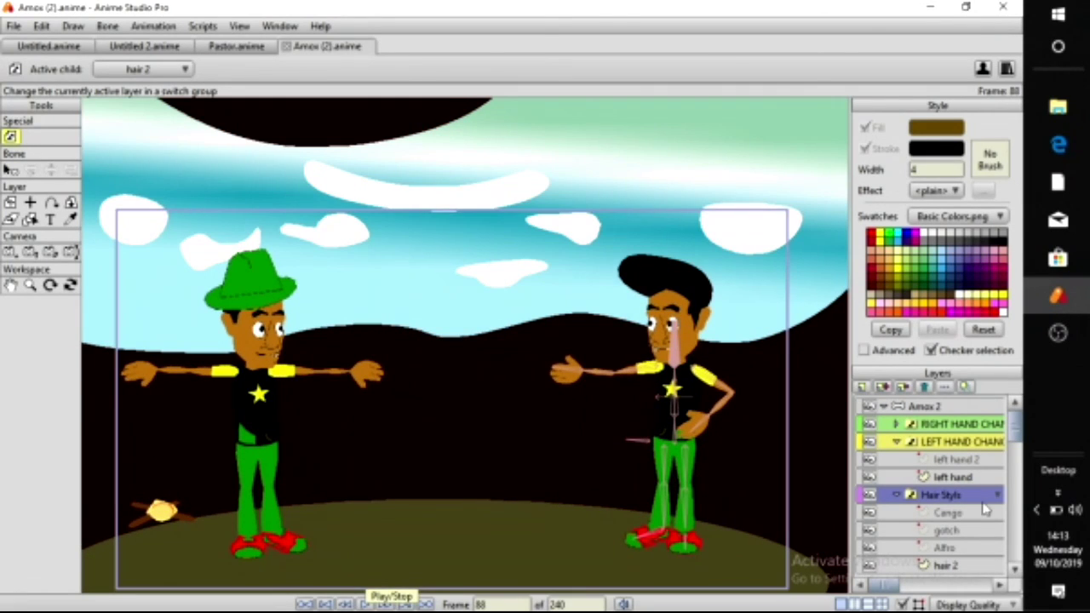
pyautogui.click(981, 502)
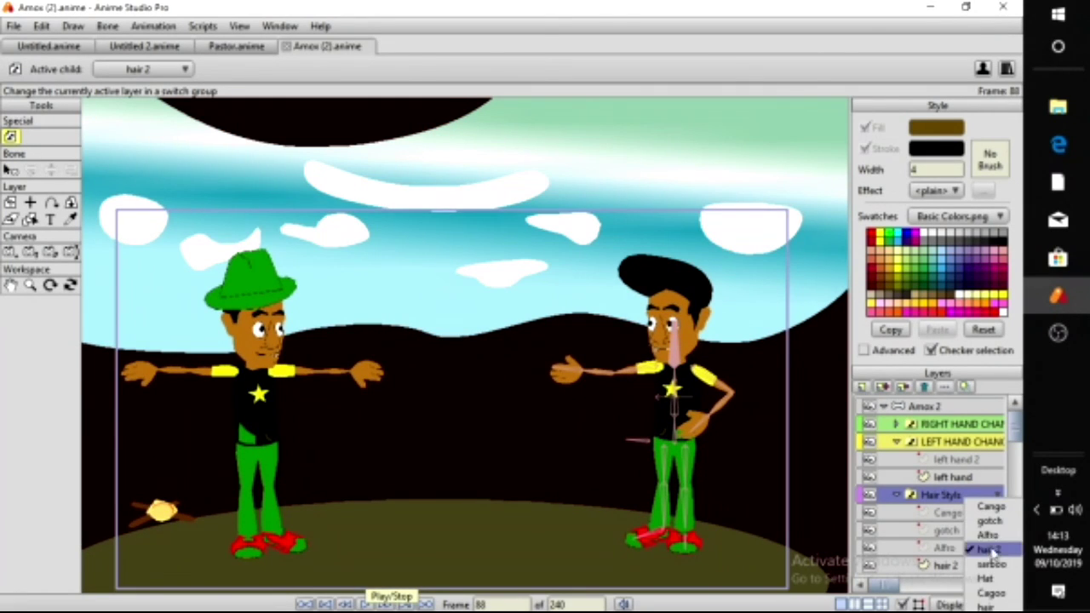
pyautogui.click(988, 603)
# Advance playback to frame 134, switch Amox 2's Hair Style to Hat, and replay the scene from the start
pyautogui.click(366, 604)
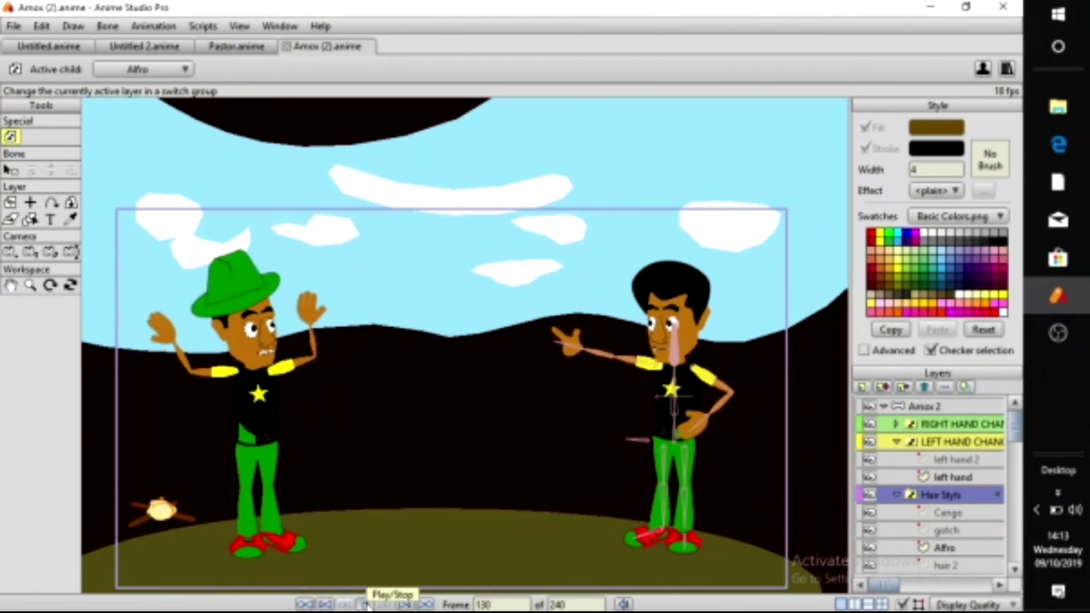
pyautogui.click(366, 603)
pyautogui.click(962, 503)
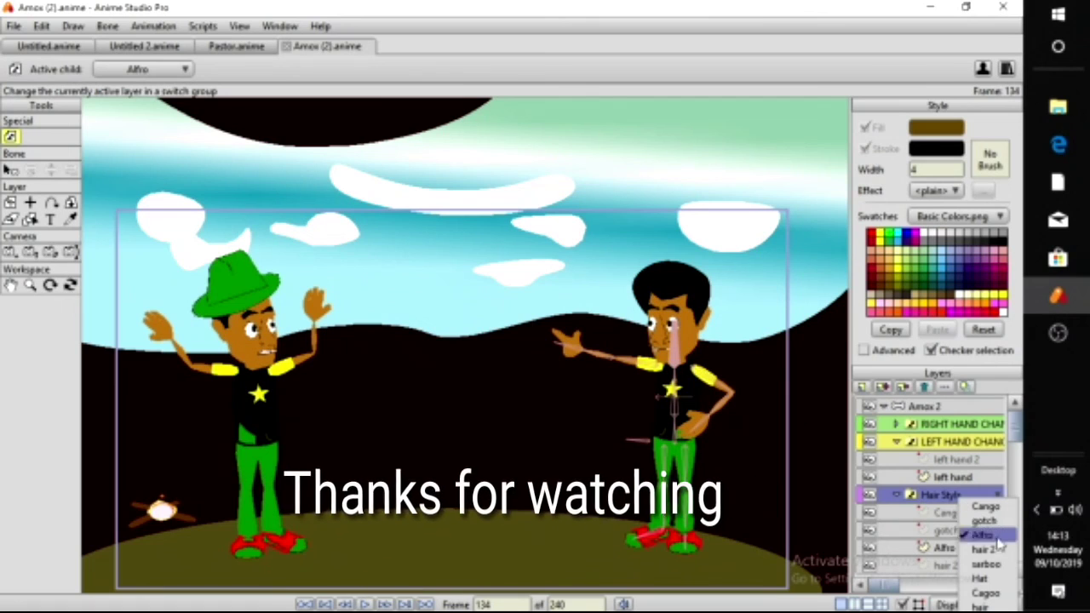
pyautogui.click(988, 579)
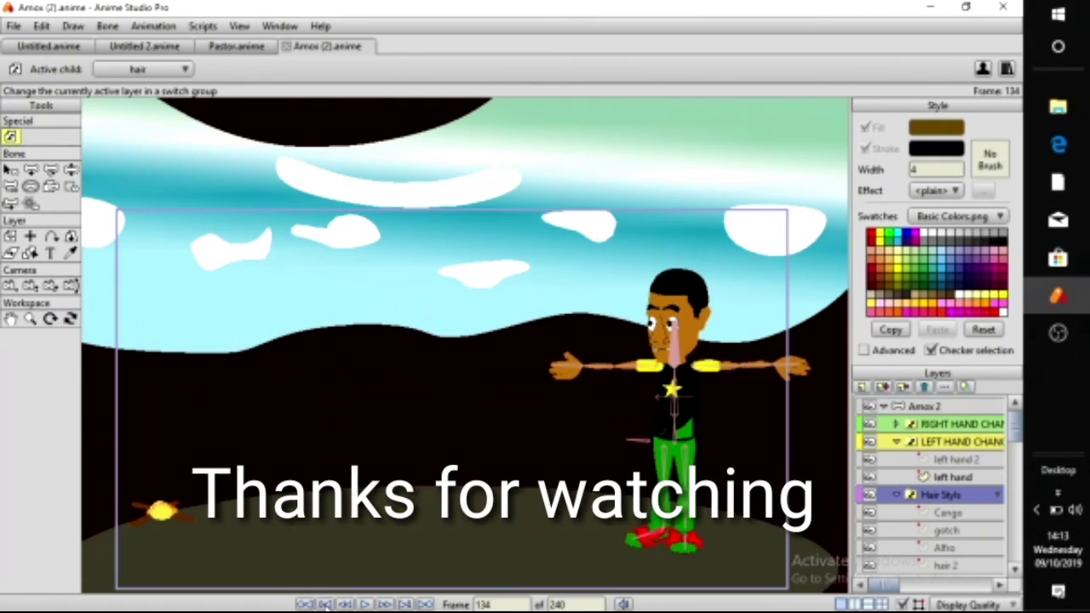
pyautogui.click(325, 603)
pyautogui.click(364, 604)
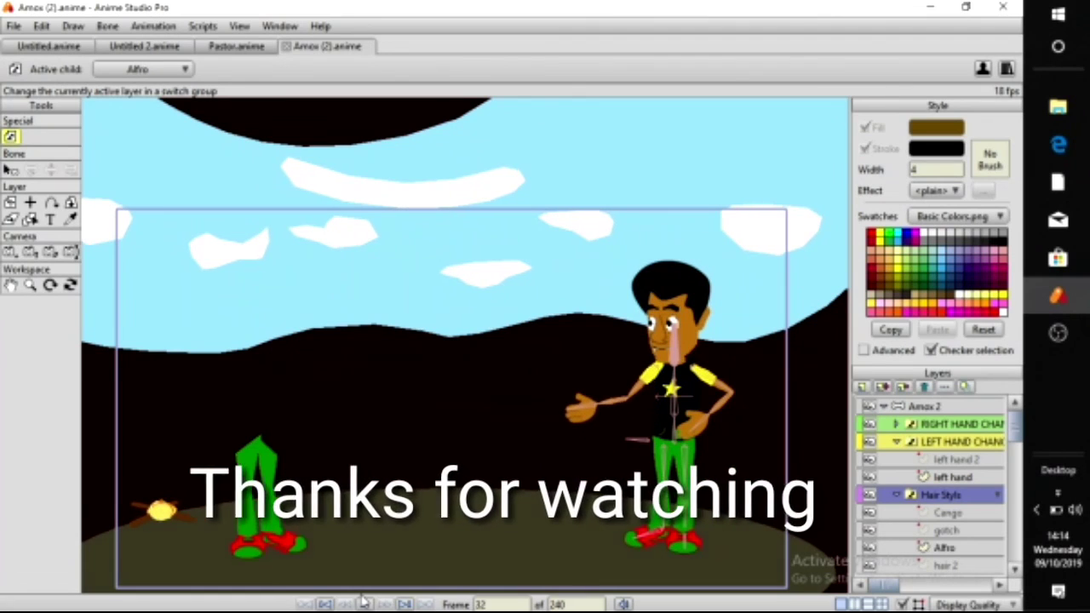